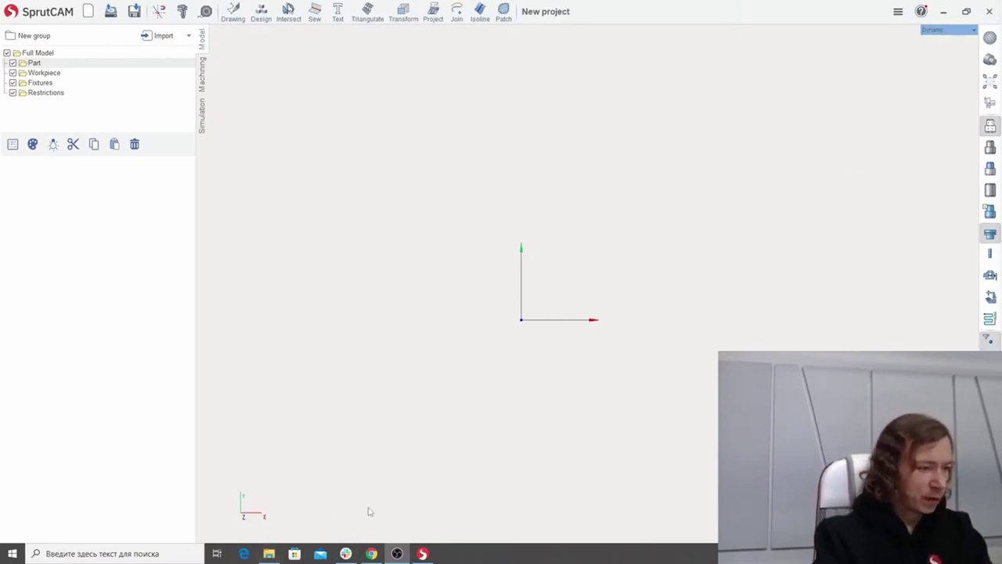
Switch to the browser and look through the CAD in CAM page on sprutcam.com down to its example models.
left_click(371, 554)
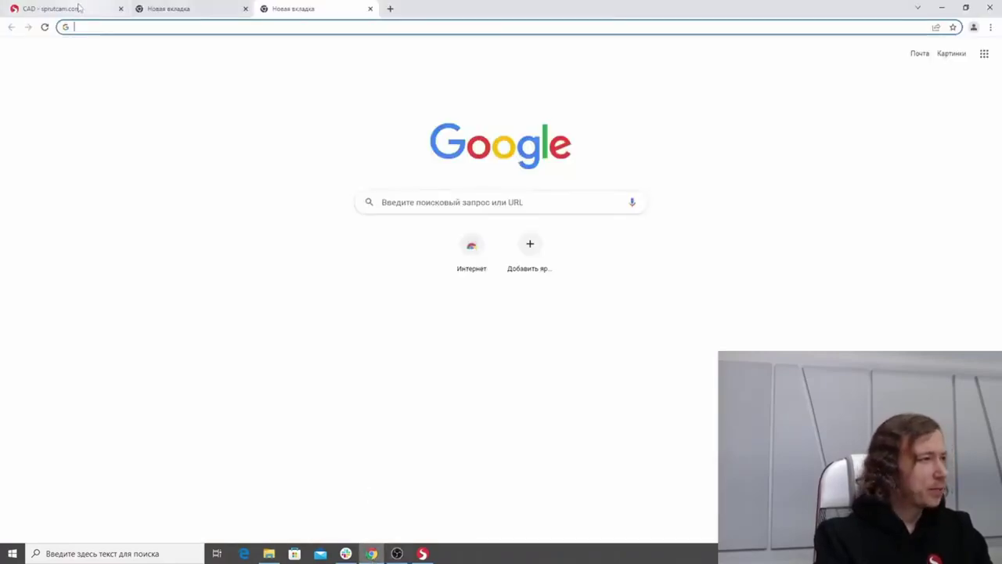
left_click(78, 8)
scroll(306, 179, "up", 3)
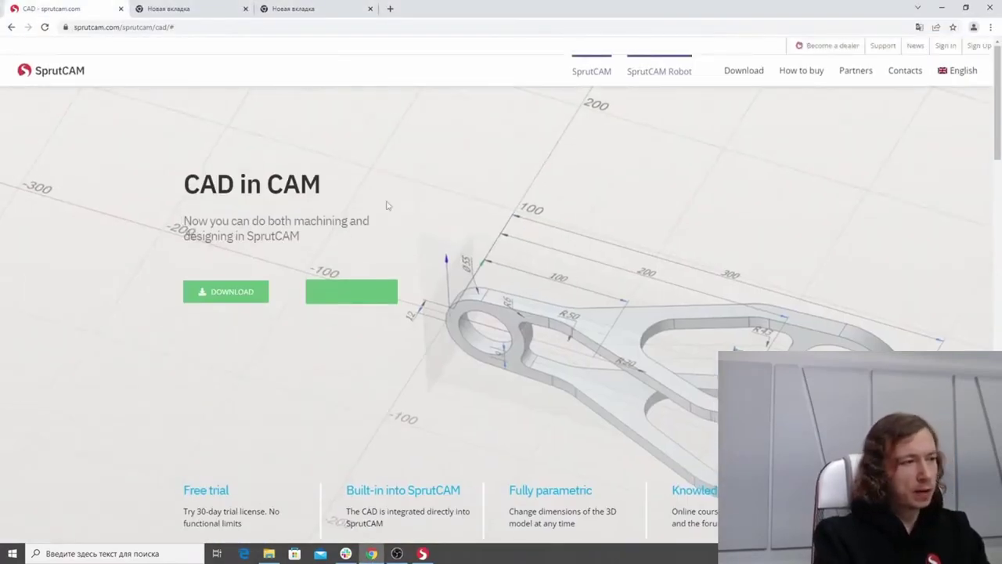
scroll(429, 220, "down", 5)
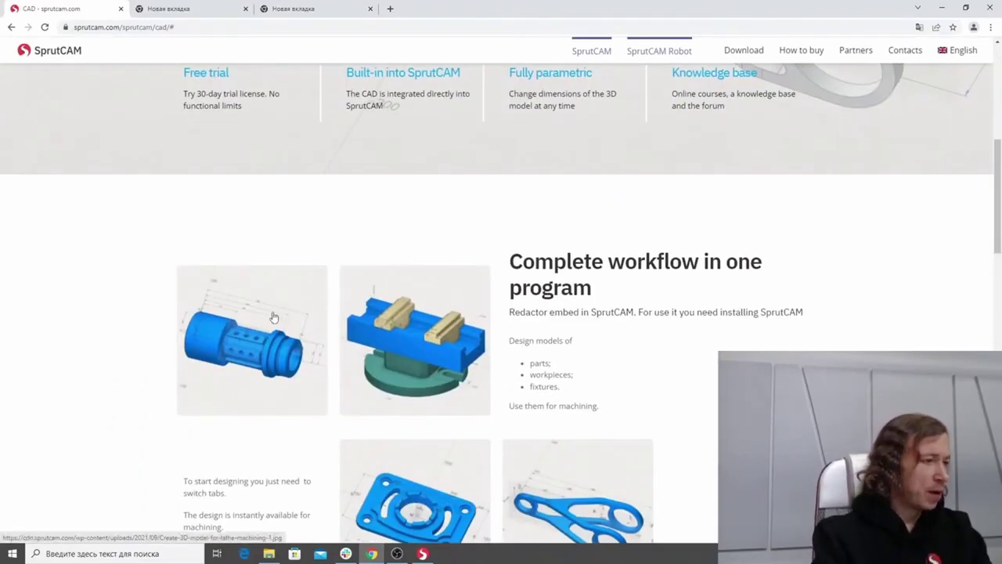
View enlarged images of the example models, including the lathe part, the vise fixture and the forked bracket.
left_click(270, 336)
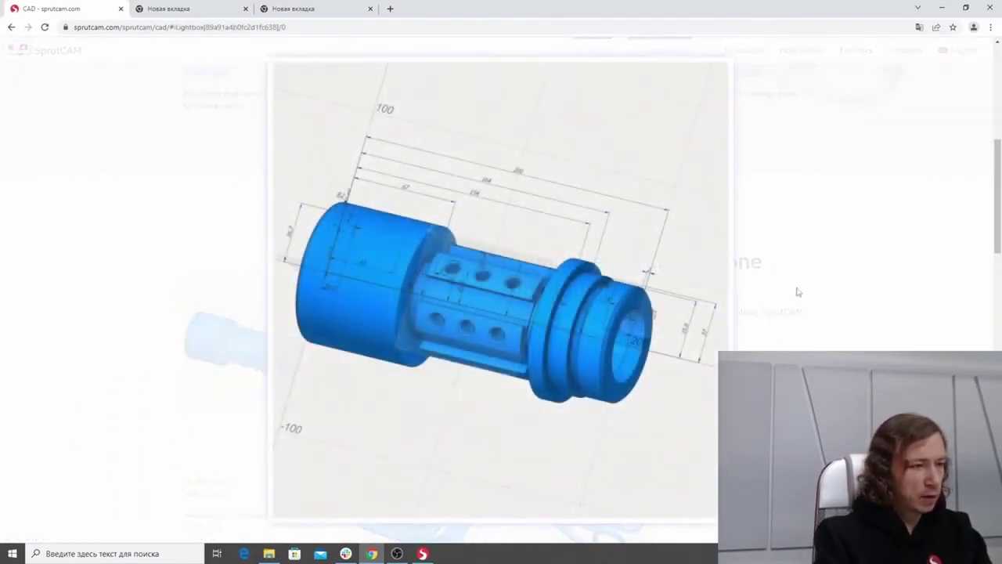
left_click(798, 292)
left_click(454, 305)
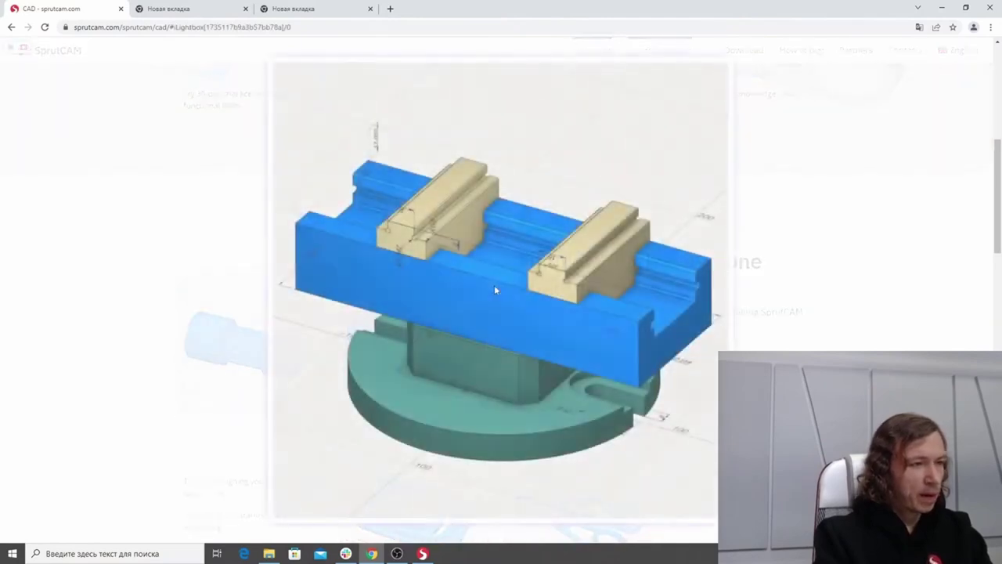
left_click(837, 311)
scroll(548, 274, "down", 1)
left_click(480, 274)
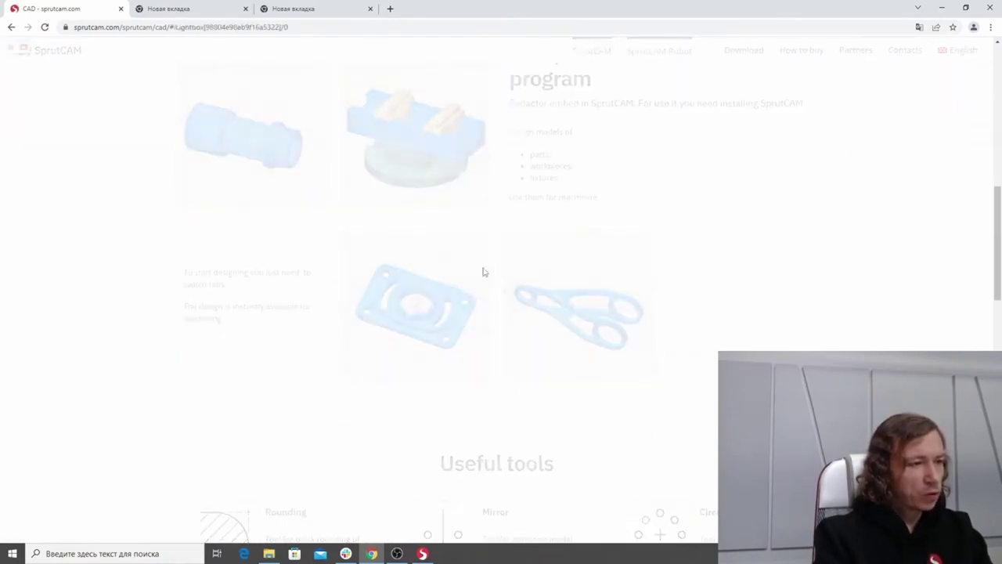
left_click(815, 244)
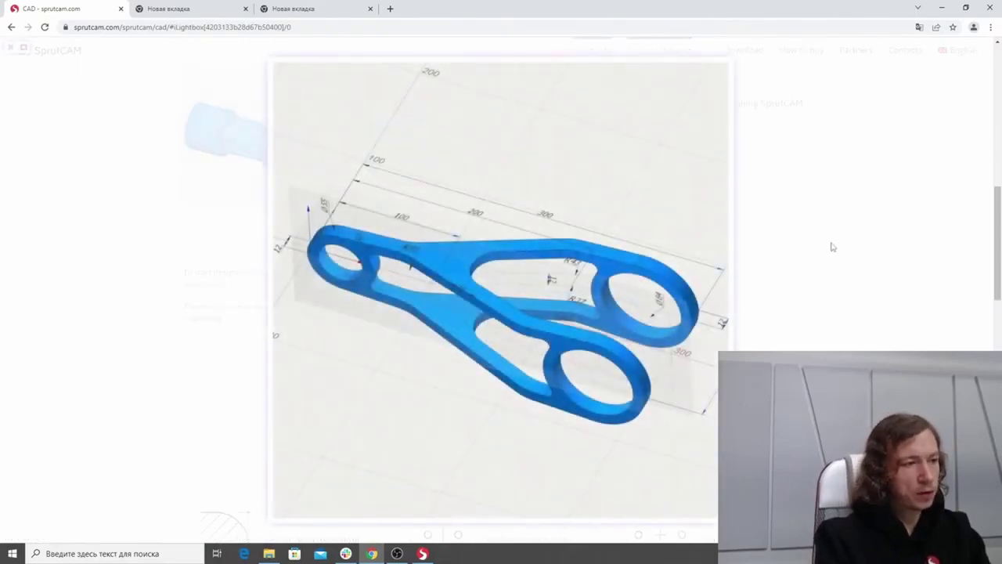
left_click(830, 242)
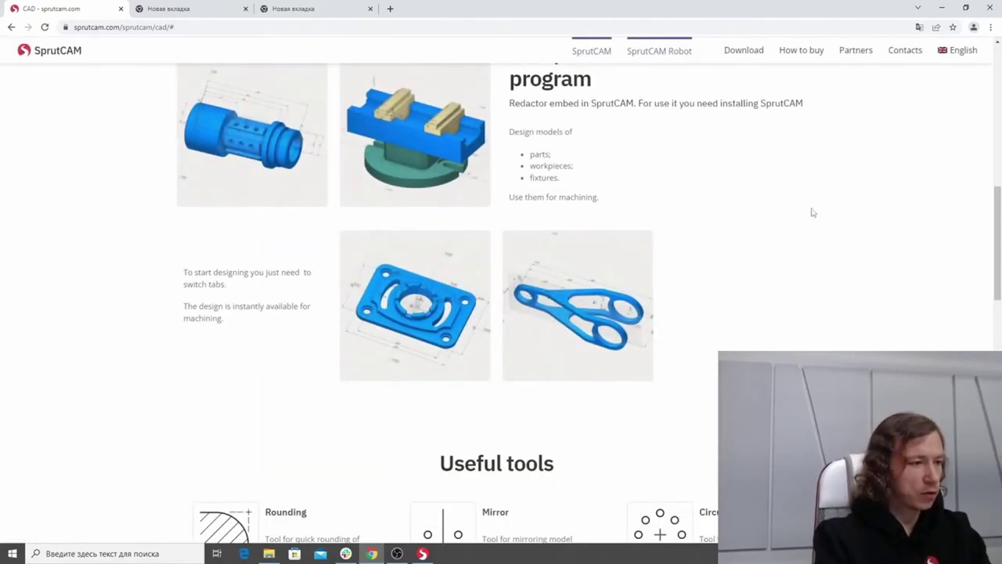
scroll(721, 295, "down", 1)
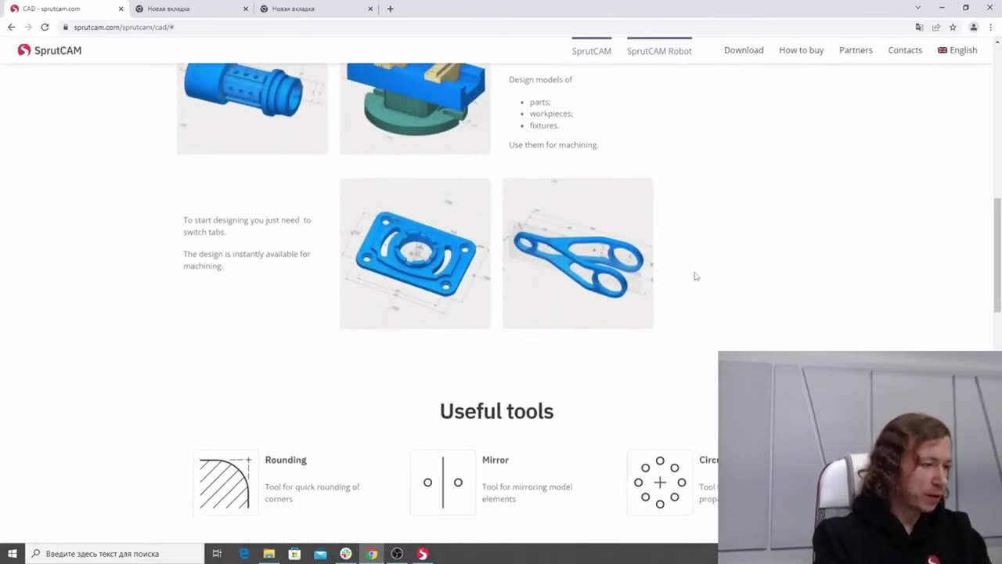
Switch back to SprutCAM and open the recent Pipe Bound project without loading its autosave copy.
left_click(423, 553)
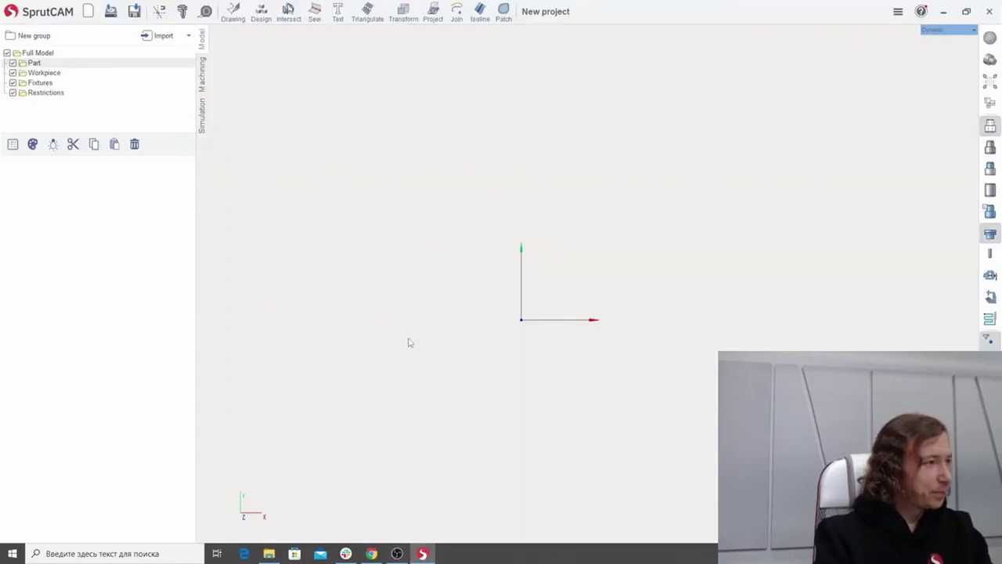
left_click(111, 11)
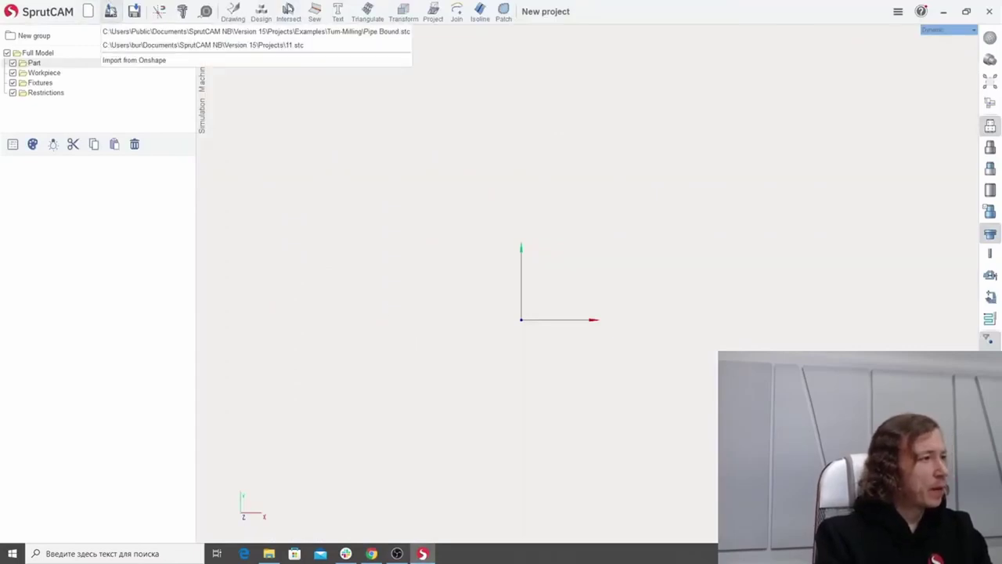
left_click(134, 31)
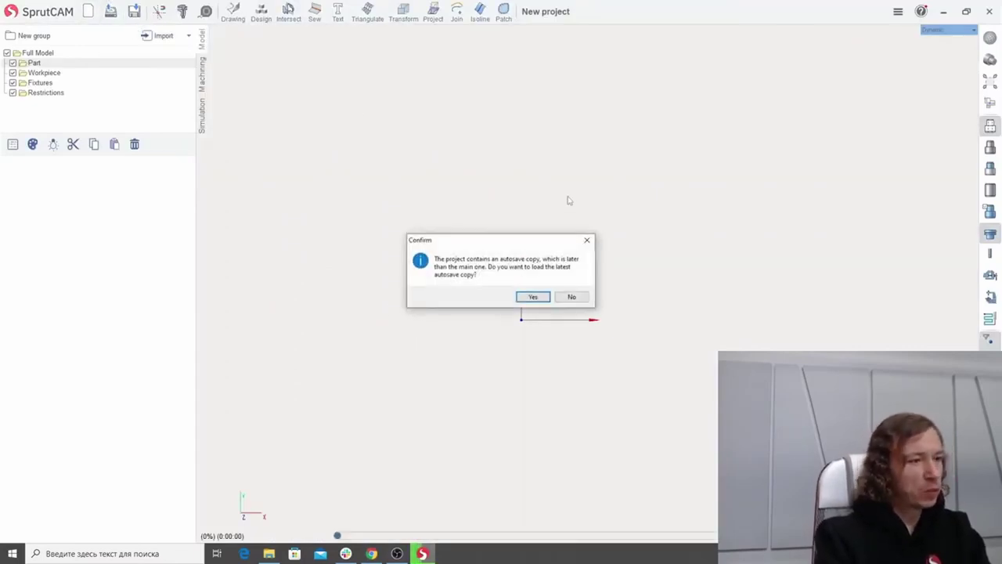
left_click(574, 297)
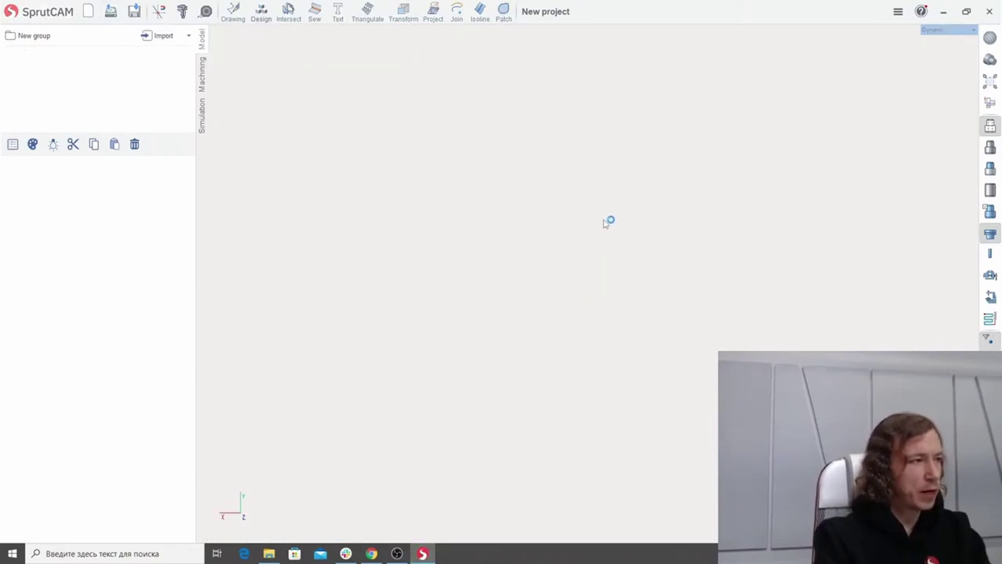
Examine the Pipe Bound part's shoulders, grooves, flats and hole pattern from several angles.
scroll(577, 253, "down", 3)
scroll(531, 261, "up", 4)
middle_click_drag(538, 262, 315, 283)
scroll(703, 296, "up", 4)
middle_click_drag(703, 296, 548, 304)
scroll(593, 266, "down", 4)
scroll(556, 274, "up", 4)
scroll(548, 301, "down", 4)
scroll(538, 251, "up", 4)
mouse_move(611, 225)
middle_mouse_down()
mouse_move(601, 240)
mouse_move(595, 233)
middle_mouse_up()
scroll(575, 283, "up", 4)
middle_click_drag(575, 283, 548, 251)
scroll(544, 285, "down", 4)
scroll(556, 284, "up", 4)
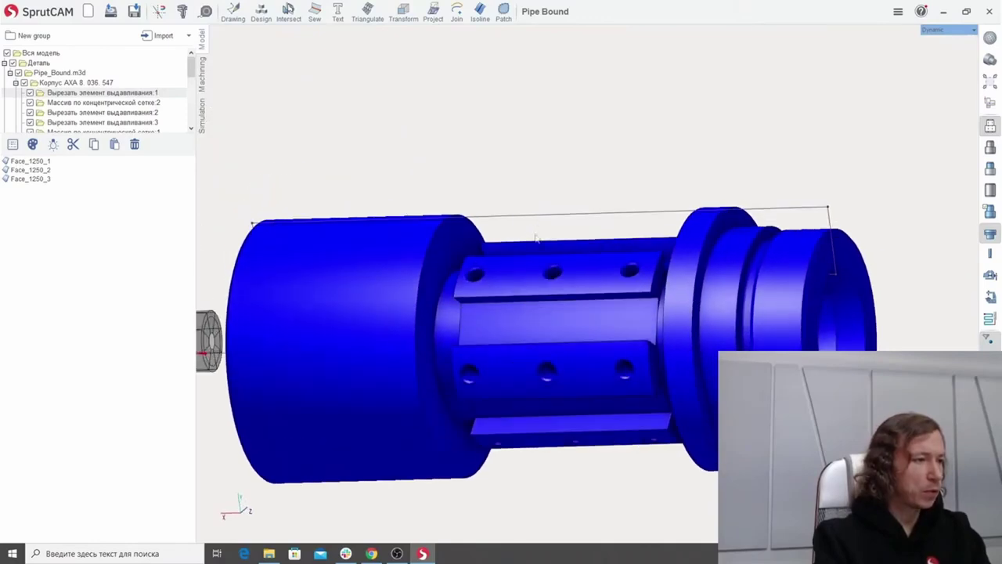
middle_click_drag(476, 114, 473, 133)
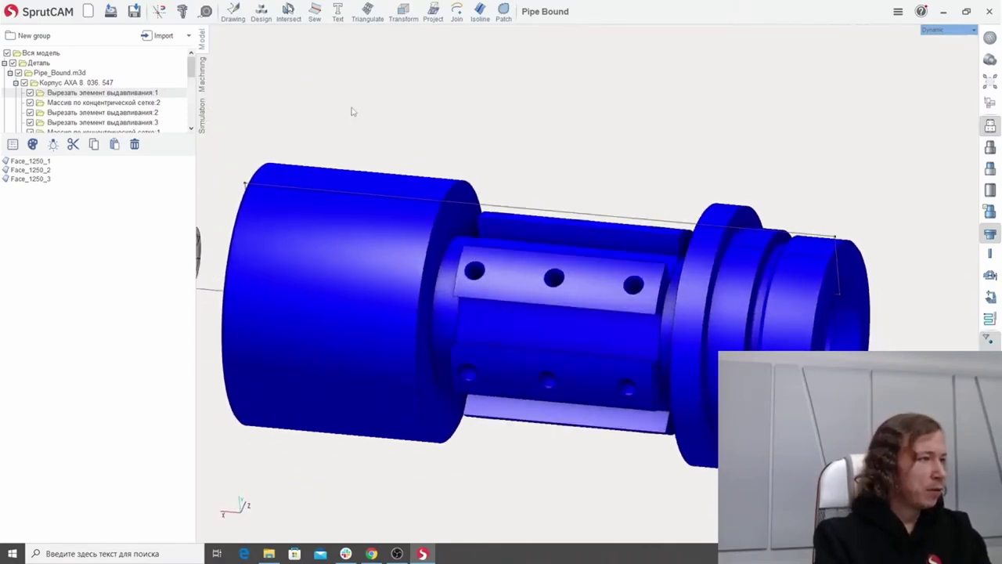
mouse_move(532, 161)
middle_mouse_down()
mouse_move(554, 166)
mouse_move(547, 159)
middle_mouse_up()
scroll(555, 165, "down", 4)
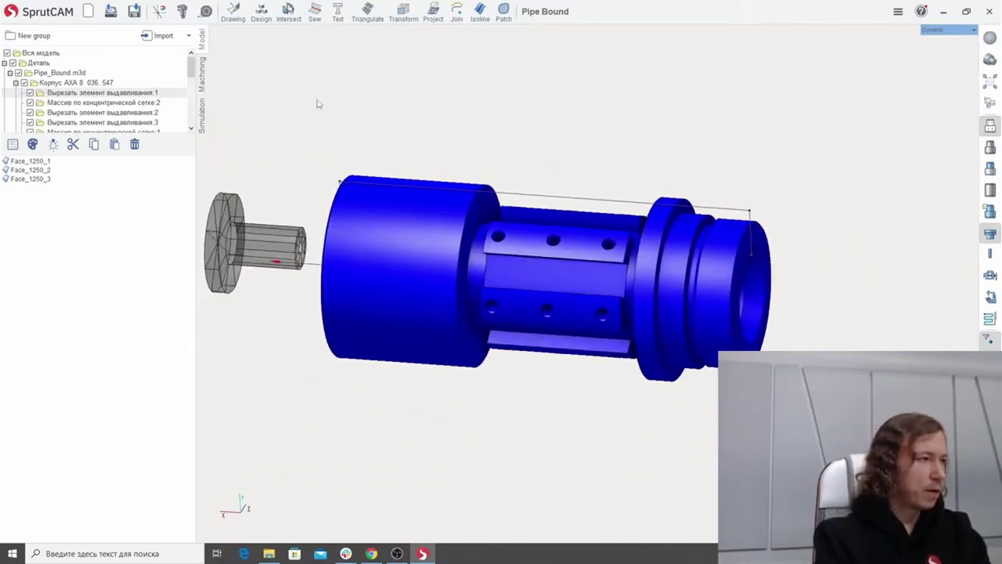
Open the project's machining operations, show the lathe machine and examine the turret and the clamped part.
left_click(203, 76)
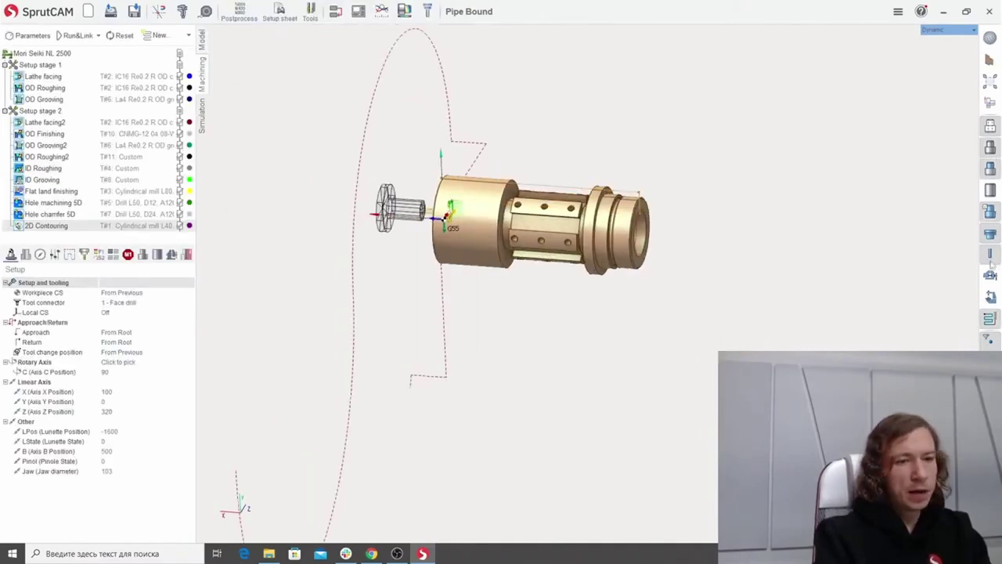
left_click(991, 297)
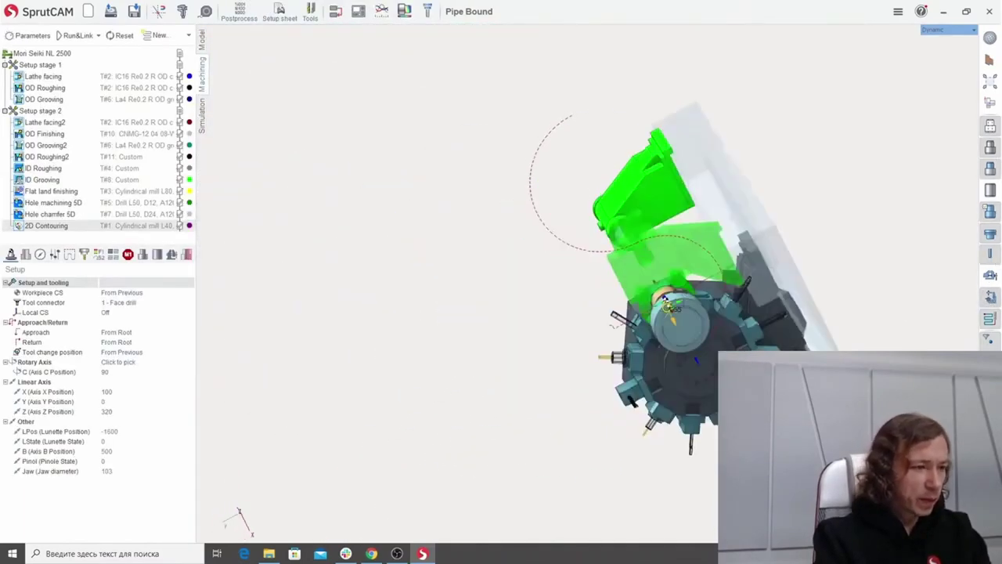
scroll(540, 260, "up", 5)
middle_click_drag(540, 260, 484, 236)
scroll(536, 159, "up", 2)
scroll(484, 236, "down", 2)
scroll(484, 236, "down", 3)
middle_click_drag(646, 90, 541, 166)
scroll(597, 134, "up", 1)
scroll(470, 204, "down", 4)
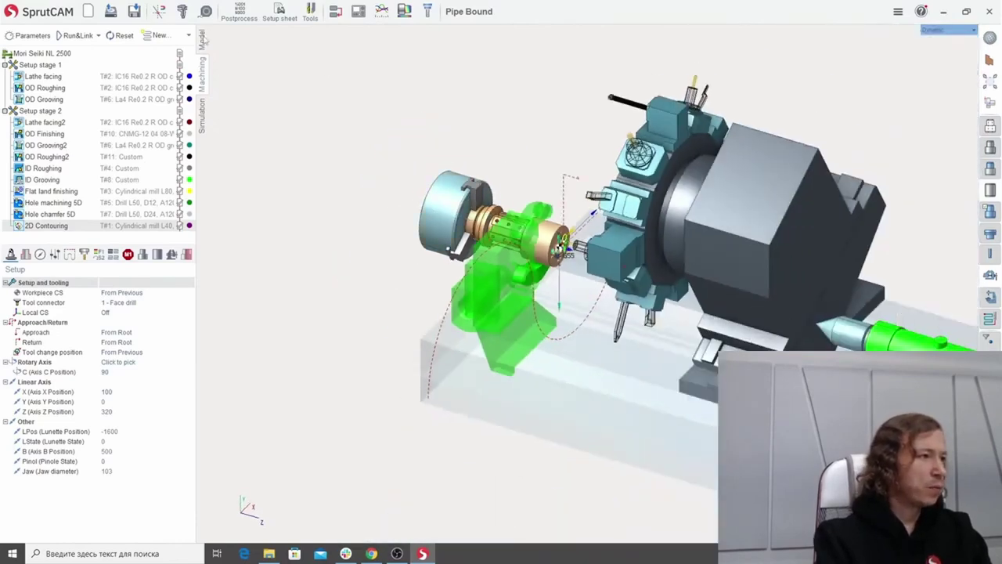
Return to the project's geometry model and examine the pipe part again.
left_click(203, 33)
middle_click_drag(401, 174, 371, 200)
scroll(370, 198, "up", 2)
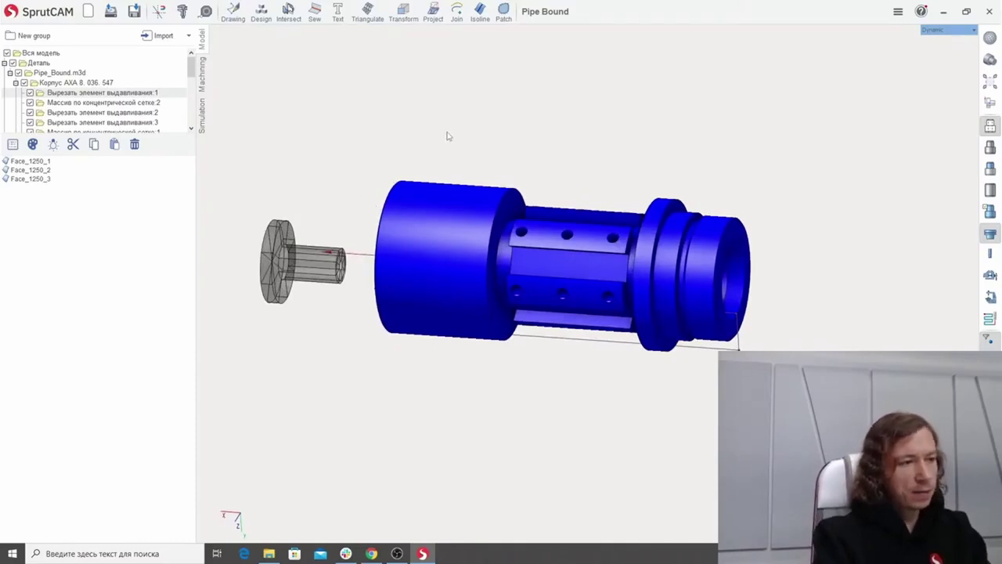
middle_click_drag(449, 123, 438, 129)
scroll(438, 128, "up", 2)
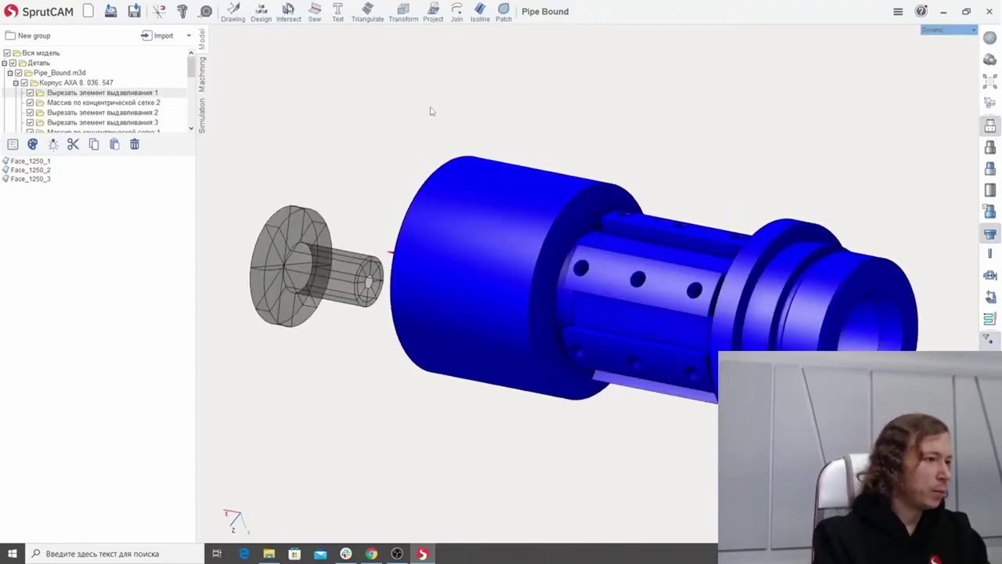
Create a new empty project.
left_click(88, 11)
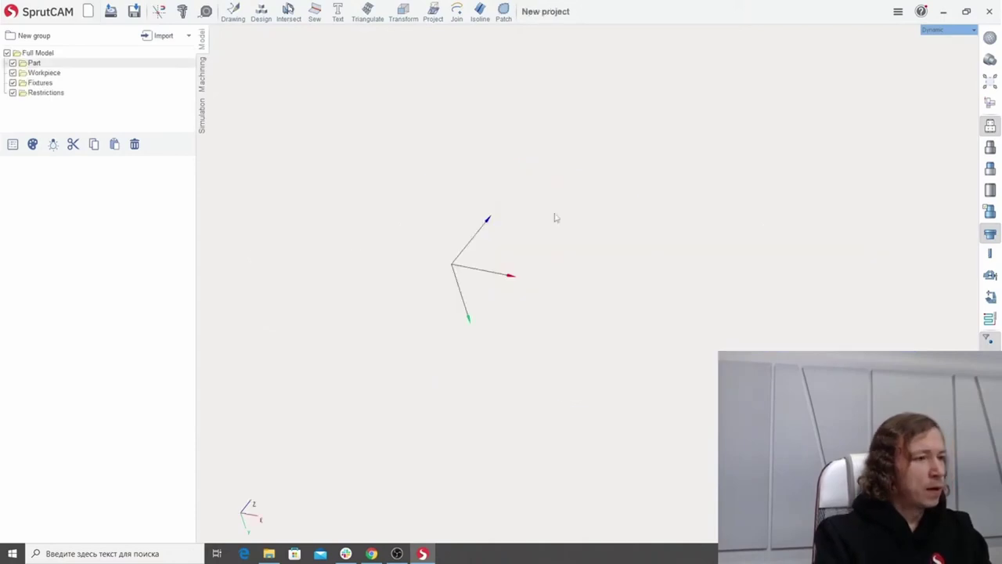
middle_click_drag(497, 230, 638, 100)
scroll(581, 182, "down", 4)
middle_click(621, 212)
middle_click(637, 101)
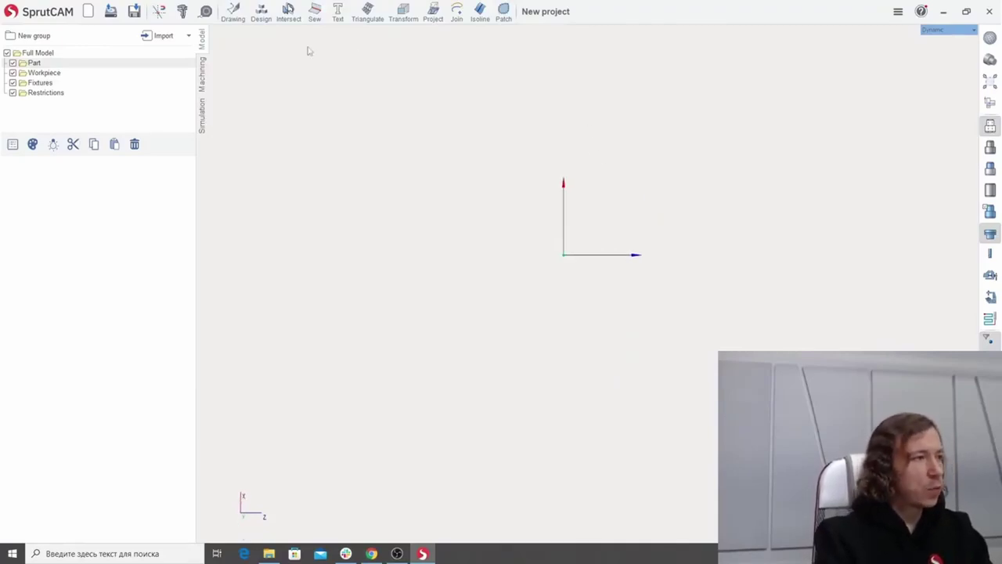
Start a new design in the Part group and inspect its three base planes.
left_click(260, 11)
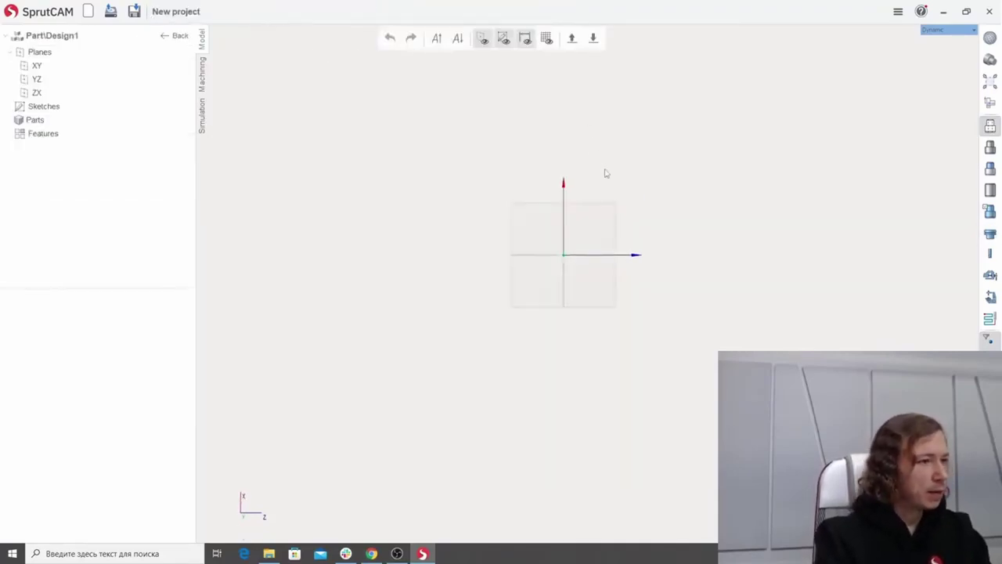
middle_click_drag(626, 156, 634, 186)
scroll(659, 179, "up", 2)
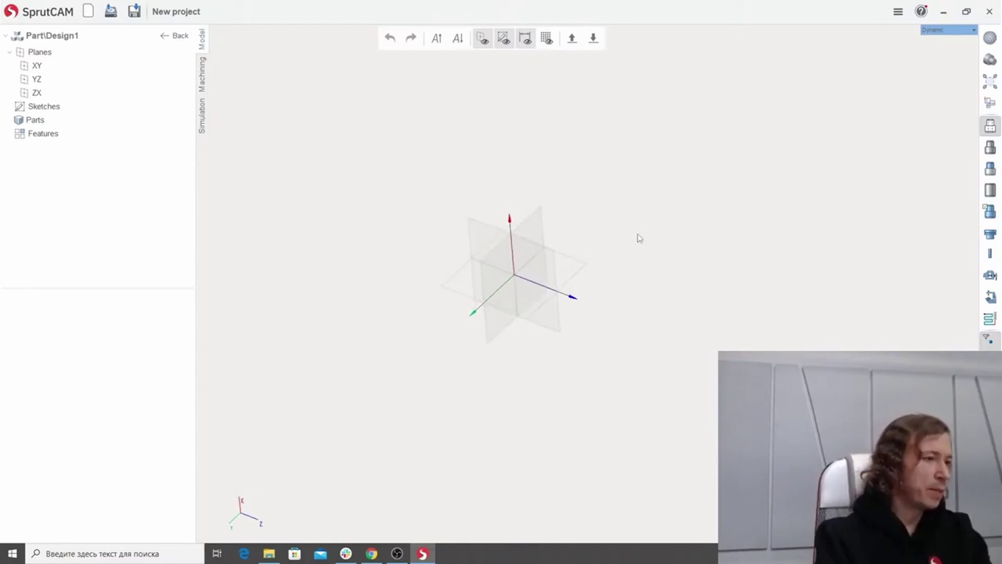
middle_click_drag(638, 238, 646, 234)
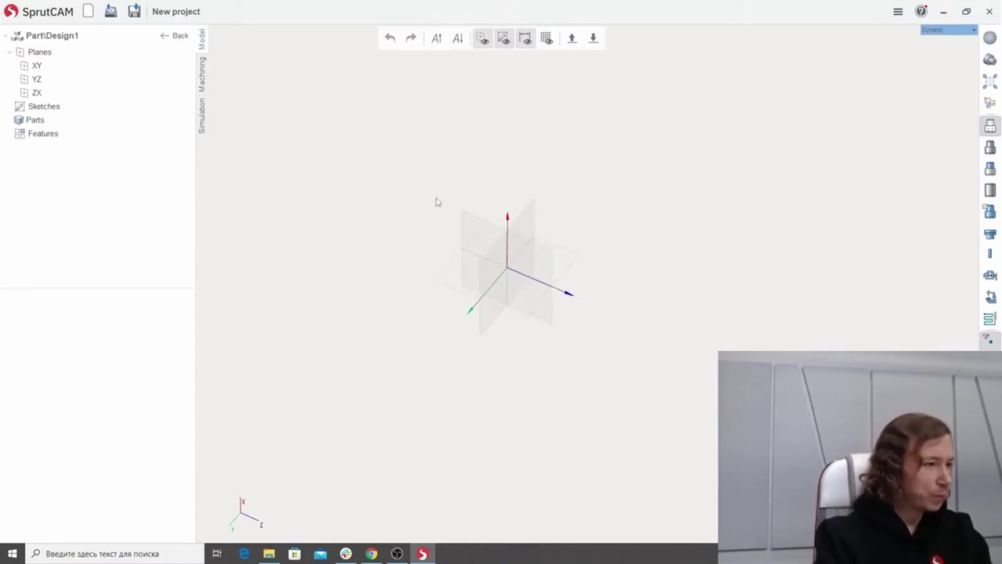
middle_click_drag(546, 237, 532, 290)
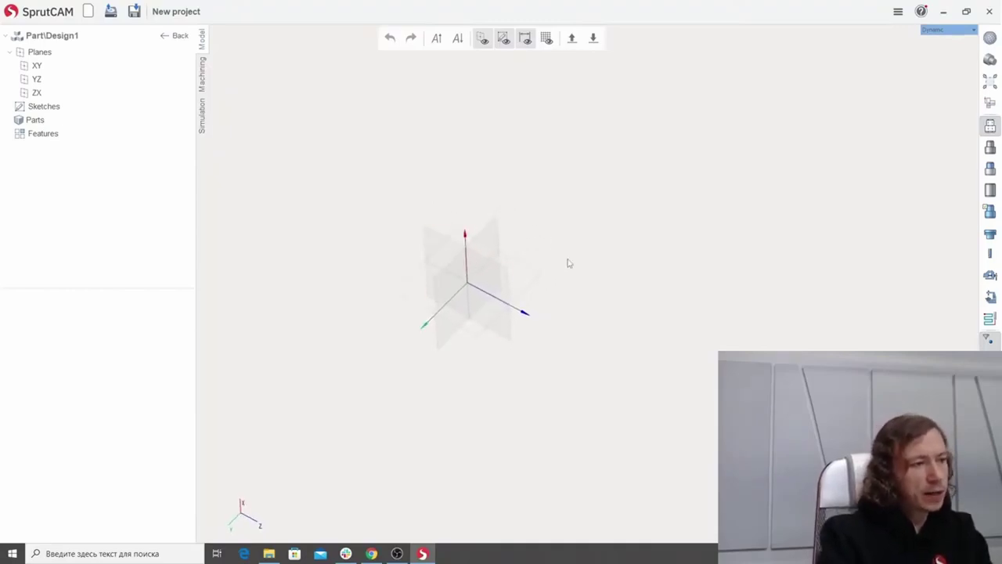
middle_click_drag(570, 249, 565, 185)
middle_click_drag(528, 298, 392, 230)
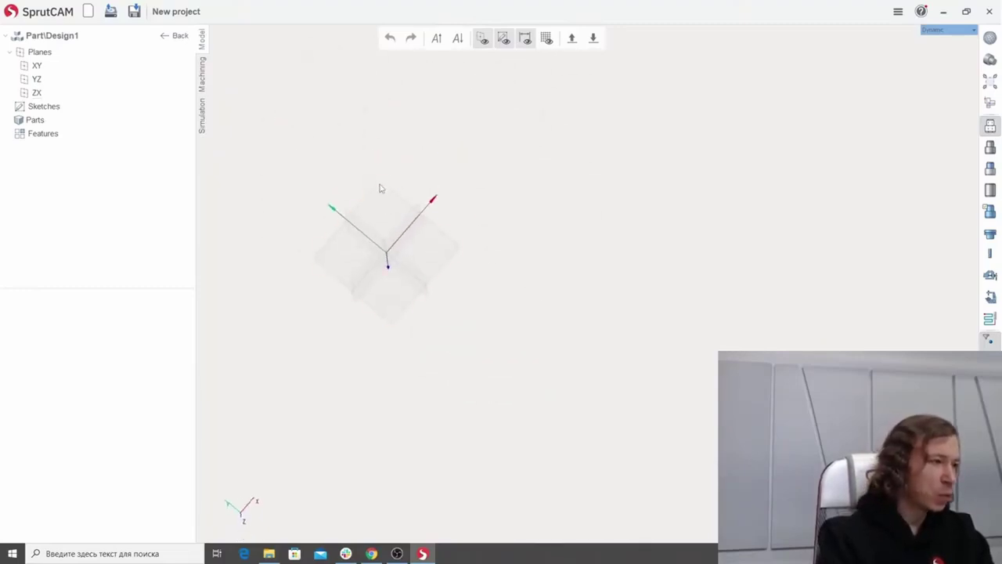
Create a new sketch on the XY plane.
left_click(377, 194)
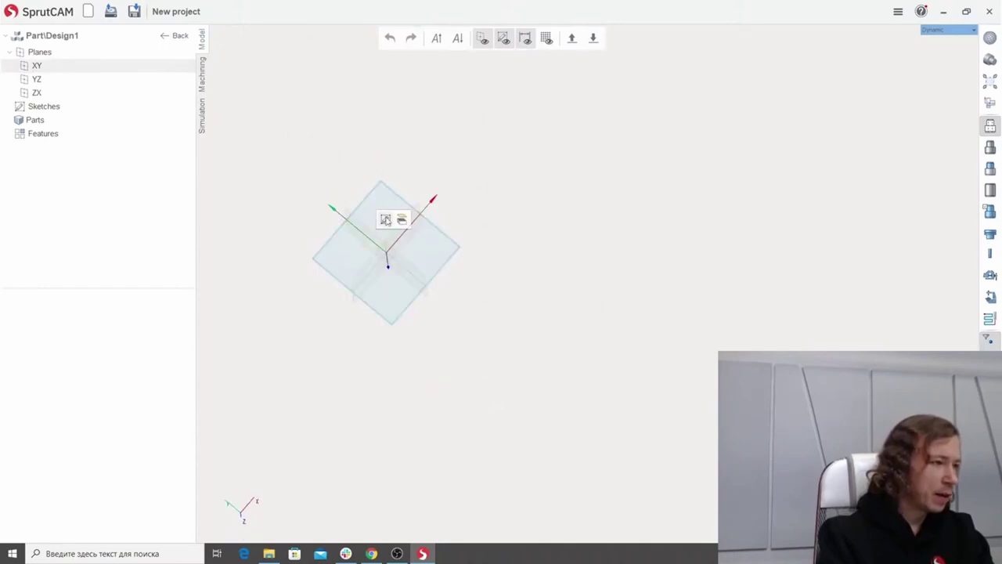
left_click(385, 220)
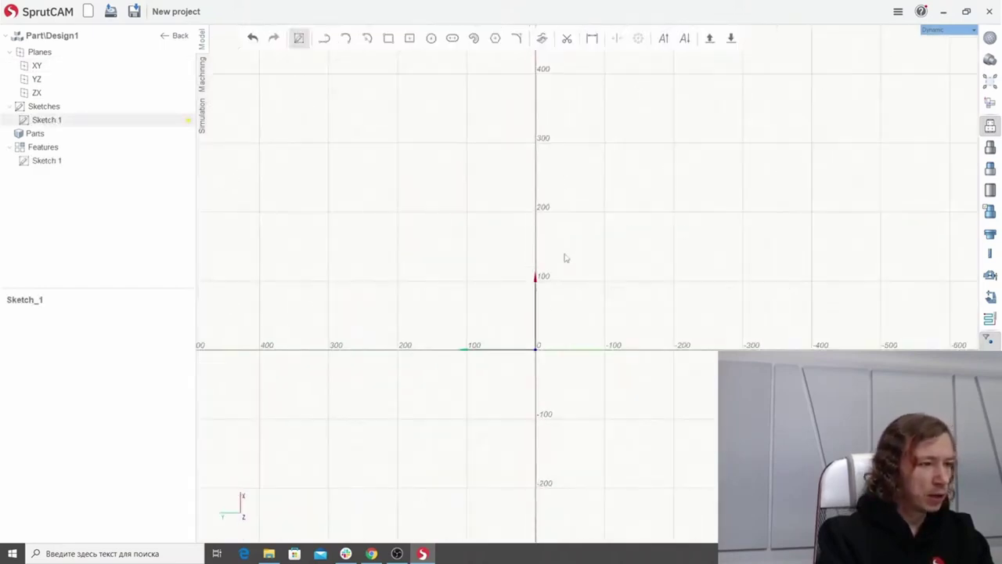
mouse_move(622, 178)
middle_mouse_down()
mouse_move(650, 200)
mouse_move(613, 162)
mouse_move(647, 221)
mouse_move(623, 240)
mouse_move(601, 231)
middle_mouse_up()
scroll(629, 277, "down", 6)
scroll(618, 195, "up", 5)
scroll(600, 231, "up", 1)
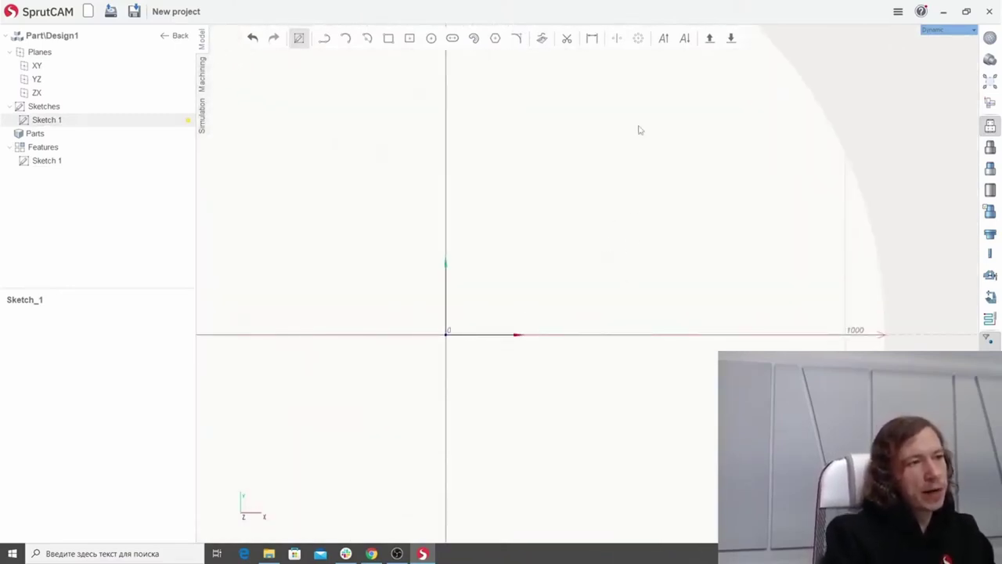
Insert the PipeBound2 PNG image from the Documents folder into the sketch.
left_click(710, 37)
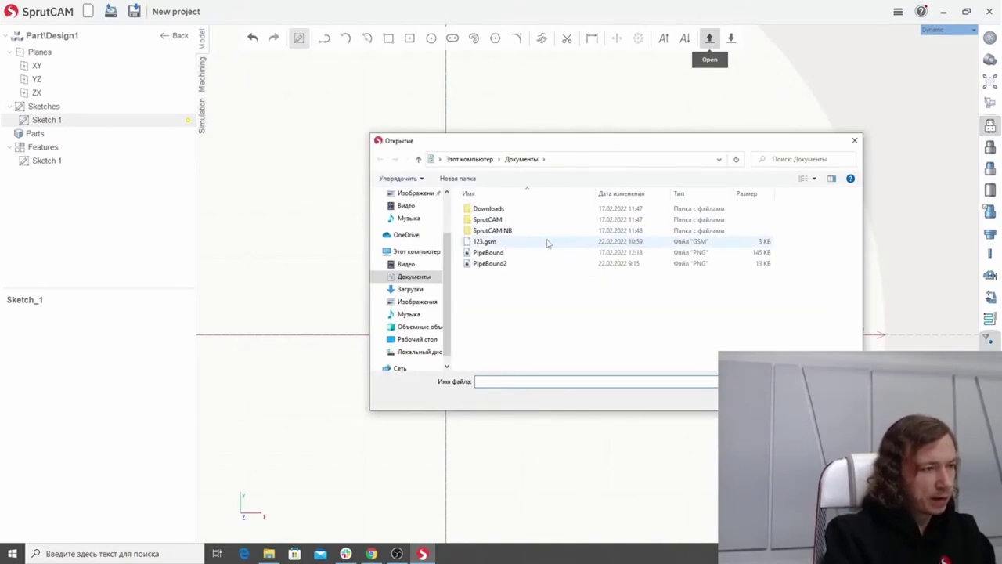
left_click(489, 264)
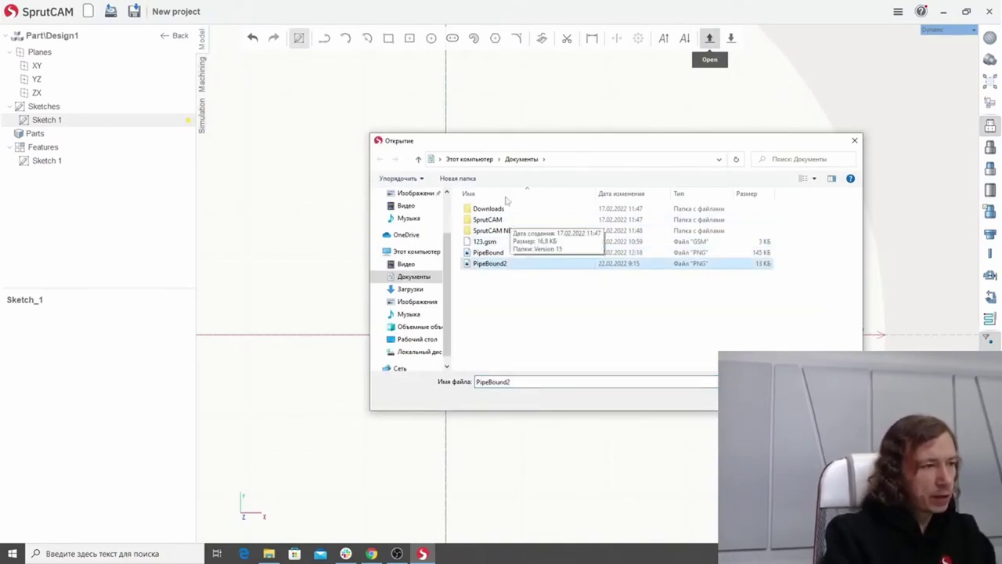
left_click_drag(522, 147, 502, 154)
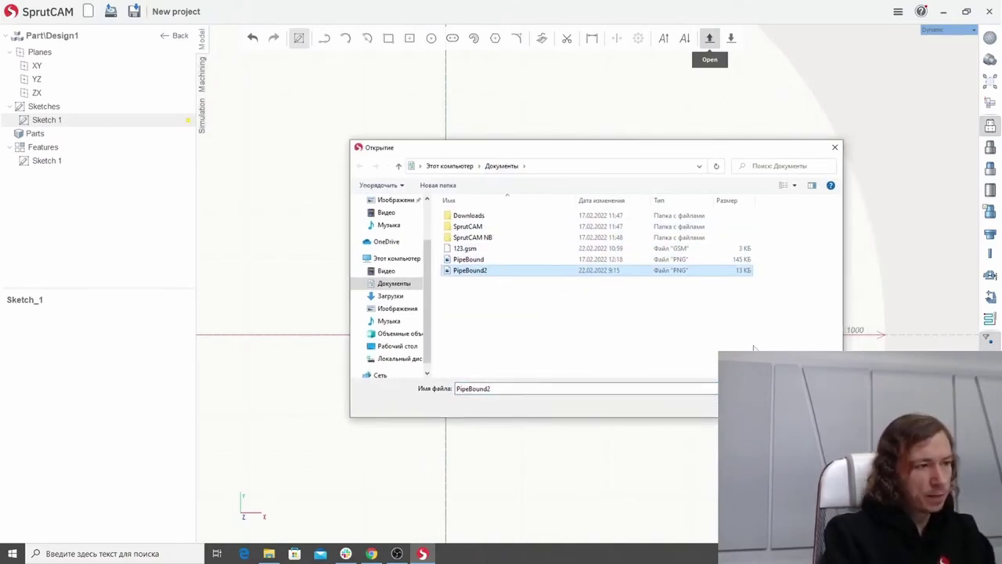
left_click(755, 405)
scroll(447, 249, "down", 4)
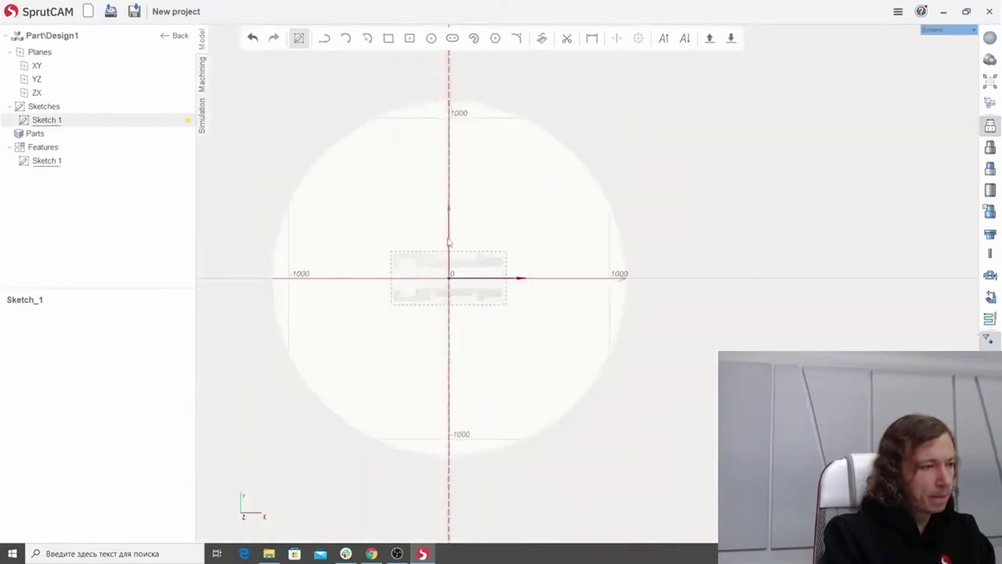
Move the reference image so the drawing's left face sits on the Y axis and its centerline near the X axis.
scroll(432, 257, "up", 5)
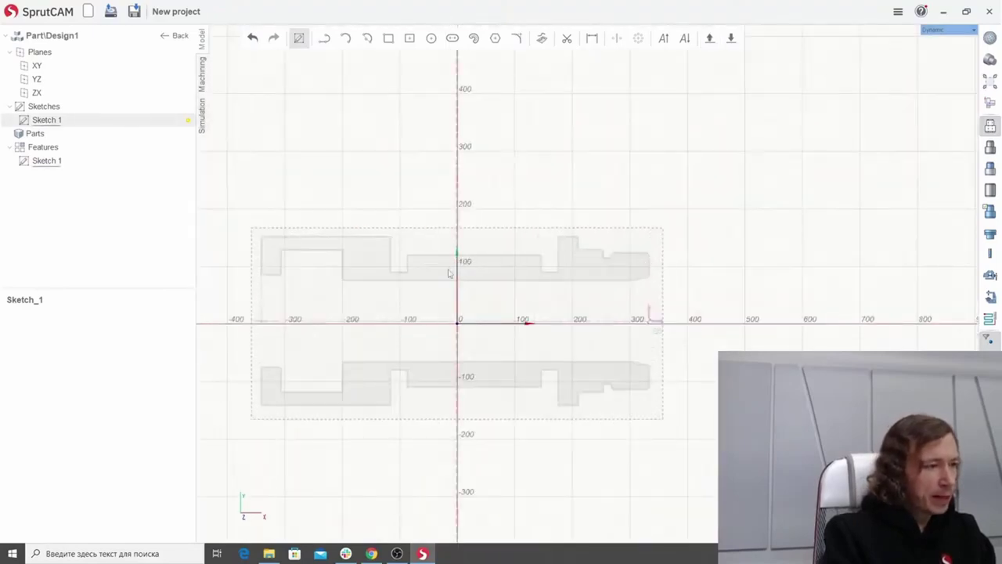
left_click(391, 229)
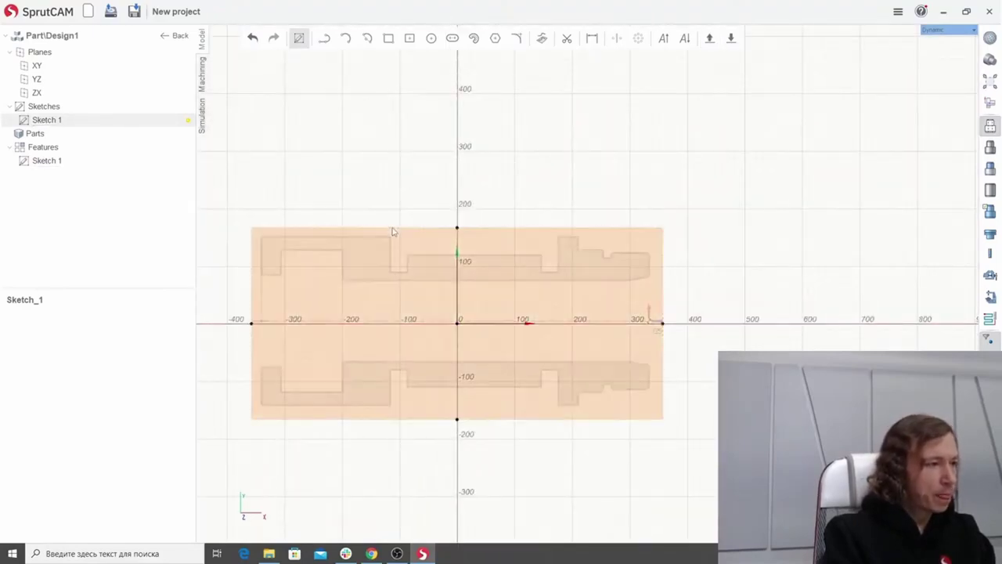
left_click_drag(354, 279, 564, 264)
scroll(554, 279, "up", 3)
scroll(469, 255, "down", 3)
scroll(535, 271, "up", 1)
scroll(489, 295, "down", 1)
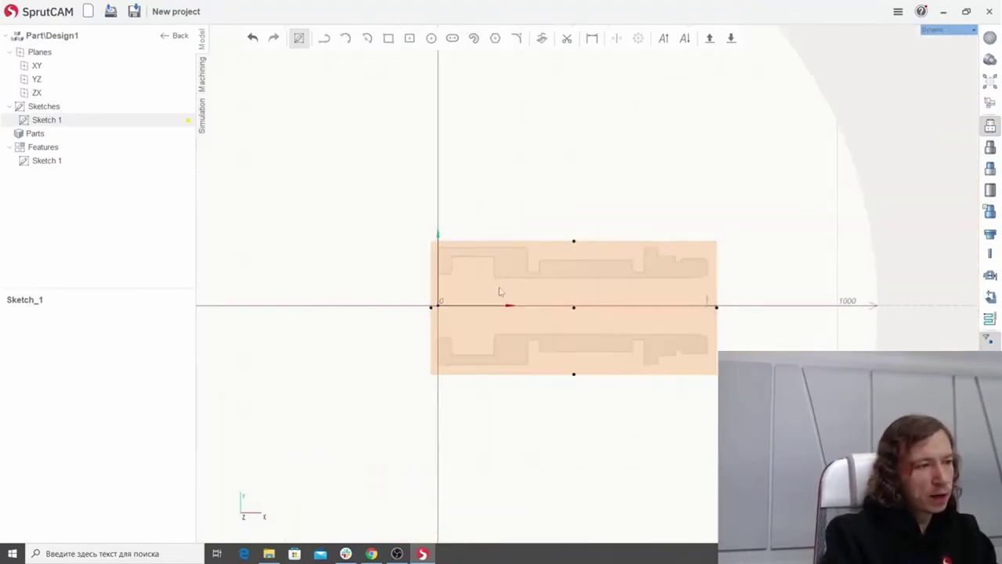
scroll(517, 278, "up", 2)
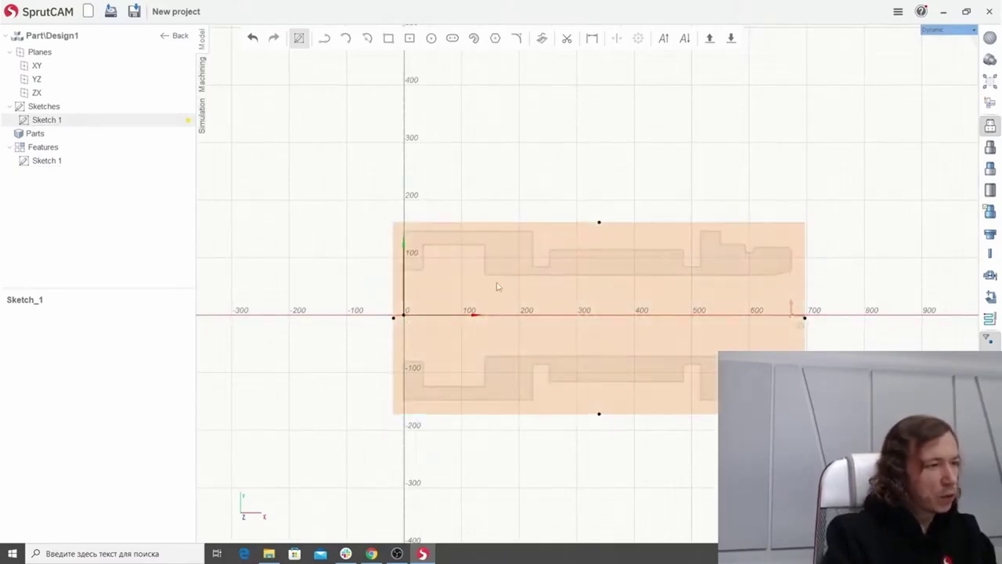
scroll(501, 285, "up", 2)
scroll(421, 219, "down", 1)
scroll(419, 220, "down", 2)
scroll(481, 195, "up", 1)
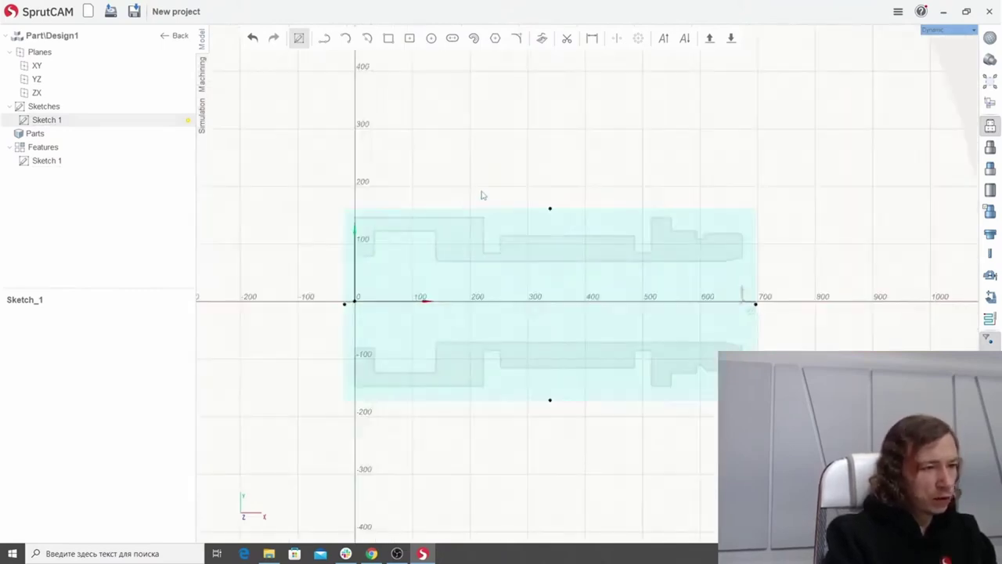
scroll(729, 270, "up", 1)
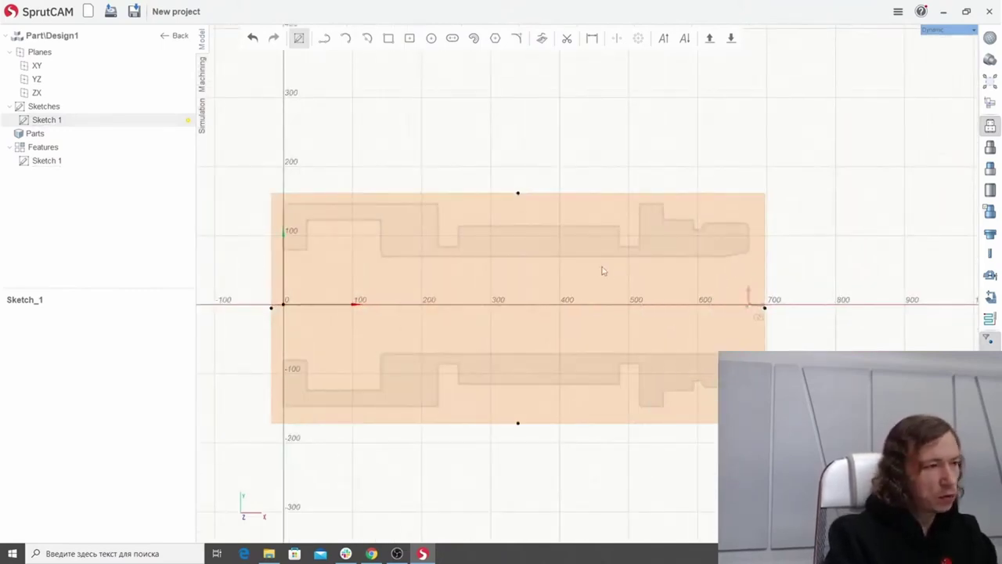
scroll(362, 284, "up", 1)
Scale the reference image down about the origin until the drawn part spans X 0 to about 200, and deselect it.
left_click(793, 320)
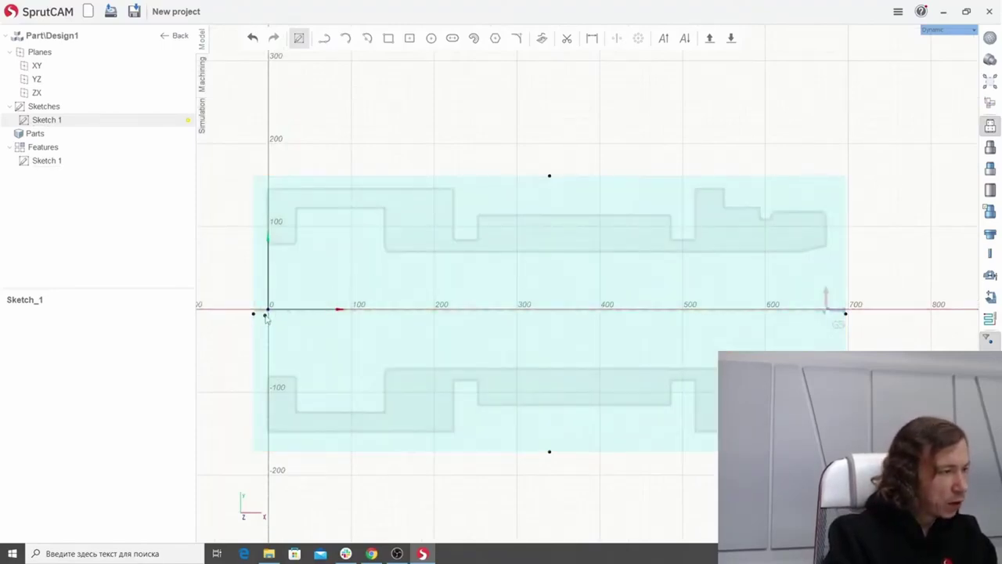
mouse_move(847, 320)
left_mouse_down()
mouse_move(430, 312)
mouse_move(828, 298)
mouse_move(614, 273)
mouse_move(614, 284)
mouse_move(592, 290)
left_mouse_up()
scroll(430, 311, "up", 2)
scroll(456, 311, "up", 4)
scroll(825, 293, "down", 3)
scroll(614, 284, "up", 3)
scroll(675, 271, "down", 3)
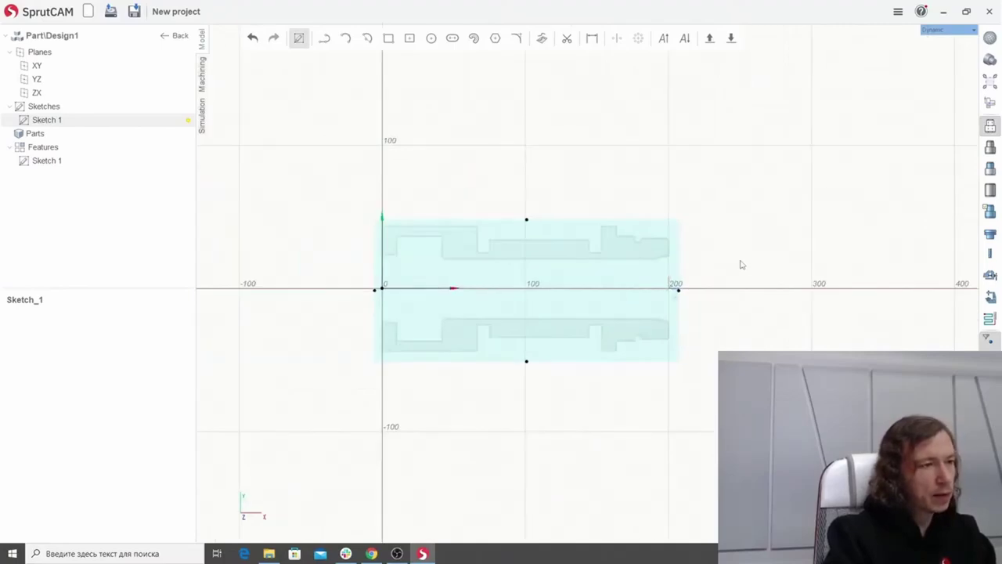
left_click(734, 253)
scroll(412, 215, "up", 3)
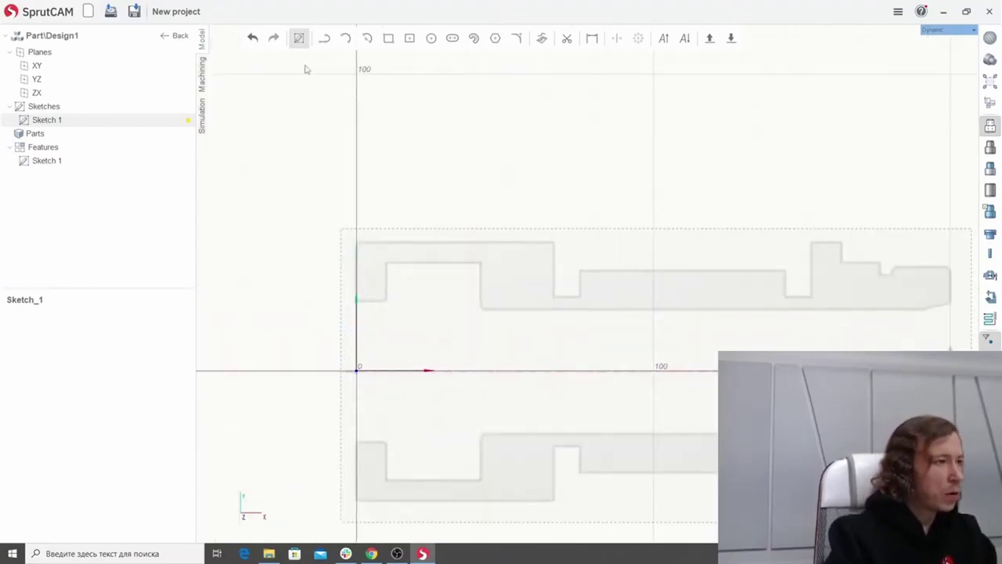
Start a contour on the Y axis and trace the part's left face, first outer diameter and first groove.
left_click(325, 37)
scroll(456, 213, "up", 2)
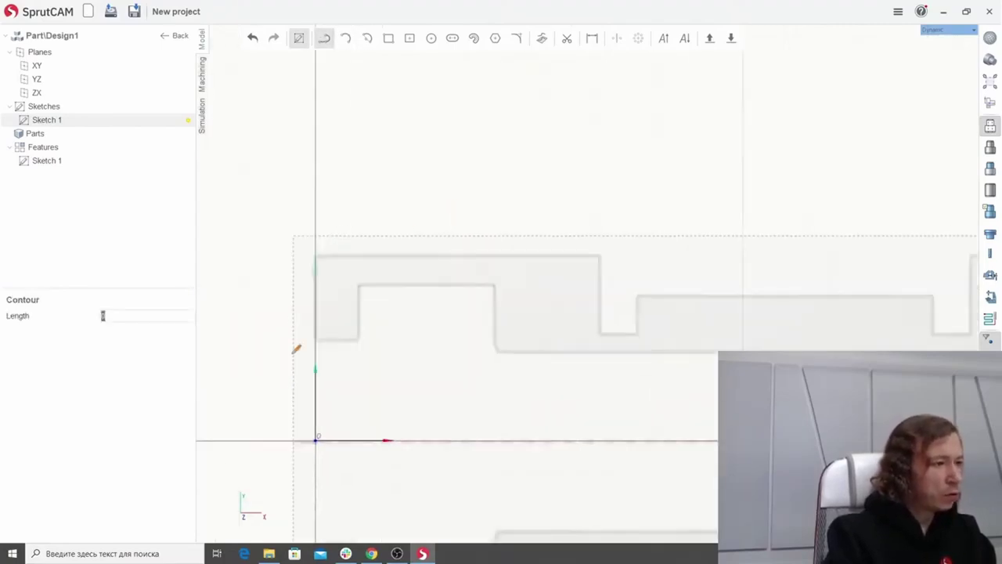
left_click(317, 340)
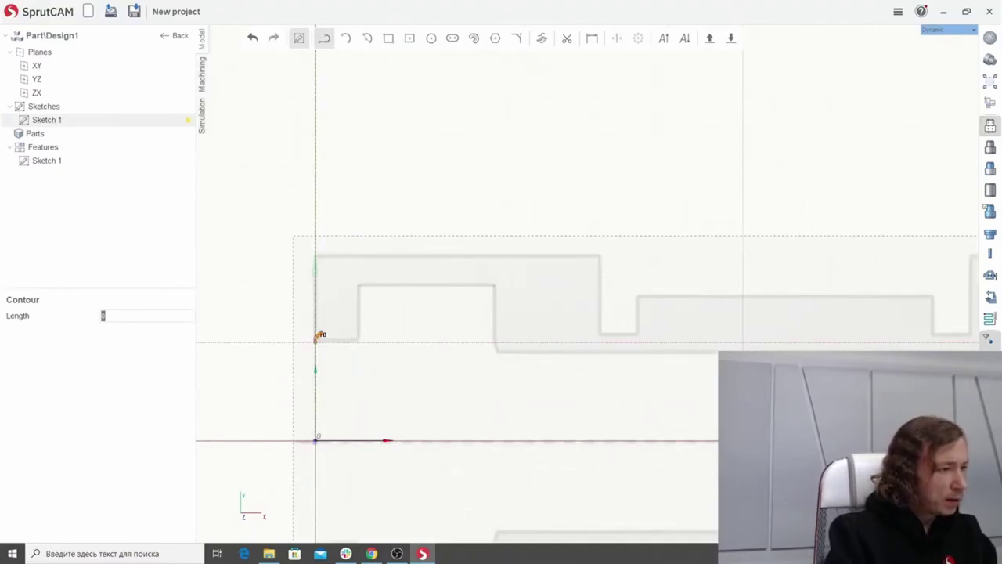
left_click(316, 252)
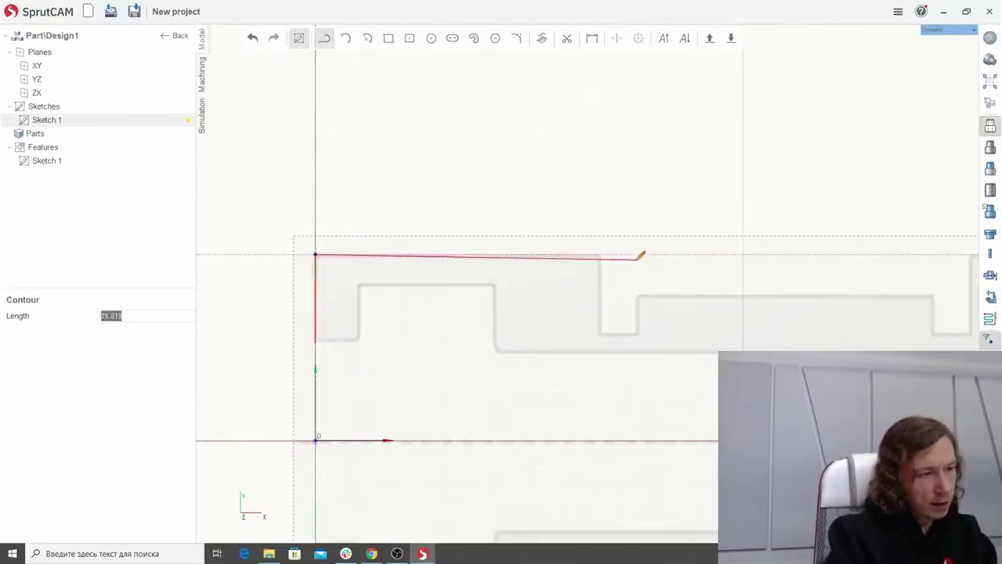
left_click(601, 254)
left_click(601, 335)
left_click(642, 335)
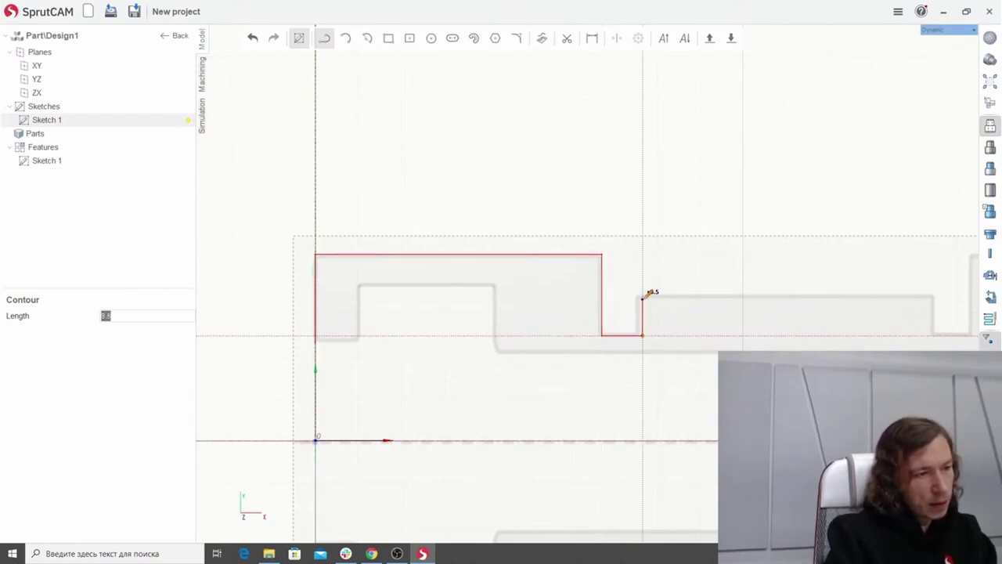
left_click(642, 297)
Continue the contour along the middle outer diameter, through the second groove and around the collar.
scroll(432, 245, "down", 3)
scroll(760, 301, "up", 2)
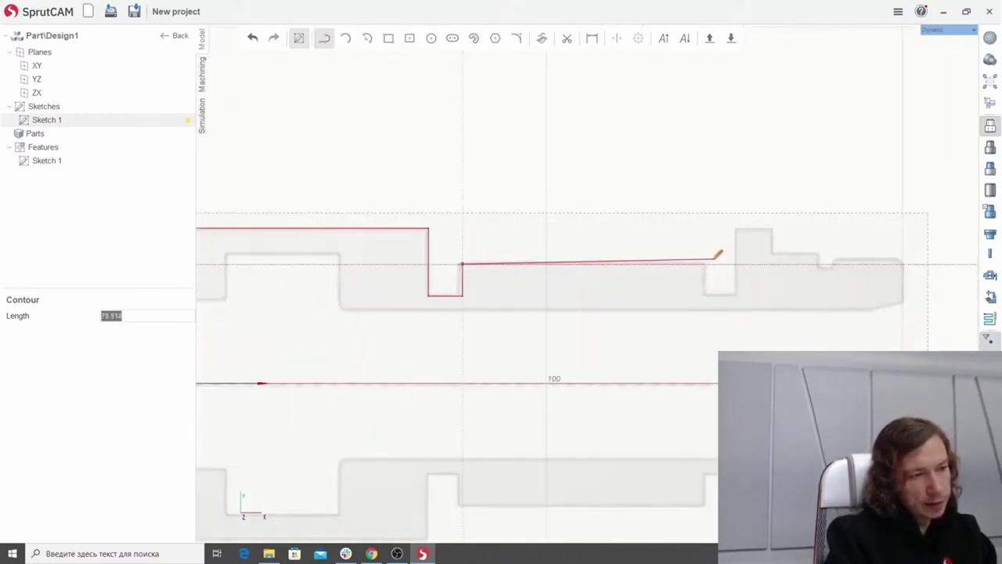
left_click(707, 264)
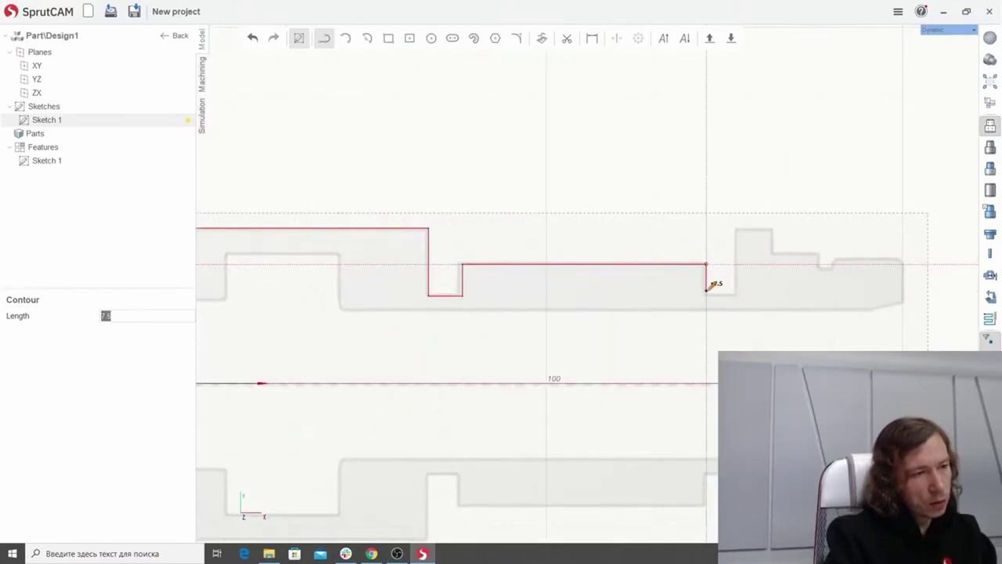
left_click(707, 296)
left_click(736, 296)
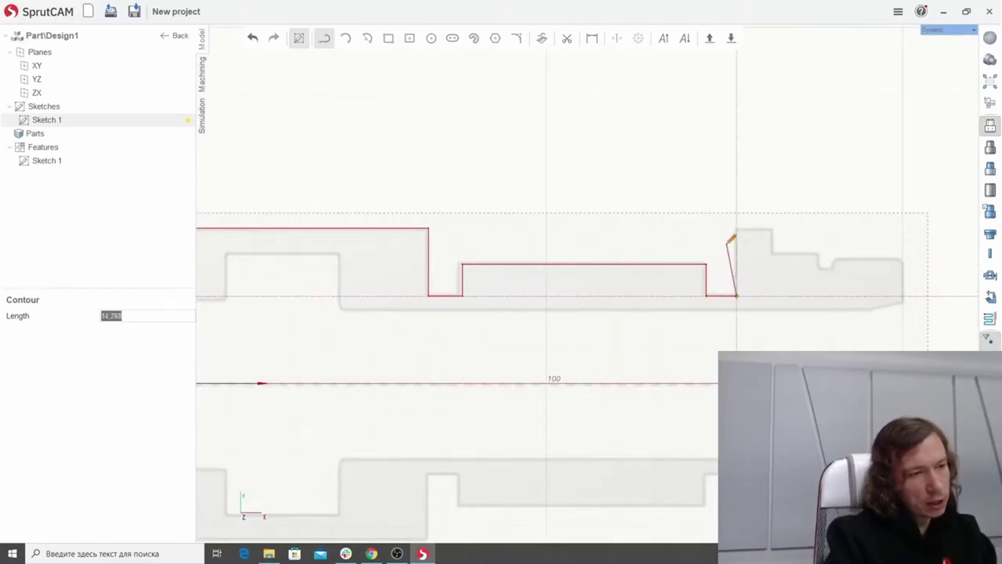
left_click(736, 229)
left_click(772, 228)
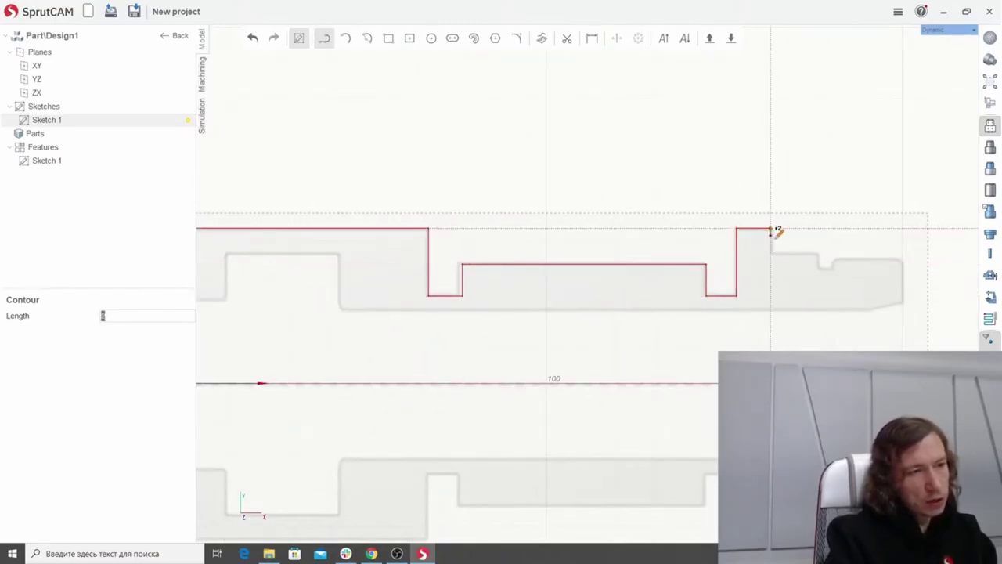
left_click(772, 251)
Trace the step beside the collar, the small narrow groove and the end section's outer edge, keeping corners square.
scroll(839, 249, "up", 3)
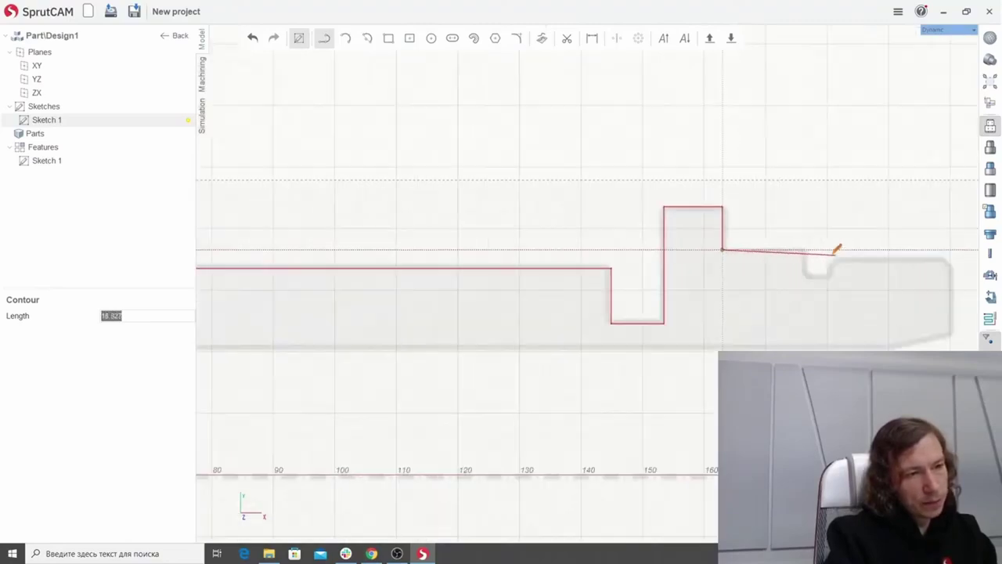
left_click(805, 249)
left_click(806, 273)
left_click(827, 274)
left_click(828, 256)
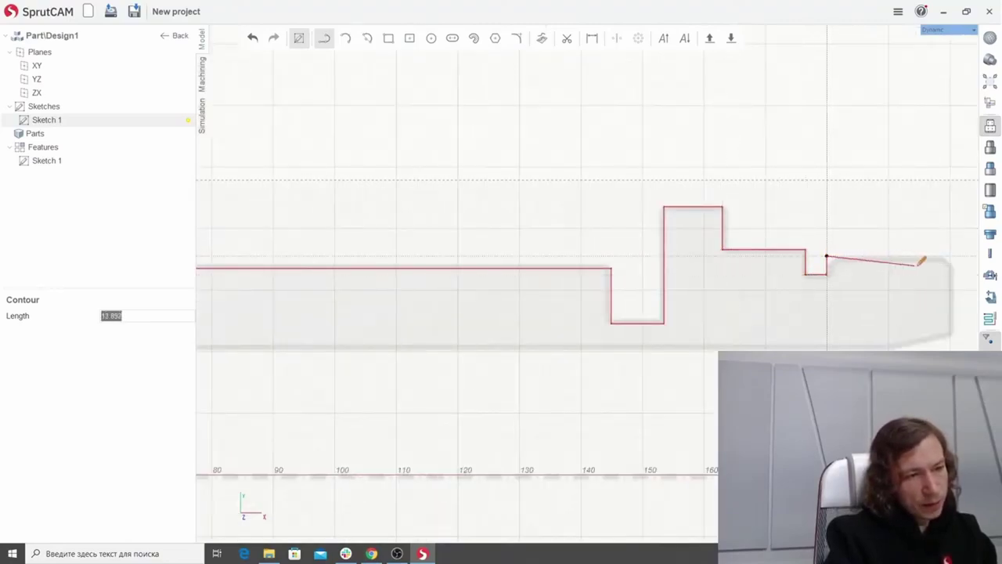
left_click(948, 256)
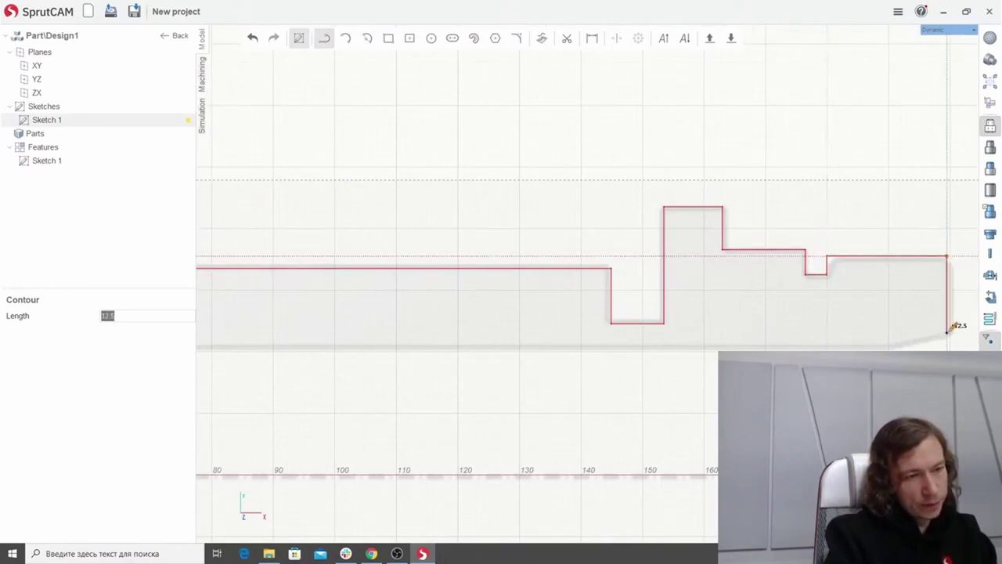
Trace the end face, the bore's tapered entry, the bore and the internal recess back to the contour's start.
scroll(895, 345, "down", 3)
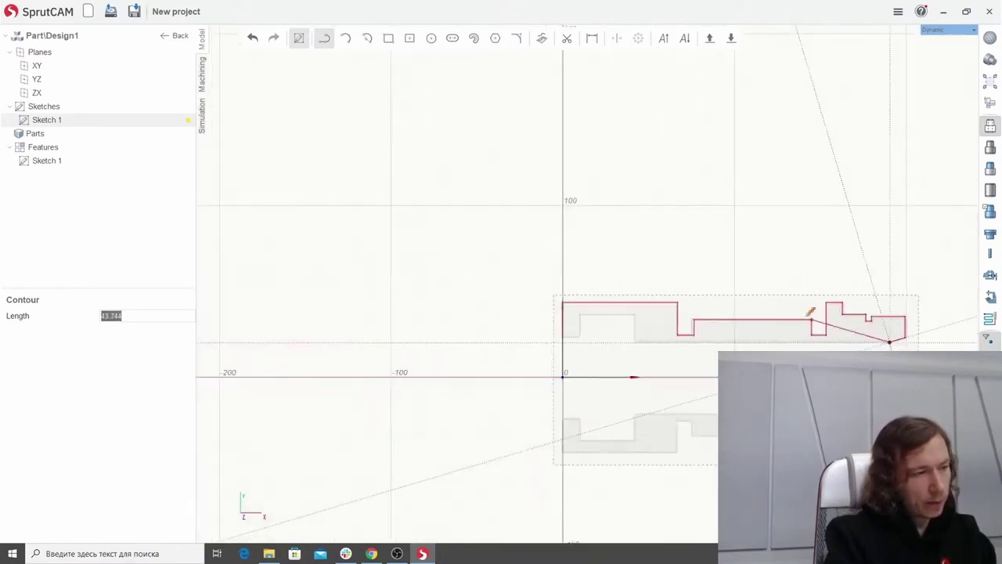
scroll(561, 374, "up", 5)
left_click(425, 389)
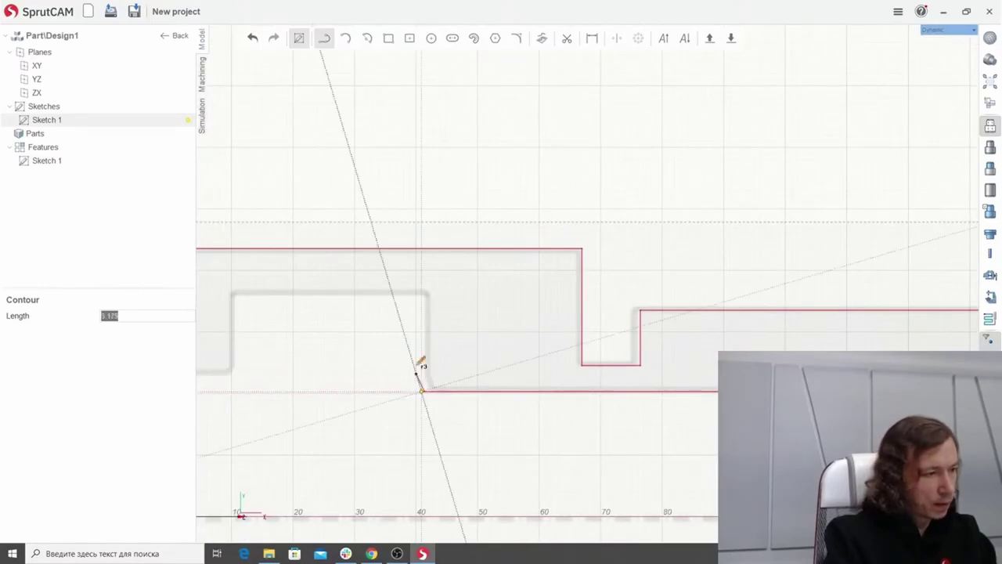
left_click(425, 289)
scroll(425, 289, "down", 2)
scroll(345, 295, "up", 2)
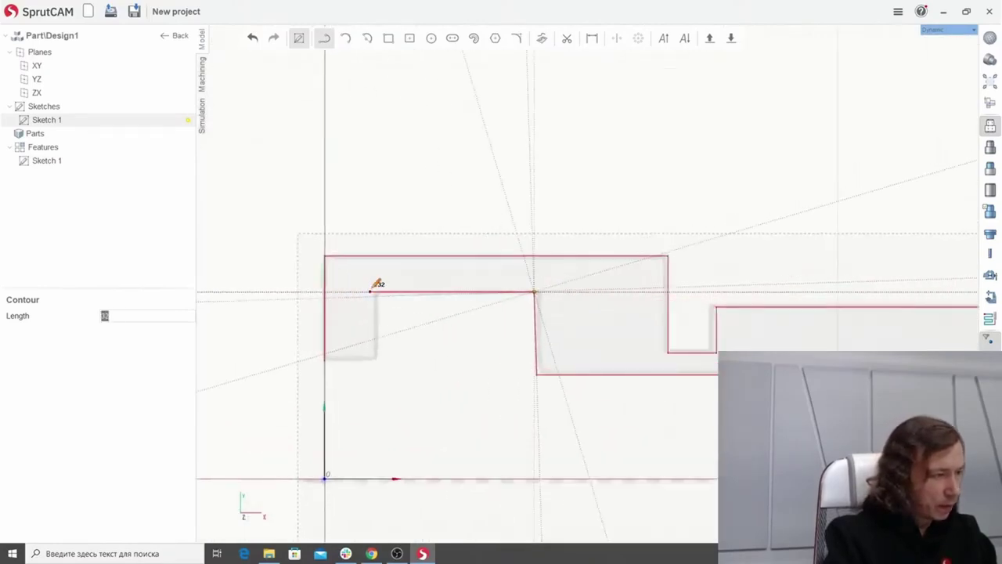
left_click(375, 292)
left_click(377, 358)
left_click(326, 358)
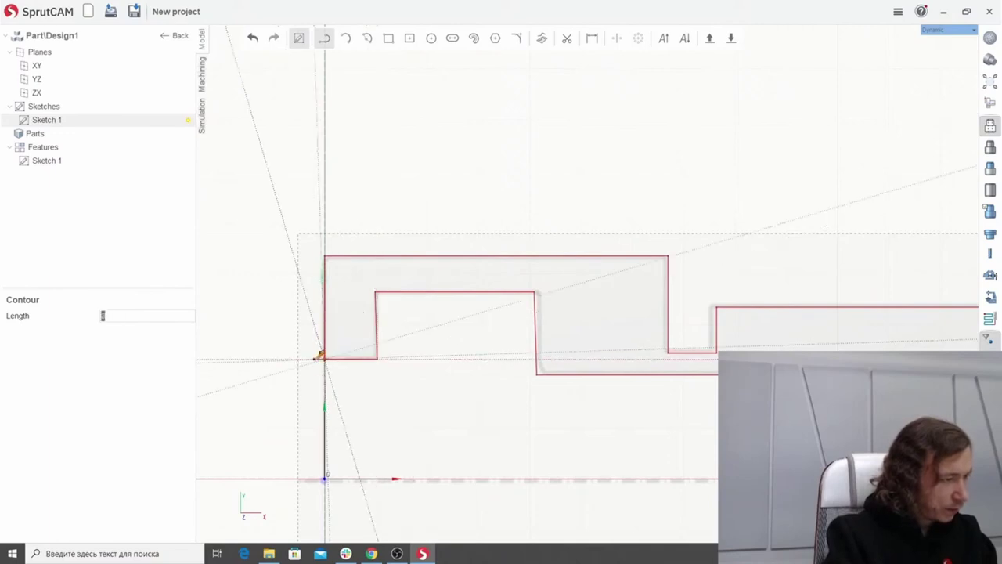
Trim the overhang of the left face line at the contour's closing corner.
scroll(305, 329, "up", 2)
scroll(311, 331, "up", 1)
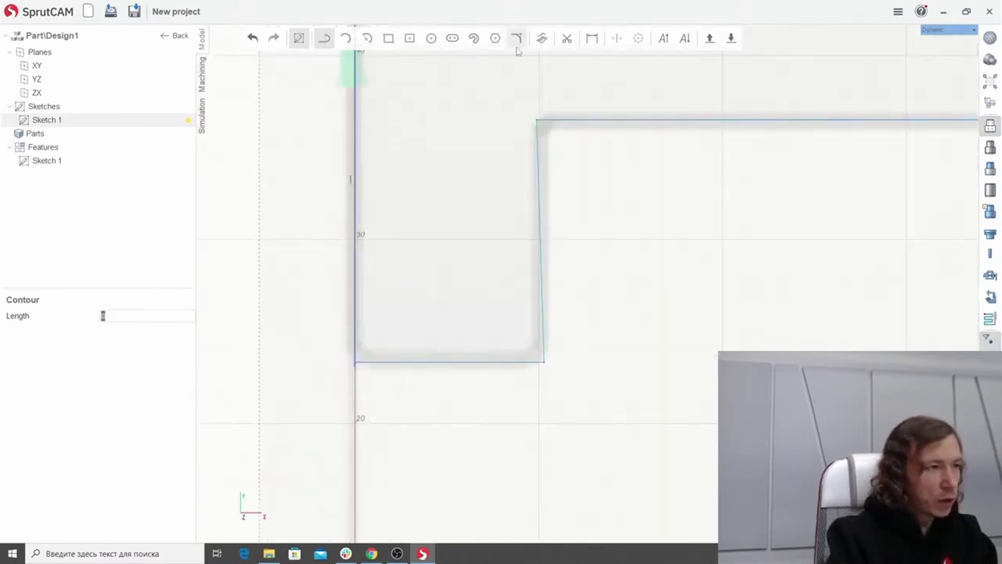
left_click(567, 38)
scroll(360, 356, "up", 3)
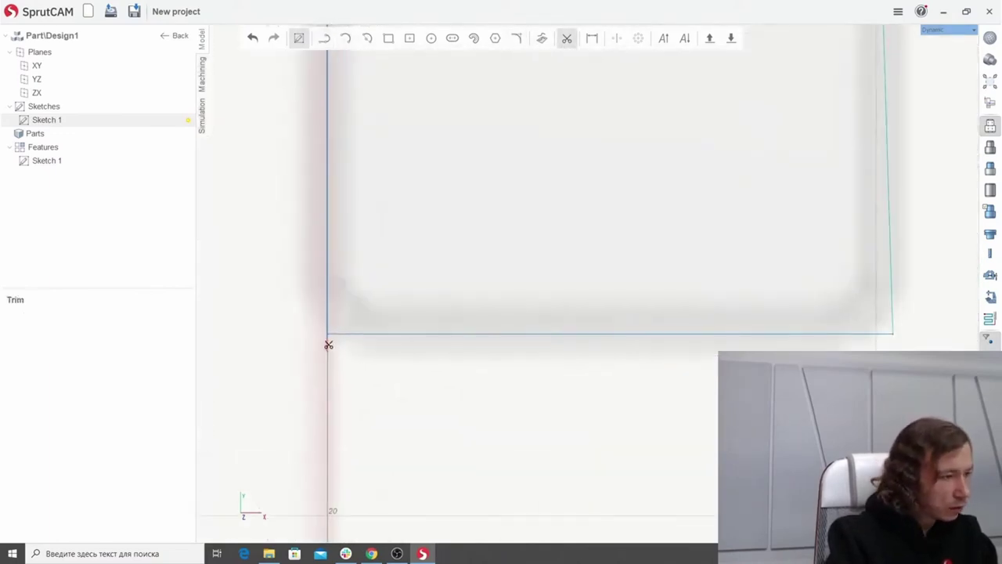
scroll(349, 363, "down", 4)
scroll(384, 317, "up", 3)
scroll(355, 387, "down", 4)
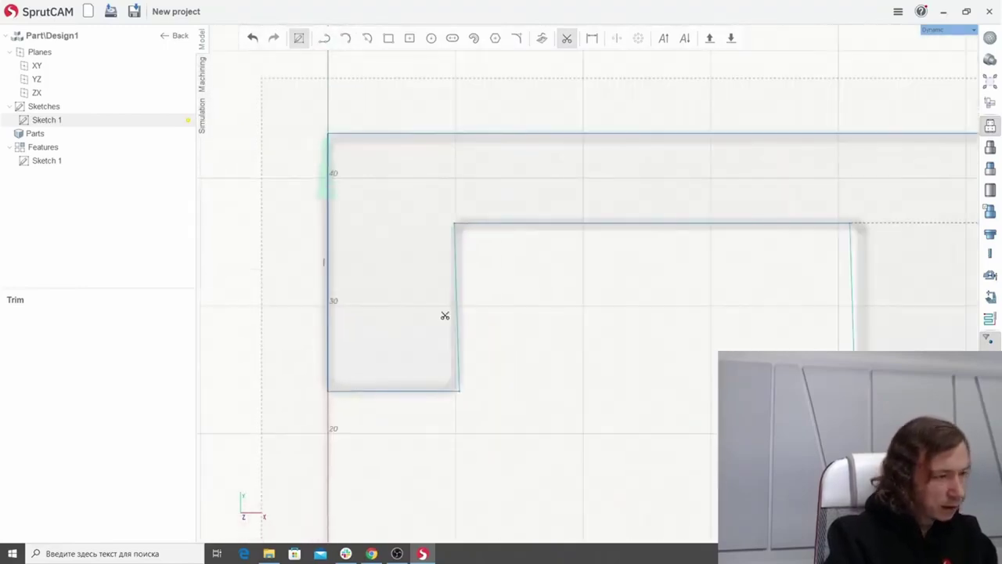
key("Escape")
Make the slanted side walls of the internal recess vertical.
left_click(461, 330)
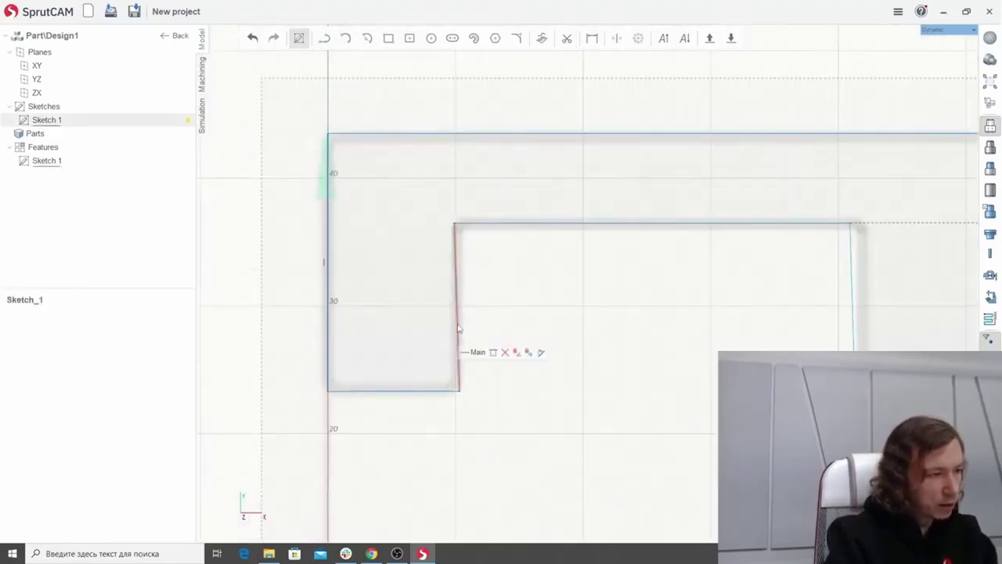
left_click(541, 353)
scroll(352, 307, "down", 3)
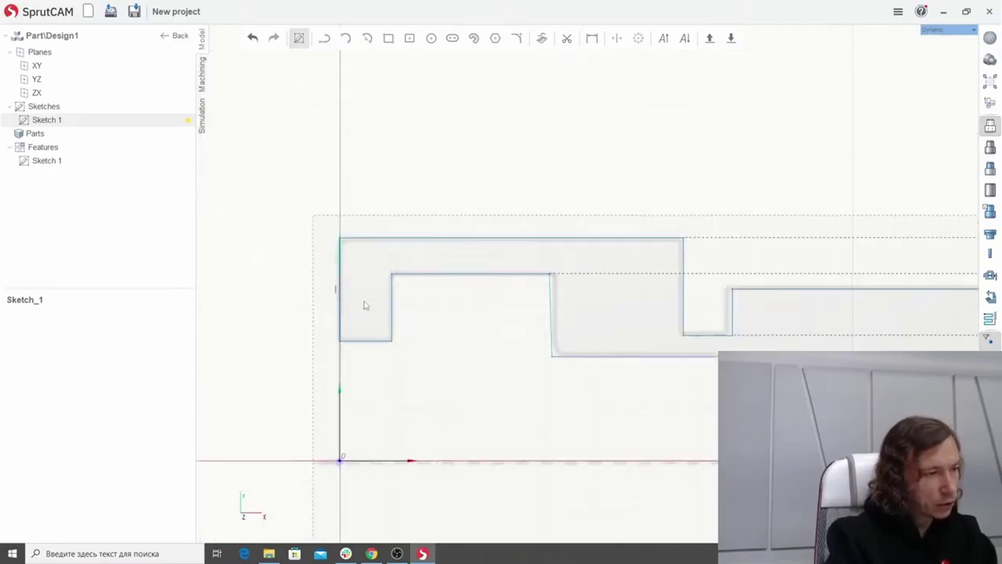
scroll(210, 281, "down", 2)
scroll(479, 291, "up", 2)
left_click(432, 304)
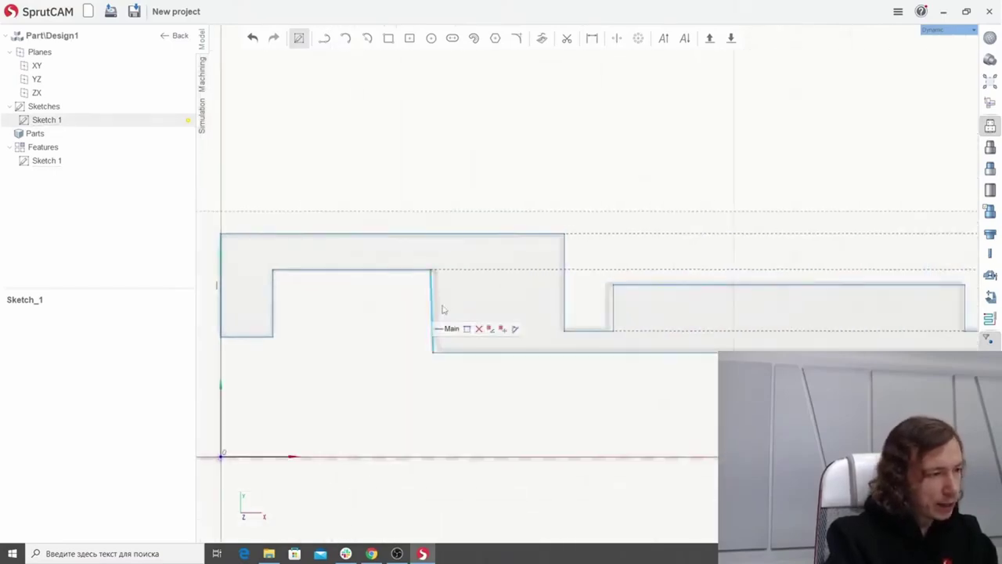
scroll(412, 295, "down", 3)
scroll(778, 263, "up", 3)
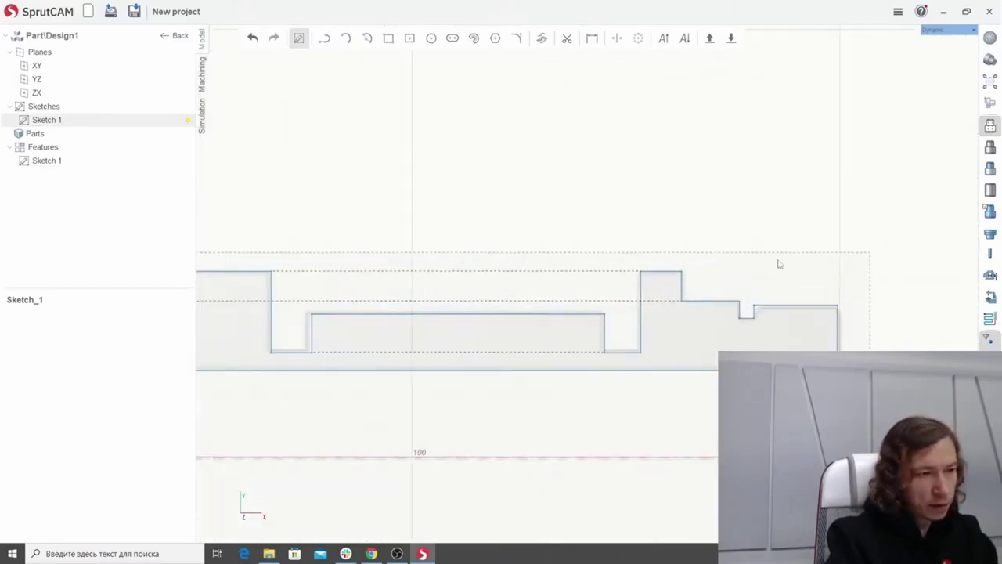
Chamfer both outer corners of the end section and the corner between the recess and the bore by about 1.4 mm.
scroll(772, 259, "down", 3)
scroll(809, 255, "up", 4)
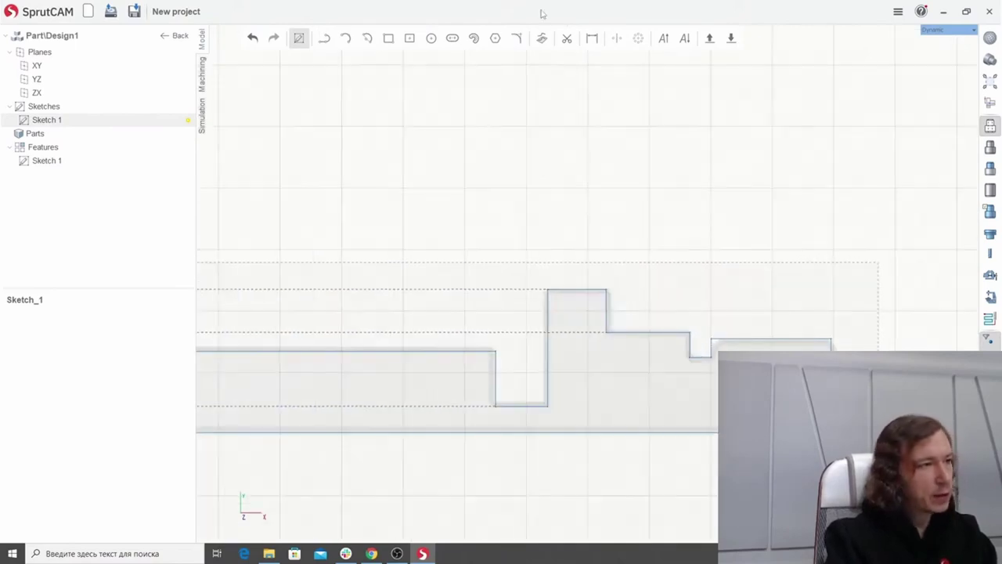
left_click(517, 39)
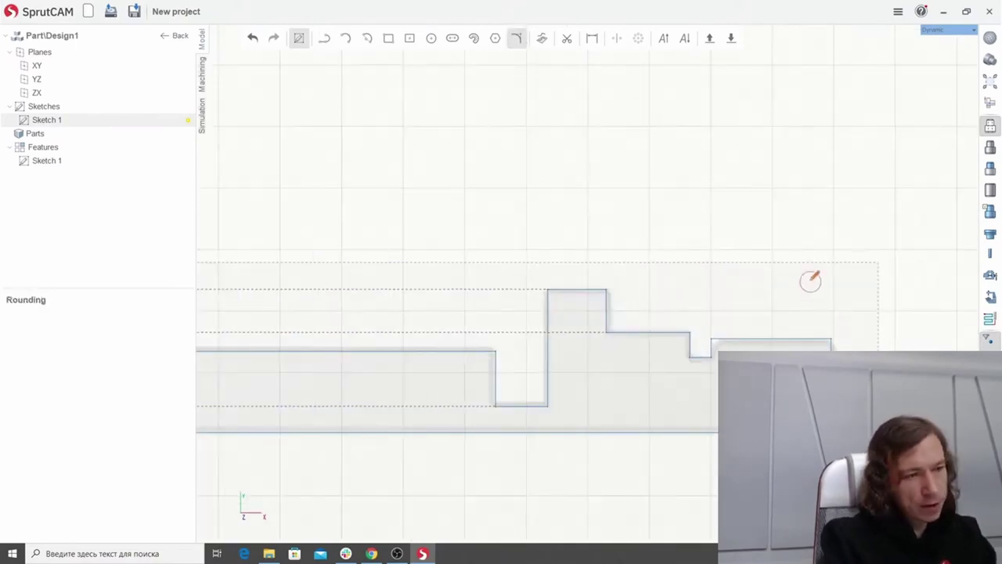
scroll(755, 264, "up", 2)
scroll(783, 280, "down", 3)
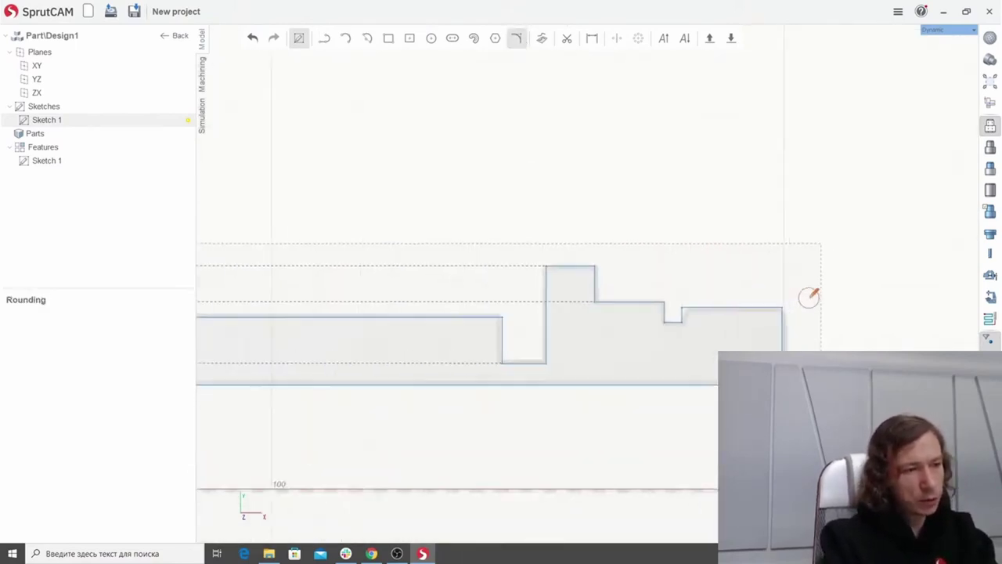
scroll(808, 291, "up", 3)
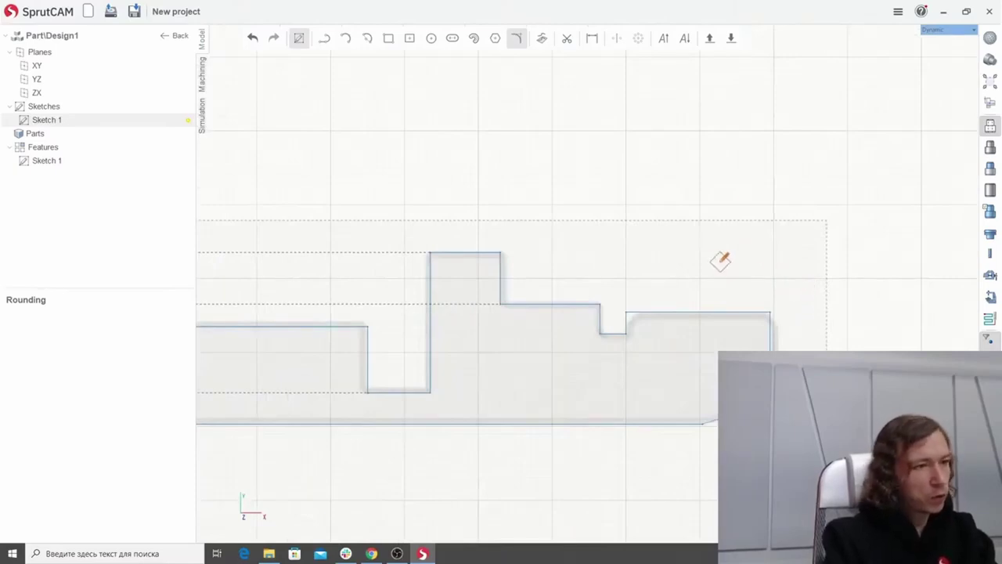
left_click(767, 314)
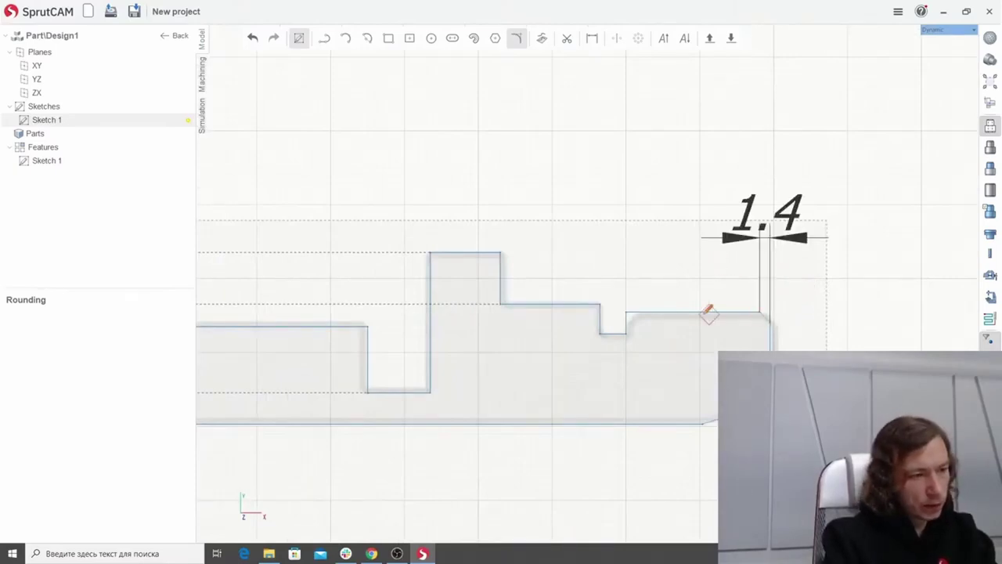
scroll(877, 246, "down", 3)
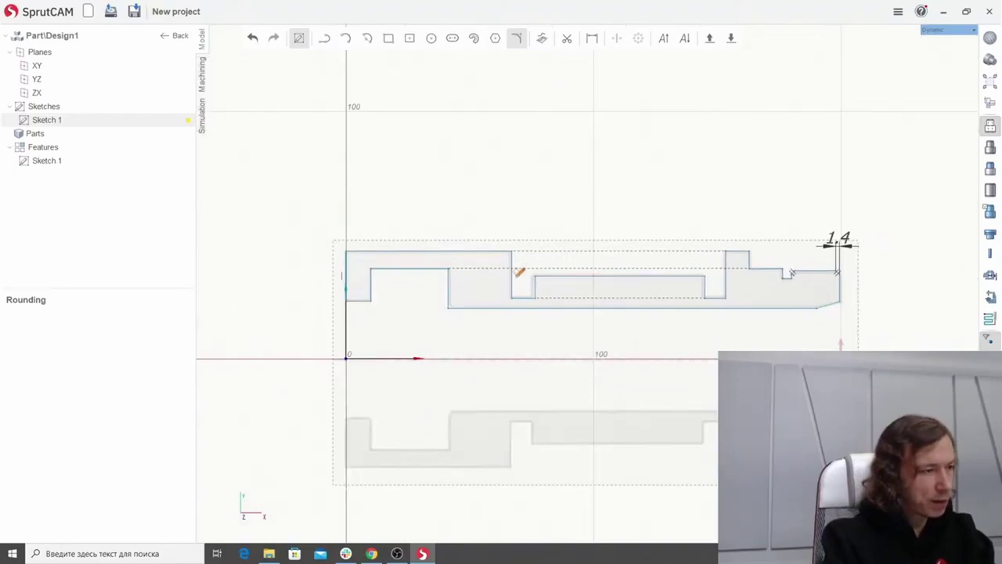
scroll(511, 282, "up", 5)
scroll(416, 315, "down", 3)
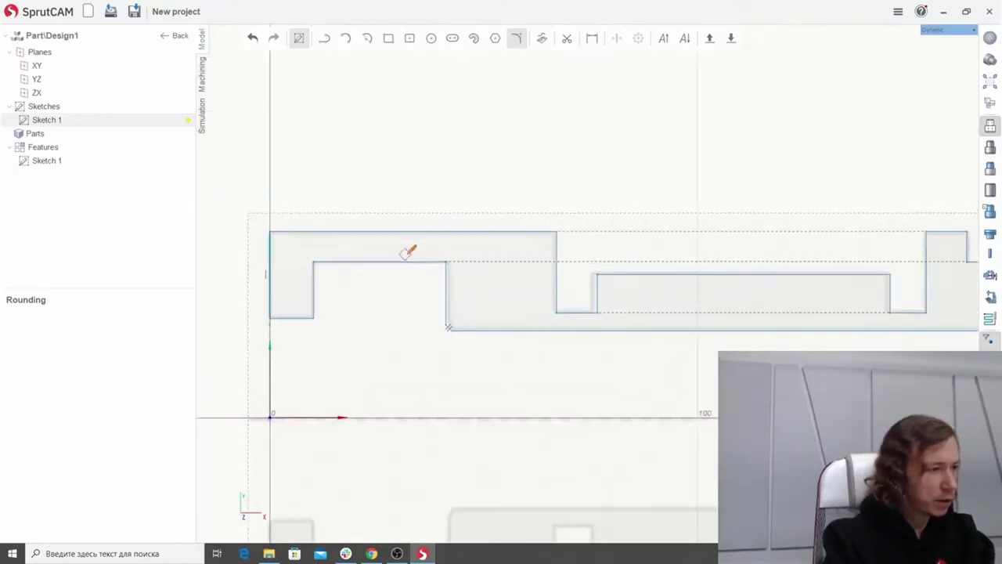
Round the internal recess's two inner corners to about R1.4 and chamfer the corners at the mouth of the left bore about 1.4 mm.
scroll(407, 248, "up", 4)
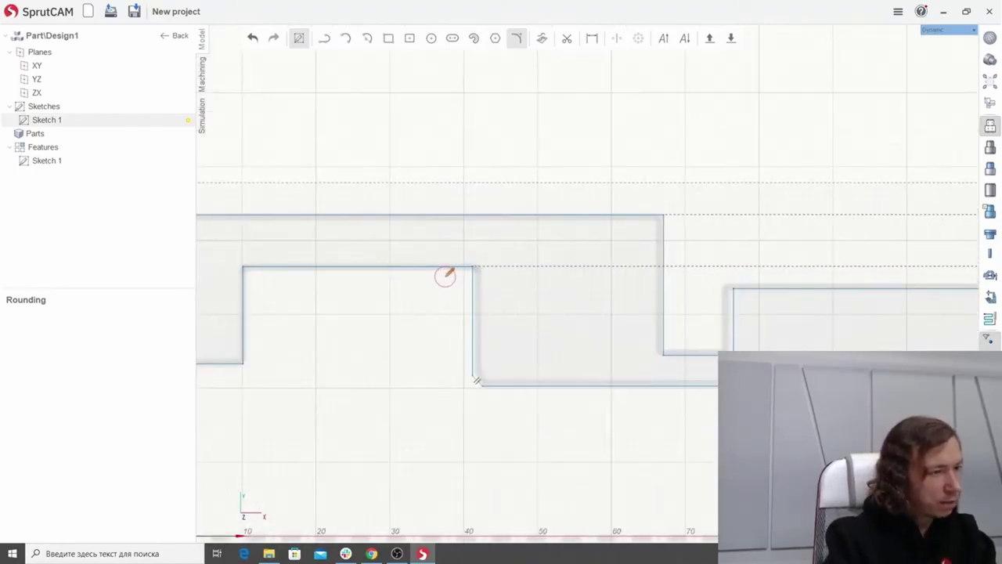
left_click(469, 266)
left_click(244, 267)
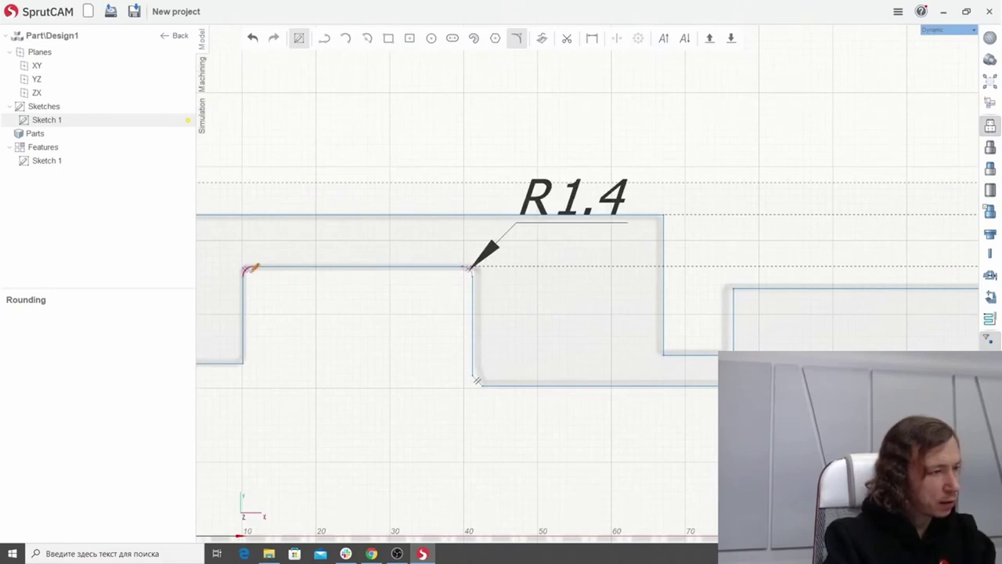
scroll(445, 290, "down", 3)
scroll(438, 336, "up", 4)
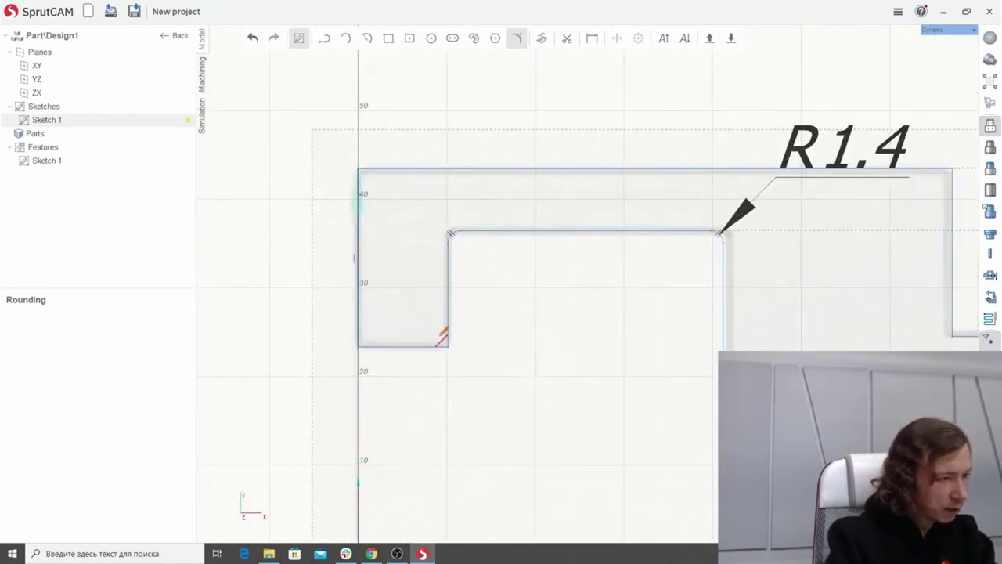
left_click(441, 338)
scroll(366, 334, "down", 4)
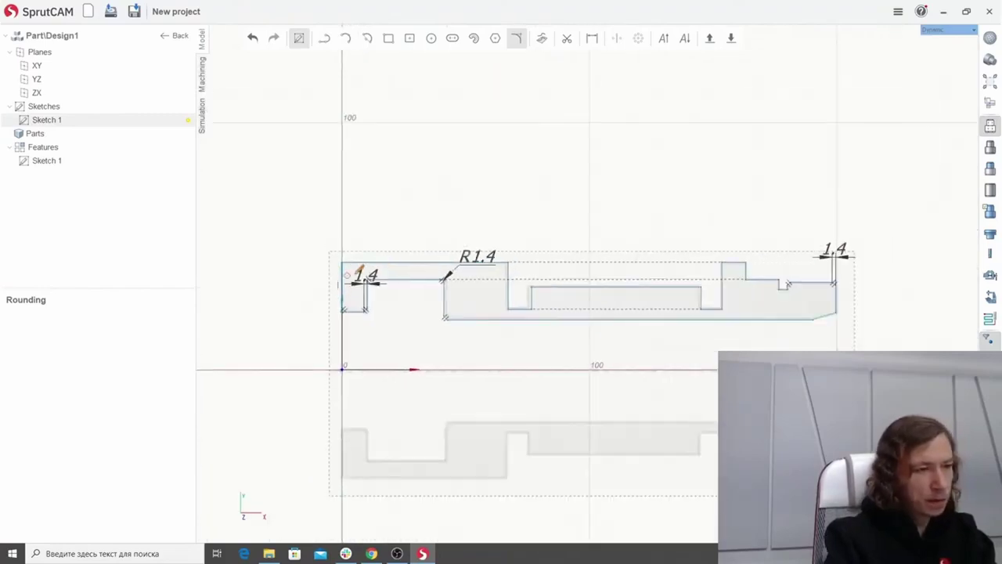
Round the small groove's inner corner, the corner beside the collar and the bottom corners of both wide grooves to about R1.4.
scroll(743, 266, "up", 5)
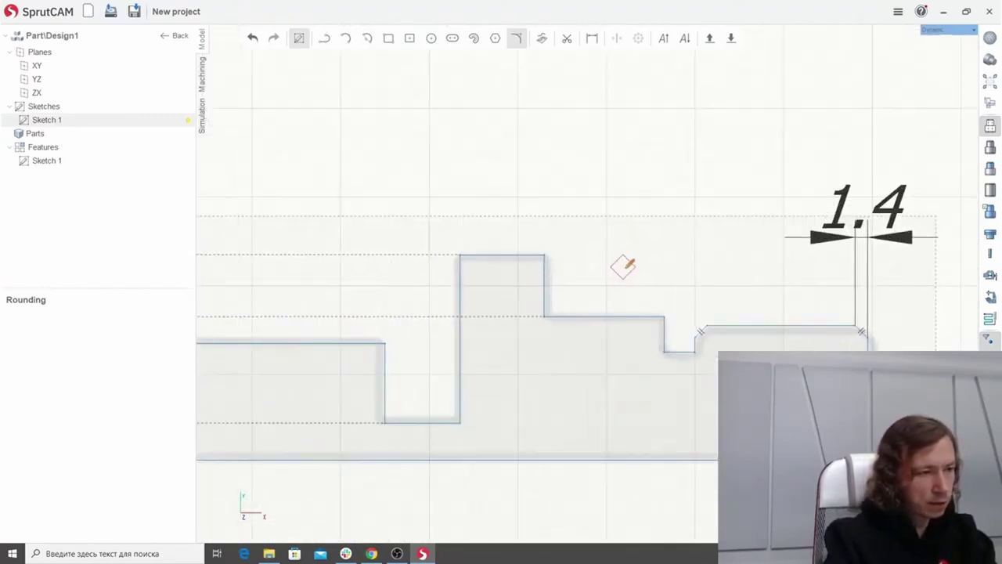
scroll(789, 330, "up", 3)
left_click(641, 325)
scroll(640, 325, "down", 2)
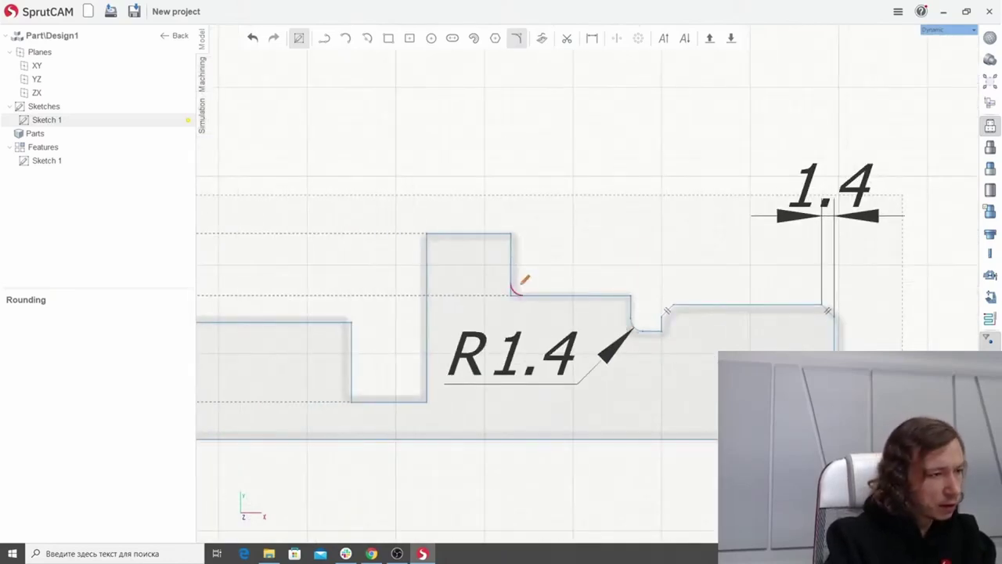
scroll(609, 262, "down", 3)
scroll(495, 319, "up", 1)
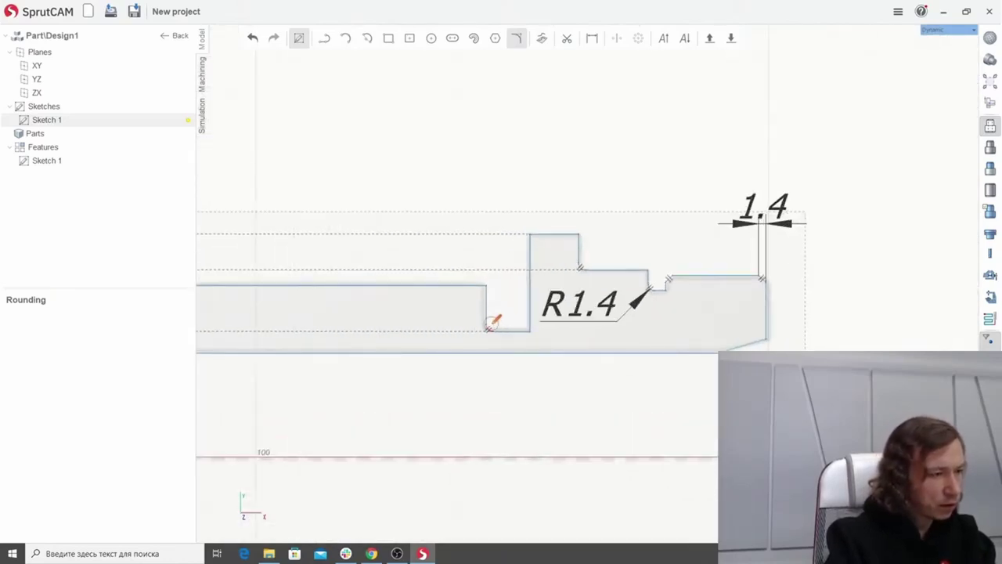
scroll(694, 302, "down", 3)
scroll(535, 320, "up", 4)
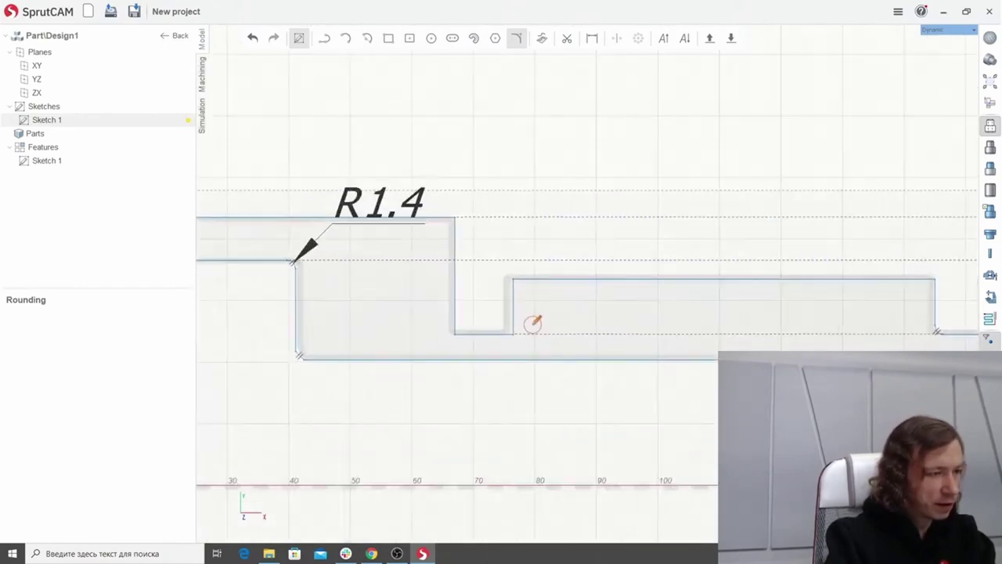
scroll(537, 208, "down", 3)
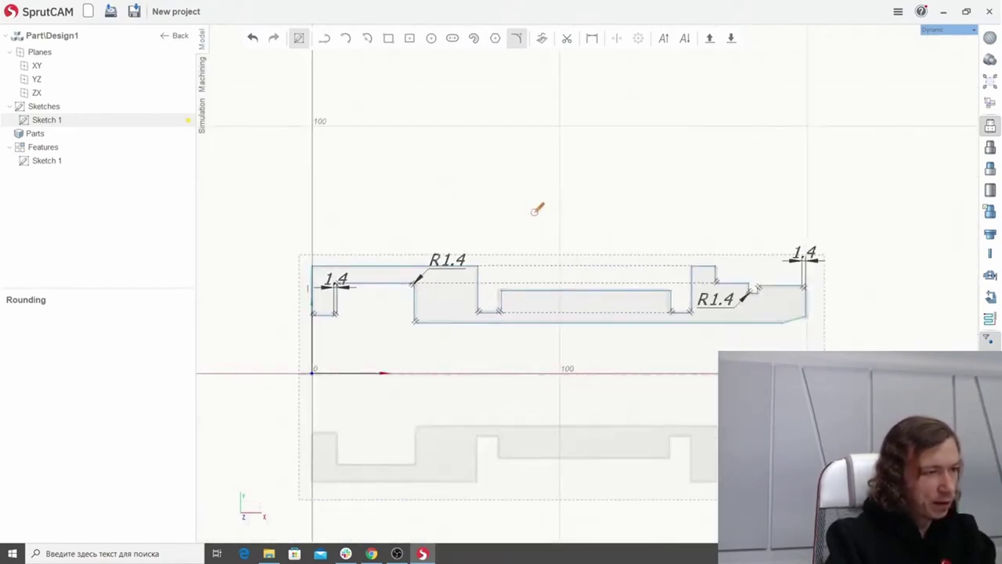
key("Escape")
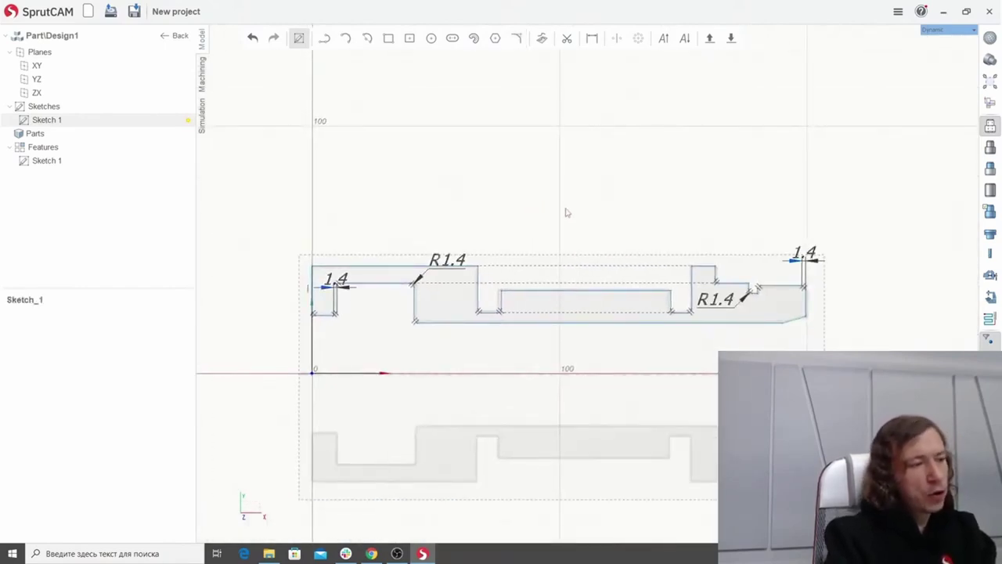
Set the size of the chamfer on the end section's outer corner to 1 mm.
scroll(505, 209, "down", 2)
scroll(514, 278, "up", 3)
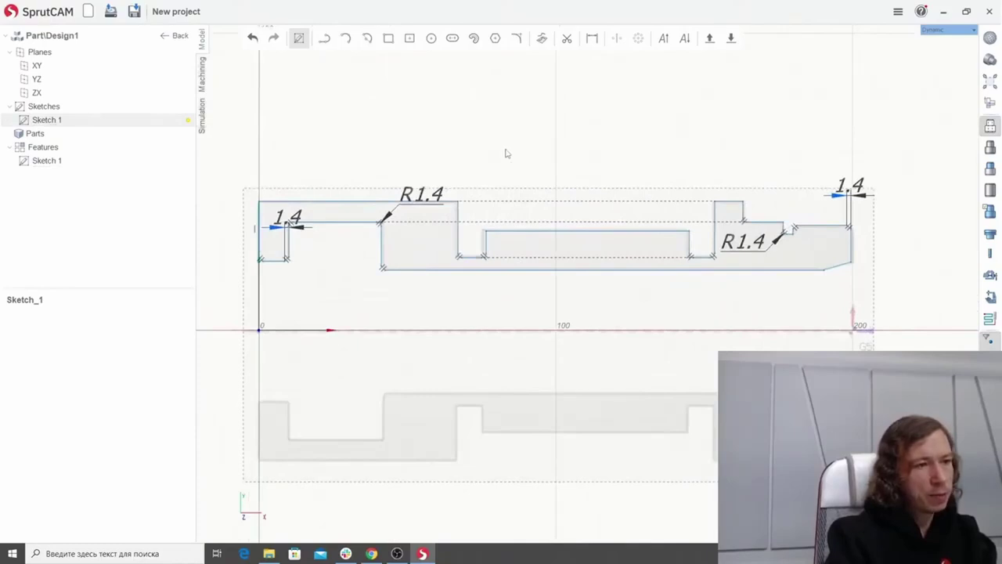
mouse_move(656, 173)
middle_mouse_down()
mouse_move(635, 168)
mouse_move(604, 186)
middle_mouse_up()
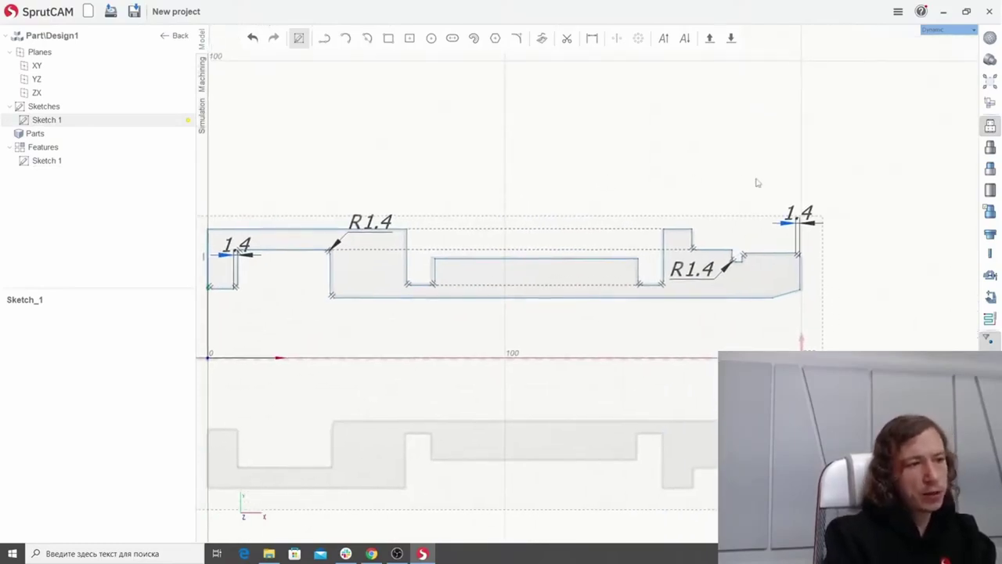
scroll(862, 192, "up", 2)
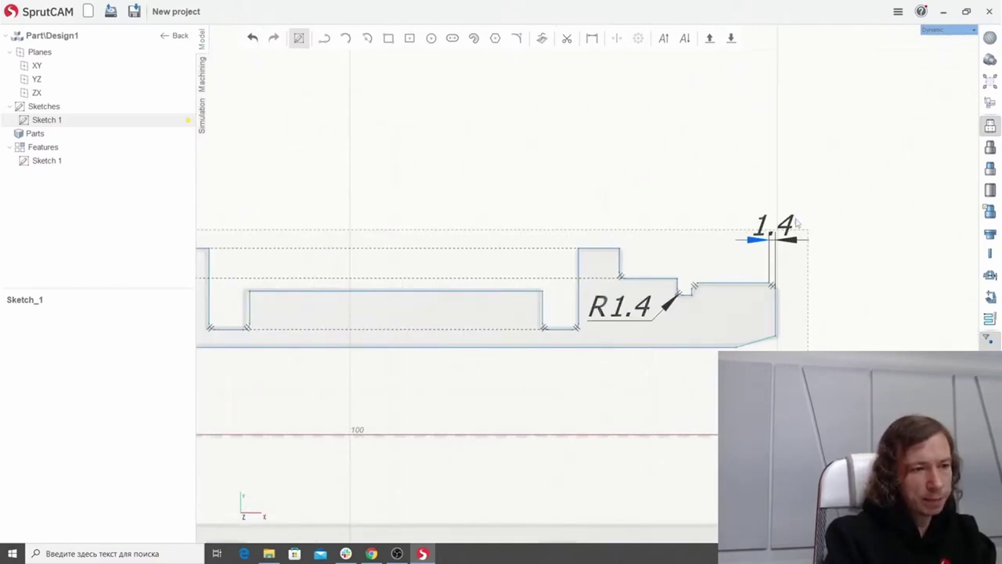
scroll(795, 220, "up", 3)
double_click(792, 214)
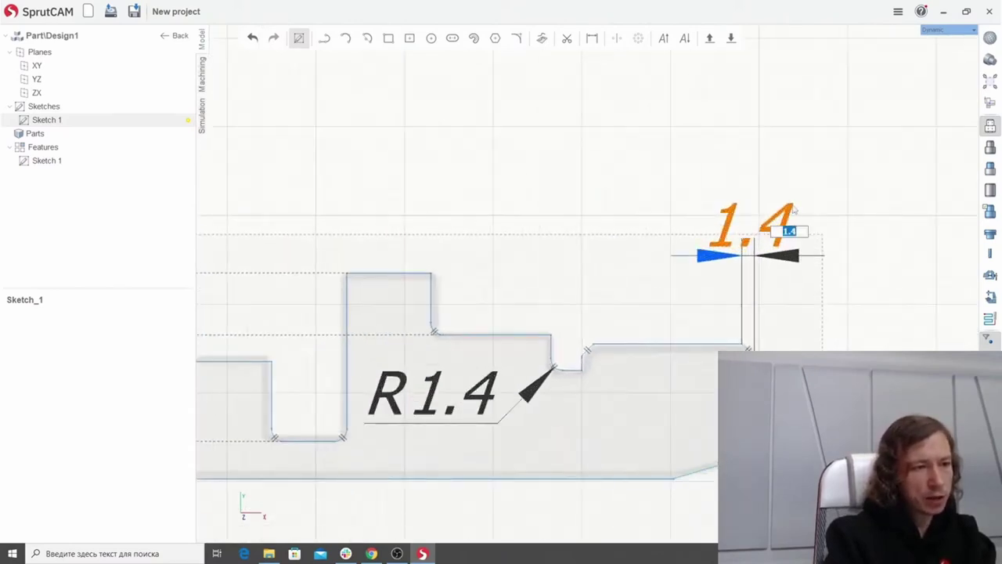
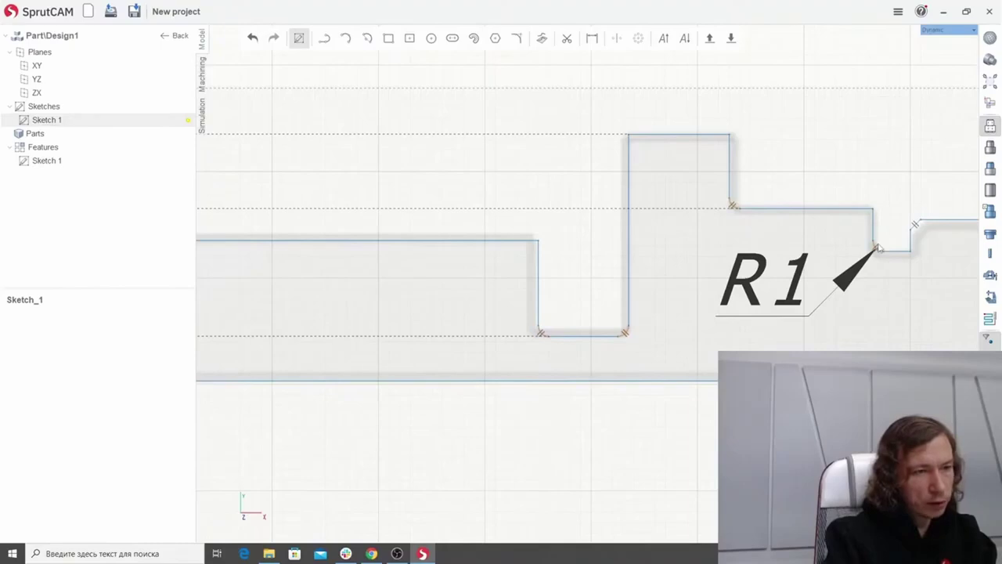
Dimension the height of the left section's outer edge above the rotation axis.
scroll(892, 235, "up", 2)
scroll(878, 247, "down", 3)
scroll(878, 249, "down", 5)
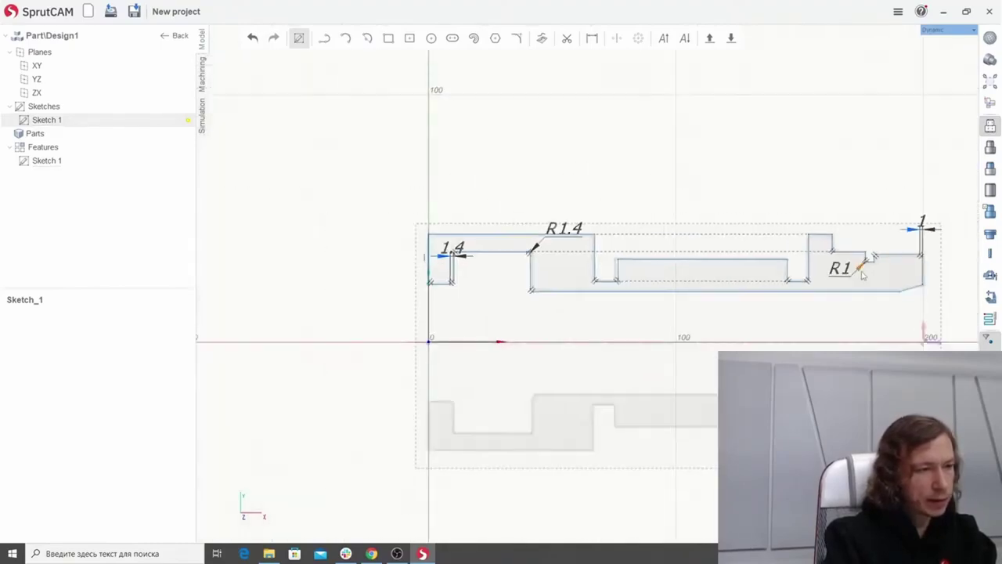
scroll(629, 215, "down", 3)
scroll(860, 193, "up", 2)
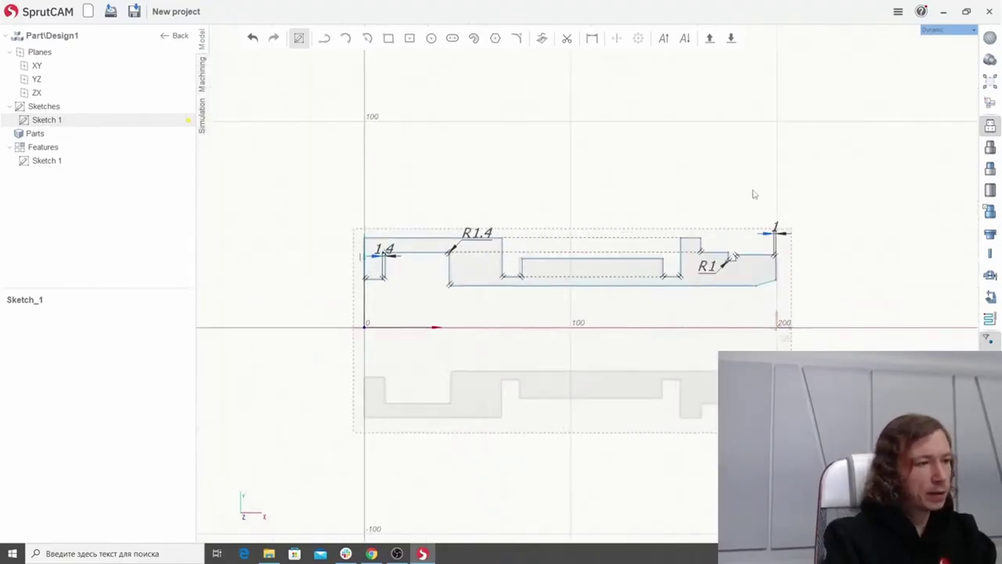
scroll(428, 238, "up", 3)
left_click(429, 239)
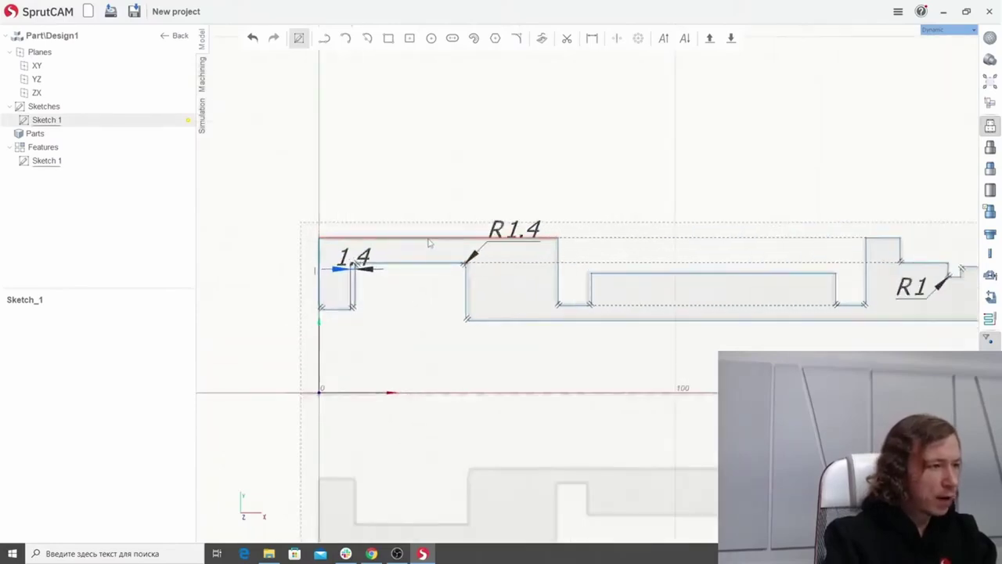
left_click(513, 268)
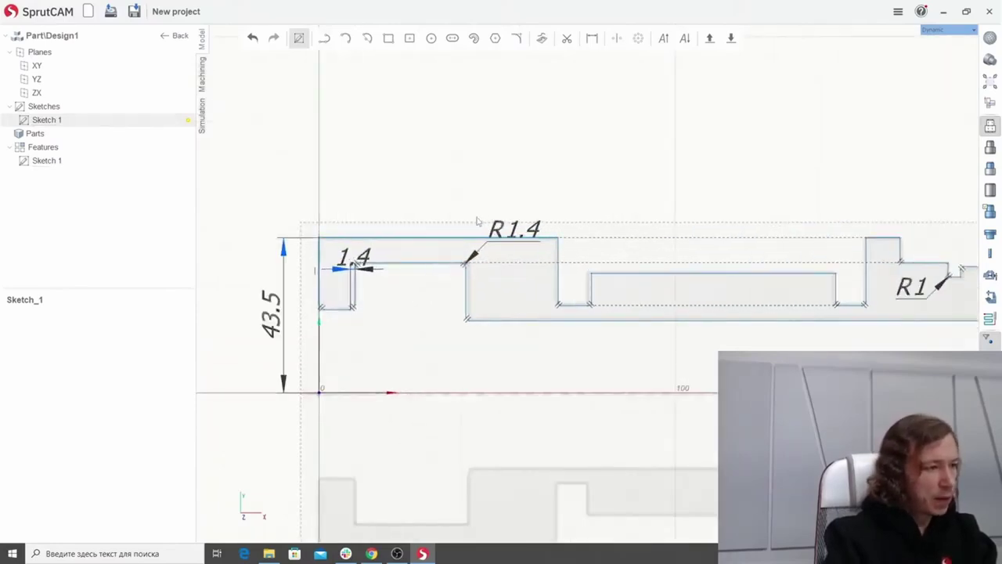
Move the outer edge's height dimension slightly farther out from the left face of the profile.
scroll(664, 201, "down", 3)
scroll(656, 195, "up", 2)
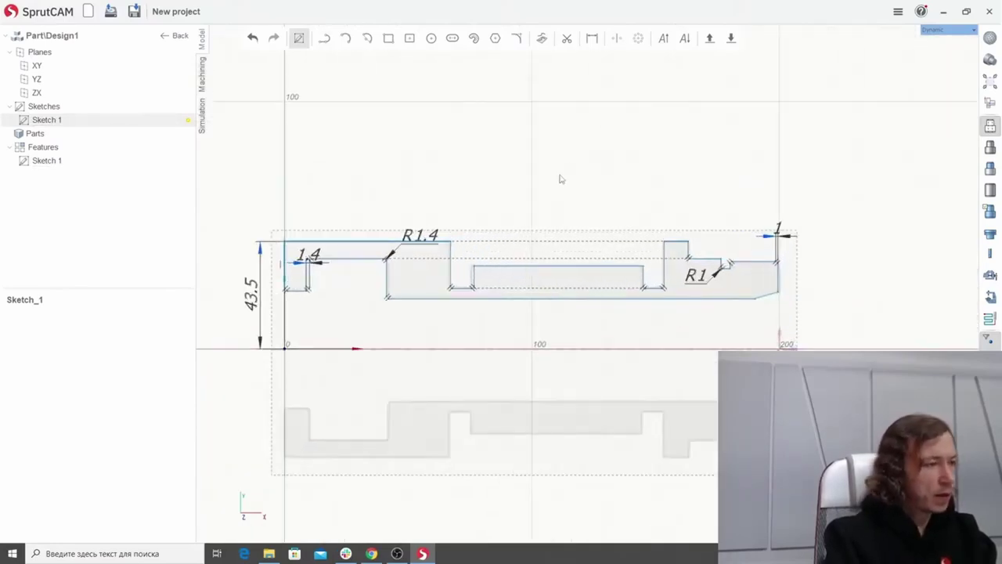
scroll(447, 204, "down", 1)
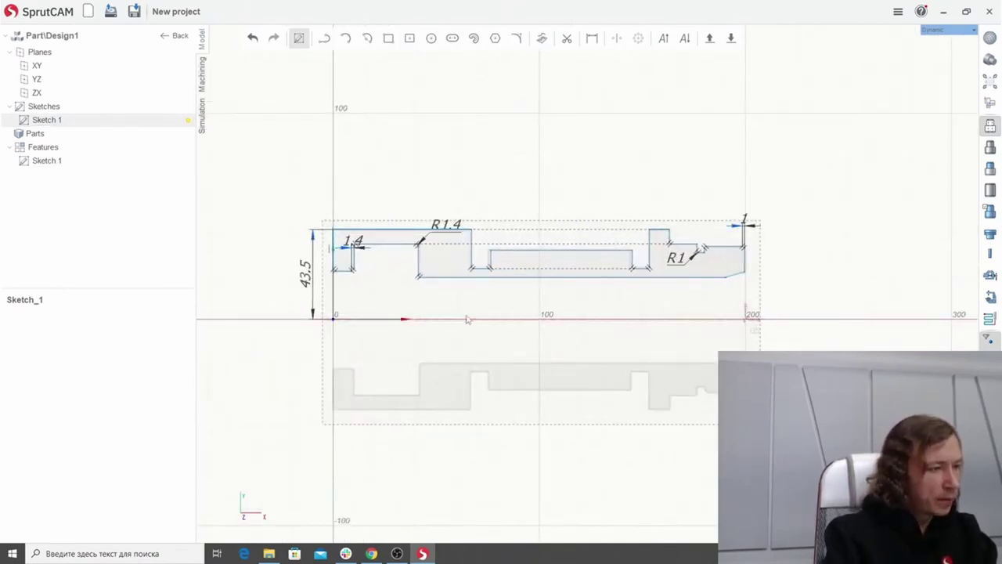
scroll(454, 224, "up", 2)
scroll(469, 210, "down", 3)
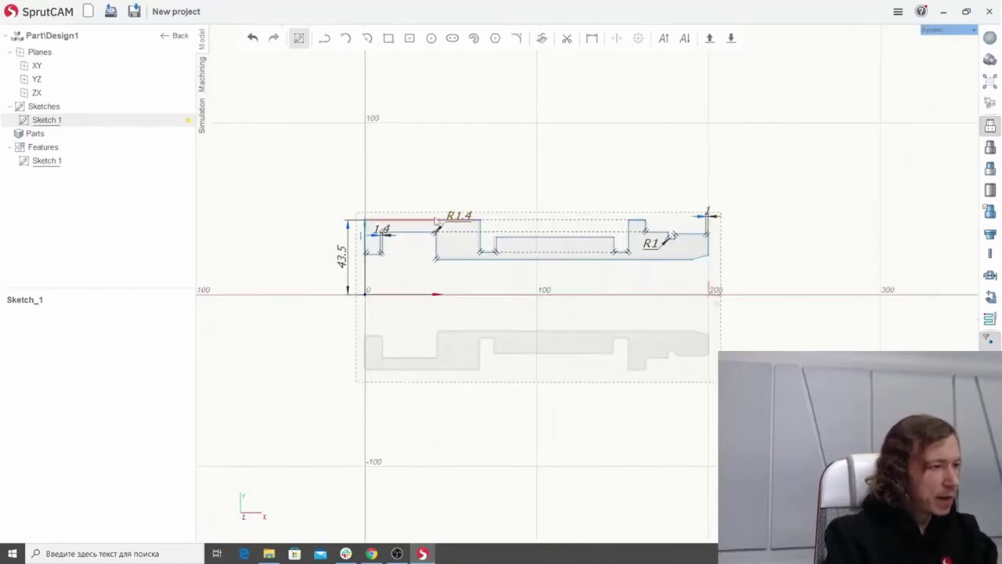
scroll(435, 212, "up", 4)
scroll(433, 210, "down", 2)
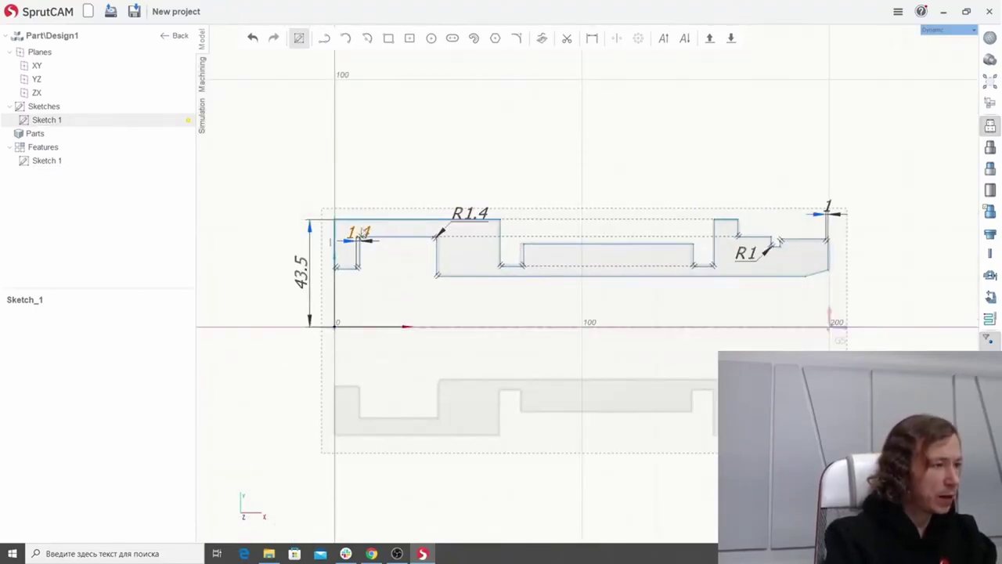
left_click_drag(313, 248, 302, 250)
scroll(301, 248, "up", 2)
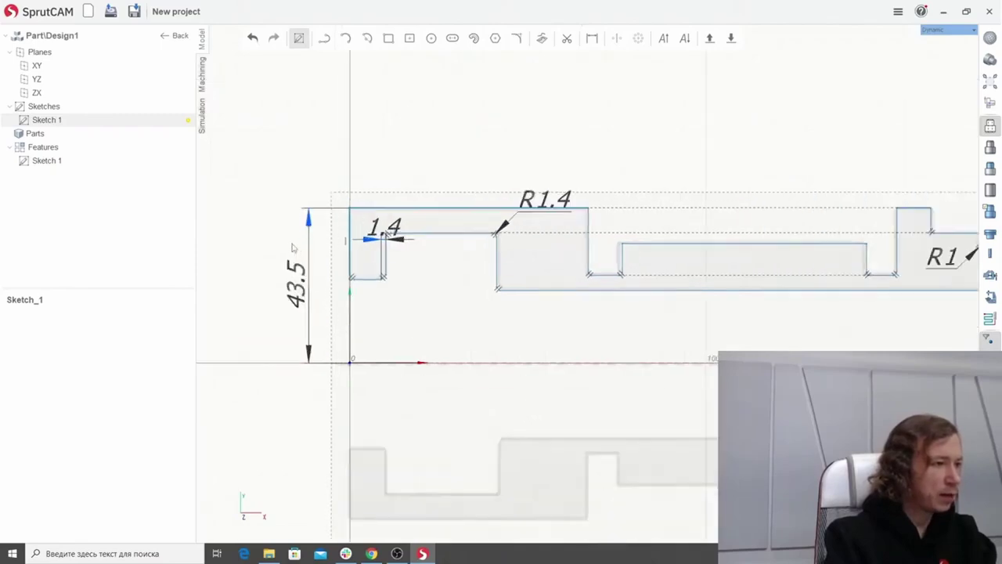
Change the line type of the horizontal rotation axis from Construction to Center Line.
scroll(291, 245, "down", 2)
scroll(297, 248, "up", 3)
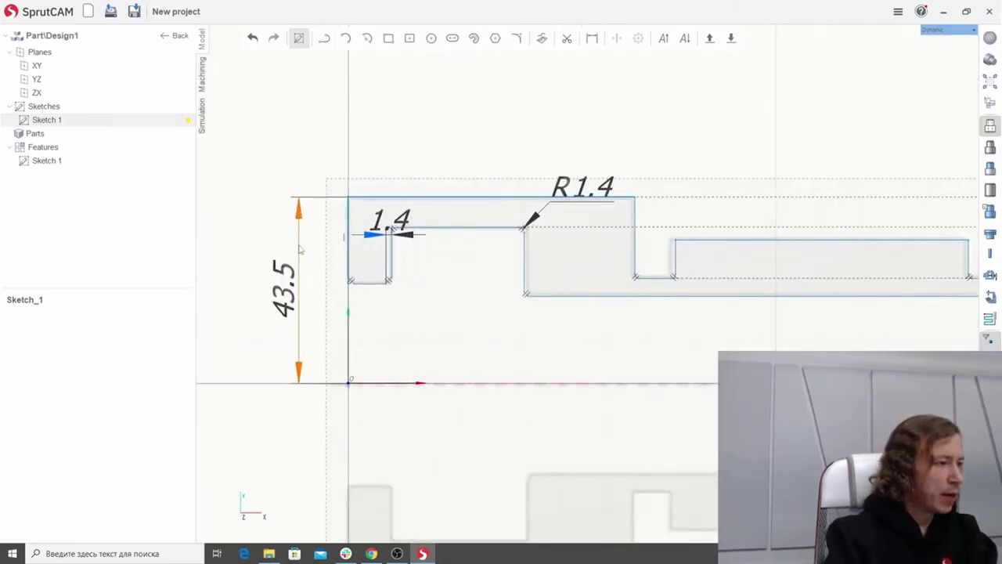
scroll(301, 249, "down", 3)
scroll(428, 319, "up", 1)
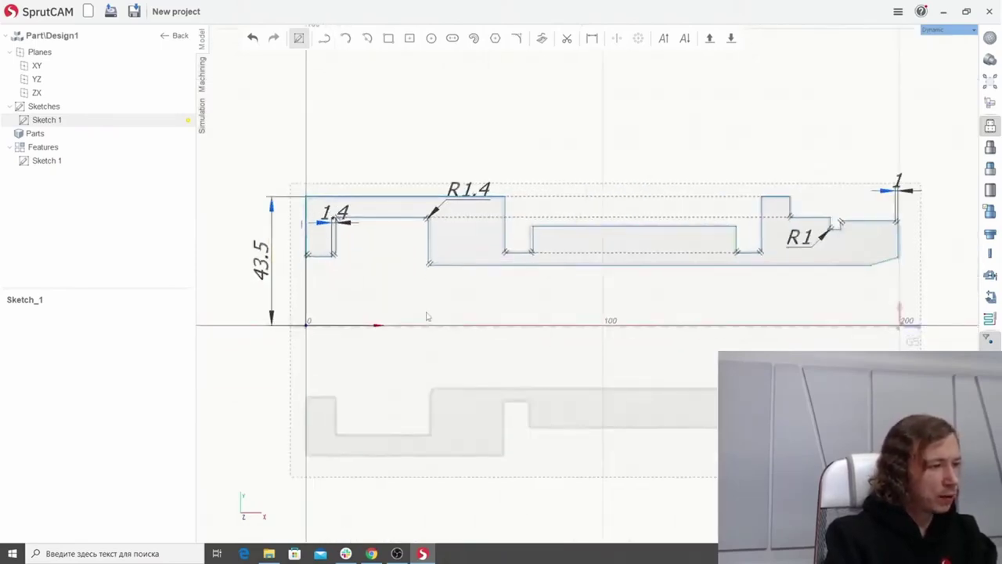
left_click(440, 327)
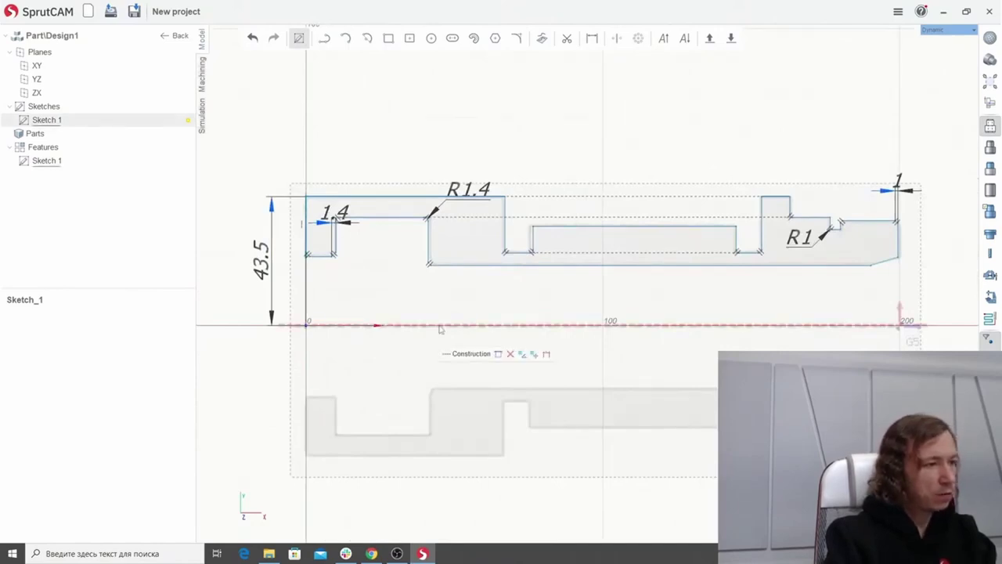
left_click(466, 354)
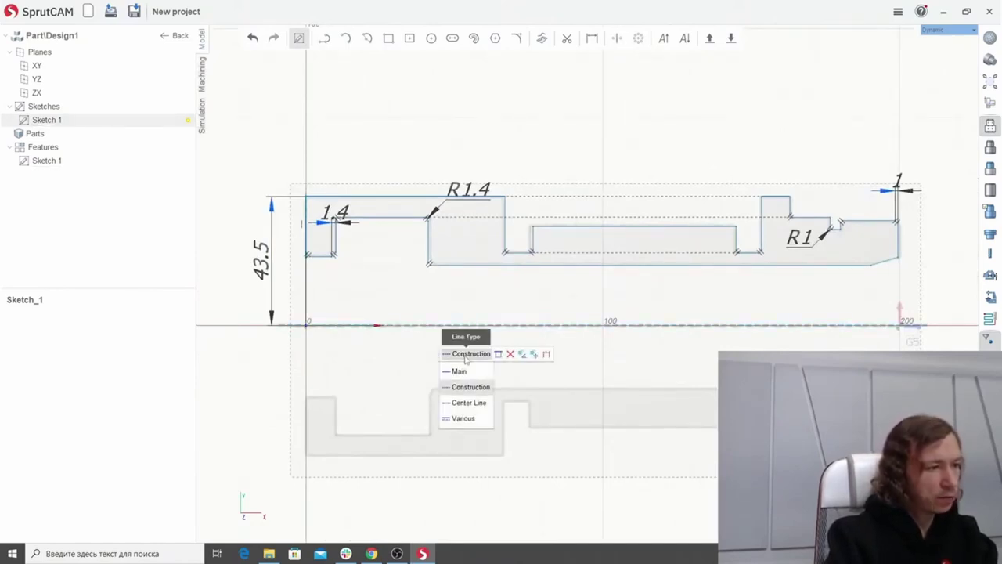
left_click(470, 403)
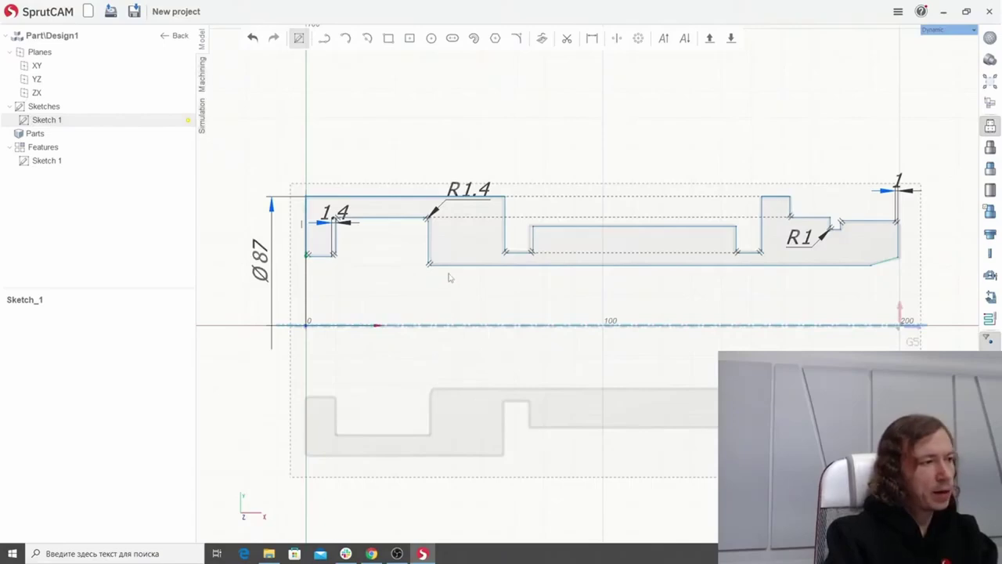
Set the diameter dimension of the left section's outer edge to 90 mm.
scroll(409, 283, "down", 3)
scroll(409, 284, "up", 4)
scroll(351, 260, "up", 1)
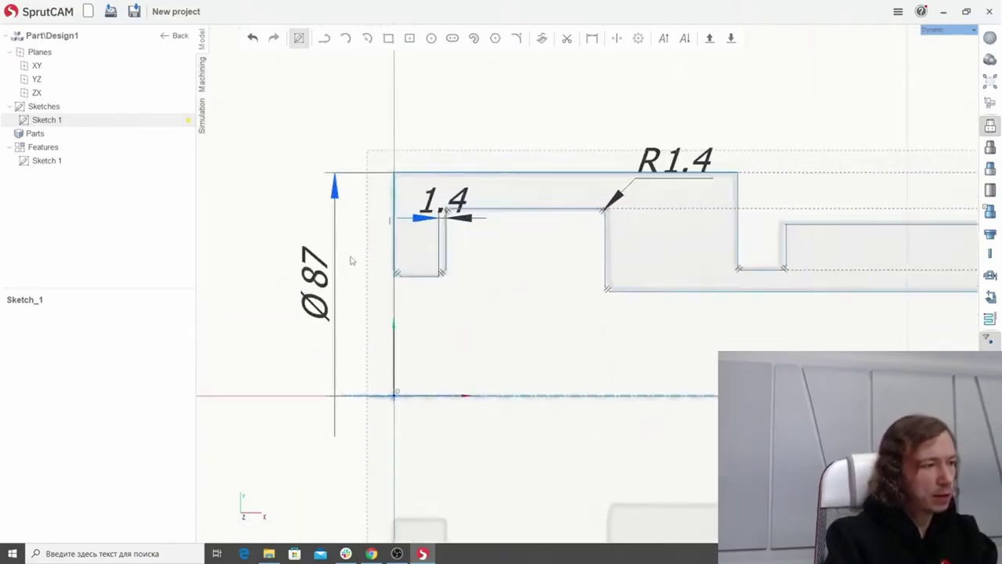
double_click(320, 270)
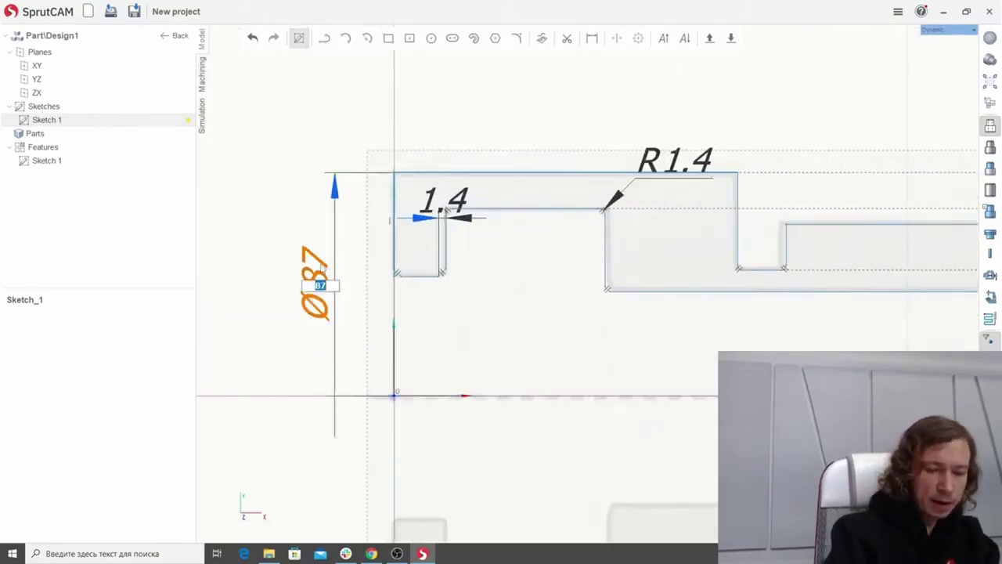
type("90")
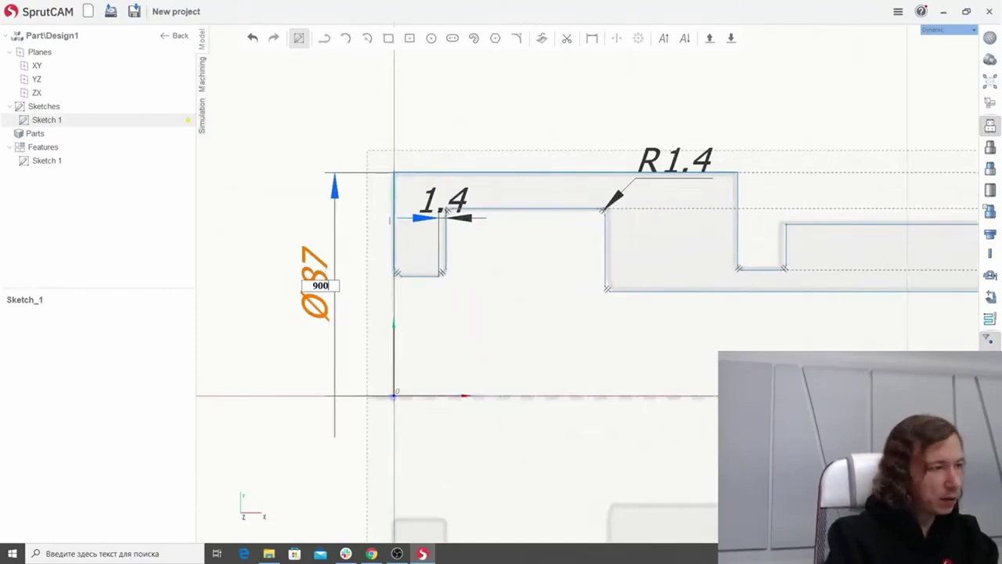
key("Return")
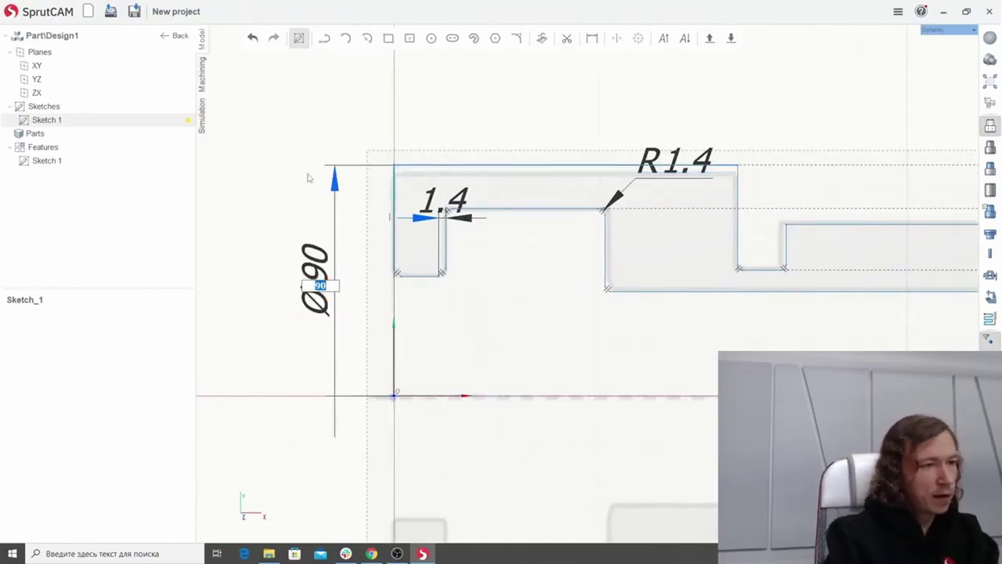
Examine the whole sketched profile with its dimensions, both face-on and at a slight angle.
scroll(313, 164, "down", 2)
scroll(459, 131, "up", 2)
scroll(400, 208, "down", 5)
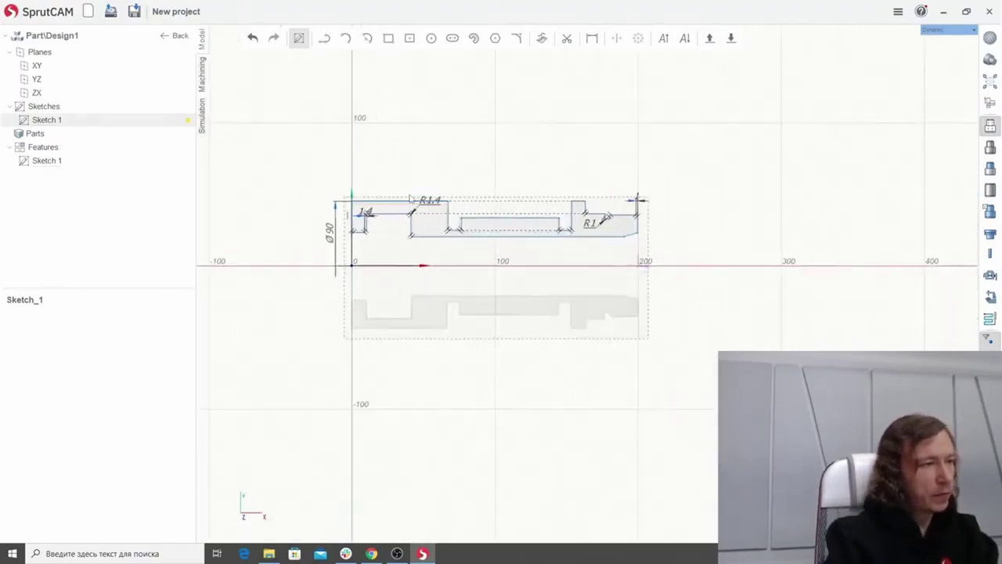
scroll(426, 180, "up", 6)
scroll(406, 207, "down", 2)
scroll(391, 217, "up", 2)
scroll(402, 217, "down", 2)
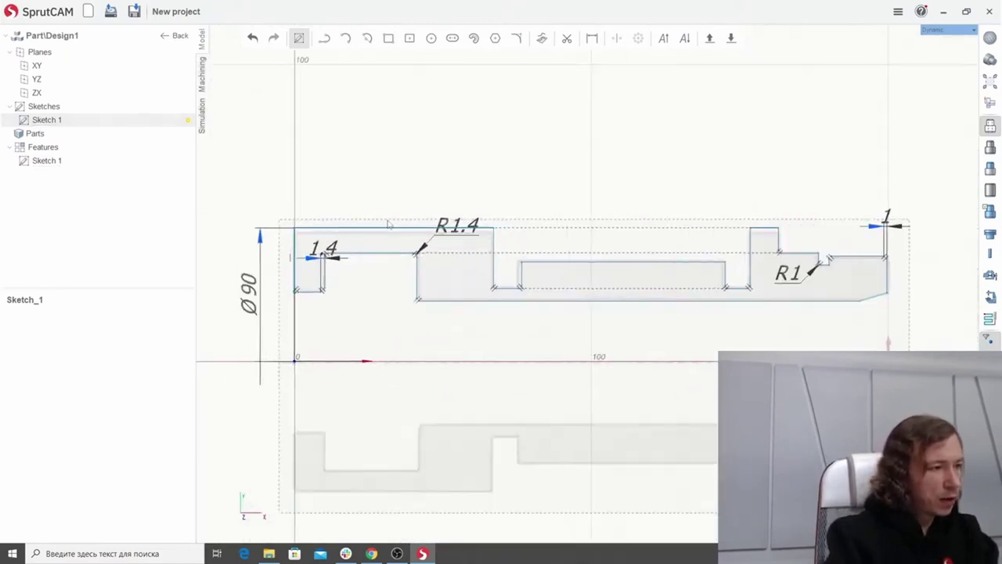
scroll(410, 219, "up", 1)
scroll(438, 209, "down", 3)
scroll(445, 203, "up", 2)
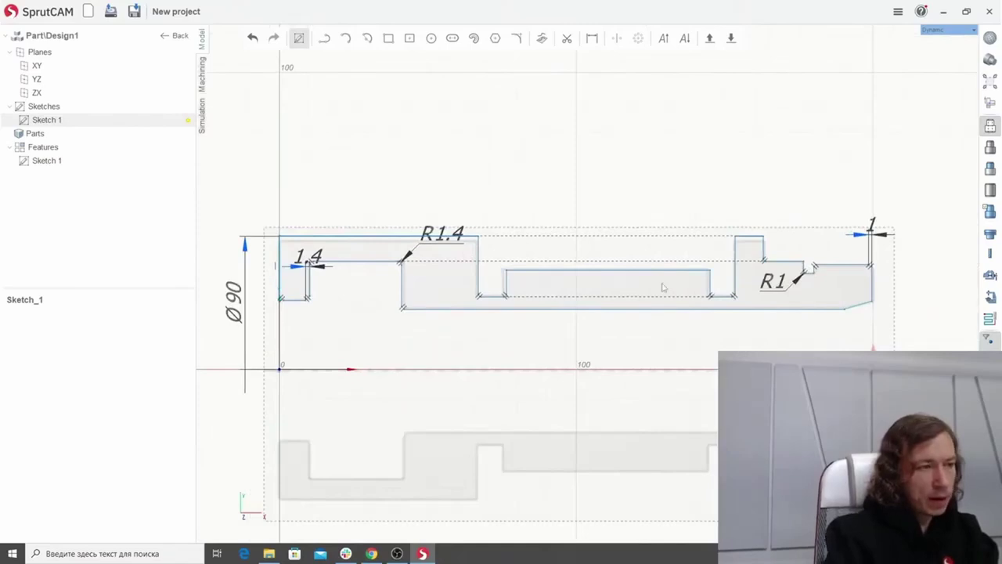
scroll(663, 287, "down", 3)
scroll(697, 199, "up", 1)
middle_click_drag(816, 212, 764, 219)
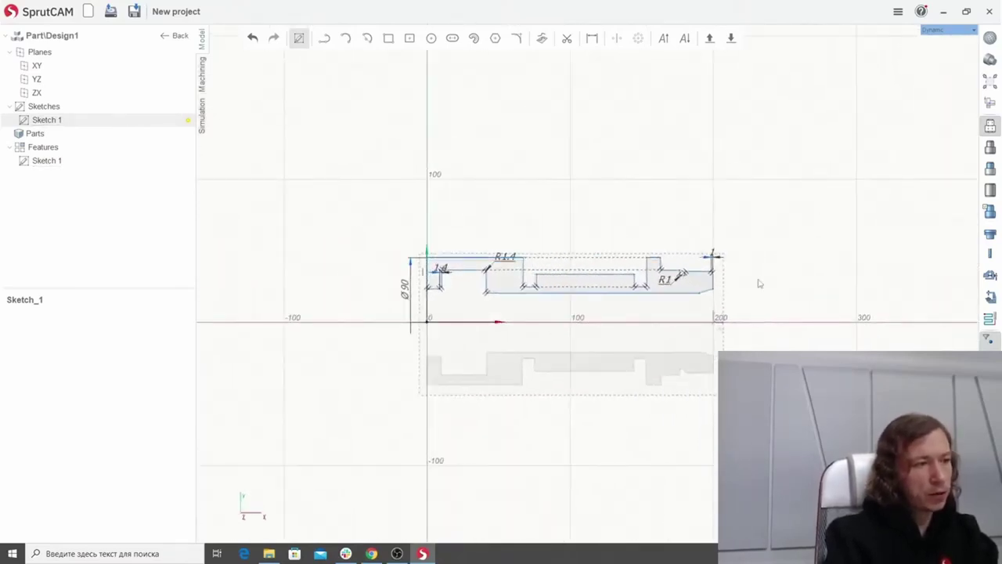
middle_click_drag(758, 284, 774, 251)
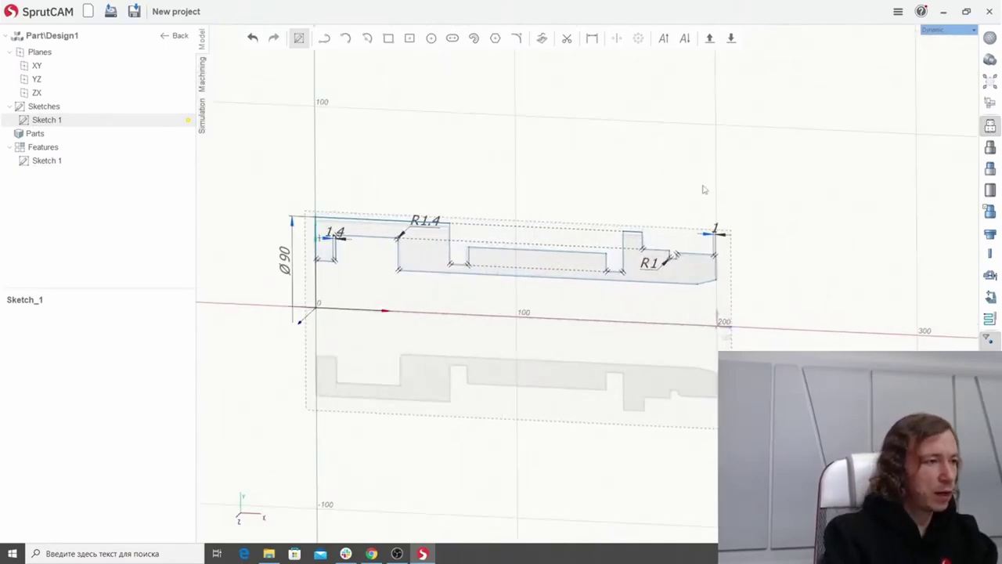
scroll(478, 143, "down", 1)
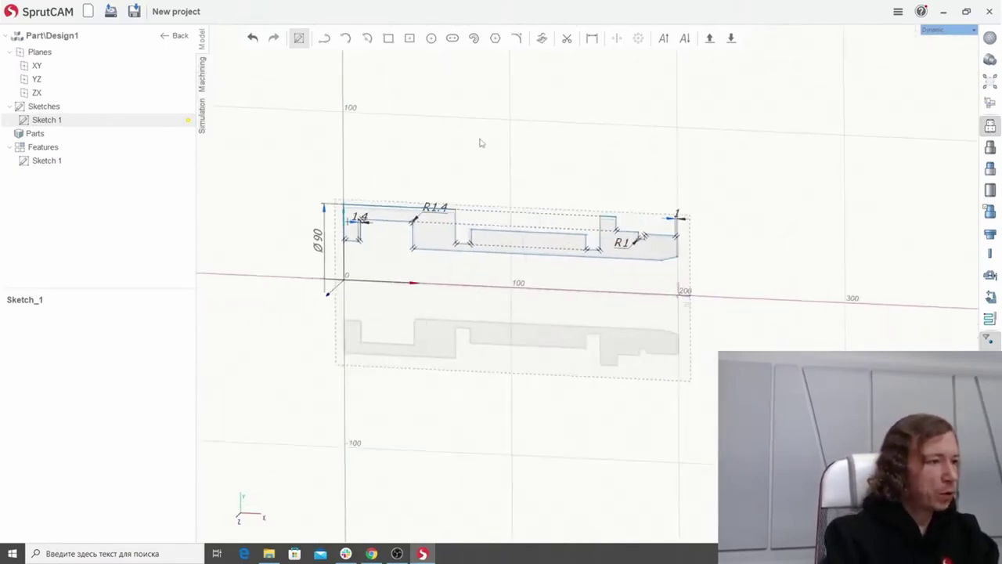
scroll(478, 142, "up", 2)
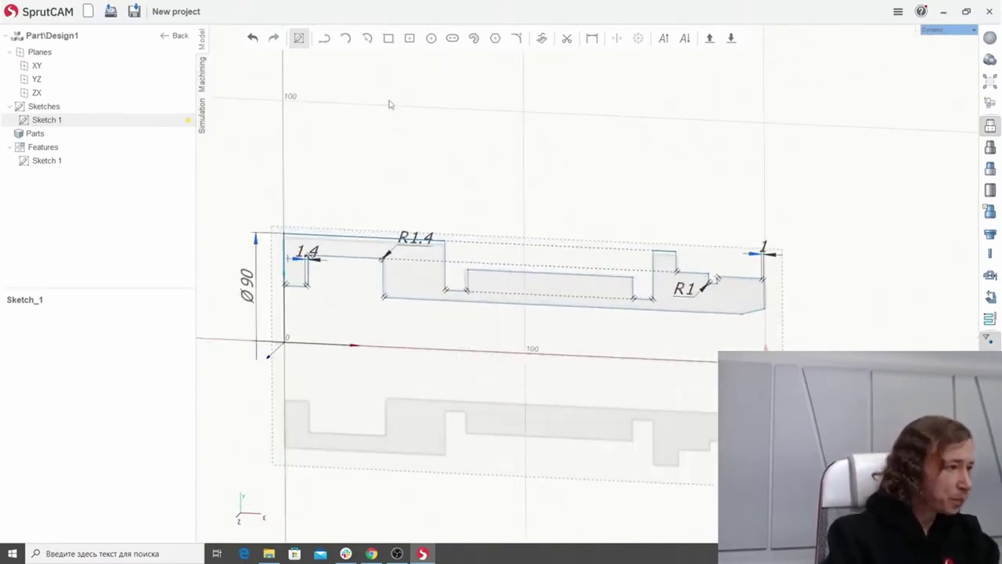
Finish the sketch and revolve its closed profile around the centre line into a solid part.
left_click(300, 39)
mouse_move(543, 144)
middle_mouse_down()
mouse_move(532, 171)
mouse_move(491, 137)
mouse_move(570, 141)
middle_mouse_up()
scroll(490, 137, "up", 2)
scroll(570, 142, "up", 1)
scroll(515, 190, "down", 2)
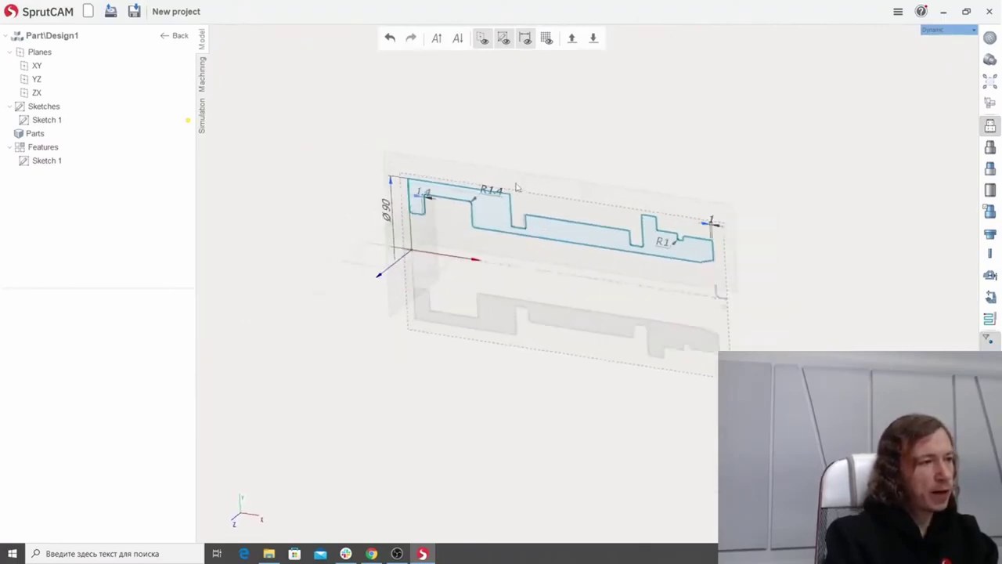
scroll(548, 159, "up", 2)
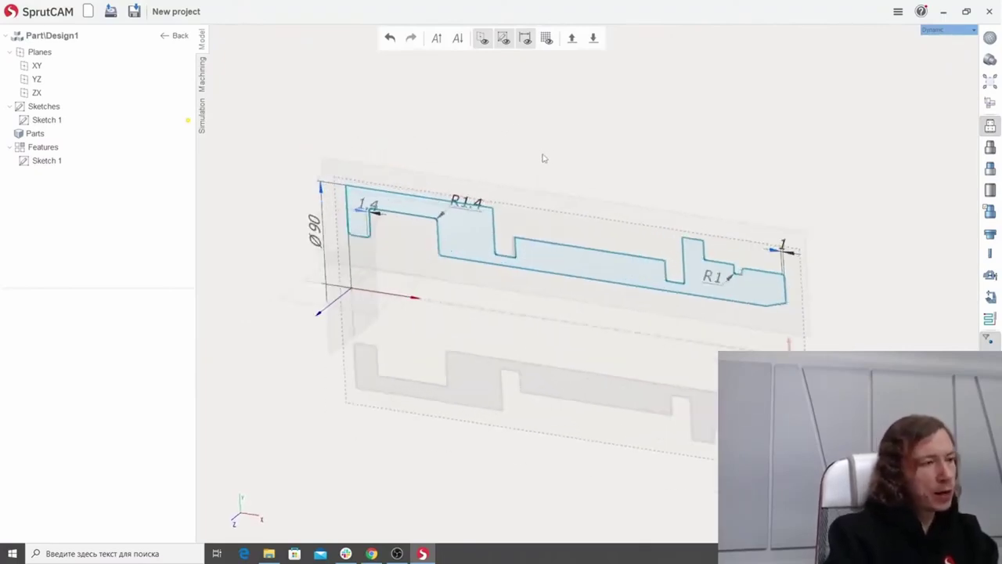
scroll(532, 199, "up", 2)
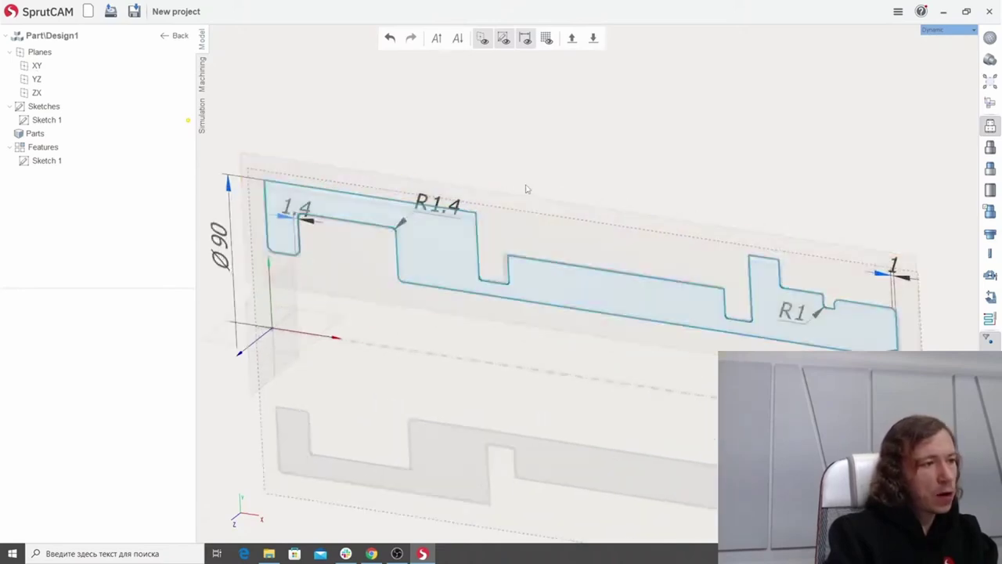
left_click(473, 245)
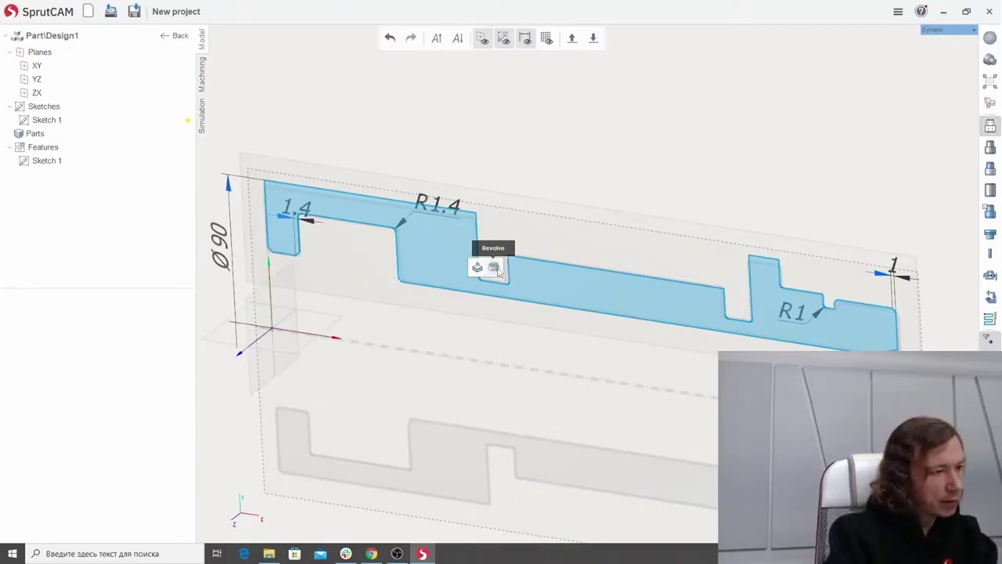
left_click(494, 268)
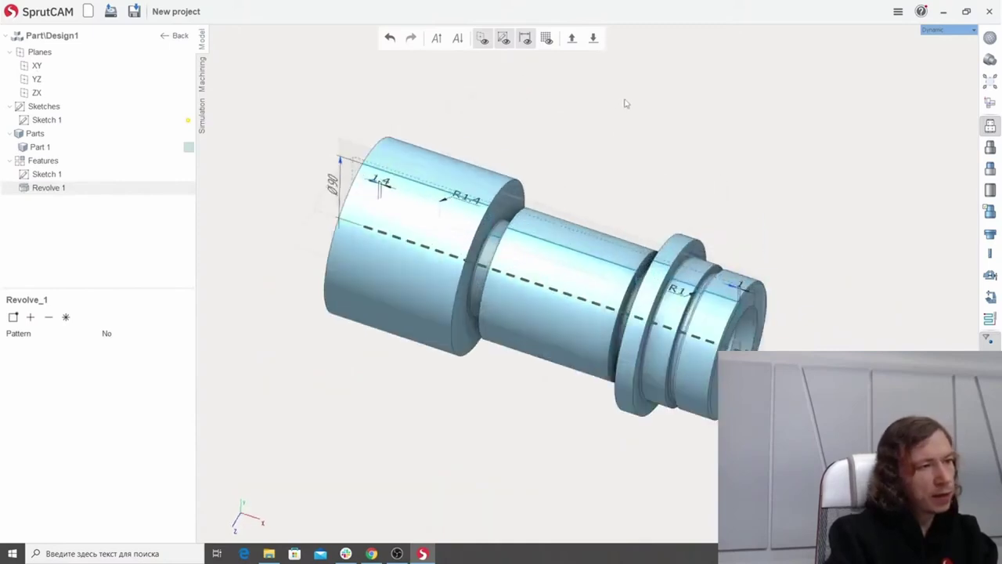
Inspect the revolved part's outer steps and grooves from several angles.
middle_click_drag(617, 135, 626, 142)
middle_click_drag(595, 172, 539, 179)
scroll(539, 179, "down", 5)
scroll(526, 293, "up", 5)
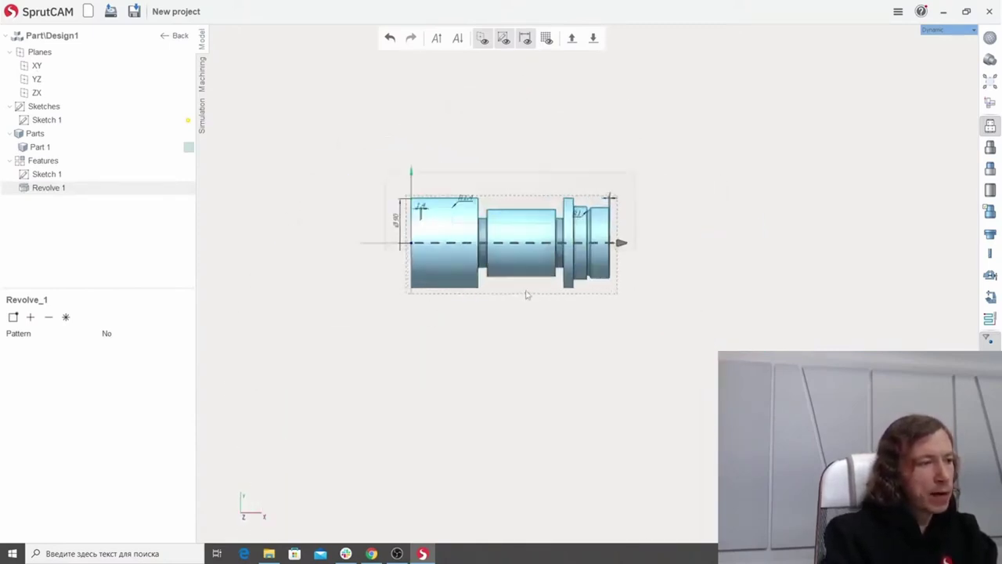
left_click(527, 334)
middle_click_drag(527, 334, 537, 187)
scroll(537, 187, "up", 3)
Create a tangent plane at 90° on the middle cylindrical section between the wide grooves and start a sketch on it.
left_click(507, 222)
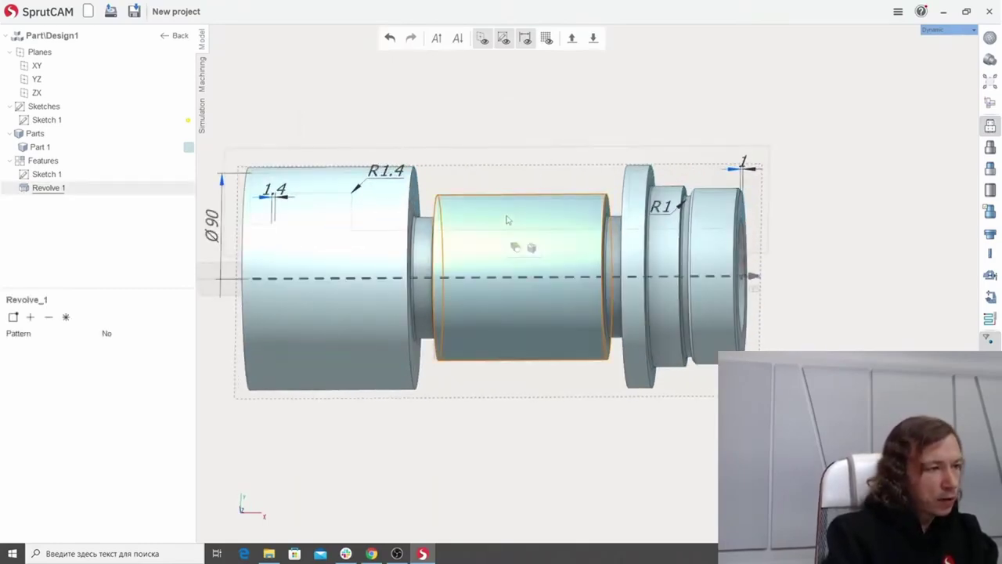
mouse_move(508, 217)
middle_mouse_down()
mouse_move(521, 219)
mouse_move(509, 235)
middle_mouse_up()
scroll(521, 218, "up", 2)
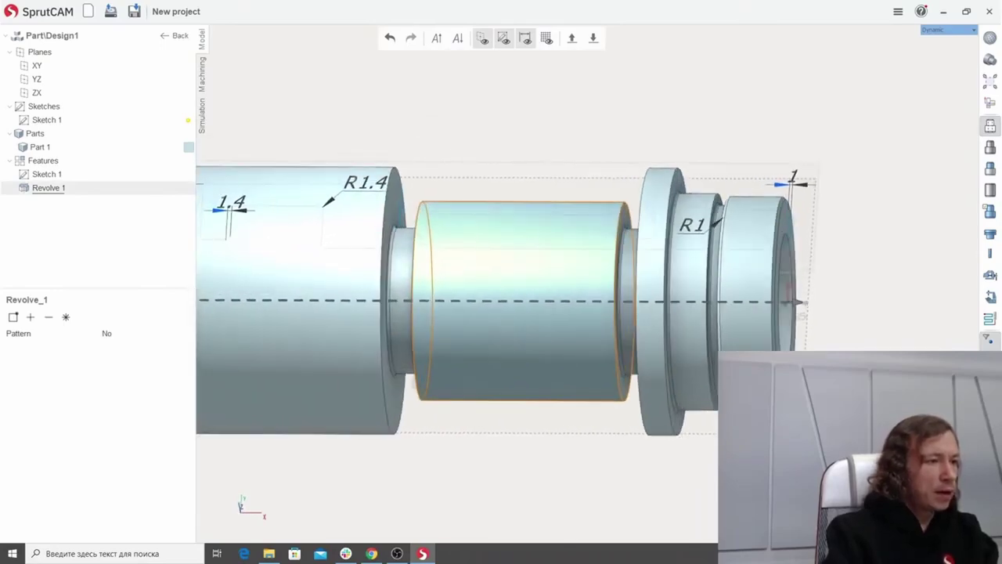
left_click(517, 233)
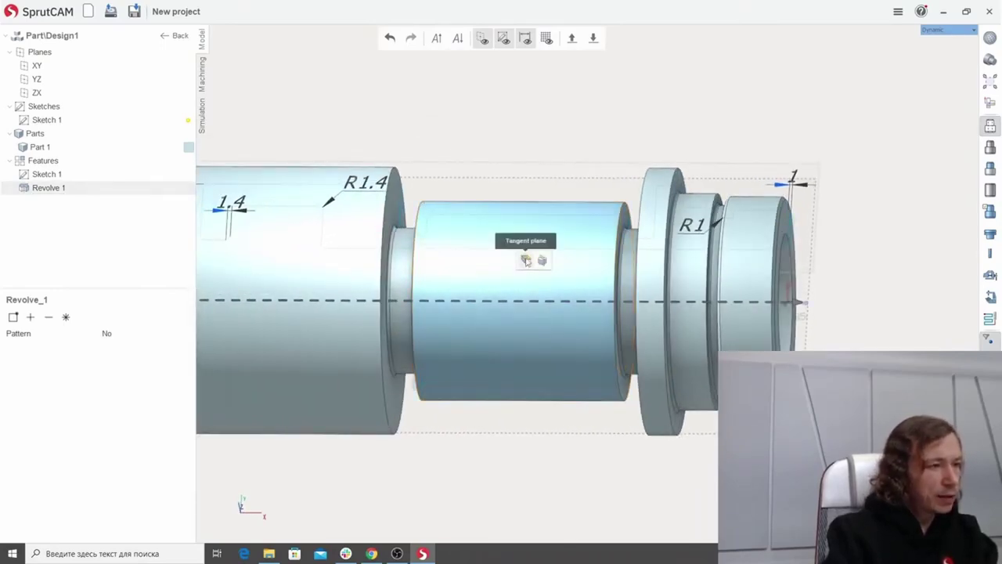
left_click(527, 261)
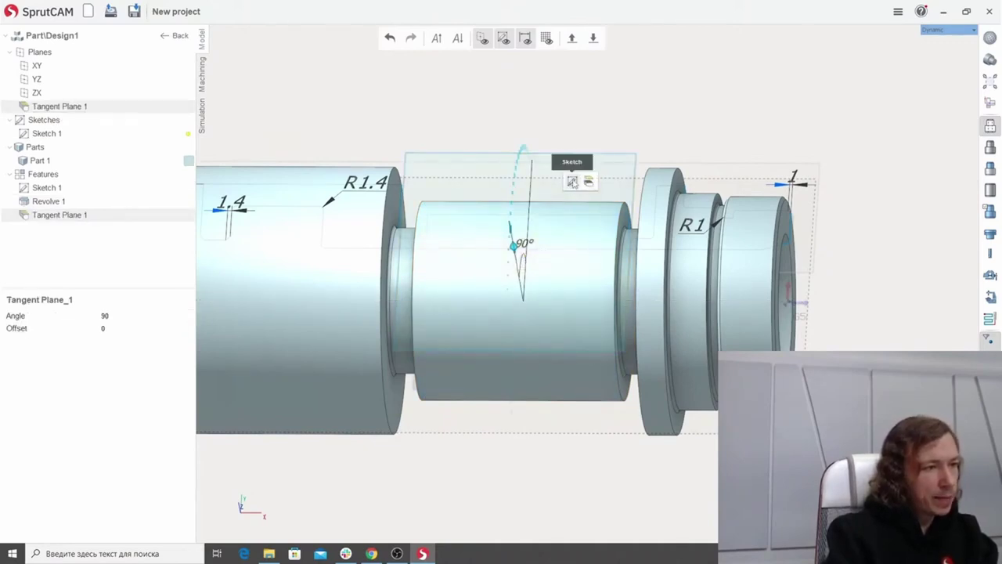
left_click(574, 181)
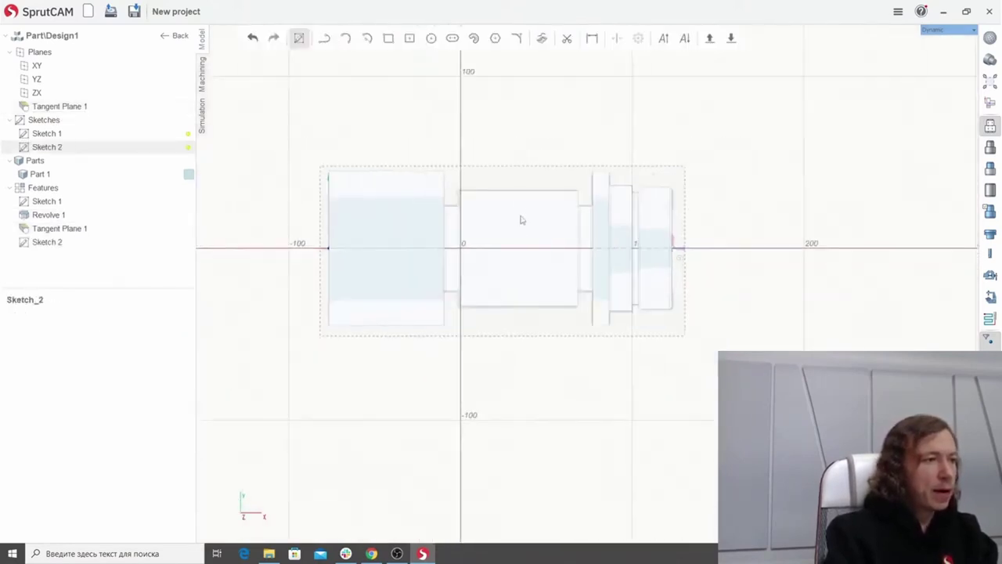
Import the two end edges of the middle cylindrical section into the new sketch as reference curves.
left_click(542, 39)
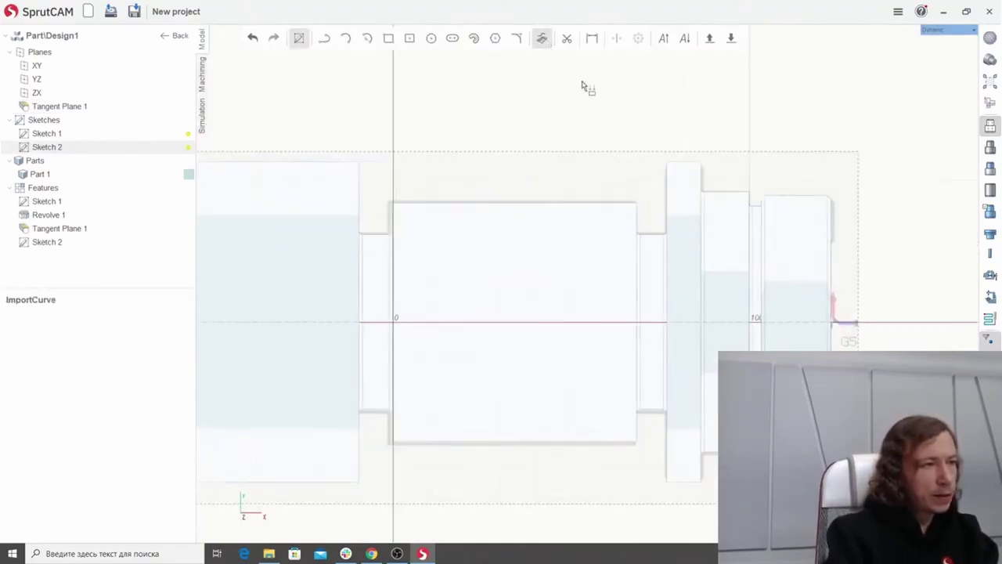
middle_click_drag(619, 149, 608, 86)
scroll(572, 169, "down", 5)
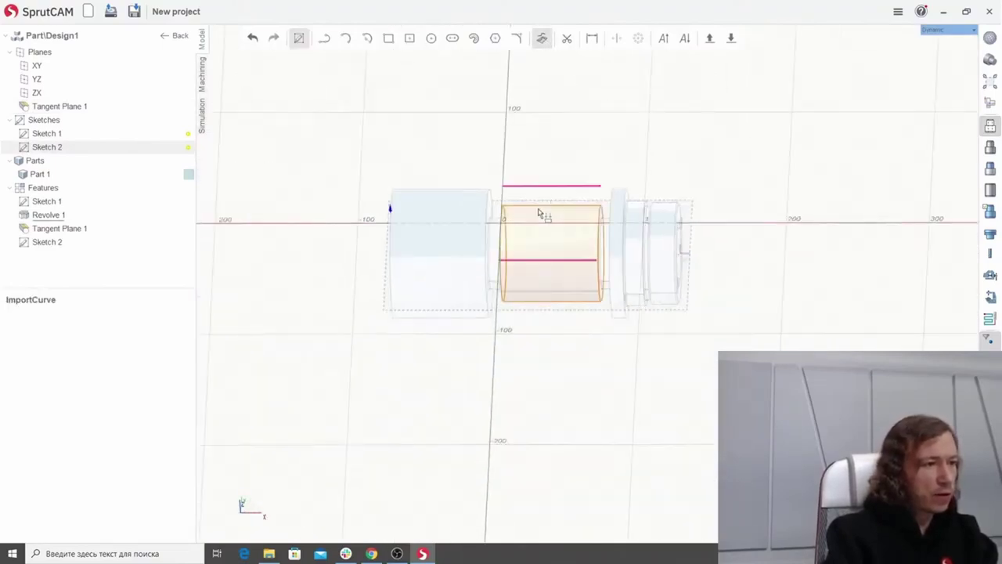
scroll(538, 211, "up", 4)
mouse_move(519, 177)
middle_mouse_down()
mouse_move(548, 192)
mouse_move(447, 185)
mouse_move(479, 196)
middle_mouse_up()
scroll(479, 197, "up", 2)
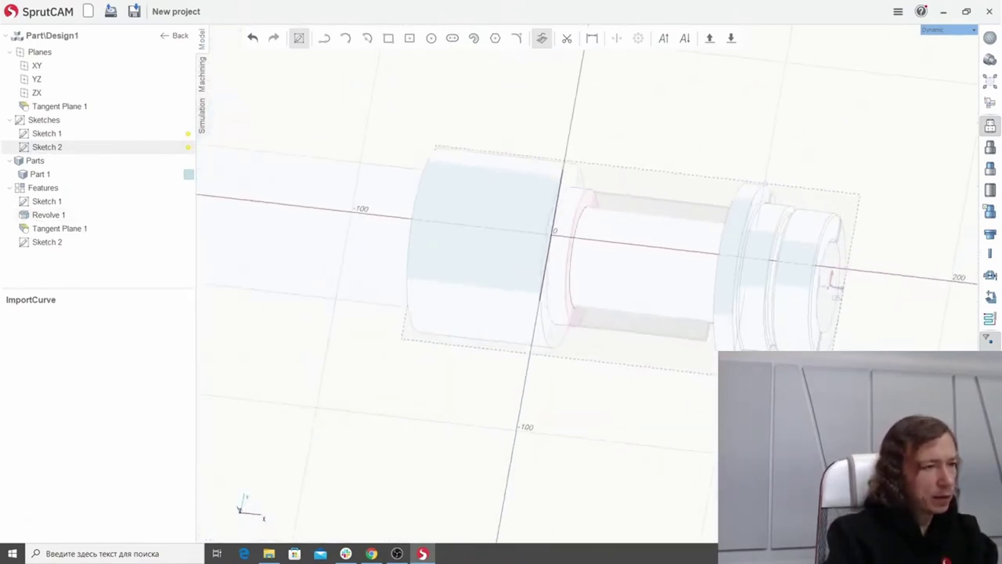
left_click(253, 38)
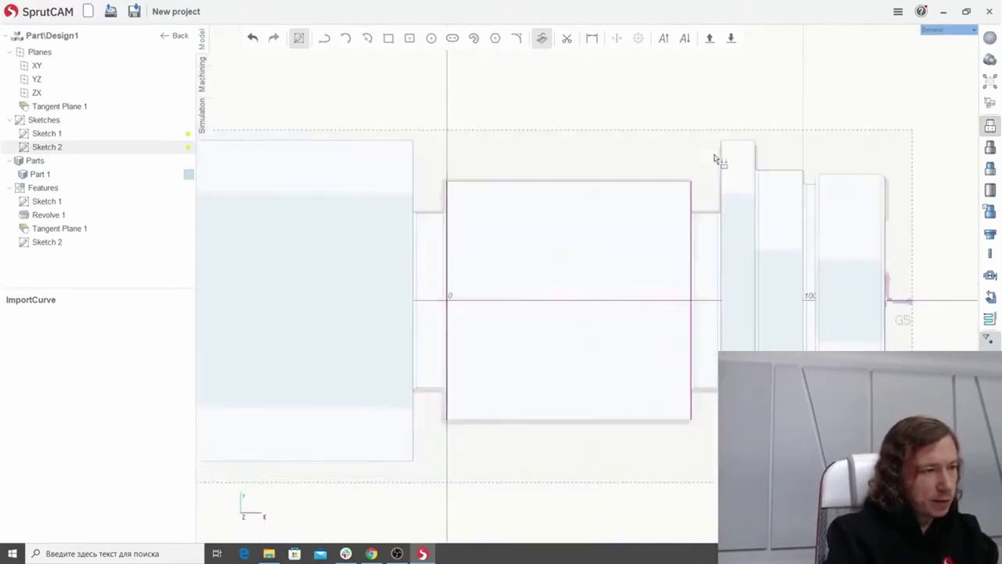
left_click(324, 37)
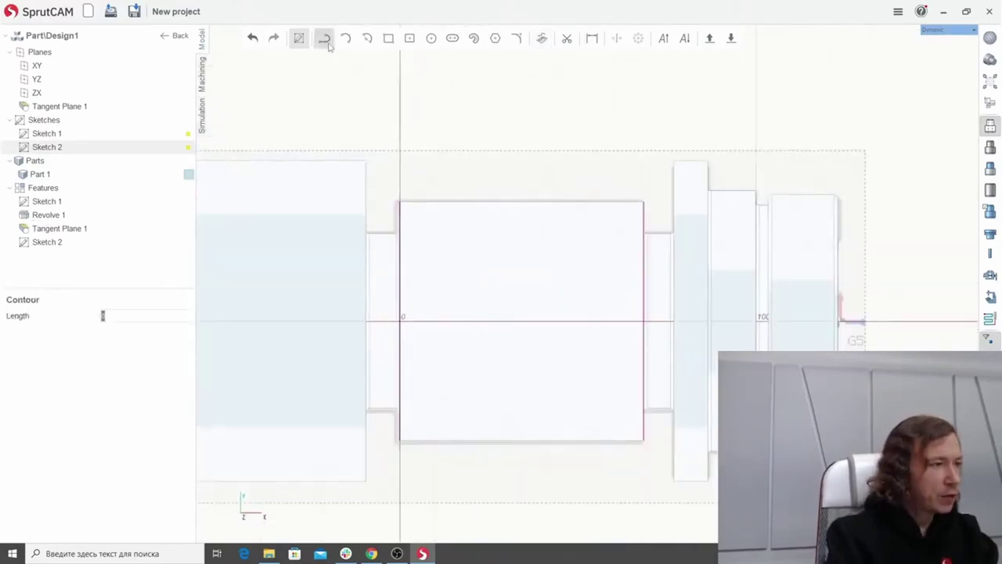
scroll(429, 297, "up", 2)
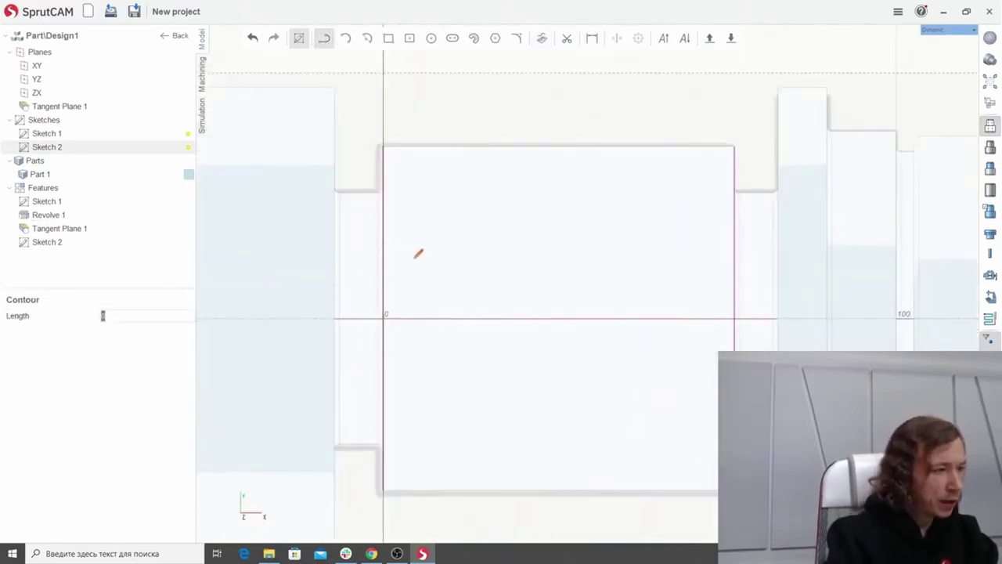
key("Escape")
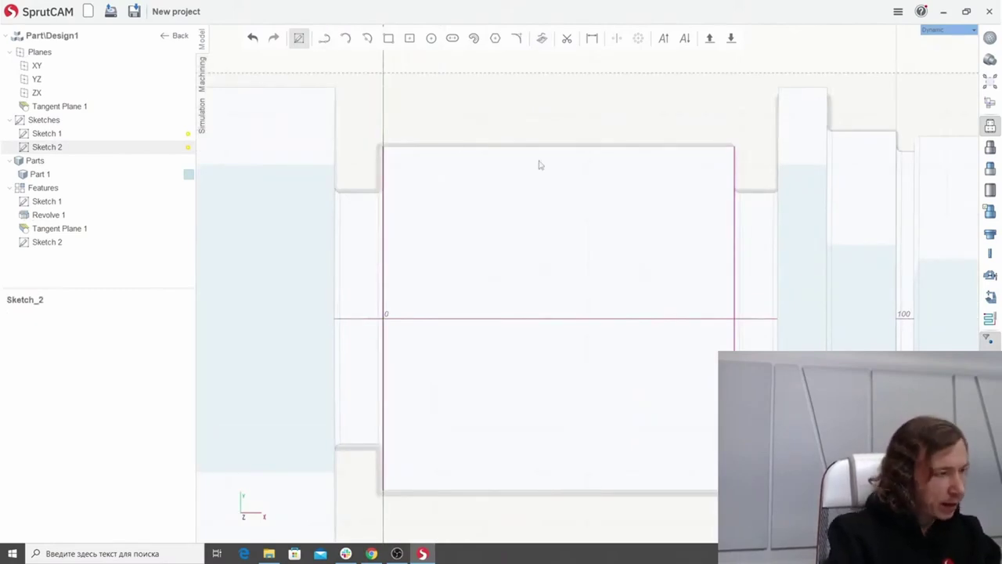
scroll(383, 261, "up", 2)
scroll(382, 261, "down", 1)
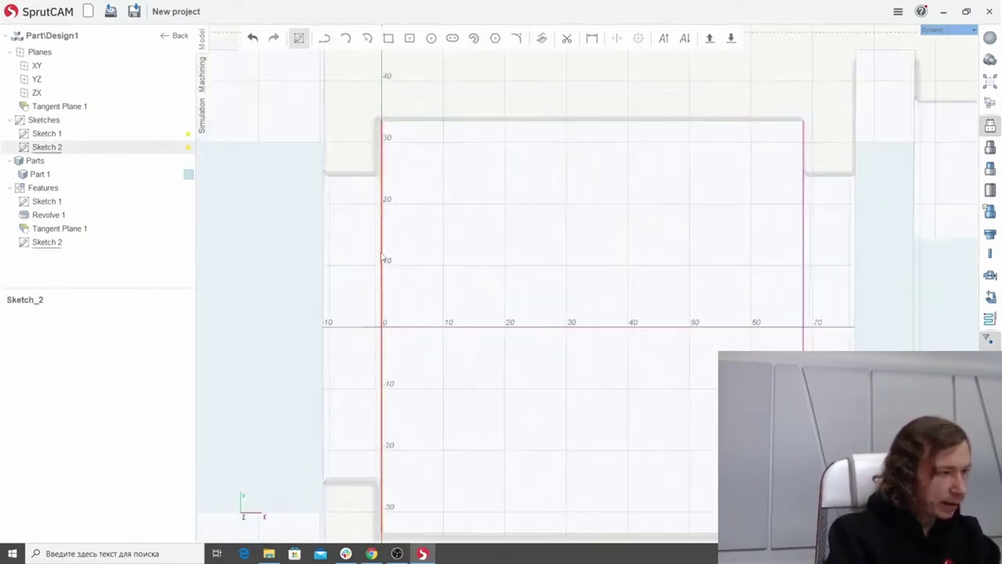
Offset the two imported end-edge lines outward from the middle cylinder by 4 mm.
left_click(382, 256)
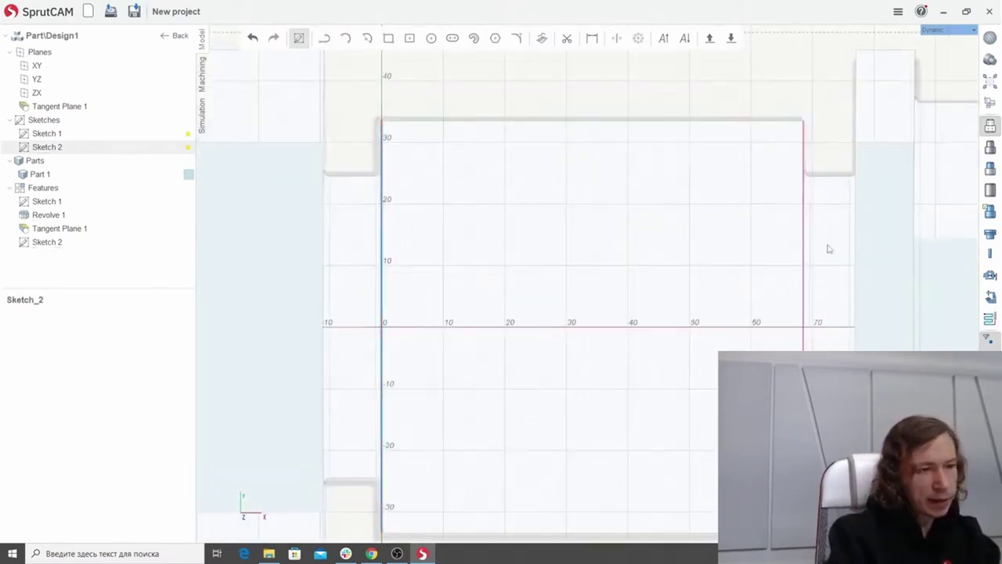
left_click(804, 250)
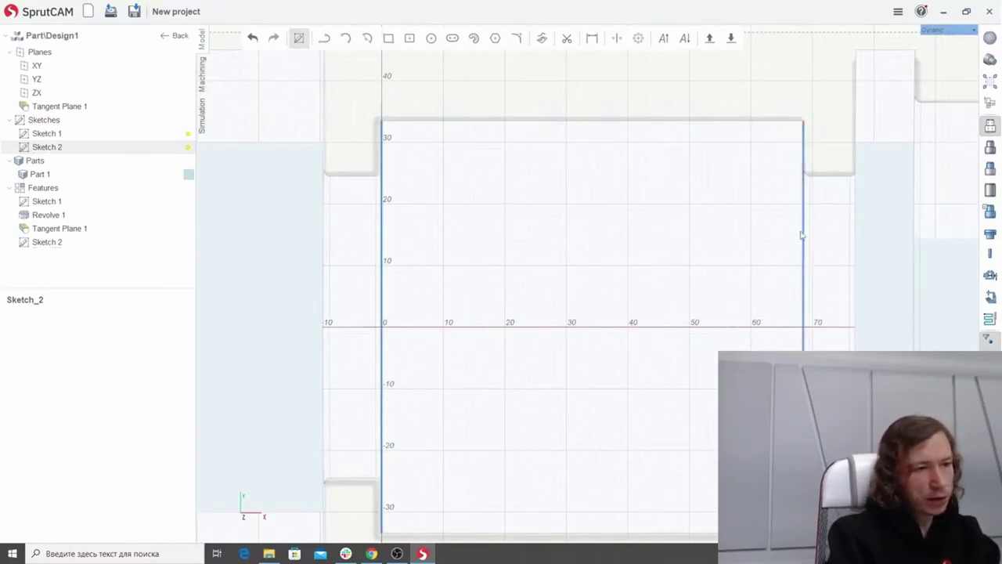
left_click_drag(804, 249, 825, 257)
scroll(577, 148, "down", 2)
scroll(747, 275, "up", 3)
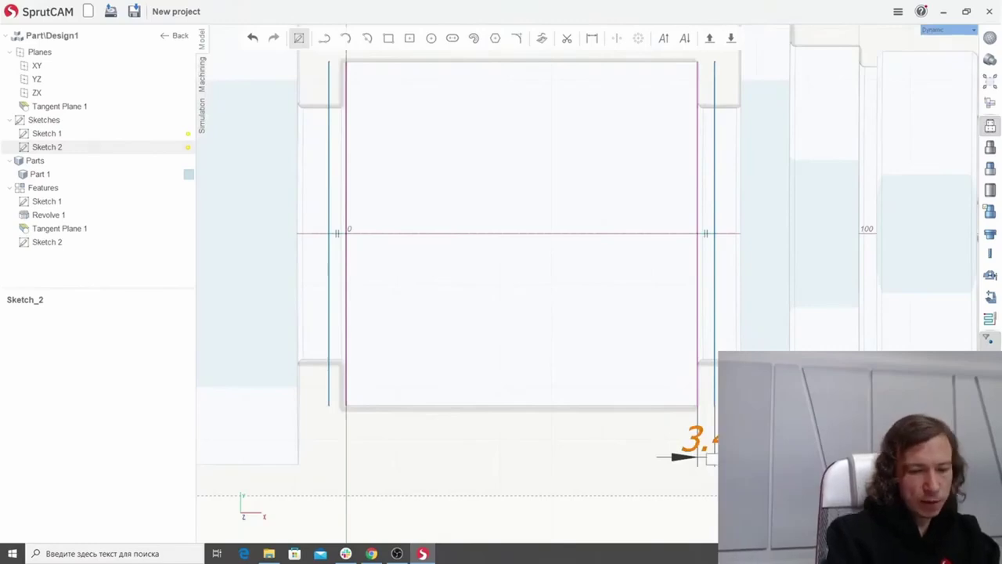
type("4")
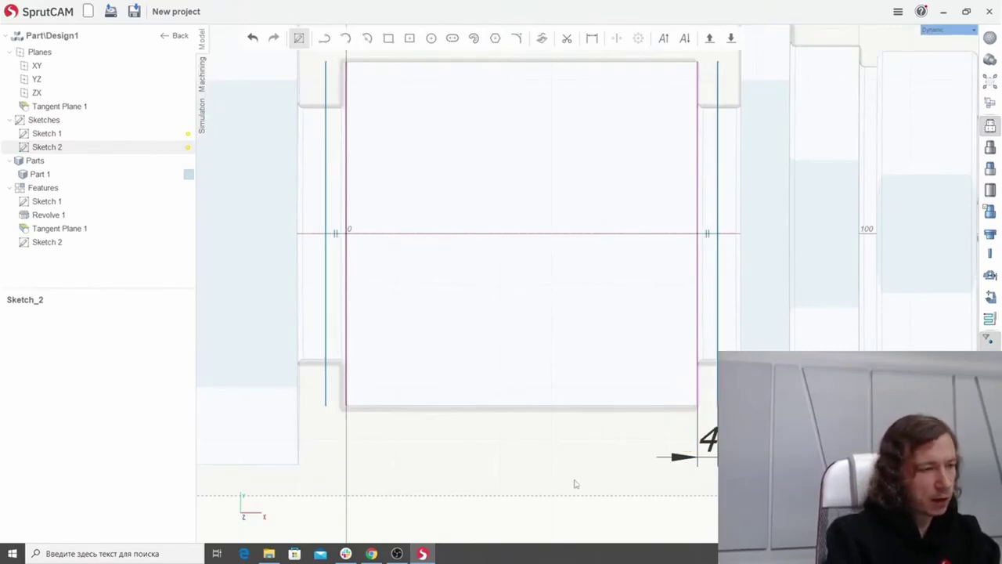
Convert the two imported end-edge lines of the middle cylinder to construction lines.
scroll(464, 317, "down", 1)
left_click(366, 208)
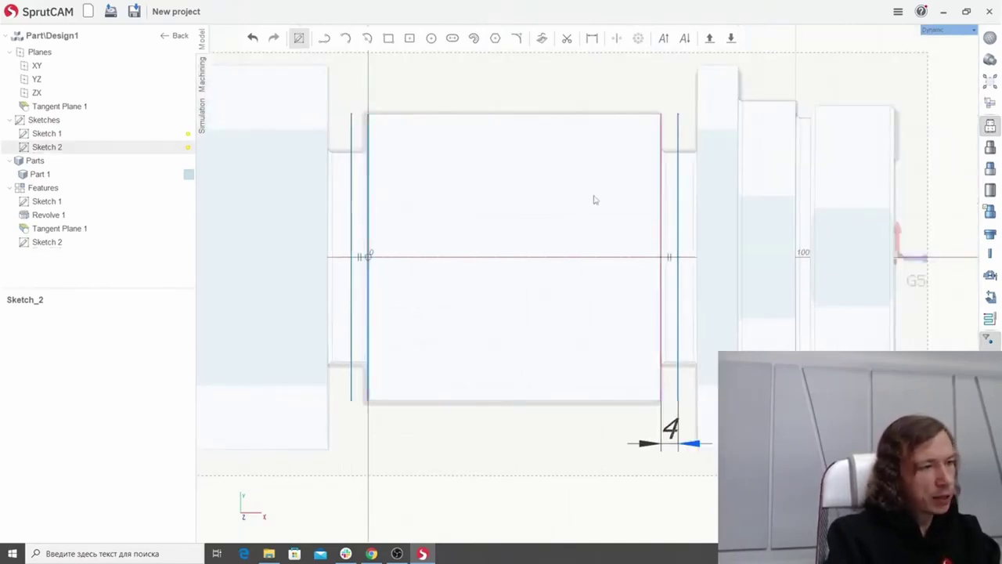
left_click(661, 205)
left_click(680, 227)
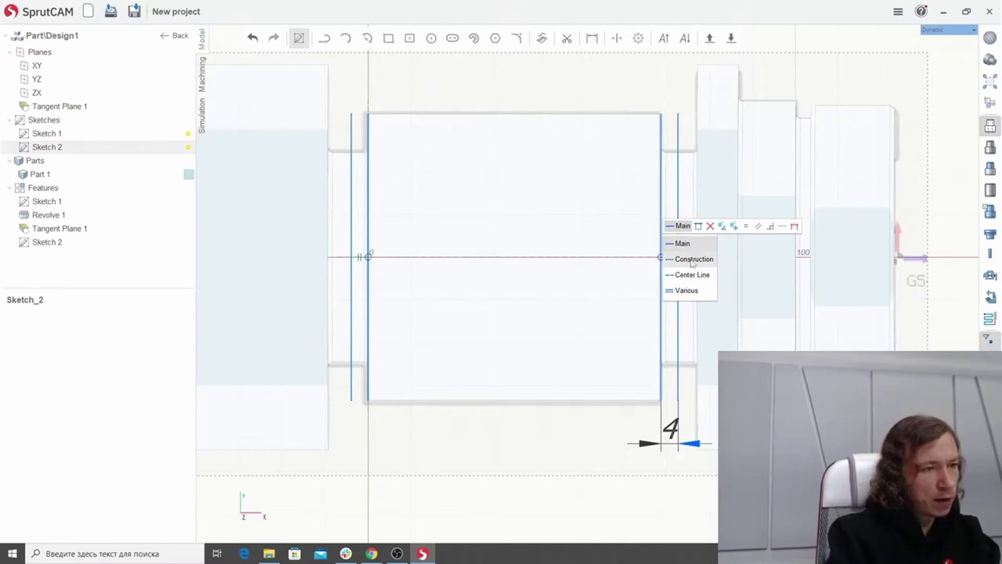
left_click(692, 262)
key("Escape")
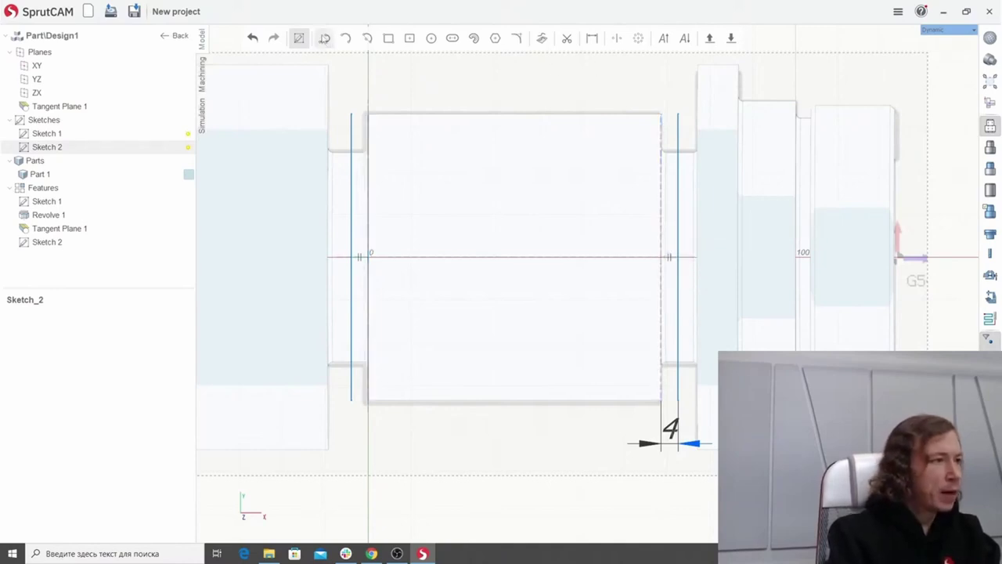
Draw a horizontal line above the sketch's horizontal axis, connecting the two offset lines.
left_click(324, 38)
left_click(350, 199)
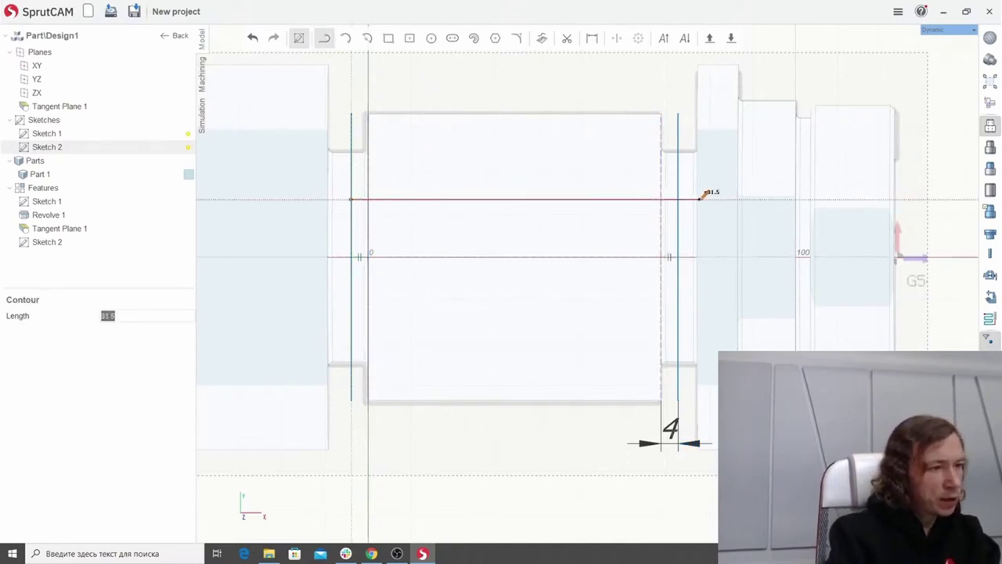
left_click(678, 199)
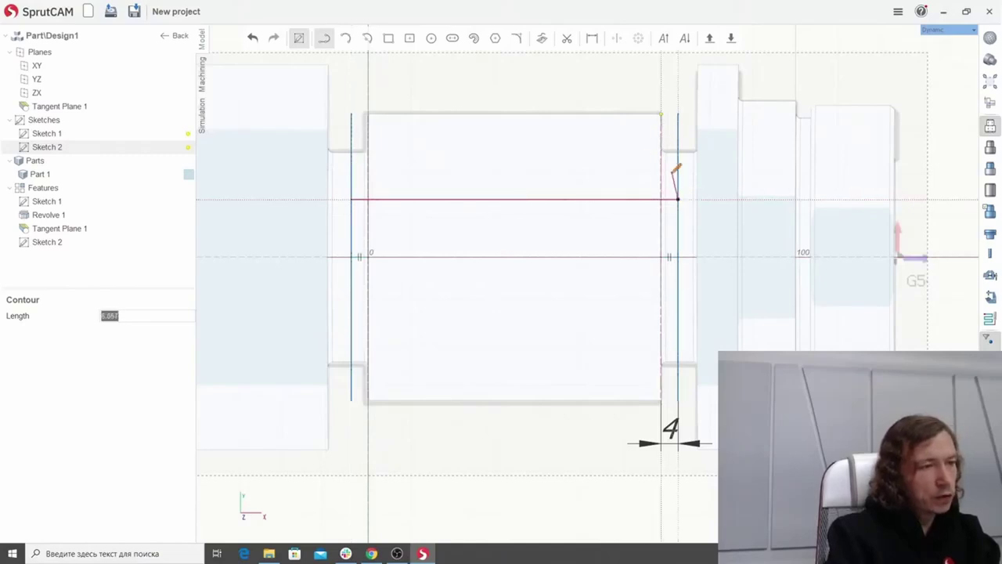
key("Escape")
key("Escape")
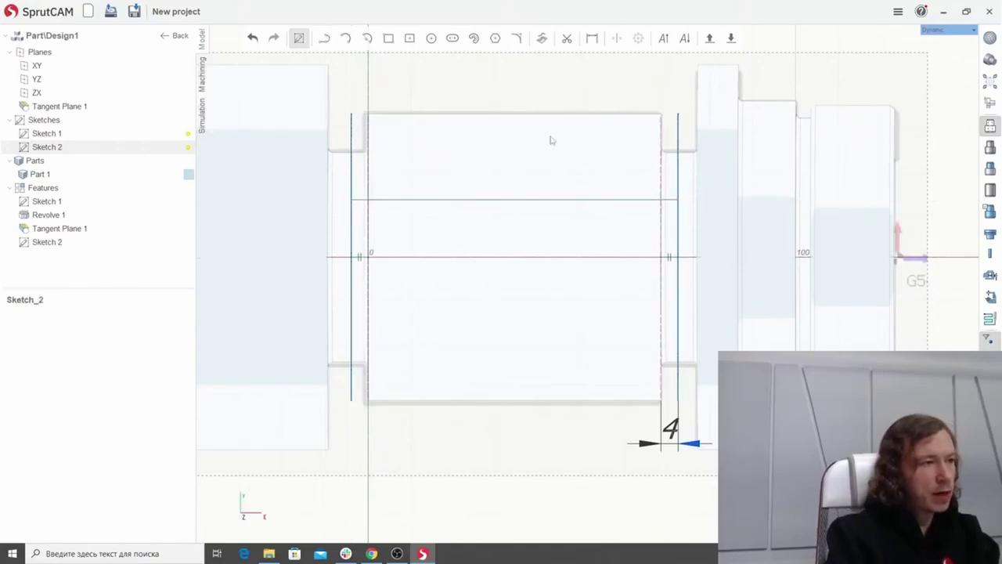
Mirror the new horizontal line about the sketch's horizontal axis, giving two lines about 27 mm apart.
left_click(530, 202)
left_click(617, 41)
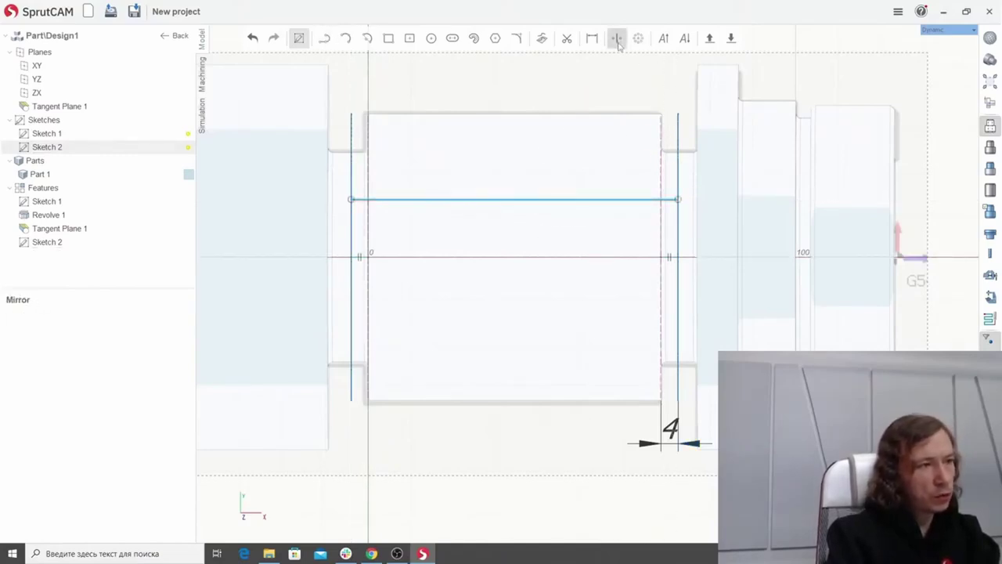
left_click(520, 259)
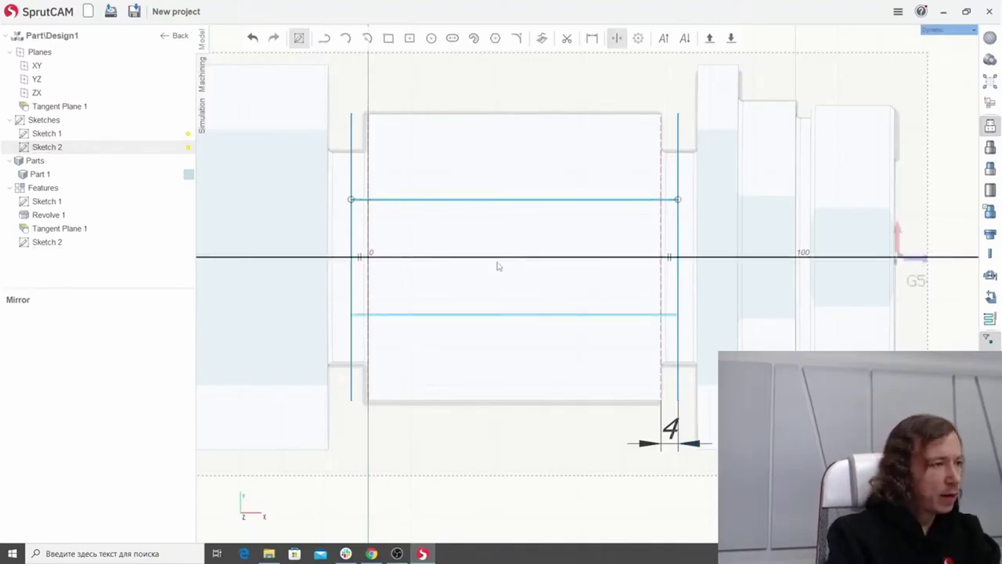
scroll(499, 250, "down", 1)
scroll(488, 255, "up", 2)
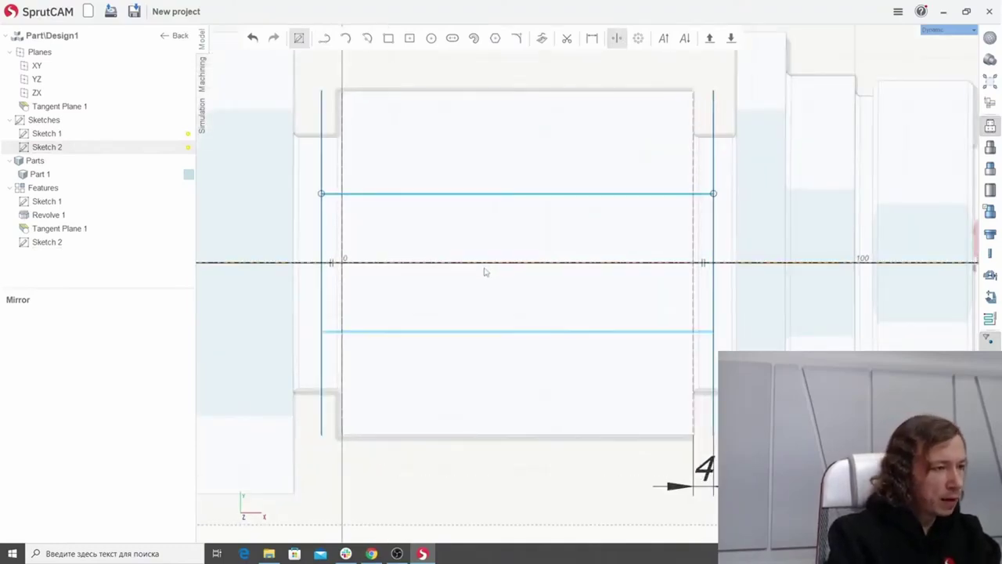
key("Escape")
Dimension the distance between the two mirrored horizontal lines and set it to 20 mm.
scroll(497, 258, "down", 3)
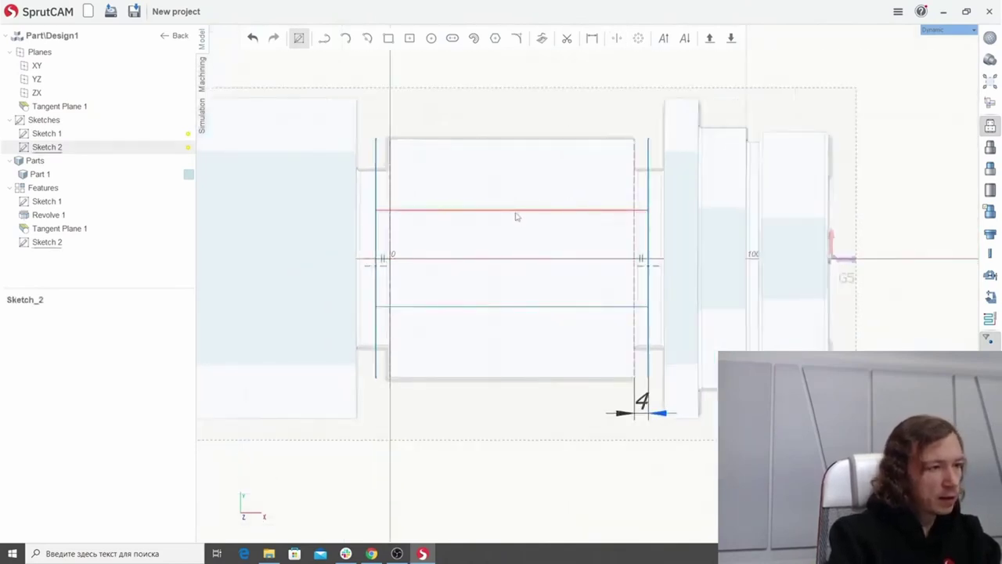
left_click(517, 212)
left_click(481, 307)
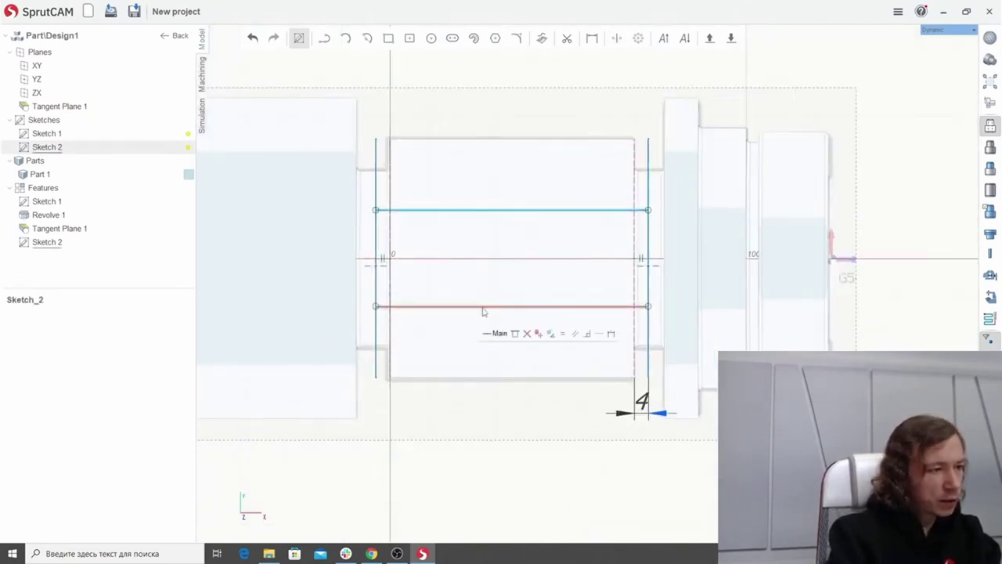
left_click(613, 334)
scroll(490, 258, "down", 4)
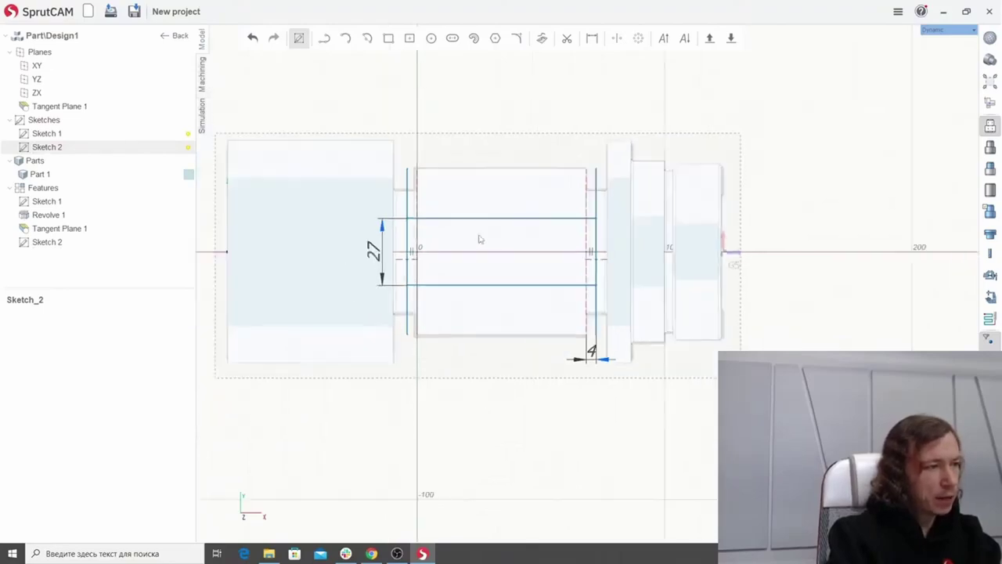
scroll(509, 172, "up", 5)
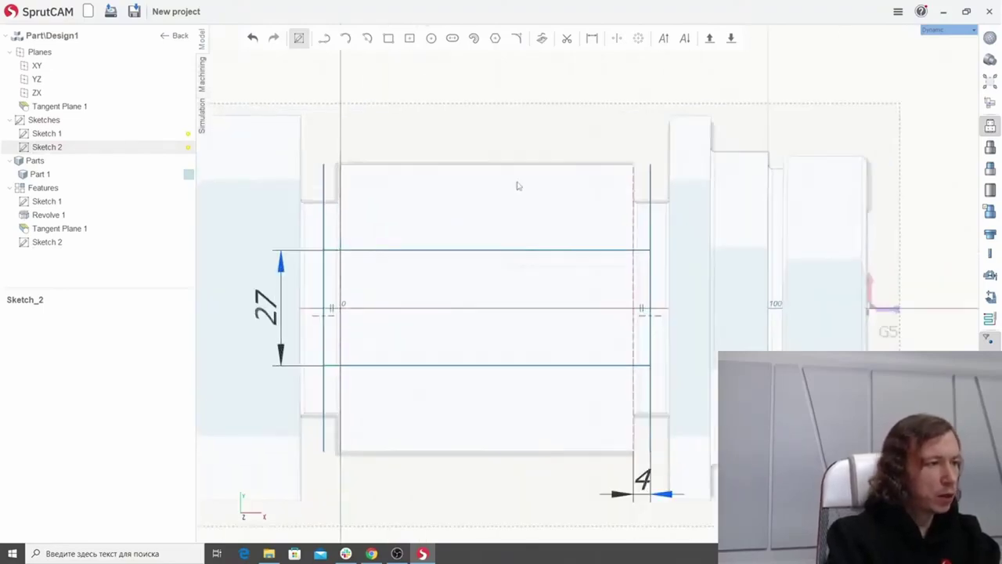
double_click(266, 307)
type("2")
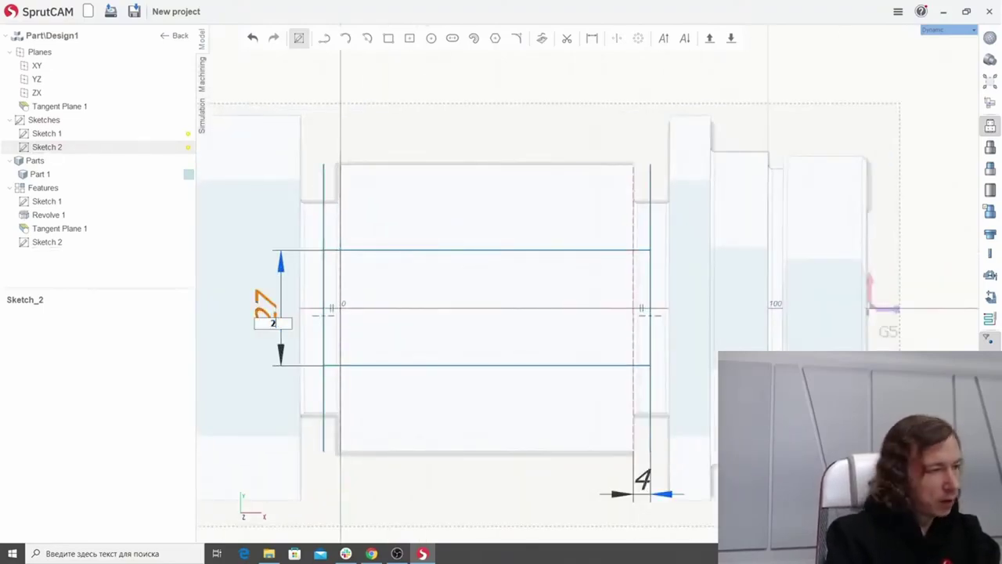
type("0")
key("Return")
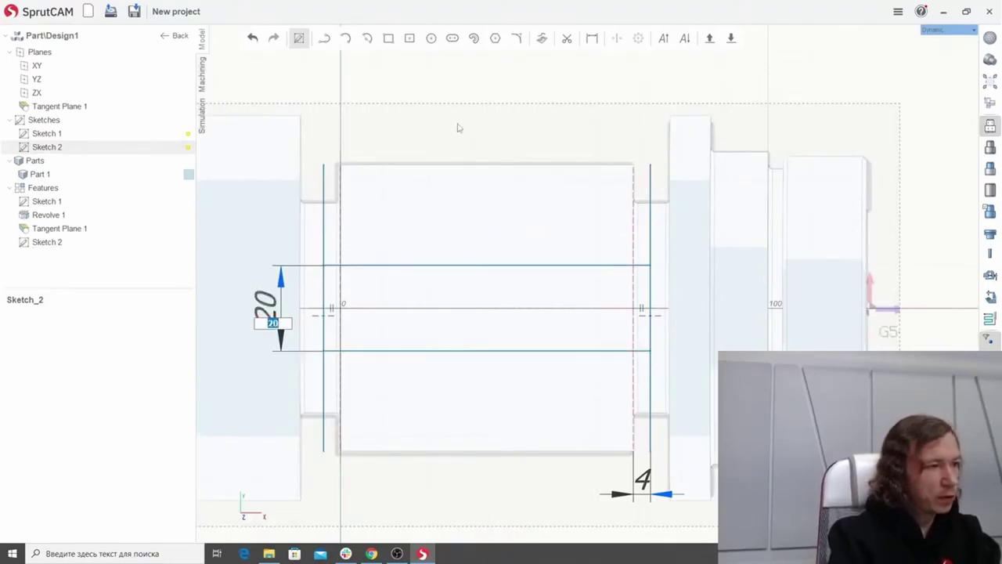
Finish the sketch on the tangent plane and turn the part to a three-dimensional view.
scroll(535, 194, "down", 4)
scroll(537, 161, "up", 3)
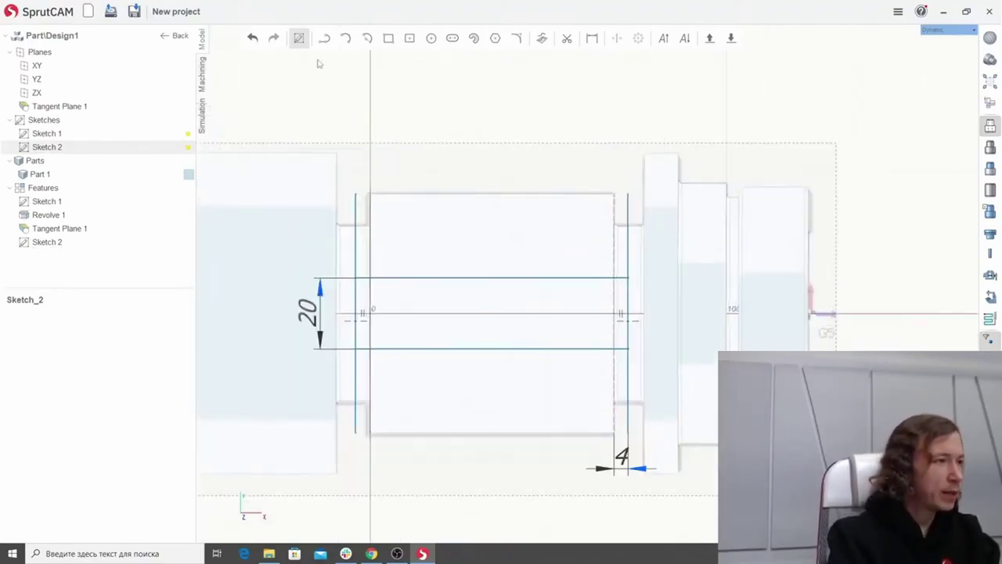
middle_click_drag(476, 171, 470, 84)
scroll(370, 102, "down", 3)
middle_click_drag(376, 103, 481, 117)
left_click(299, 37)
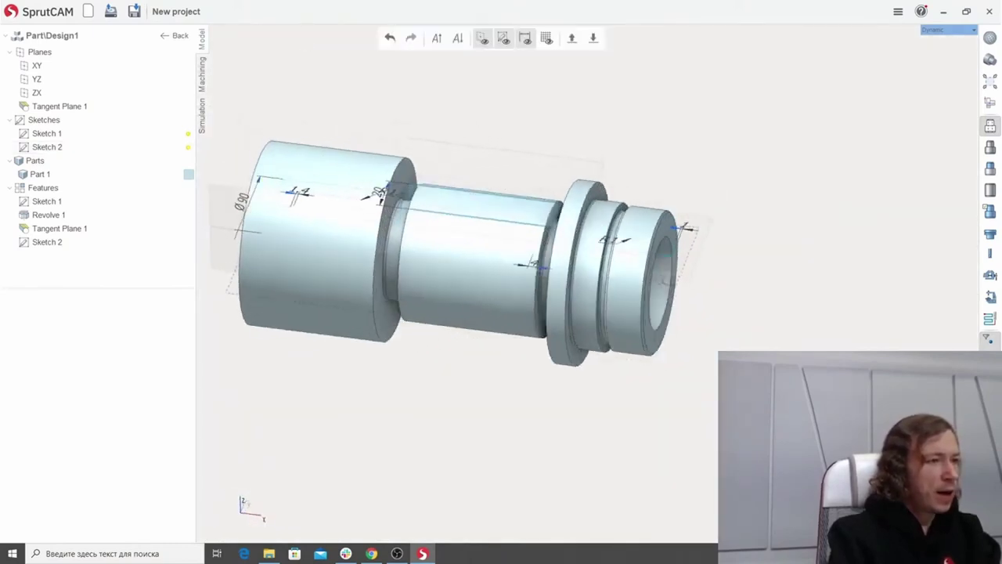
Try cutting the strip-shaped sketch region 9.2 mm deep into the middle cylinder with an extrude, and undo it.
scroll(472, 157, "up", 3)
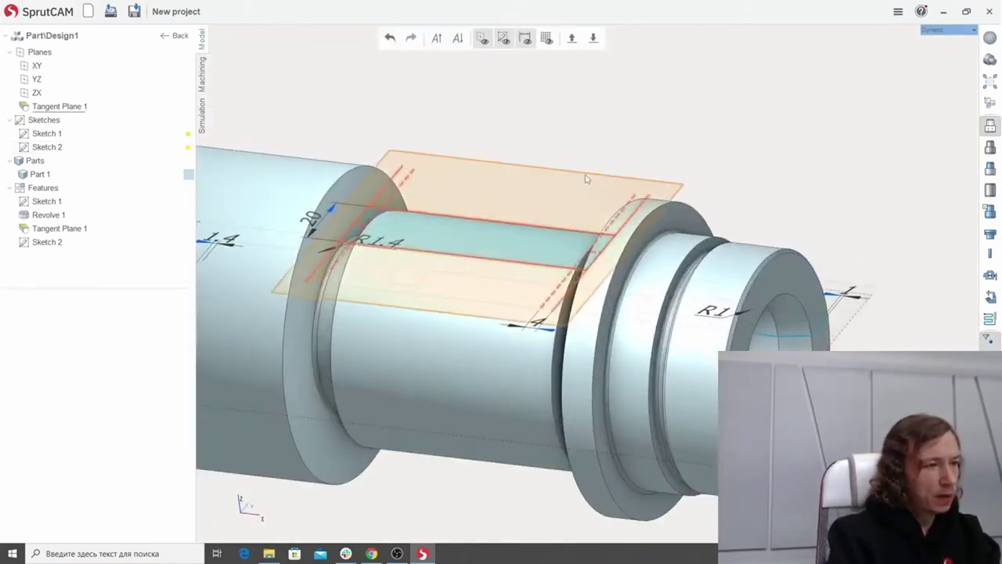
middle_click_drag(587, 179, 682, 164)
scroll(571, 183, "down", 3)
scroll(559, 221, "up", 4)
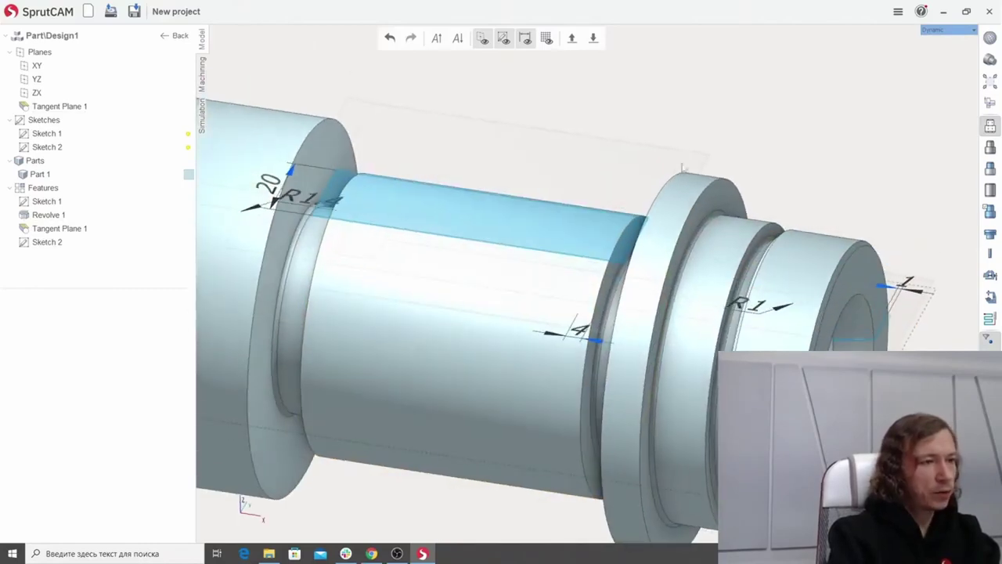
middle_click_drag(776, 161, 705, 192)
scroll(676, 206, "up", 2)
middle_click_drag(597, 274, 592, 263)
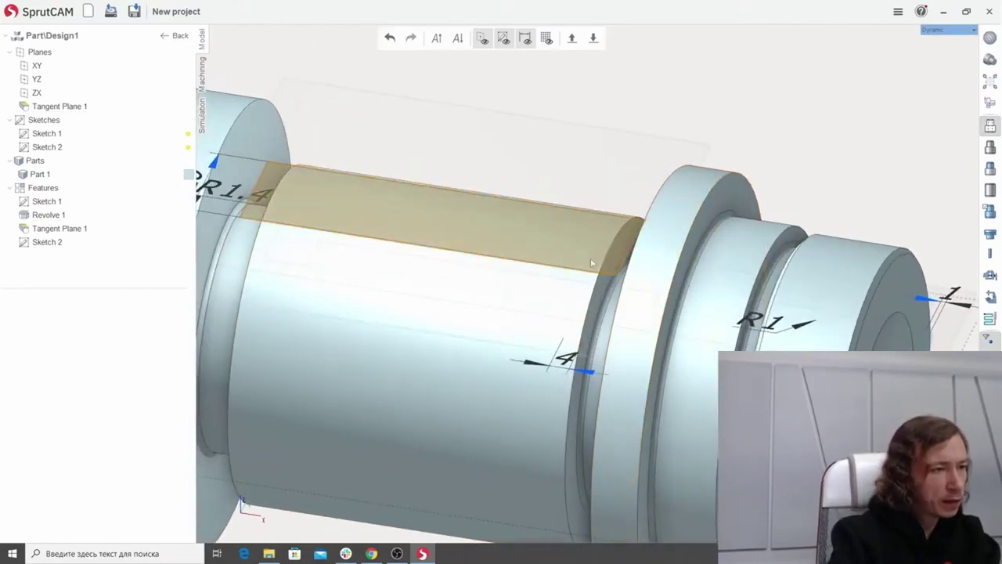
left_click_drag(616, 247, 619, 288)
scroll(620, 282, "down", 5)
scroll(632, 177, "up", 4)
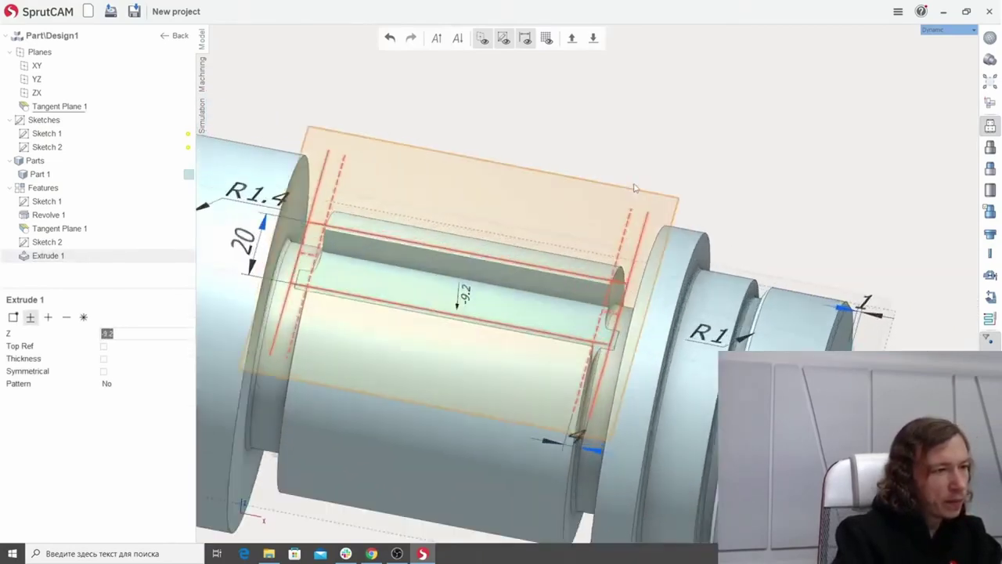
left_click(389, 38)
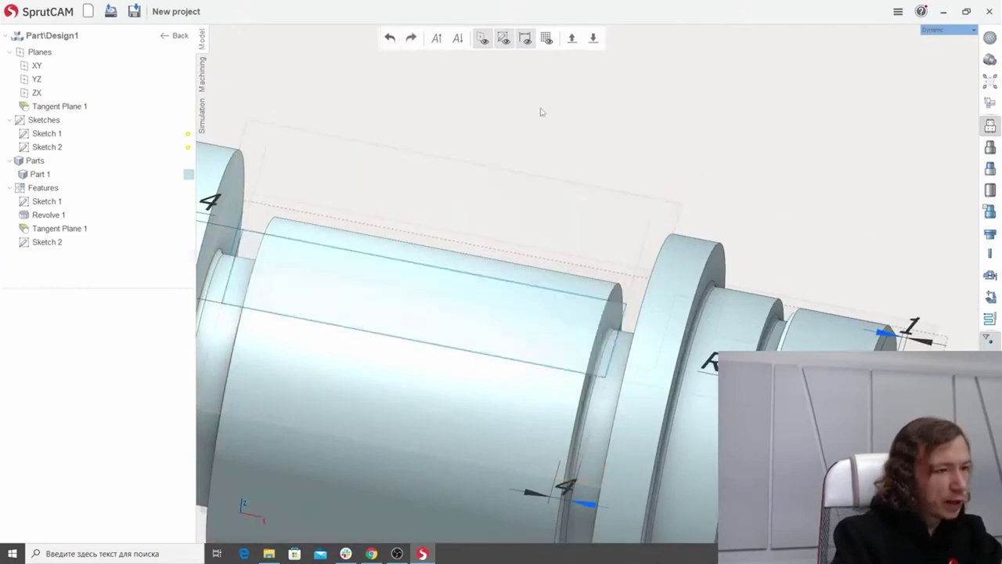
Retry extruding the strip region downward from its end near the collar, and undo that extrusion.
scroll(620, 257, "up", 5)
scroll(619, 256, "down", 3)
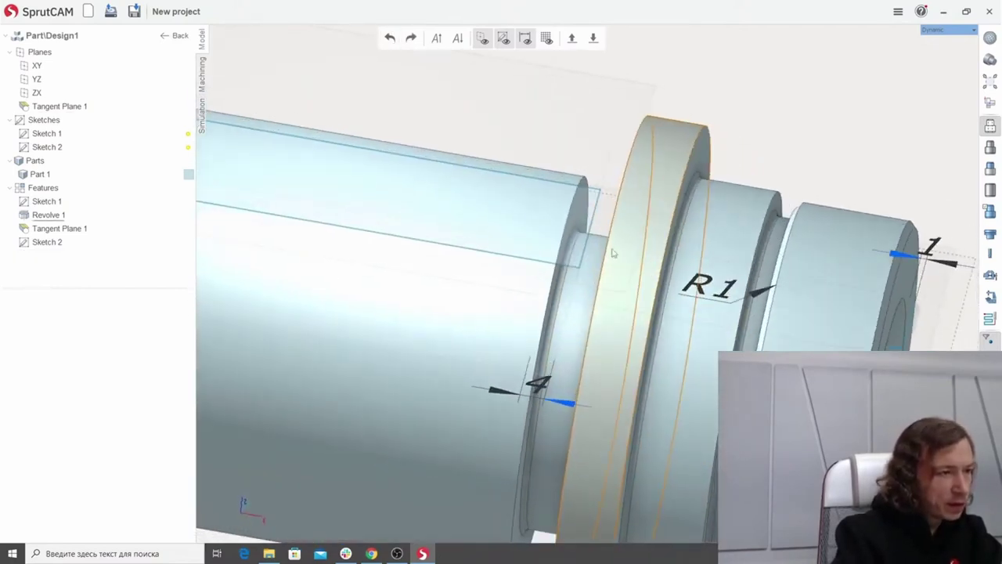
scroll(607, 244, "up", 4)
left_click(561, 239)
left_click_drag(561, 239, 569, 303)
middle_click_drag(597, 302, 571, 250)
scroll(620, 274, "down", 5)
left_click(391, 38)
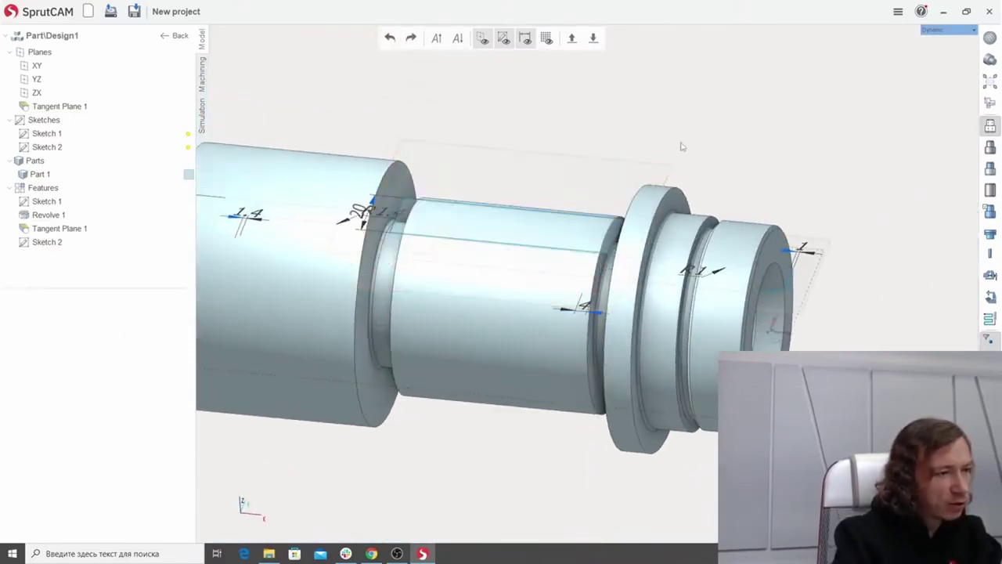
Extrude the 20 mm wide strip region downward by 8.4 mm to cut a flat into the middle cylinder.
scroll(649, 161, "up", 5)
scroll(584, 264, "up", 3)
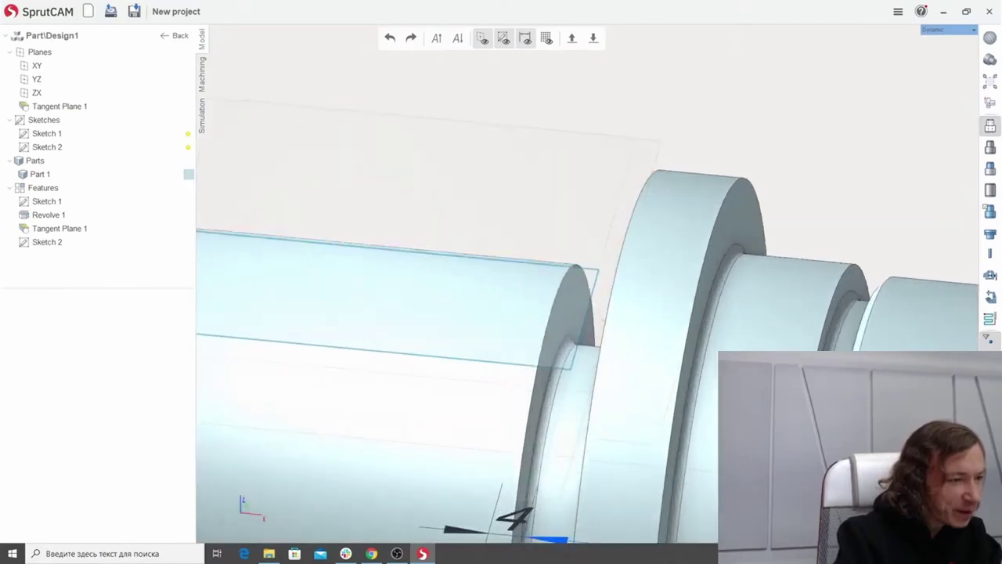
mouse_move(585, 264)
middle_mouse_down()
mouse_move(589, 333)
mouse_move(586, 266)
middle_mouse_up()
scroll(685, 121, "down", 3)
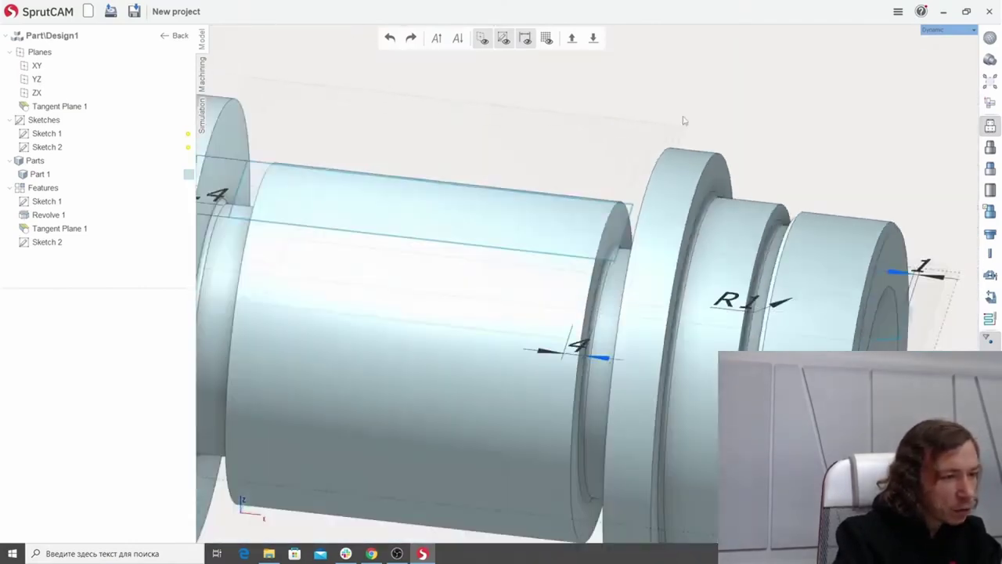
scroll(695, 110, "up", 3)
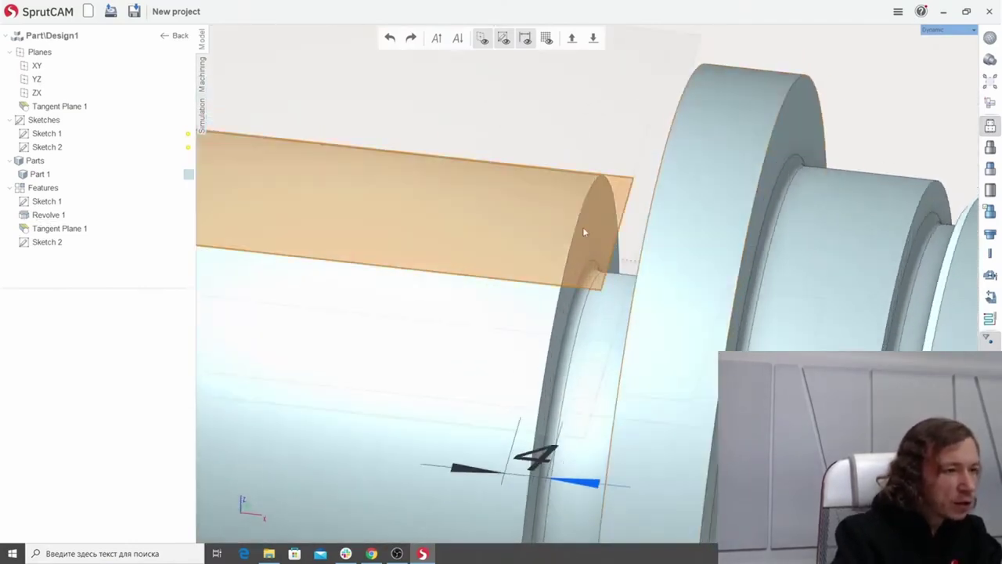
left_click(583, 220)
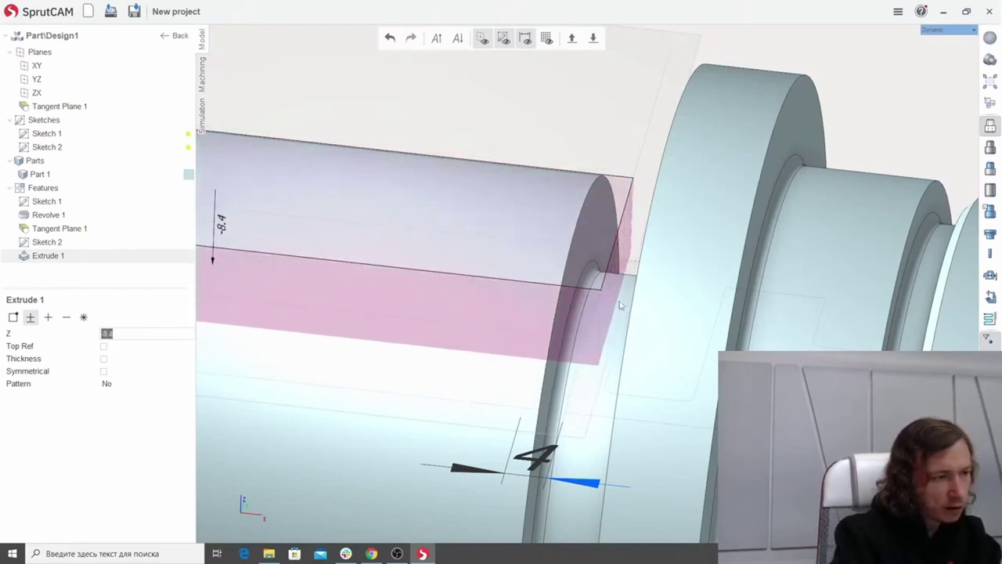
scroll(621, 311, "down", 5)
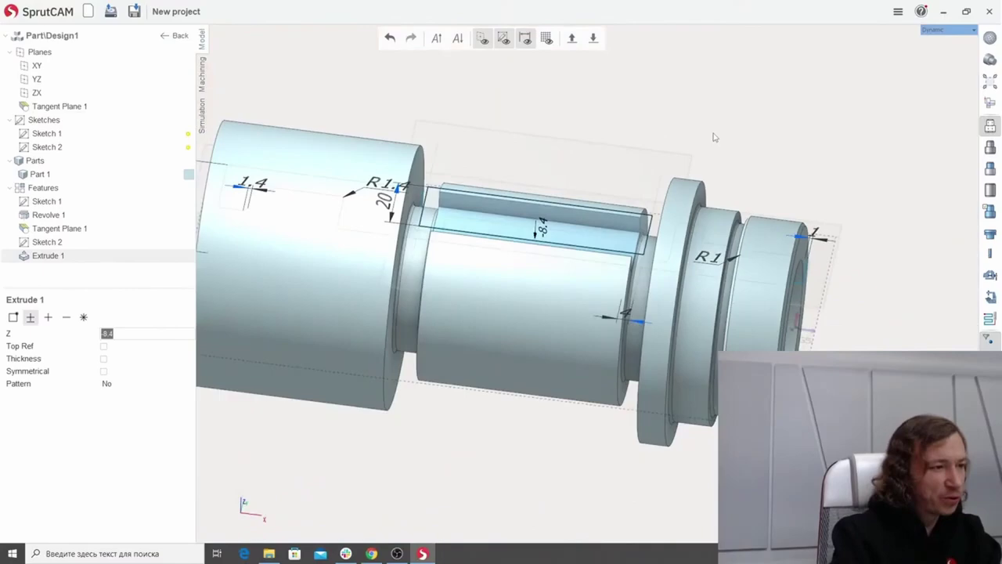
middle_click_drag(714, 137, 689, 131)
left_click(692, 107)
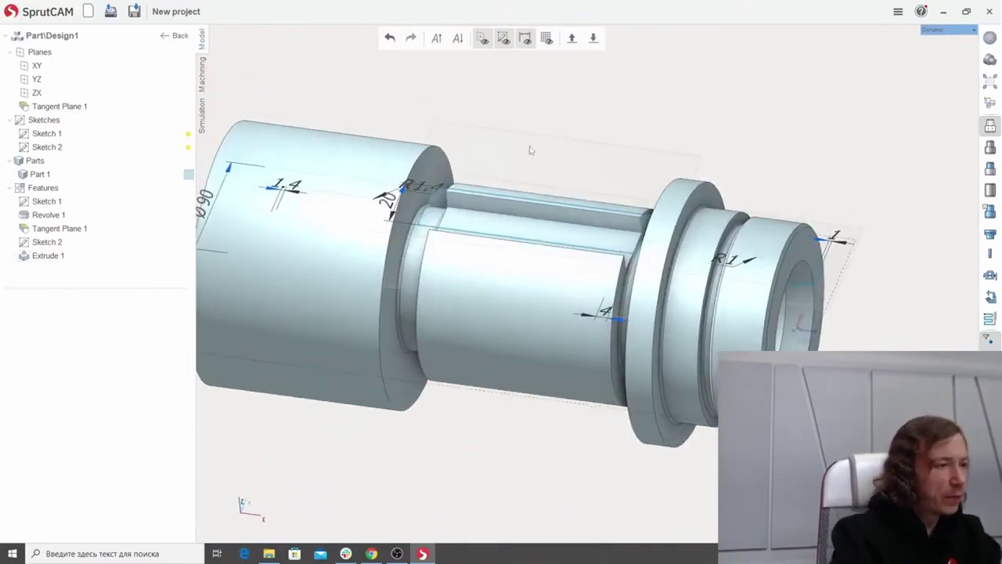
scroll(532, 156, "up", 3)
scroll(533, 165, "down", 3)
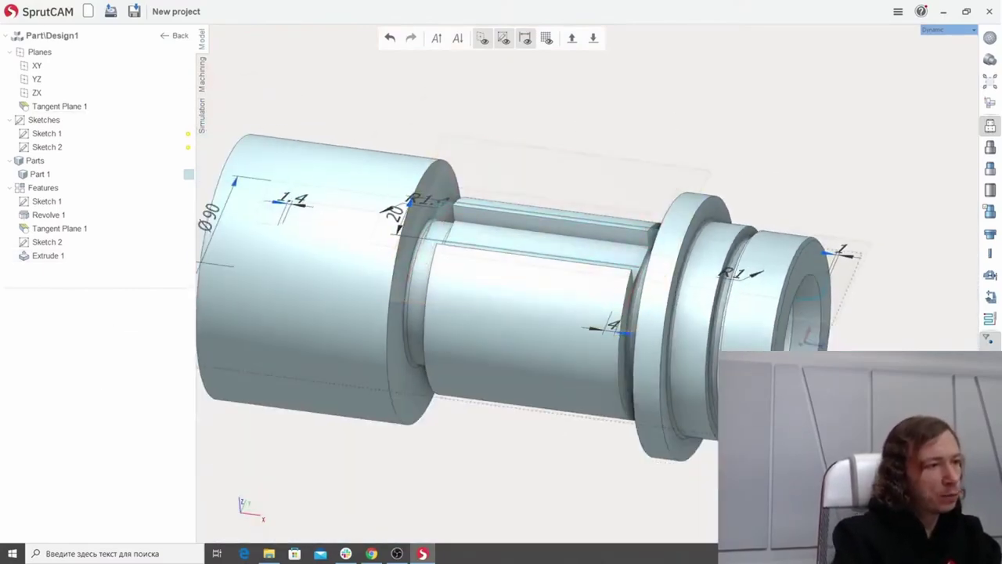
Open the parameters of the strip cut's extrude and give it a new circular pattern.
middle_click_drag(547, 149, 548, 105)
scroll(541, 117, "up", 1)
left_click(150, 254)
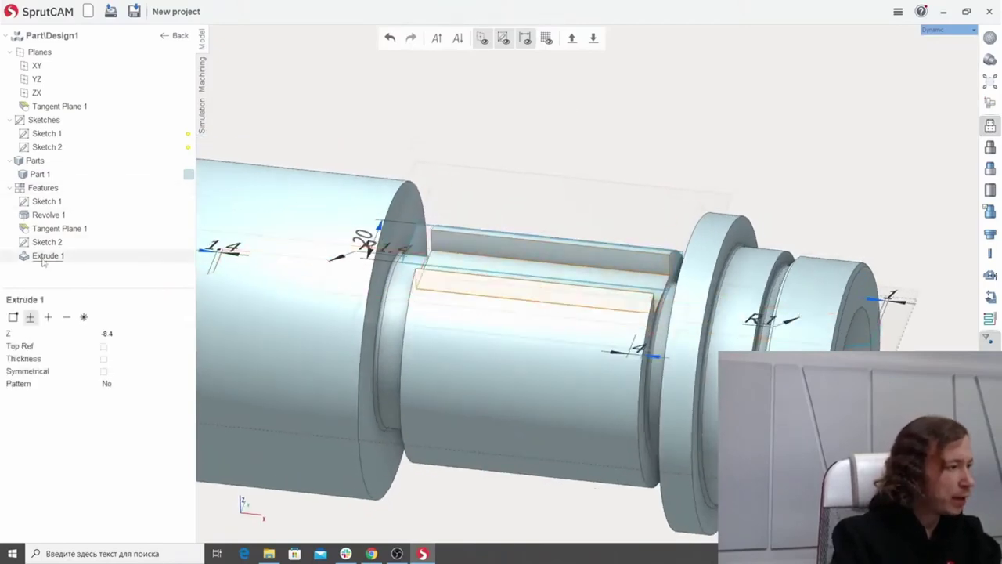
scroll(687, 135, "down", 3)
middle_click_drag(689, 134, 658, 138)
scroll(695, 145, "up", 3)
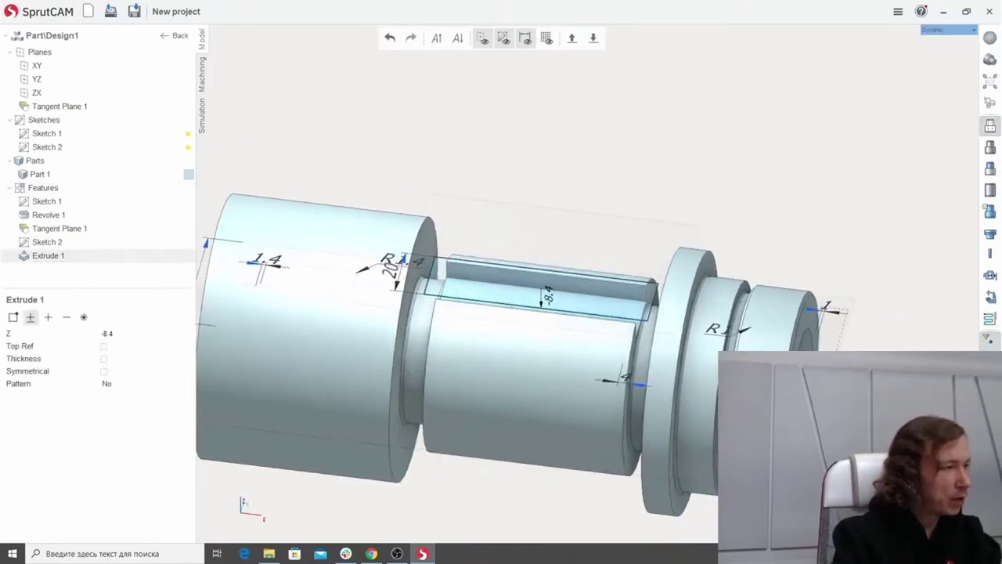
scroll(614, 141, "down", 2)
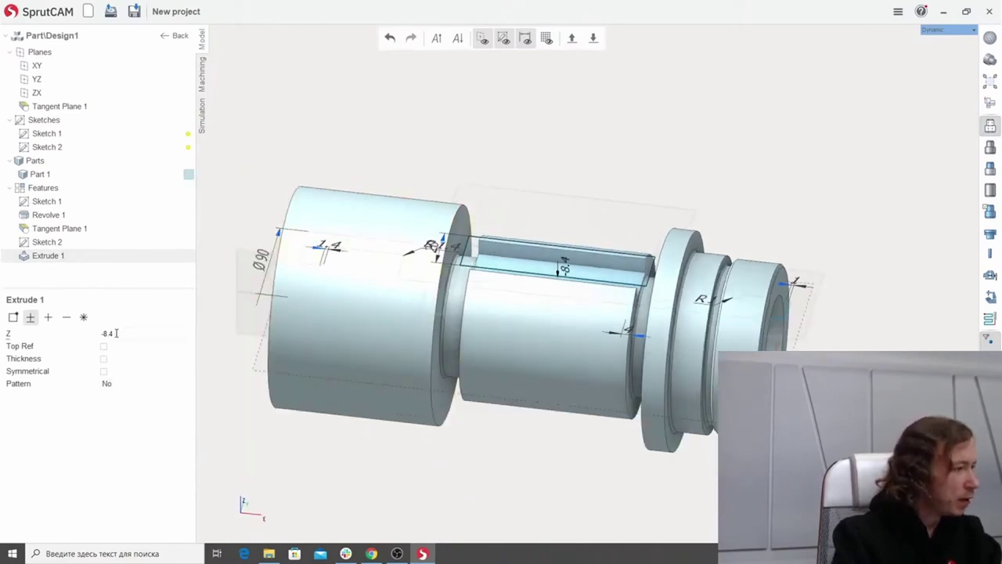
left_click(152, 383)
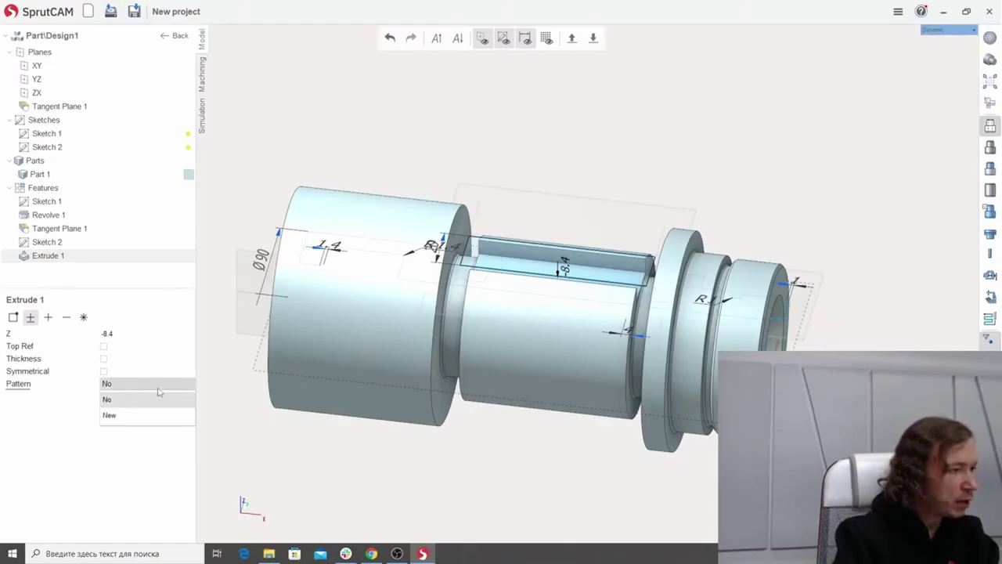
left_click(147, 415)
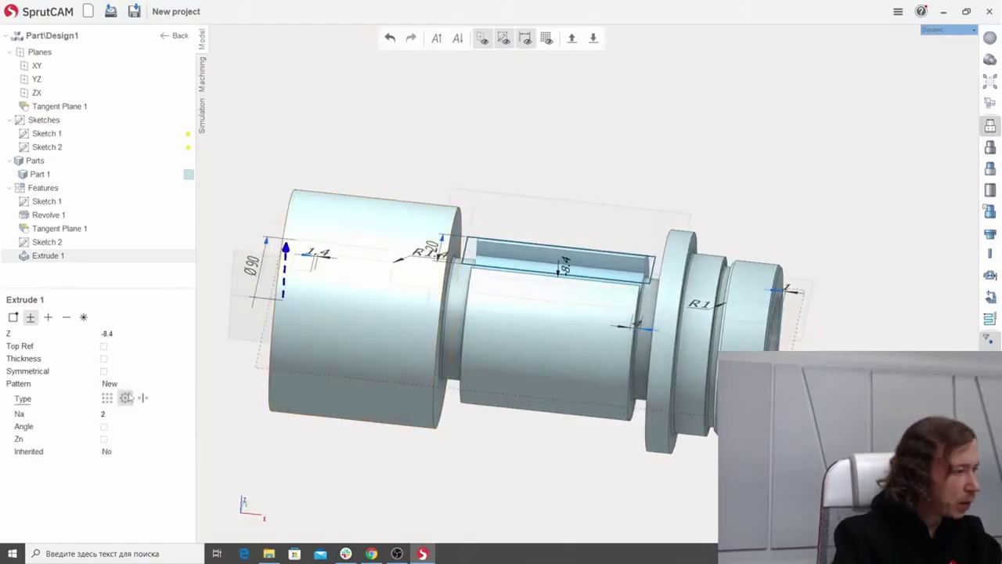
left_click(125, 399)
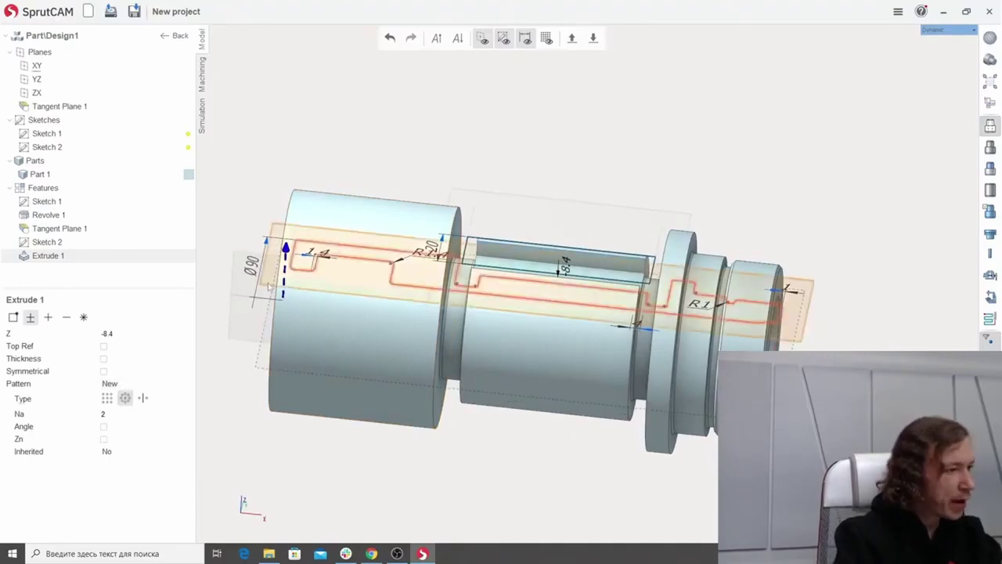
Set the part's central axis as the pattern axis and repeat the strip cut 6 times around the middle cylinder.
left_click(373, 306)
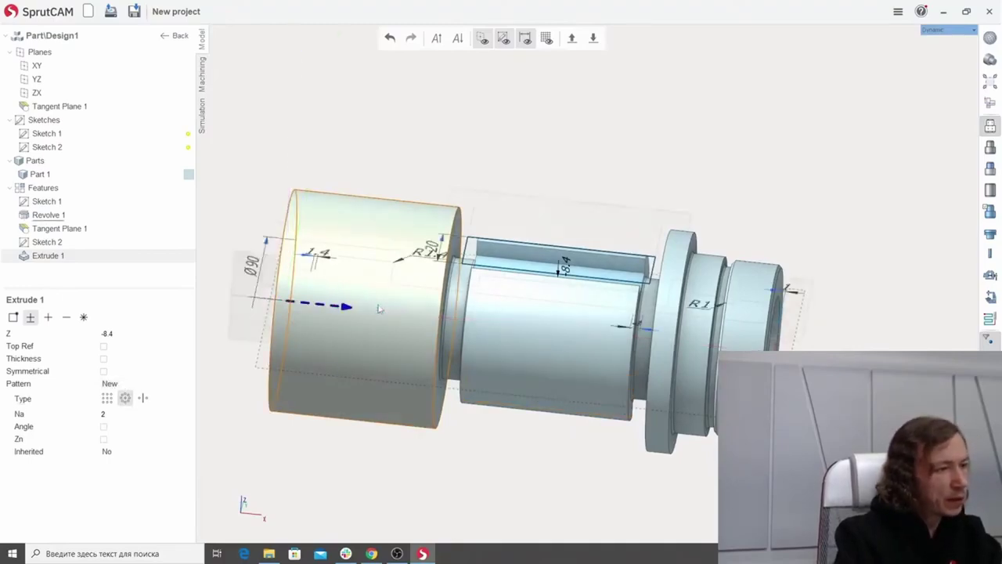
mouse_move(611, 164)
middle_mouse_down()
mouse_move(558, 205)
mouse_move(407, 227)
mouse_move(462, 180)
mouse_move(575, 184)
mouse_move(577, 145)
middle_mouse_up()
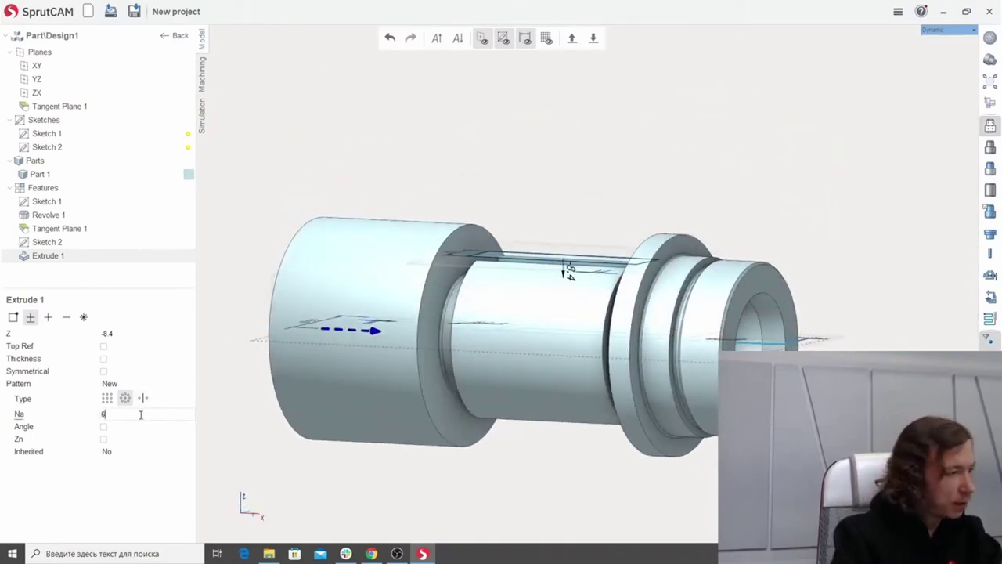
key("Return")
middle_click_drag(454, 191, 541, 205)
scroll(571, 183, "down", 4)
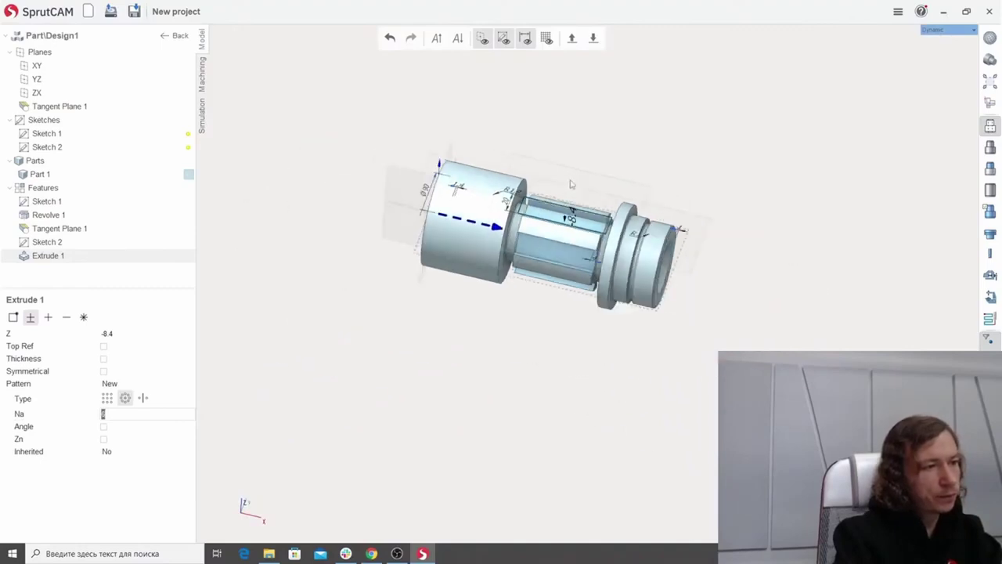
scroll(606, 160, "up", 2)
middle_click_drag(624, 154, 623, 129)
mouse_move(627, 149)
right_mouse_down()
mouse_move(639, 156)
mouse_move(645, 144)
right_mouse_up()
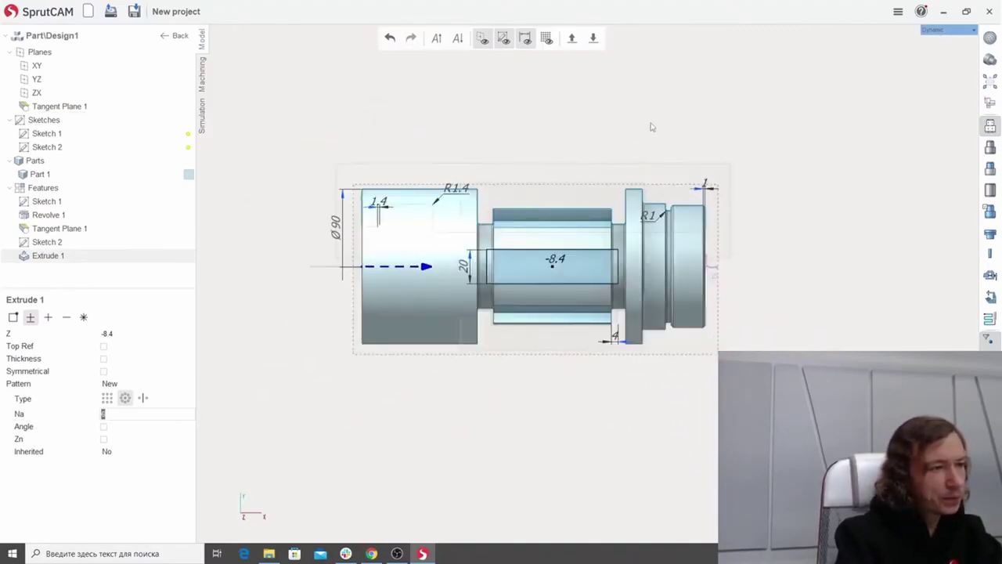
left_click(652, 127)
Set the cut strip's width dimension to 16 mm.
scroll(620, 187, "up", 3)
right_click_drag(597, 274, 548, 231)
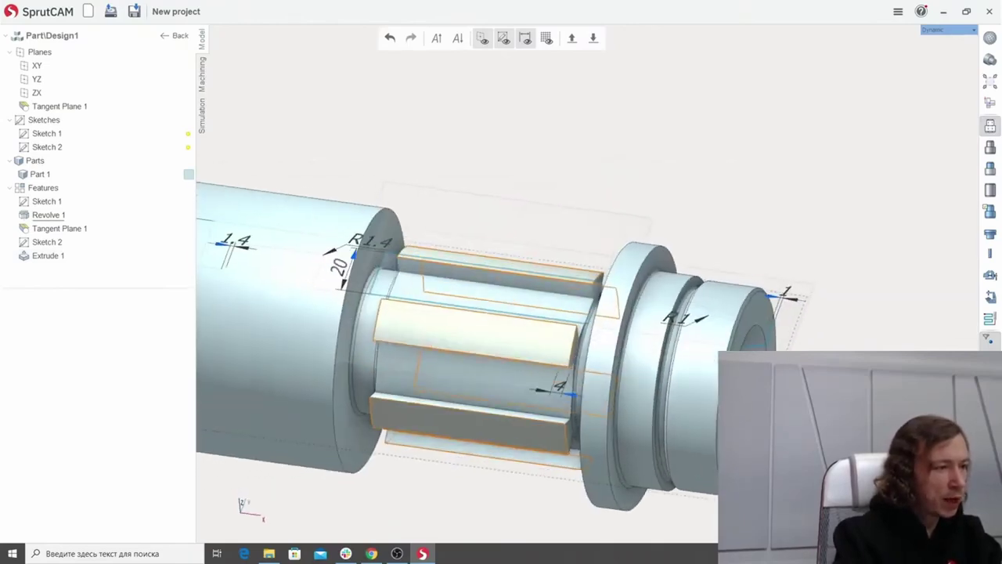
scroll(513, 192, "down", 4)
scroll(466, 199, "up", 4)
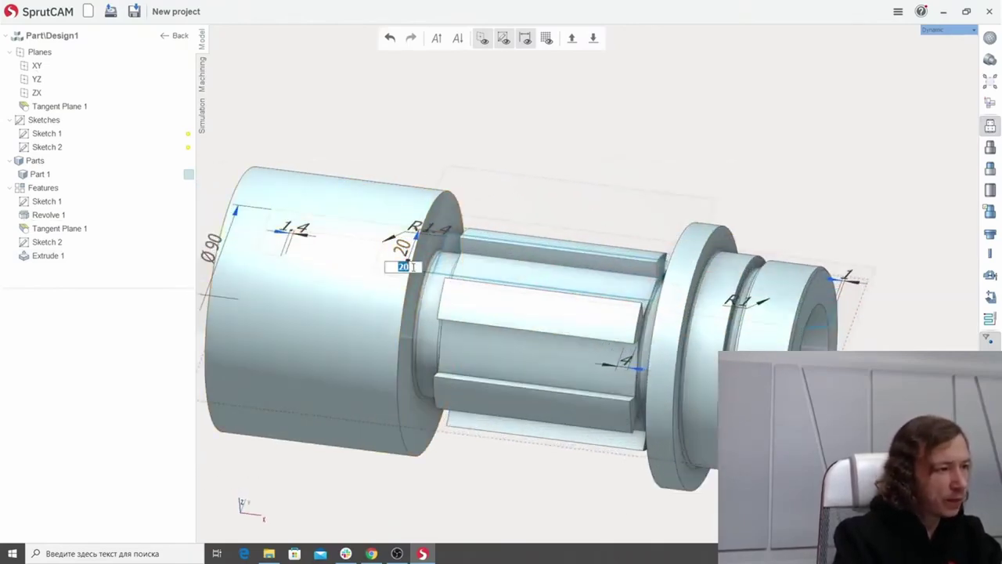
scroll(414, 267, "down", 4)
scroll(413, 266, "down", 1)
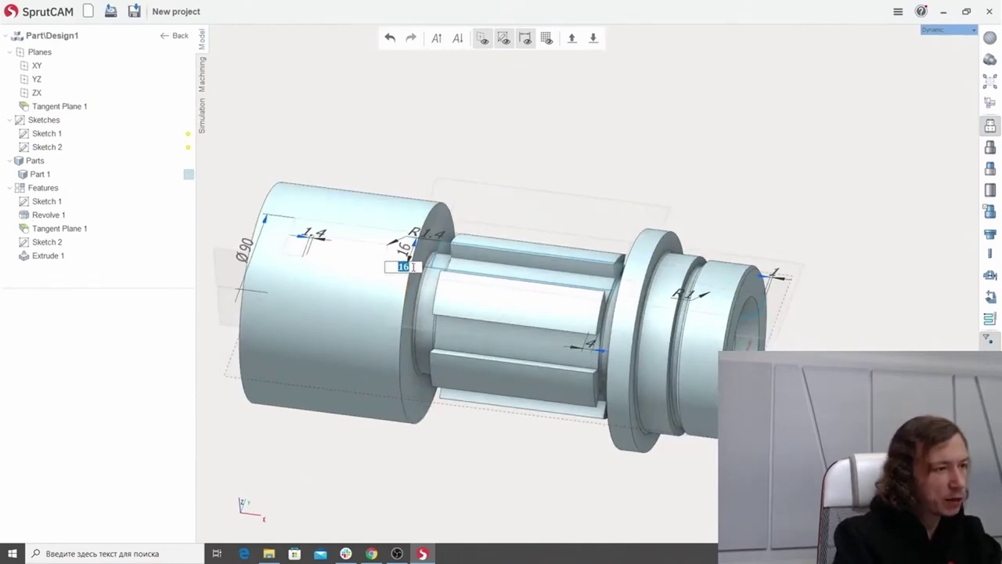
middle_click_drag(584, 128, 594, 125)
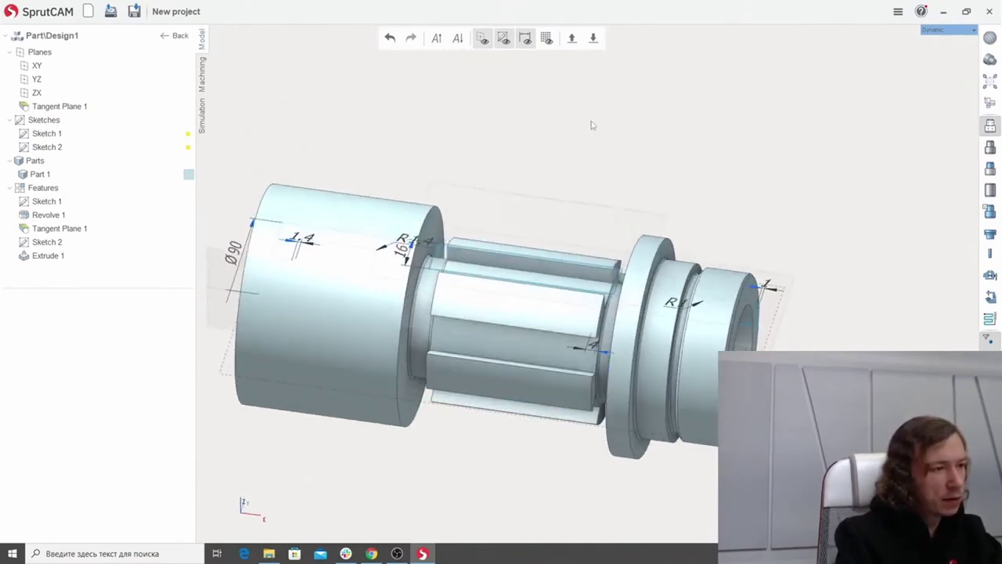
middle_click(608, 134)
Hide the filled areas of Sketch 2 and Sketch 1.
middle_click_drag(399, 132, 337, 176)
scroll(447, 260, "up", 2)
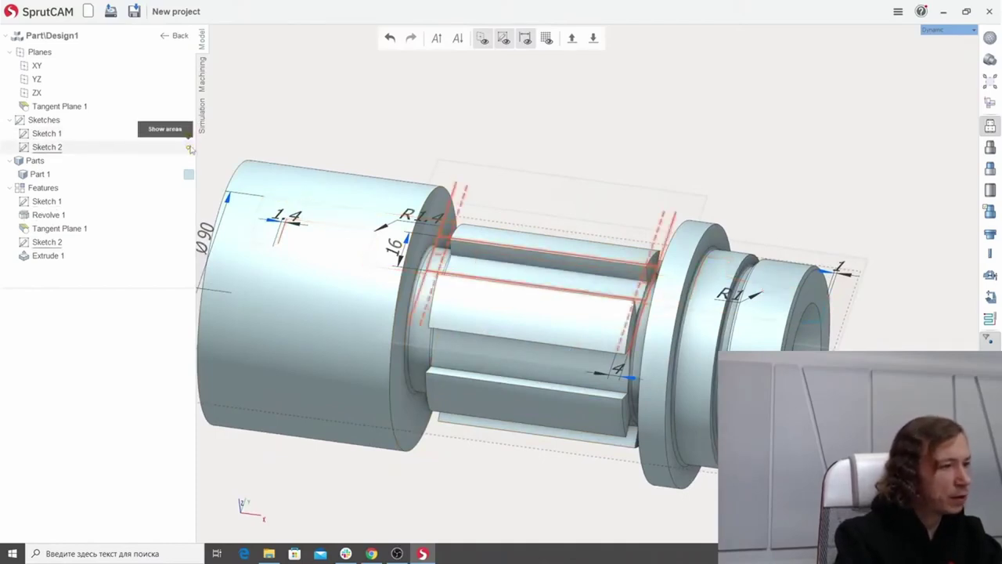
left_click(190, 148)
middle_click_drag(336, 79, 494, 130)
scroll(494, 130, "down", 3)
middle_click_drag(358, 149, 344, 160)
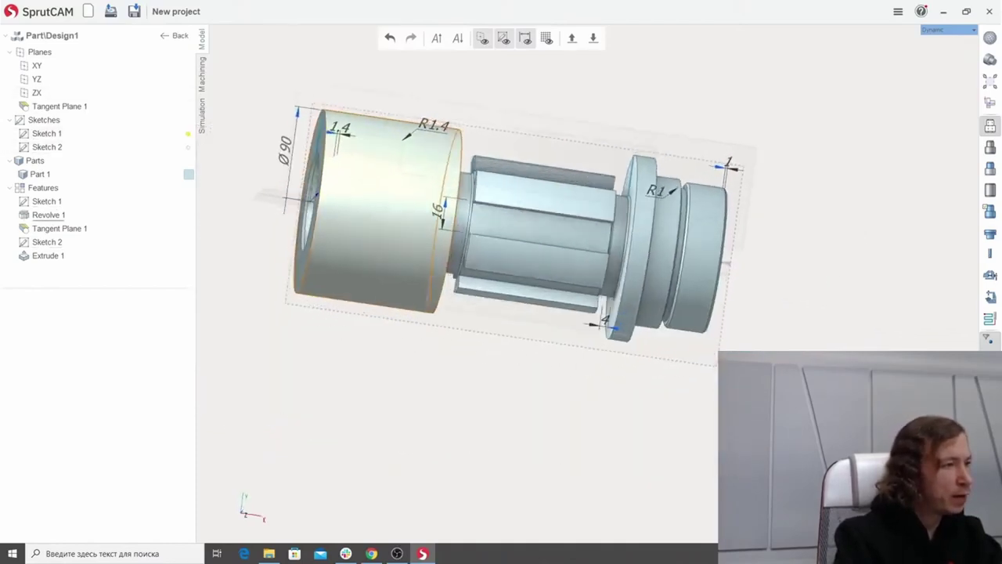
scroll(249, 122, "up", 5)
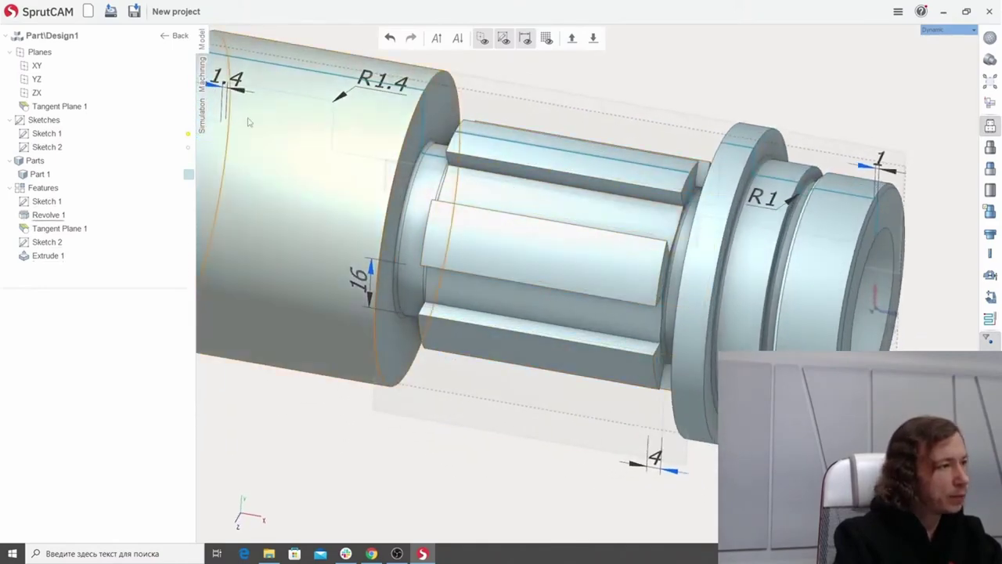
left_click(189, 137)
scroll(643, 203, "down", 5)
mouse_move(647, 202)
middle_mouse_down()
mouse_move(654, 121)
mouse_move(629, 125)
mouse_move(621, 181)
mouse_move(631, 120)
middle_mouse_up()
scroll(651, 135, "up", 3)
scroll(566, 142, "down", 3)
scroll(631, 120, "up", 1)
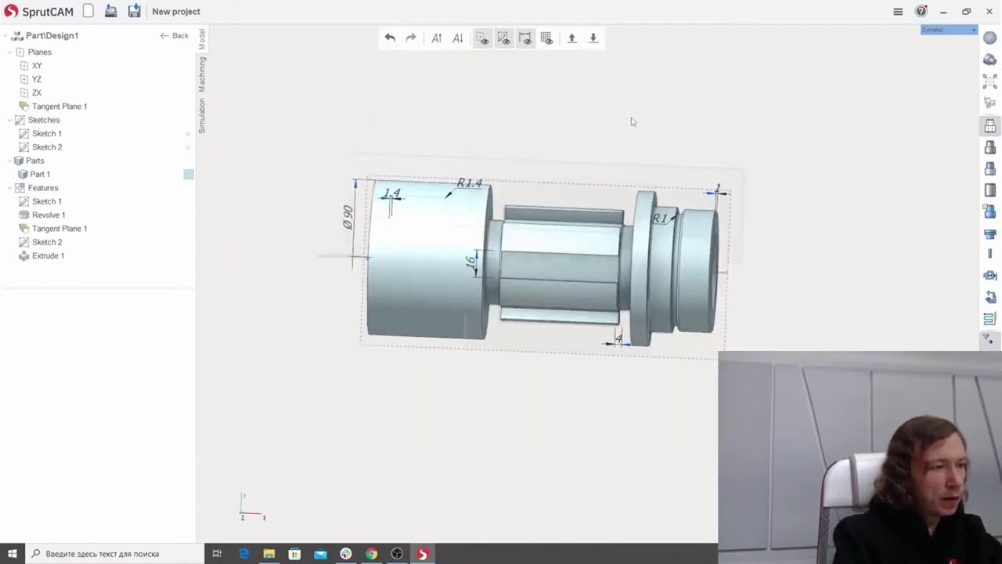
Create a tangent plane at 180° on the outer surface of the splined middle cylinder.
middle_click(631, 120)
middle_click_drag(785, 274, 772, 218)
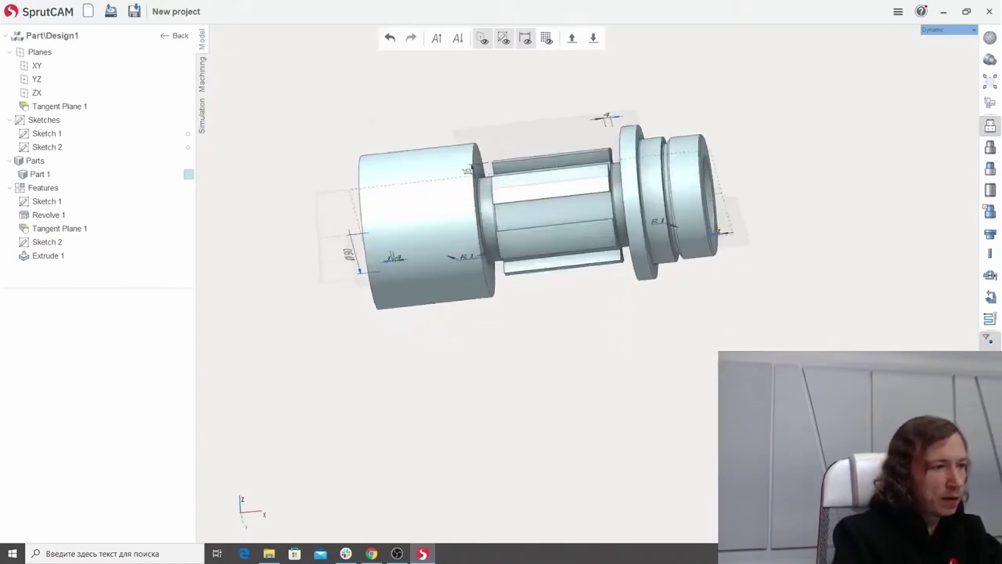
middle_click(772, 217)
scroll(774, 227, "up", 2)
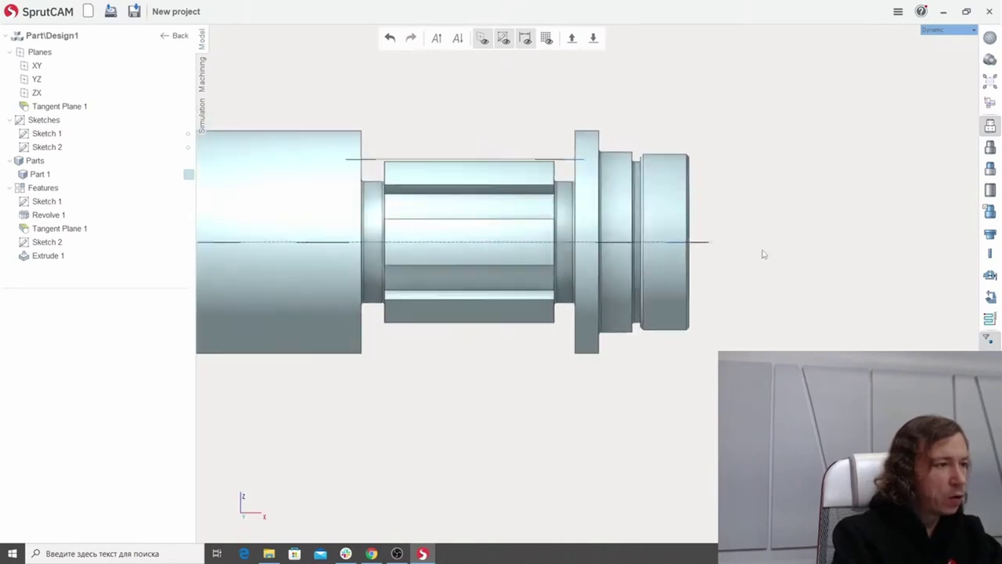
scroll(602, 230, "up", 2)
left_click(543, 245)
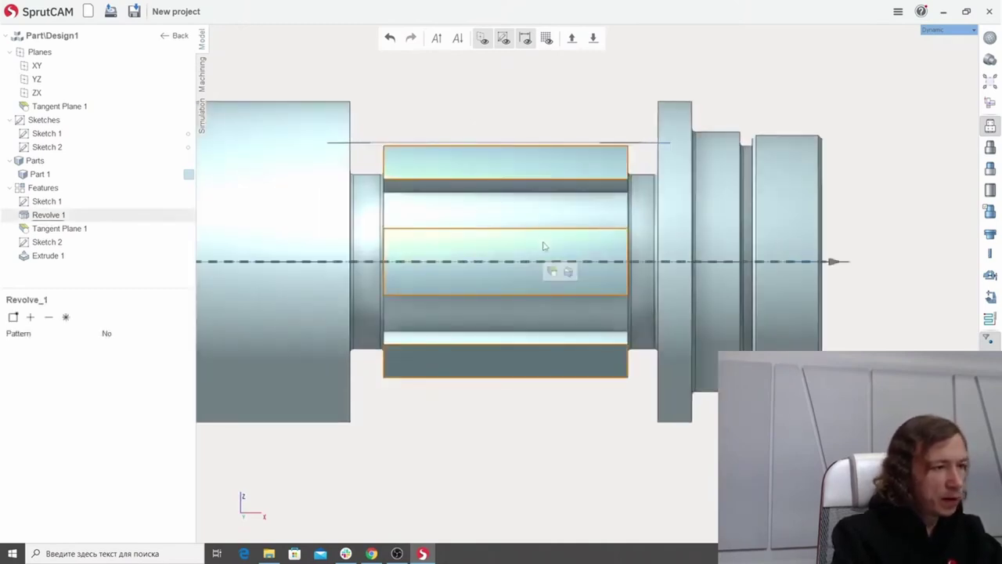
left_click(555, 276)
middle_click_drag(603, 161, 569, 142)
middle_click_drag(586, 206, 573, 205)
left_click(573, 205)
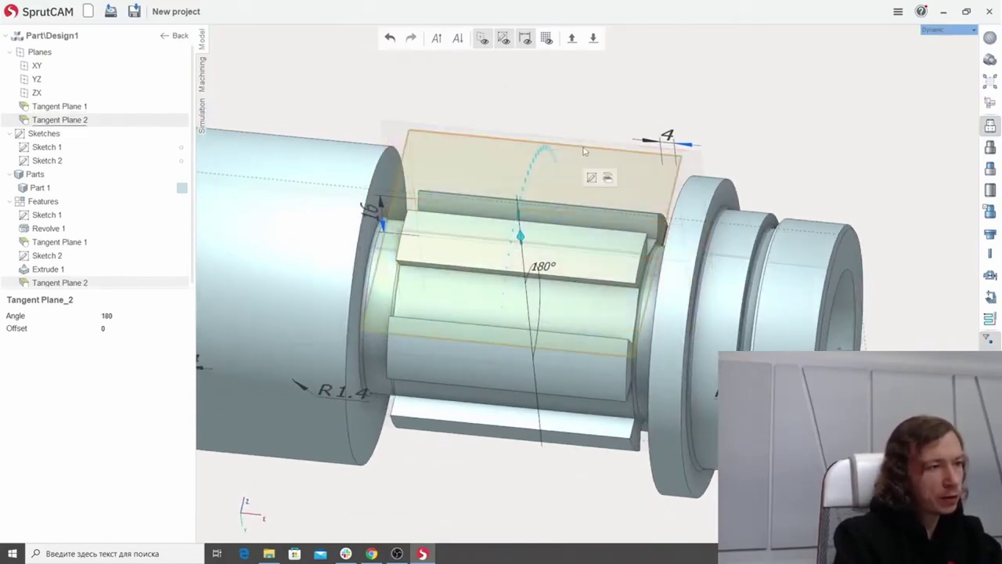
Sketch a 6 mm diameter circle on the new tangent plane, centred on the axis midway along the splined section, and finish the sketch.
left_click(591, 177)
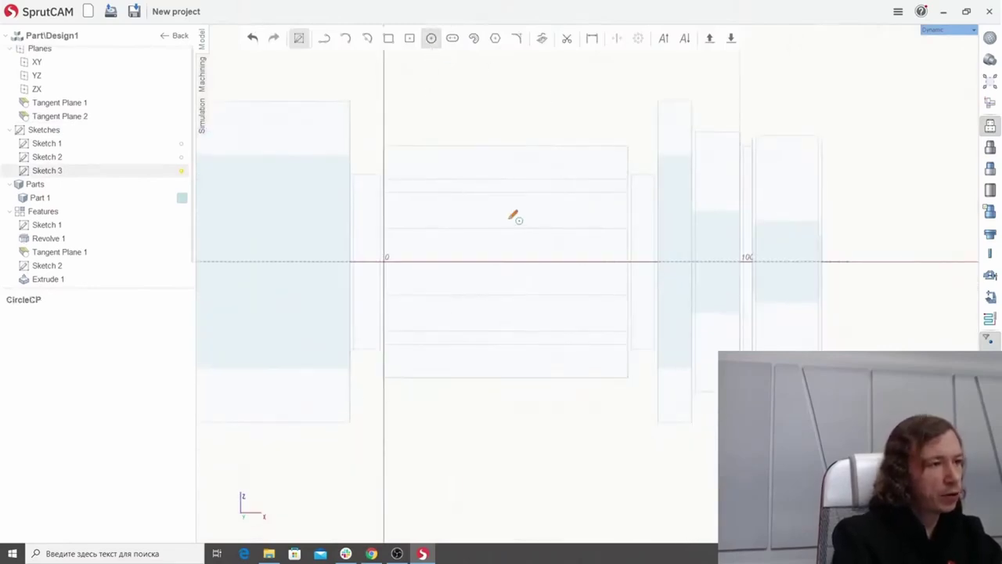
left_click(506, 260)
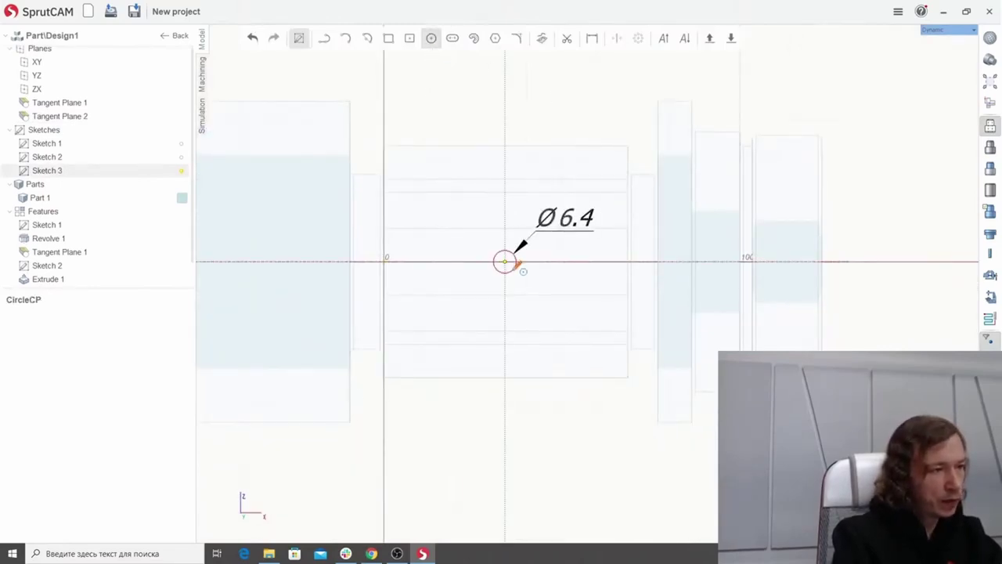
type("6")
key("Return")
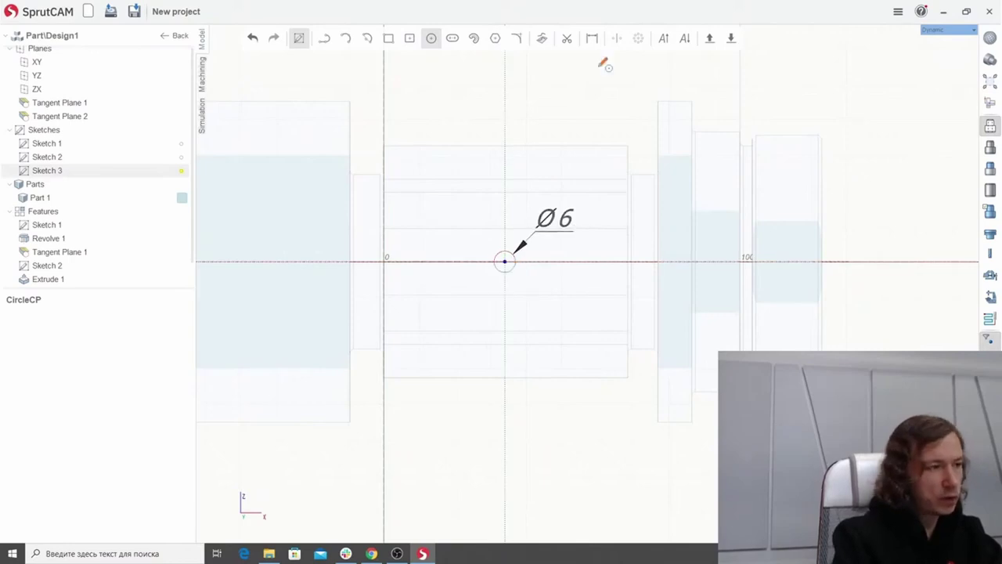
key("Escape")
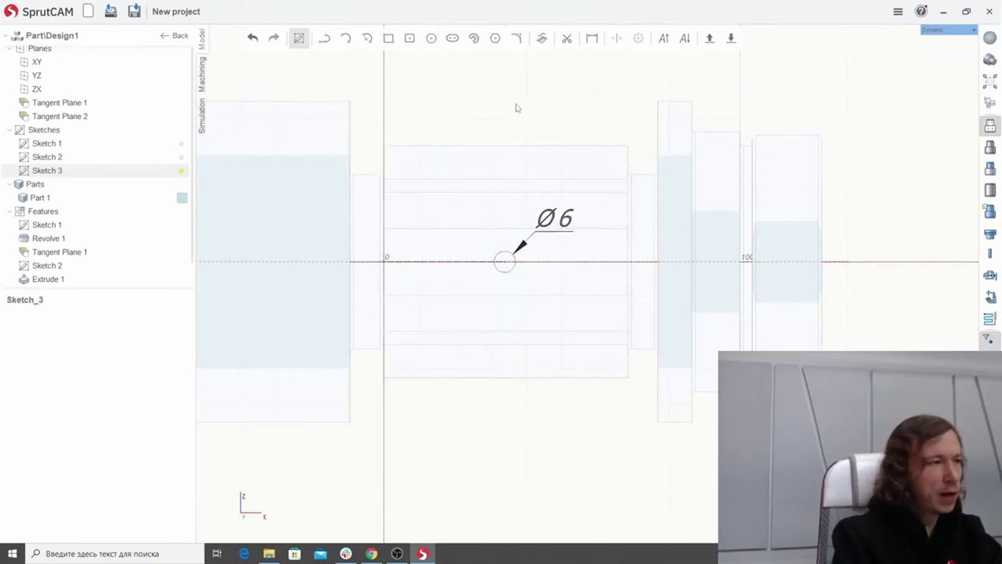
left_click(296, 41)
Extrude the 6 mm circle 16.6 mm inward to cut a hole into the spline tooth.
middle_click_drag(591, 259, 540, 215)
scroll(537, 227, "down", 3)
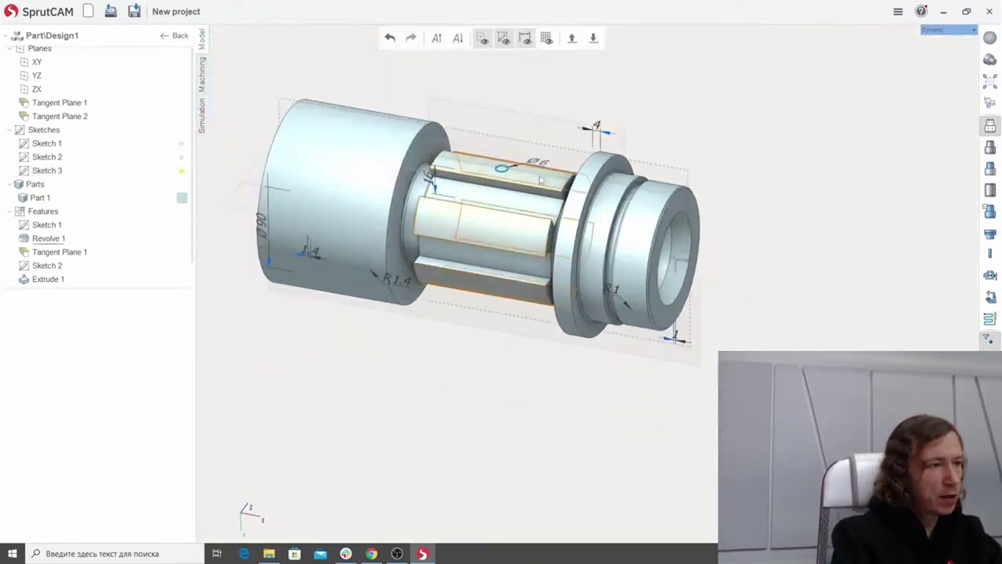
scroll(530, 169, "up", 6)
left_click_drag(443, 182, 471, 269)
scroll(483, 257, "down", 4)
middle_click_drag(527, 129, 523, 149)
scroll(523, 149, "down", 2)
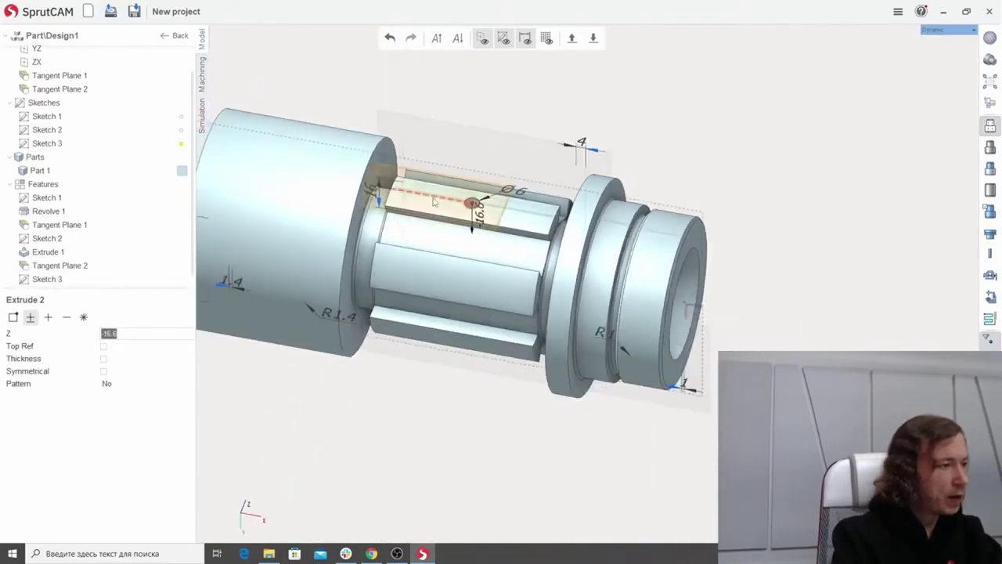
Add a new circular pattern to the hole cut, with 6 copies around the part's central axis.
left_click(184, 389)
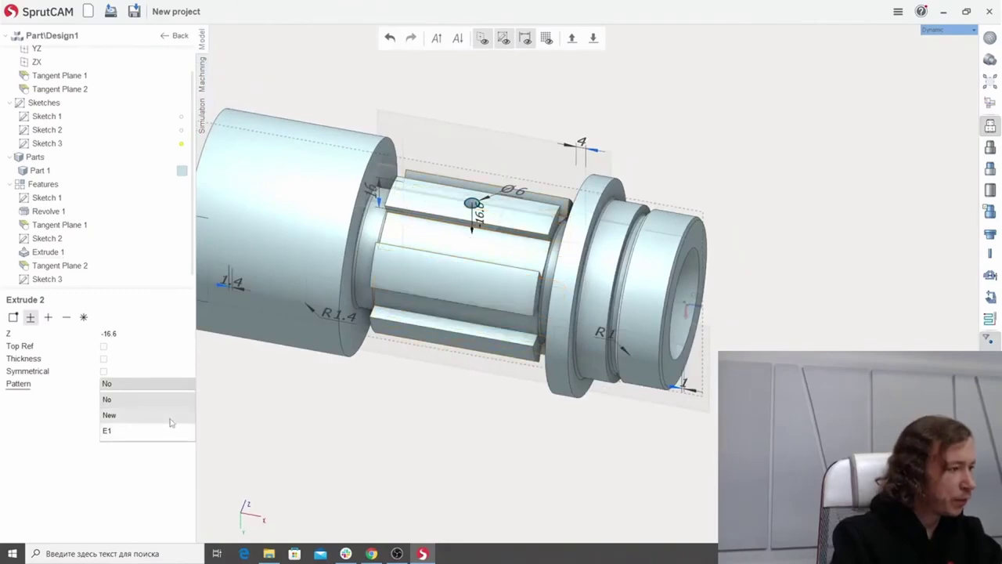
left_click(172, 413)
scroll(205, 416, "down", 2)
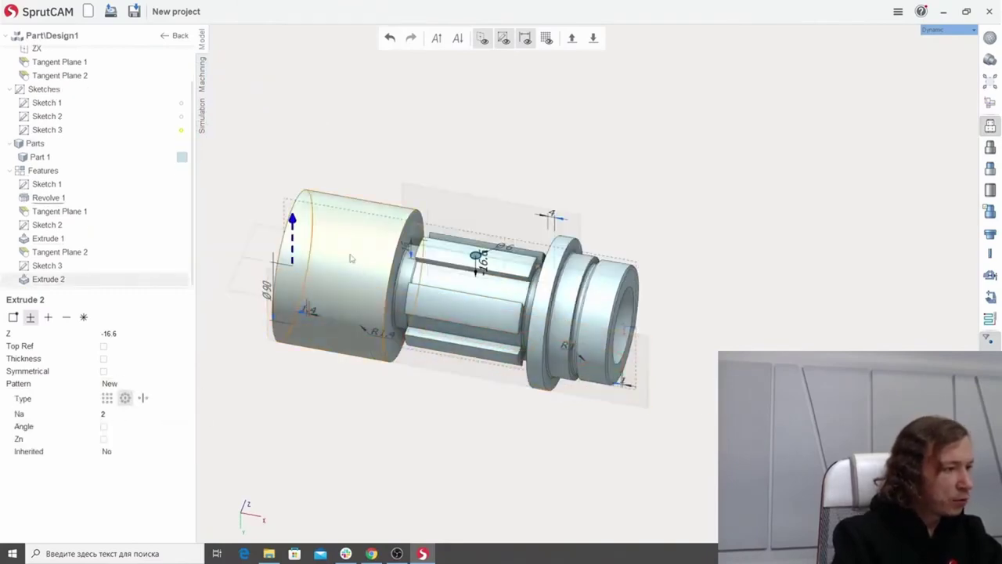
left_click(293, 251)
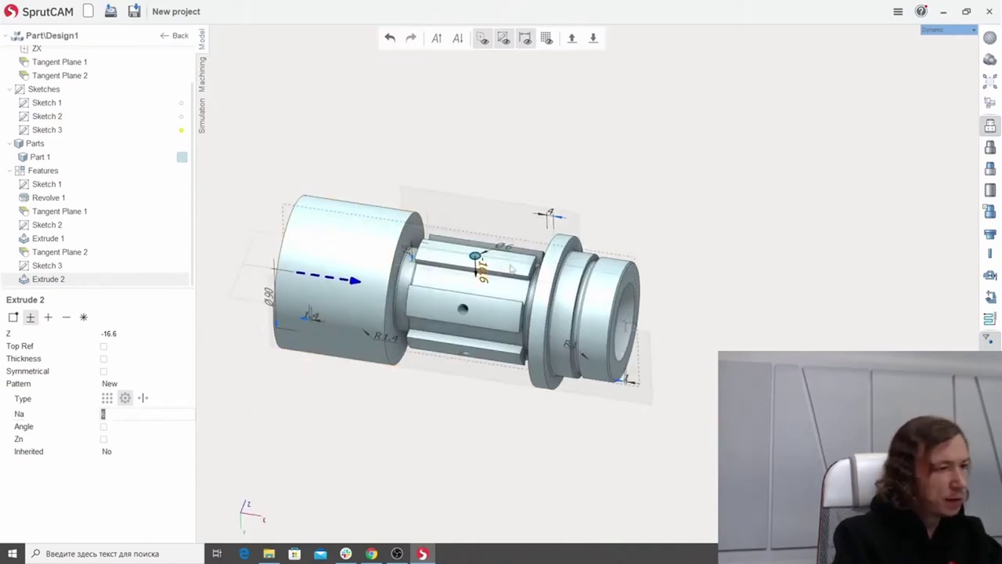
middle_click_drag(610, 218, 611, 233)
scroll(327, 264, "up", 3)
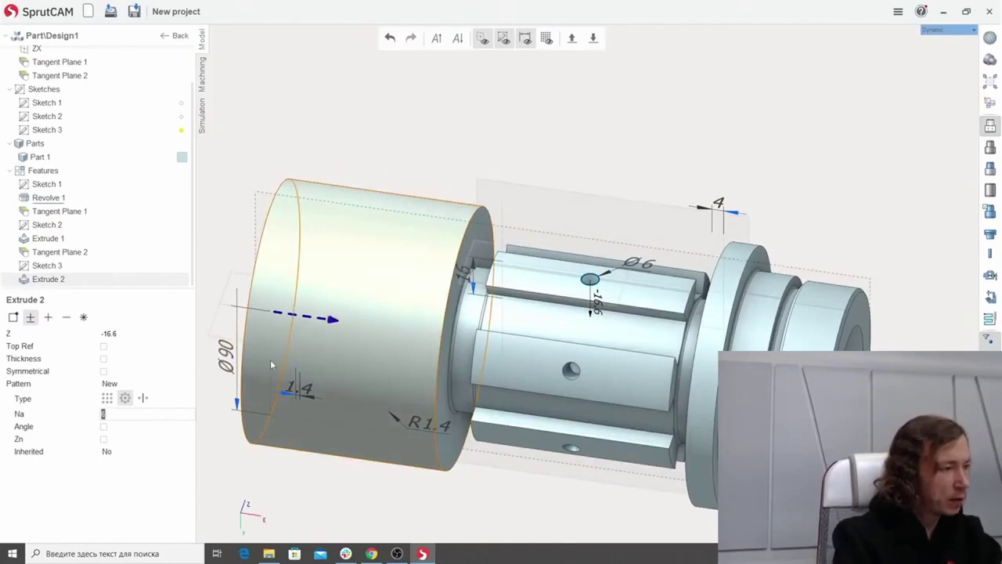
Extend the hole pattern along the axis with 3 holes per tooth, 20 mm apart, in the symmetric direction.
scroll(368, 327, "down", 2)
scroll(239, 306, "up", 2)
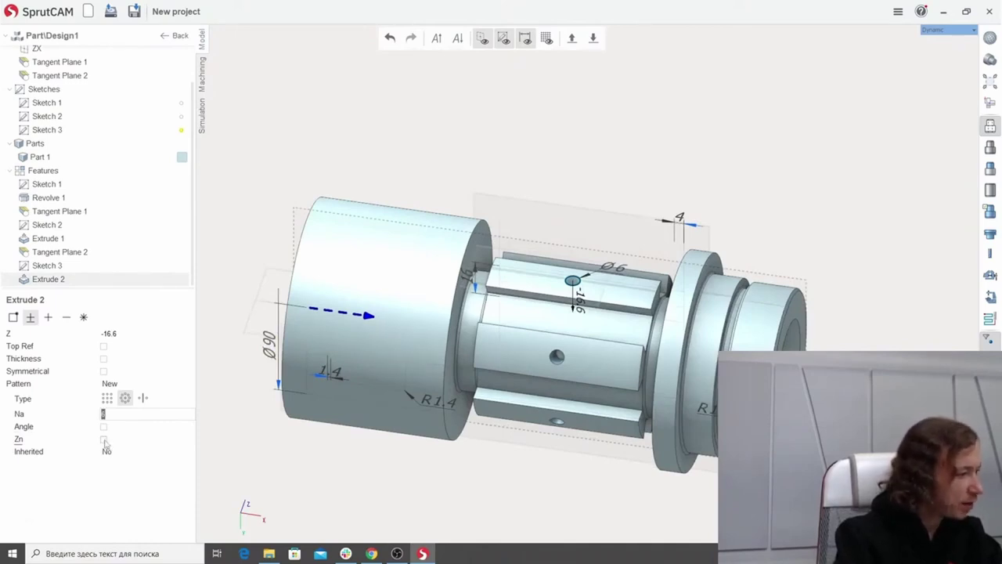
left_click(104, 440)
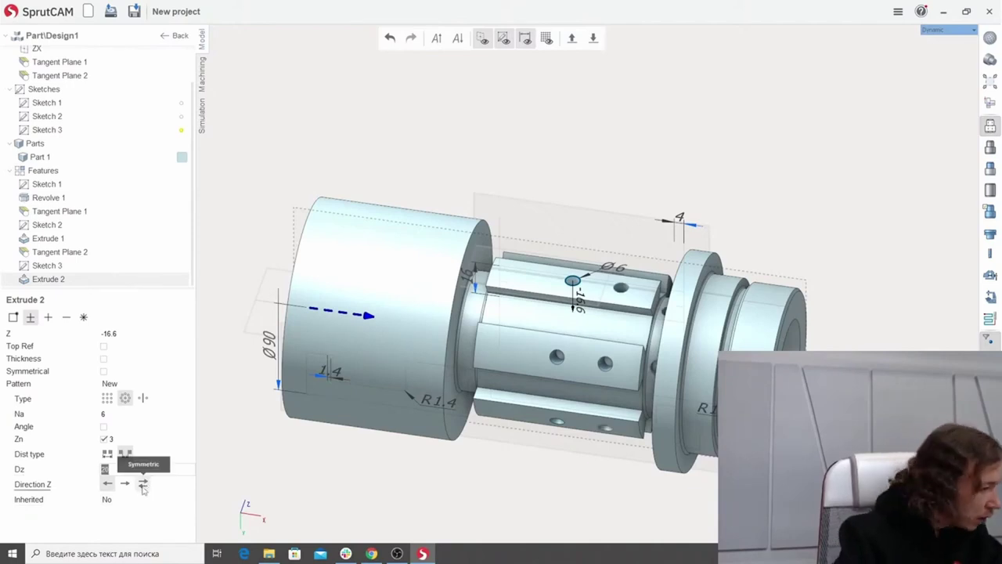
left_click(143, 484)
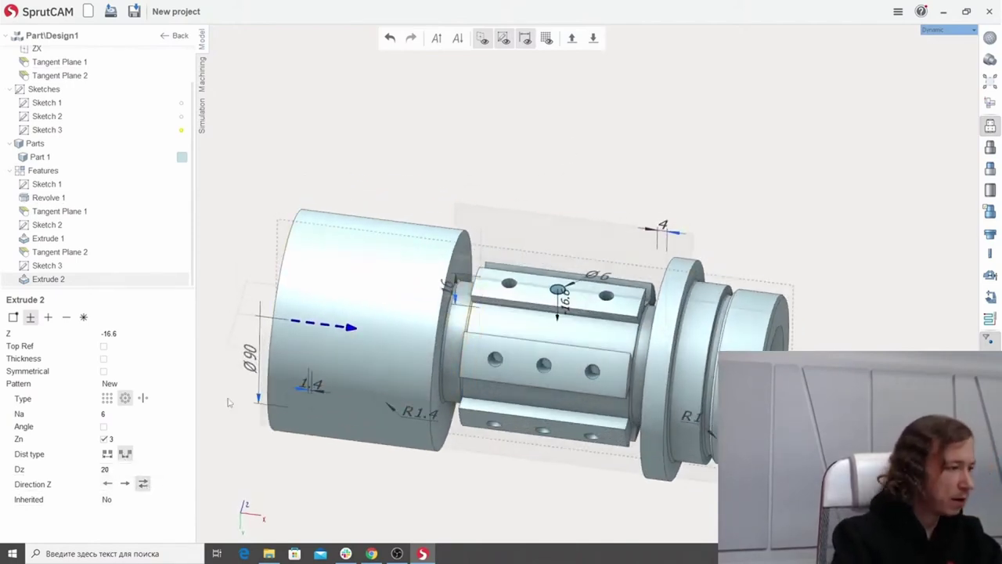
Hide the sketch of the 6 mm hole circle and close the hole cut's settings.
scroll(561, 296, "up", 2)
scroll(559, 291, "up", 1)
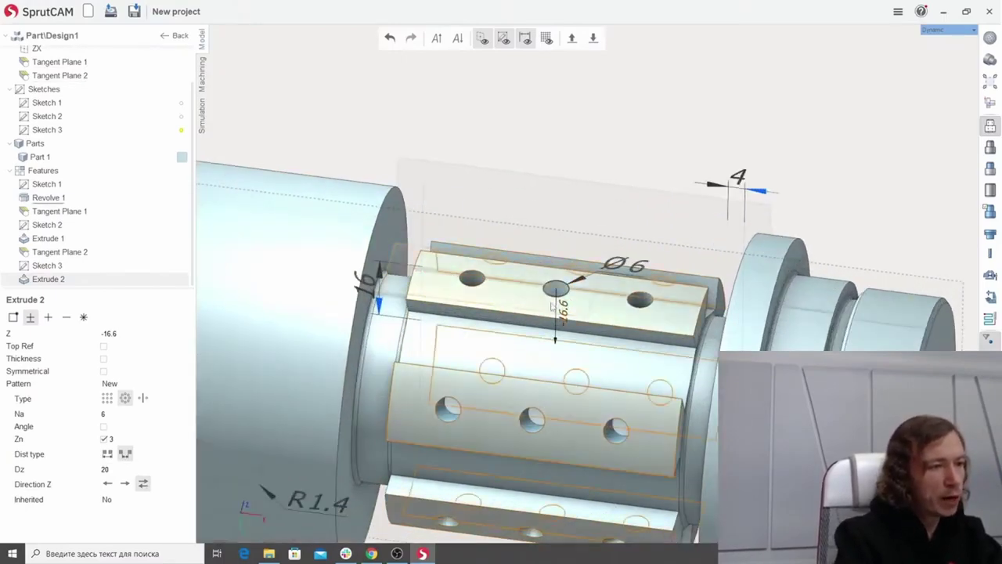
scroll(552, 286, "up", 2)
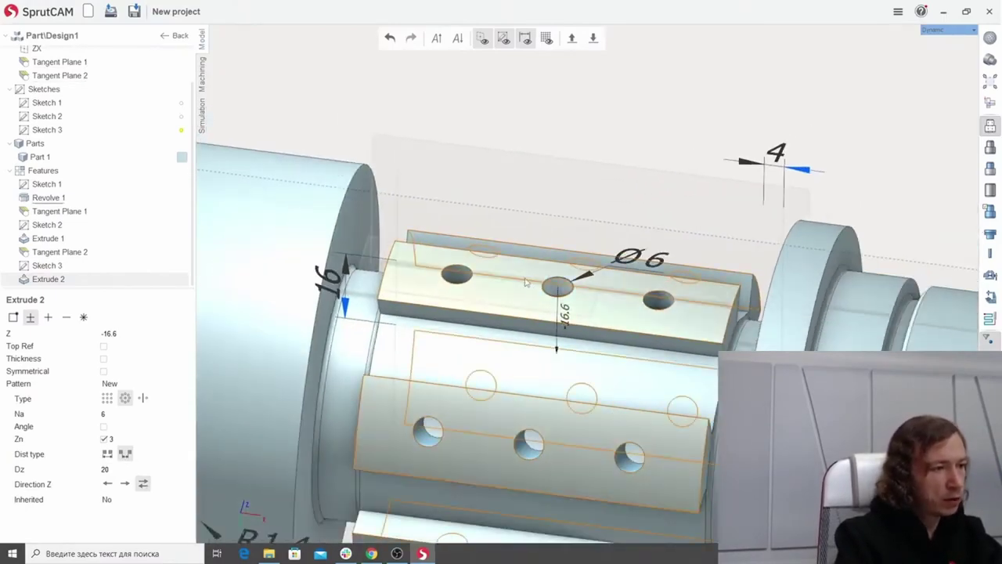
scroll(525, 256, "down", 1)
middle_click_drag(627, 152, 606, 153)
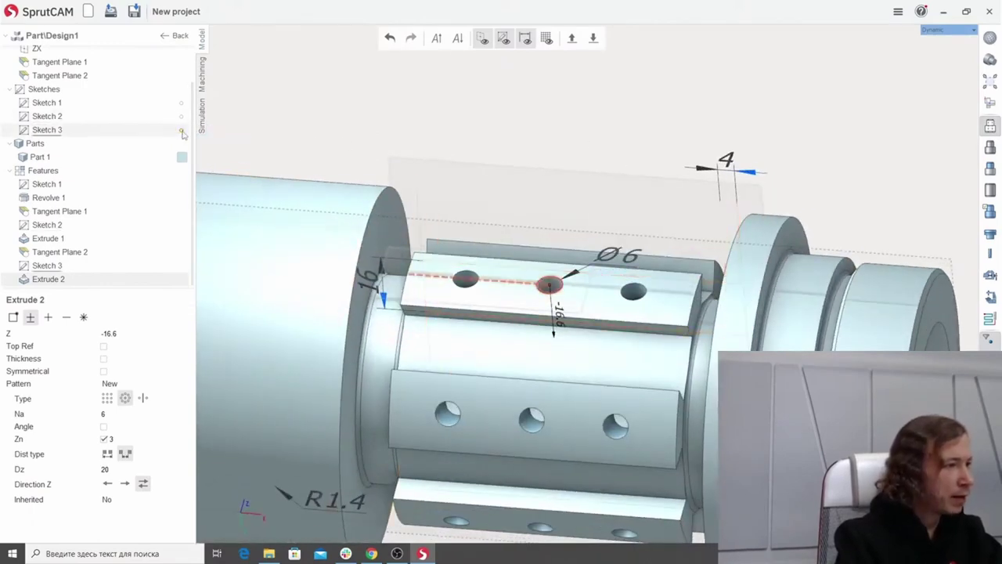
middle_click_drag(497, 119, 542, 133)
left_click(539, 129)
scroll(543, 123, "down", 1)
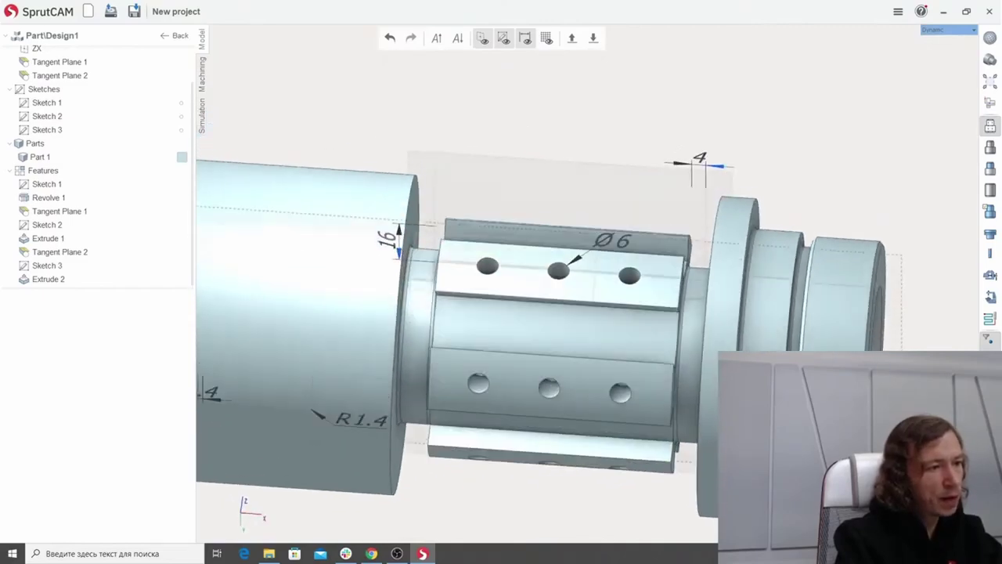
Create an axis plane through the middle hole of the upper spline tooth at 180° with zero offset, and start a sketch on it.
scroll(569, 212, "up", 5)
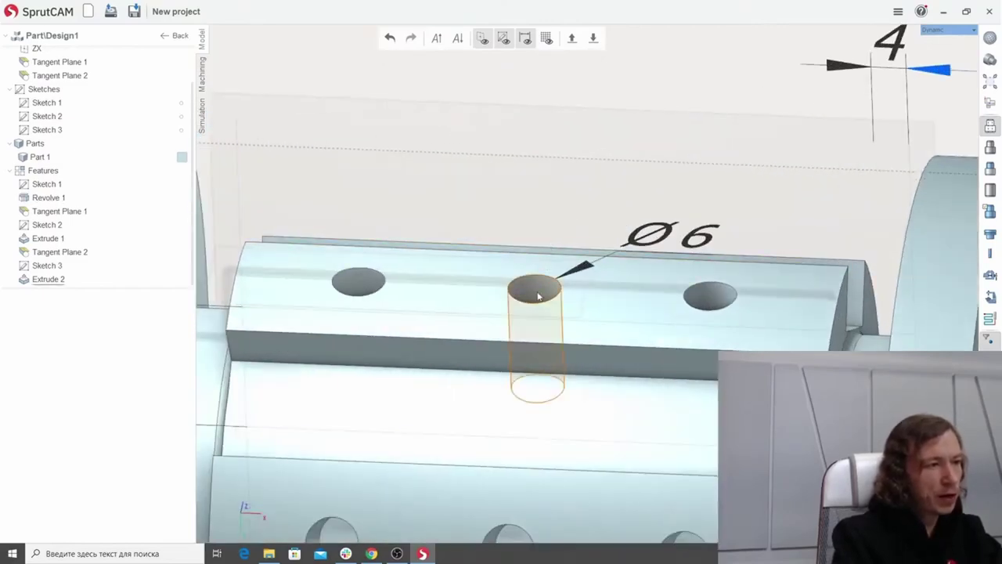
left_click(537, 297)
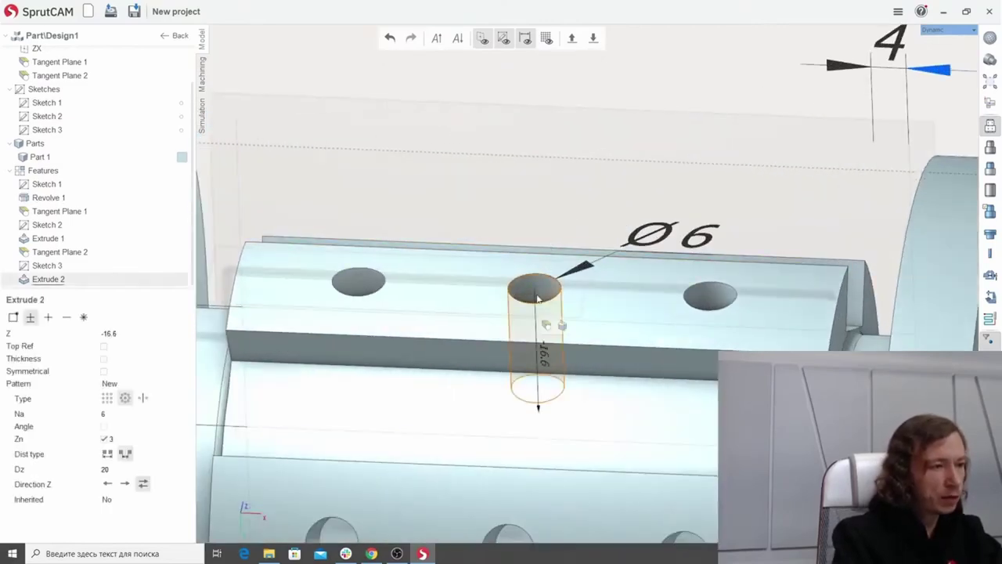
left_click(563, 326)
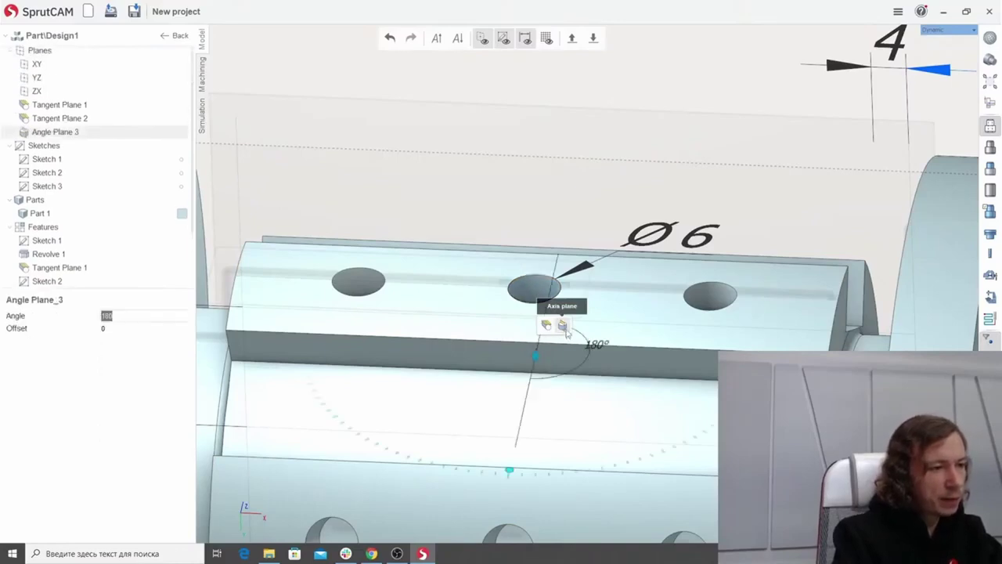
left_click(538, 288)
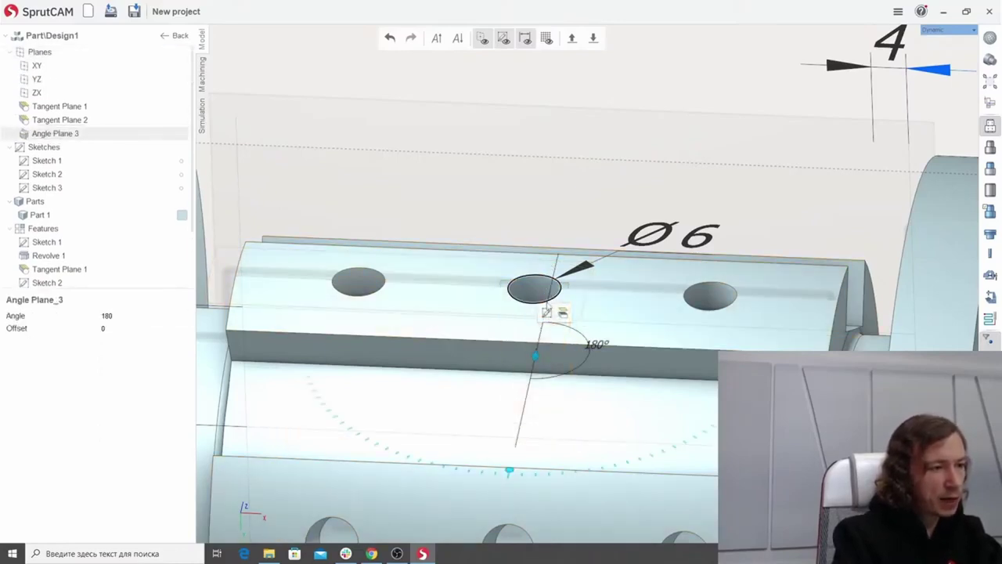
left_click(546, 313)
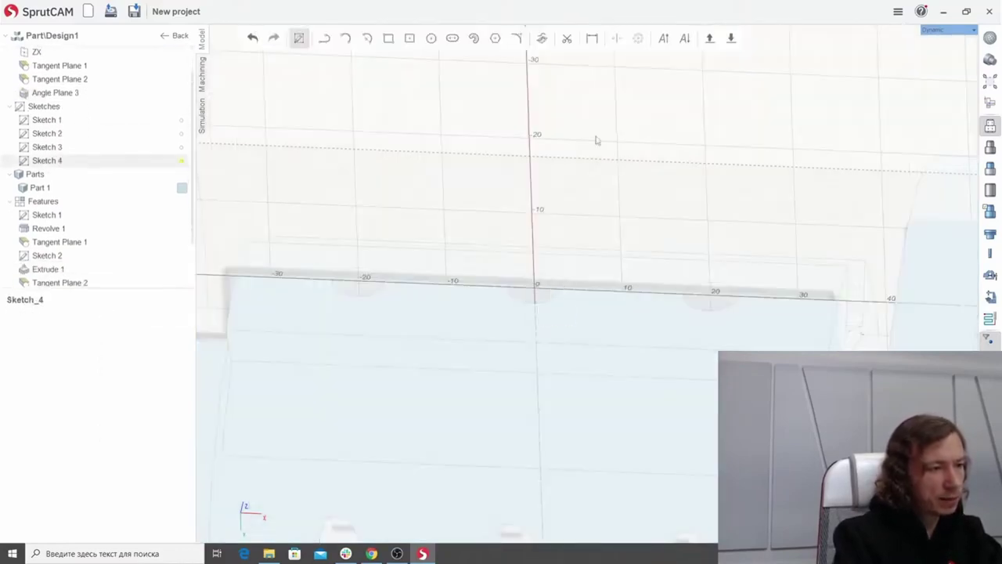
Import the middle hole's cylindrical face into the sketch as its two side lines.
left_click(542, 38)
scroll(557, 303, "up", 2)
scroll(553, 293, "up", 2)
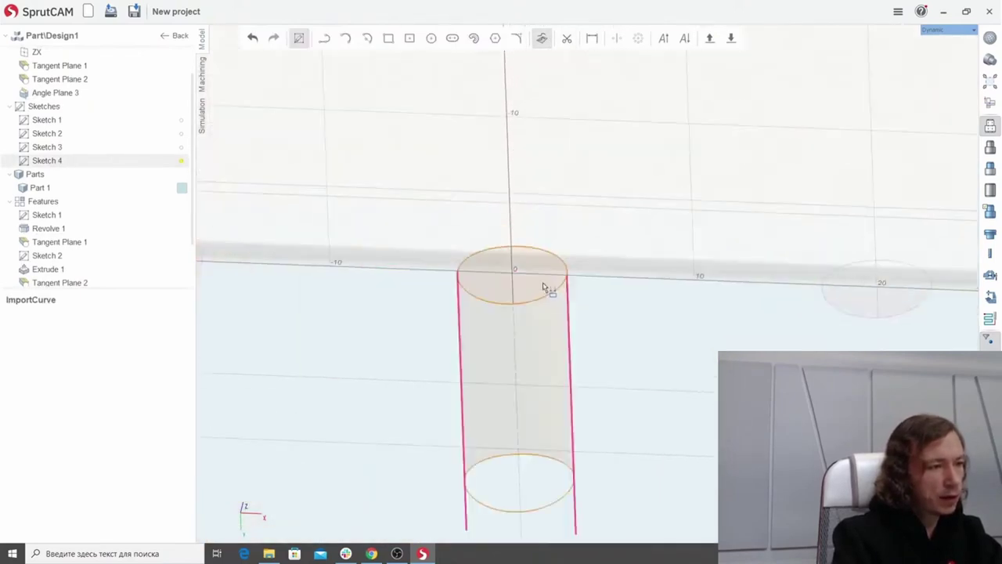
left_click(544, 278)
scroll(546, 270, "down", 5)
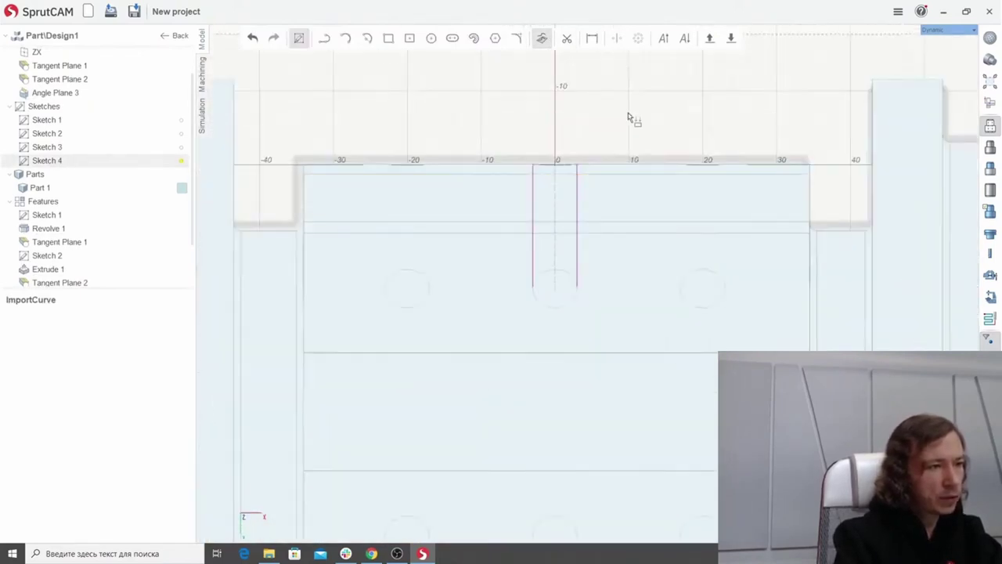
scroll(631, 117, "up", 1)
Draw a four-sided polygon with the Inscribed option, about 3.7 mm in diameter, centred on the upper end of the hole's right side line.
left_click(496, 38)
scroll(457, 132, "down", 2)
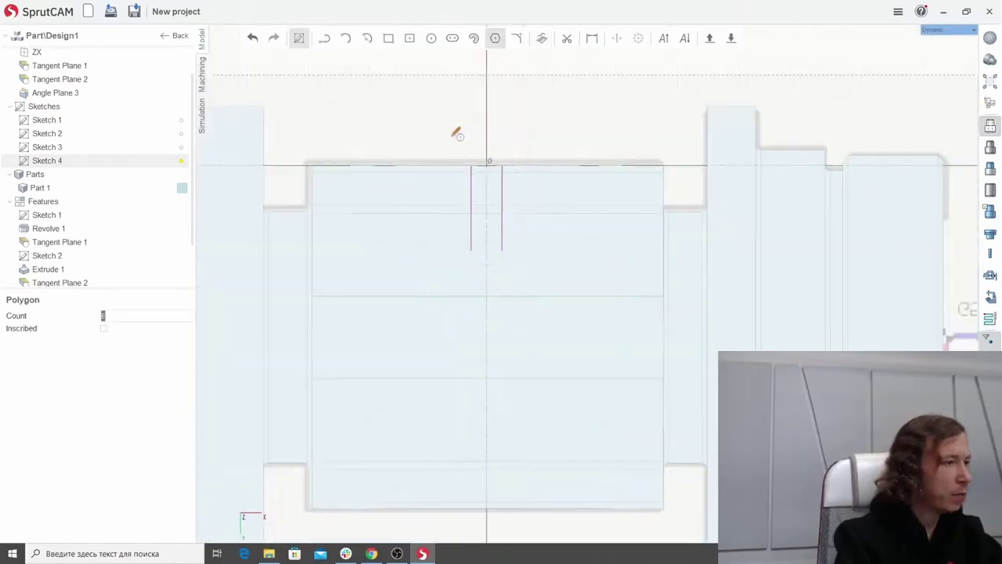
scroll(431, 105, "up", 1)
scroll(573, 125, "down", 3)
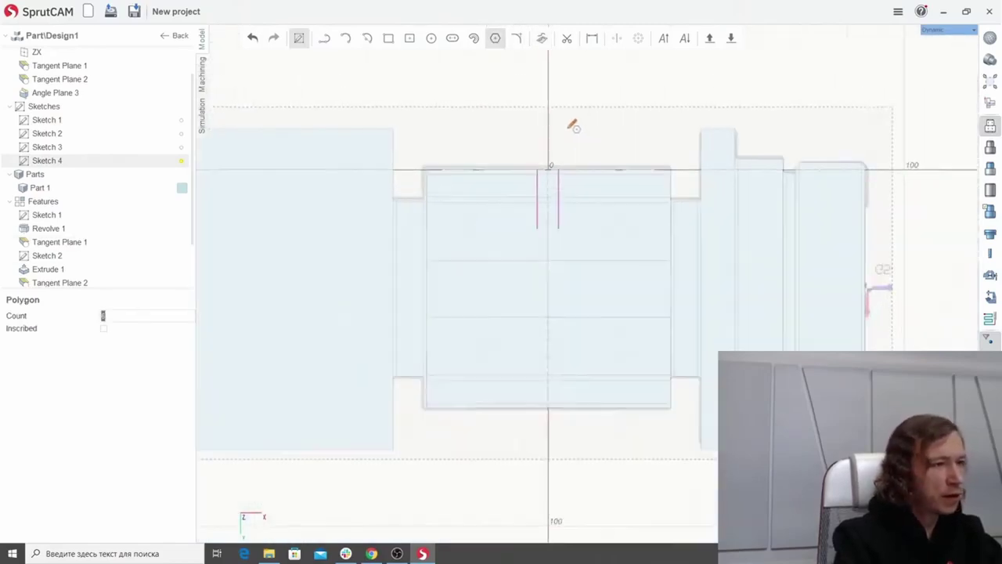
scroll(376, 181, "up", 2)
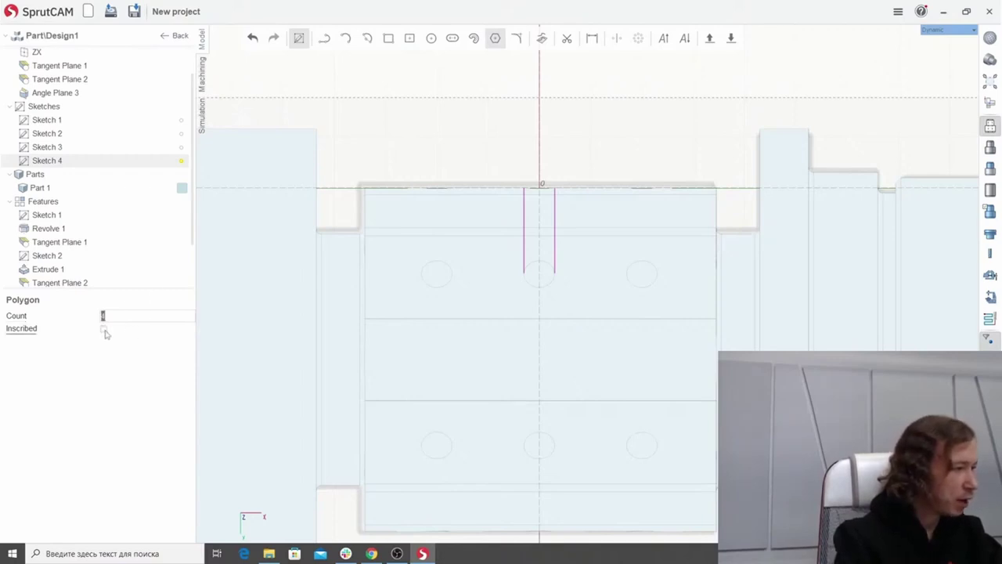
left_click(104, 330)
scroll(394, 292, "down", 3)
scroll(353, 288, "up", 3)
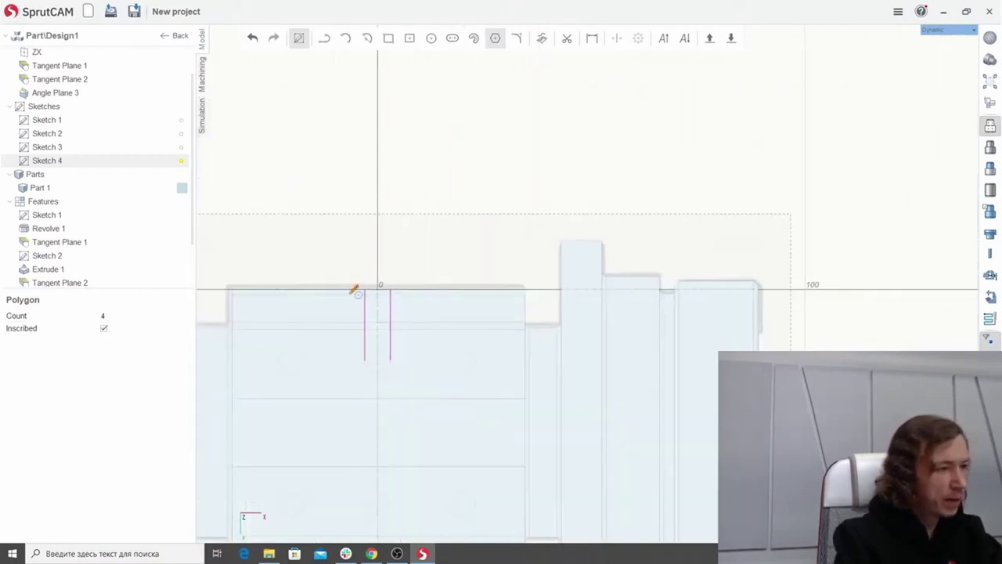
left_click(379, 290)
scroll(391, 289, "up", 3)
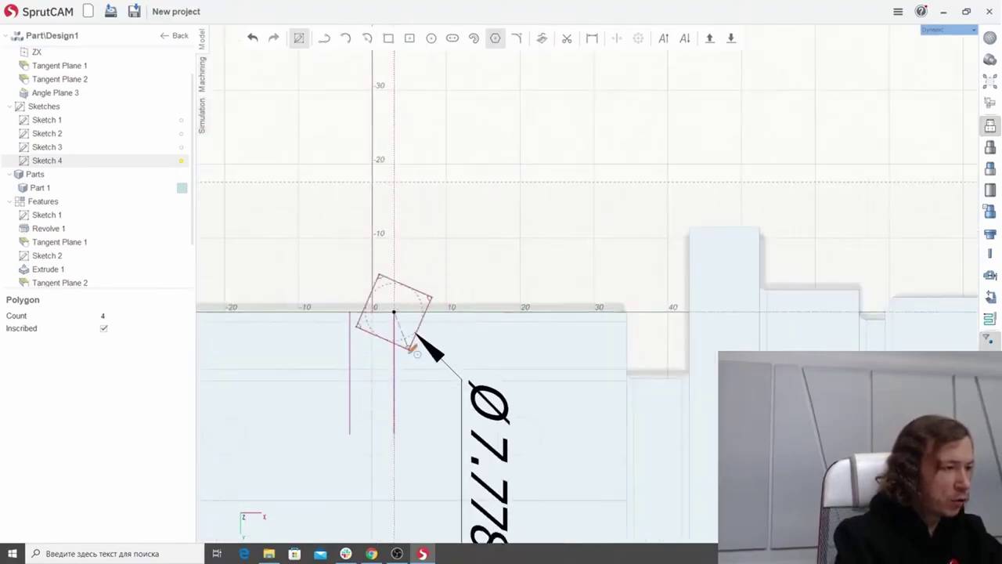
scroll(394, 334, "up", 1)
scroll(395, 334, "up", 2)
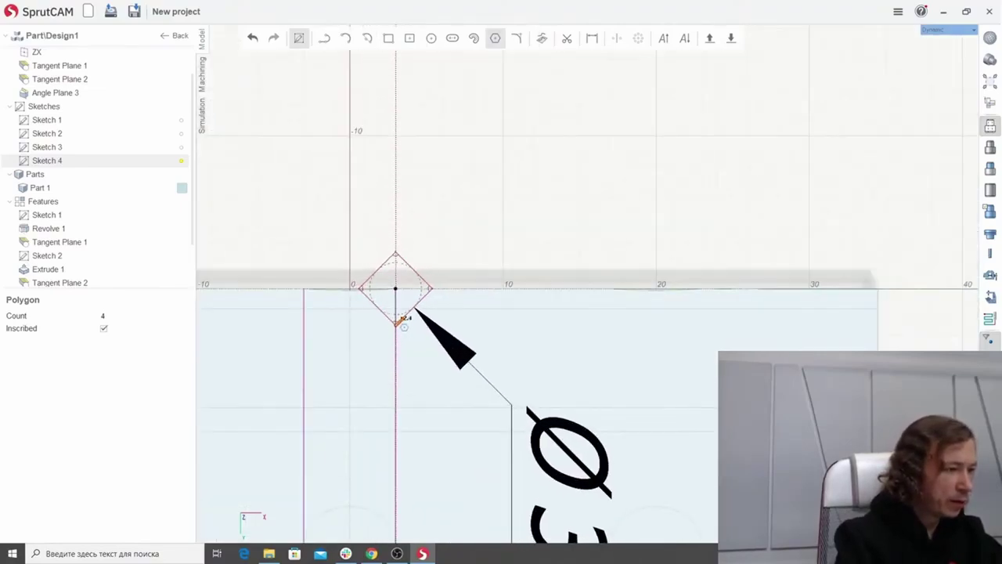
left_click(396, 327)
scroll(489, 254, "down", 5)
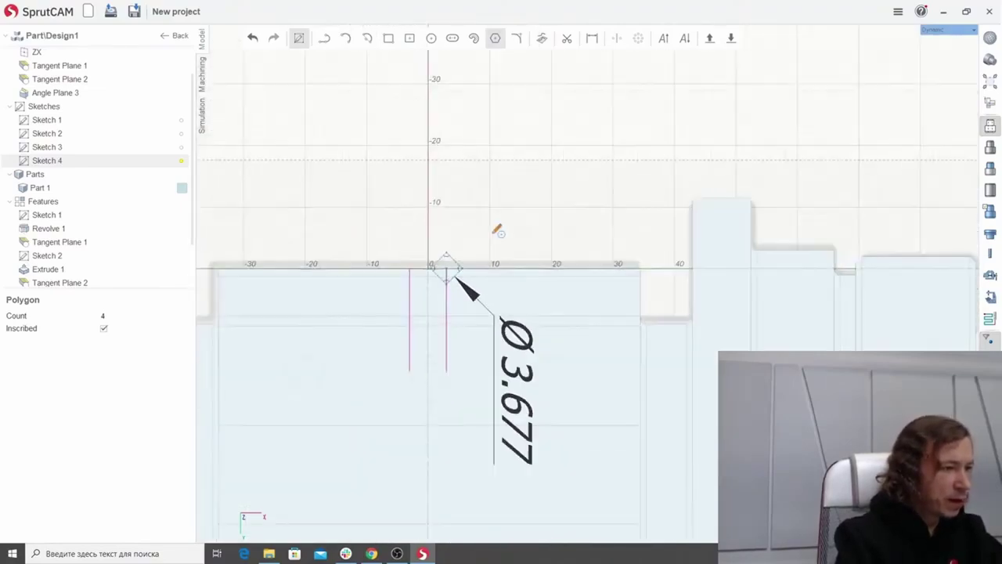
key("Escape")
Constrain the square's lower corner to the imported right side line of the hole.
scroll(480, 248, "up", 5)
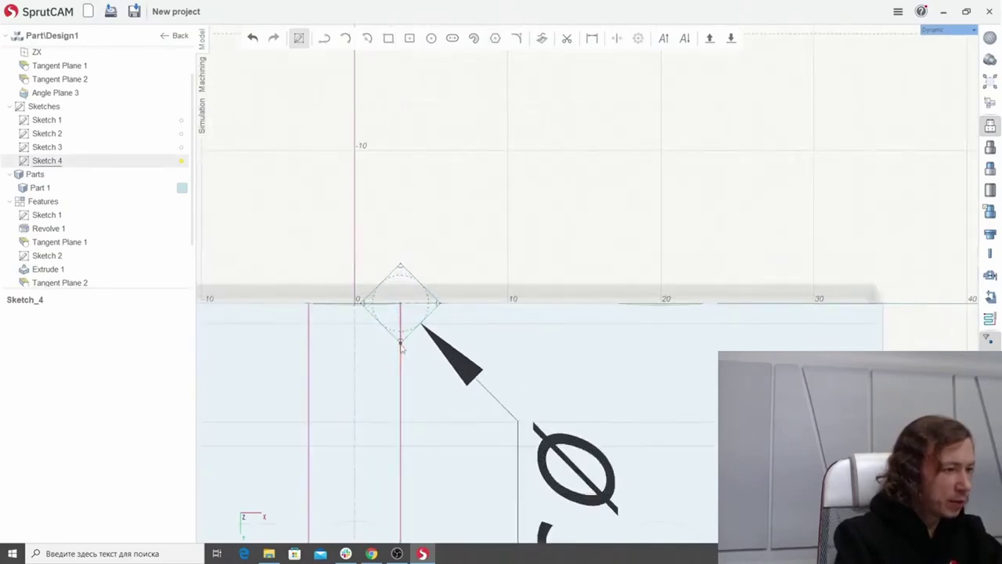
left_click(401, 350)
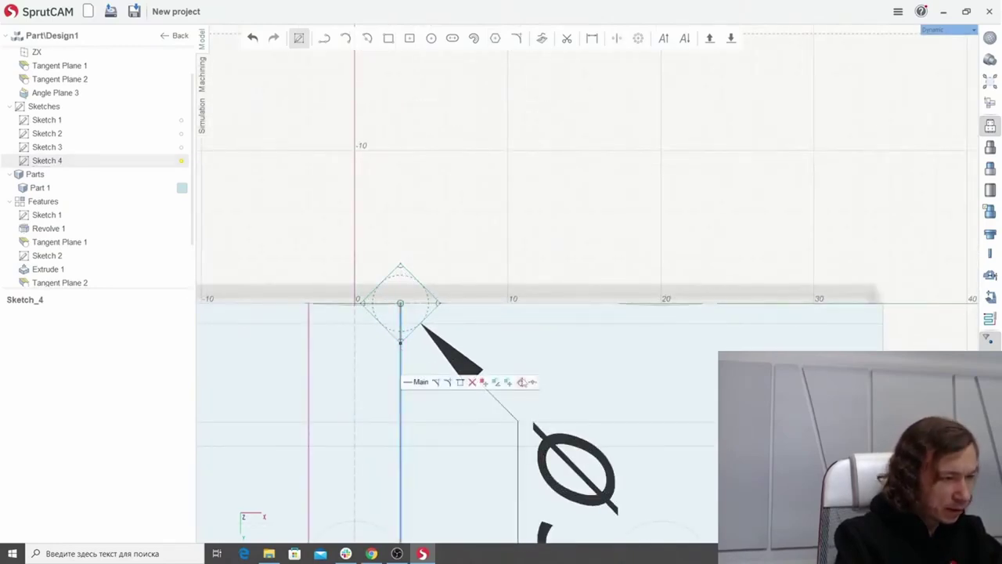
left_click(523, 383)
scroll(530, 224, "down", 5)
scroll(472, 252, "up", 4)
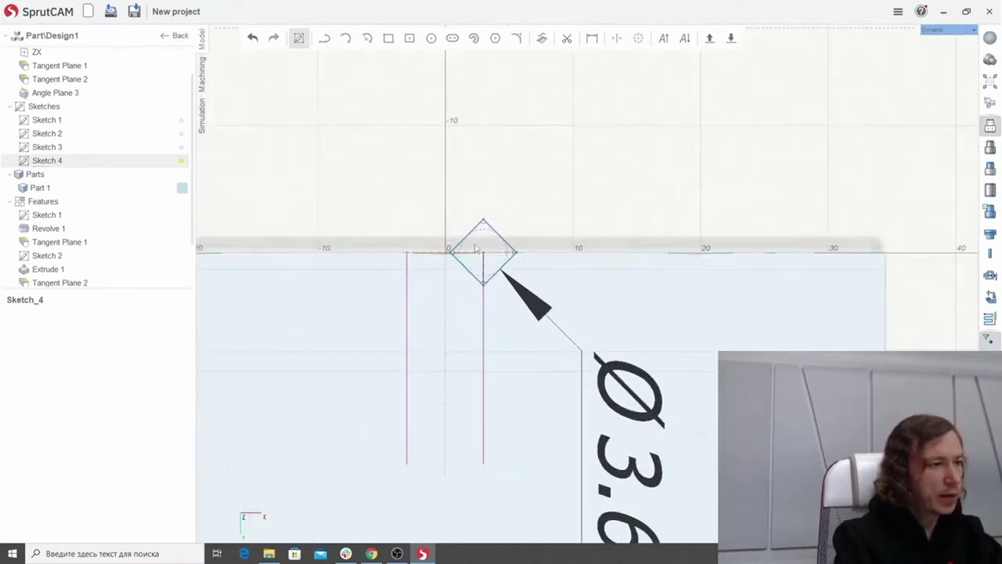
scroll(475, 248, "up", 1)
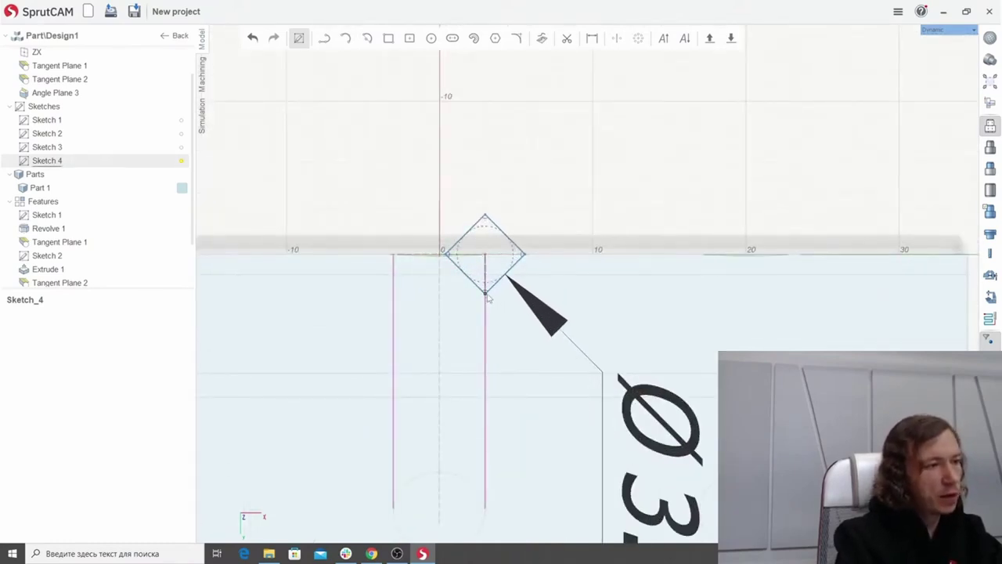
Set the square's circle diameter to 3 mm and finish the sketch.
scroll(583, 223, "down", 4)
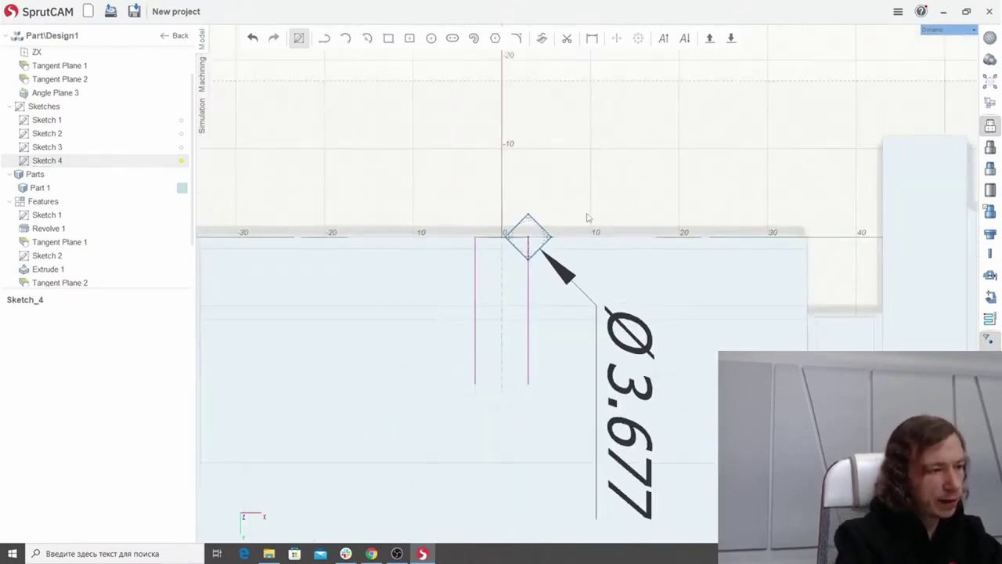
double_click(627, 359)
type("3")
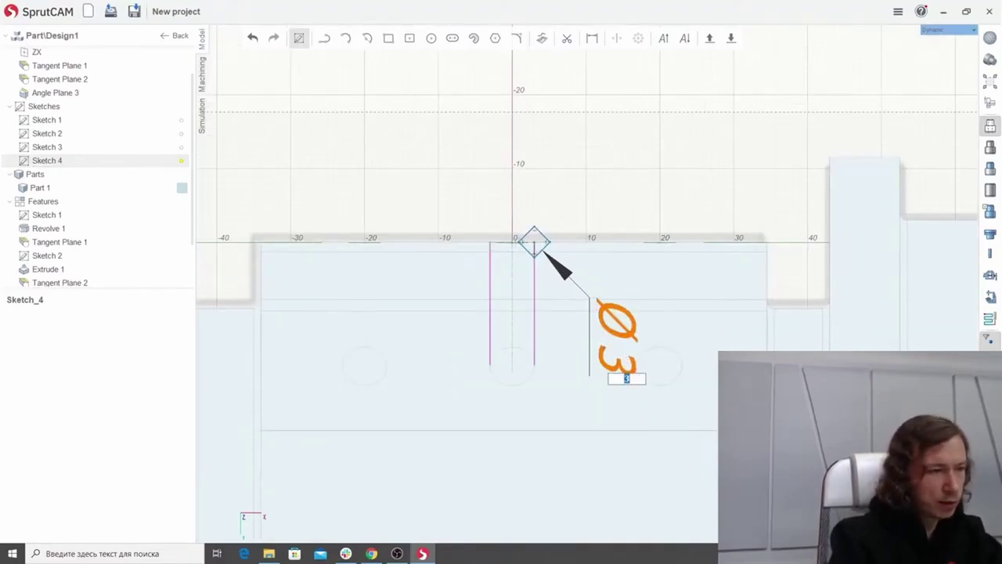
key("Return")
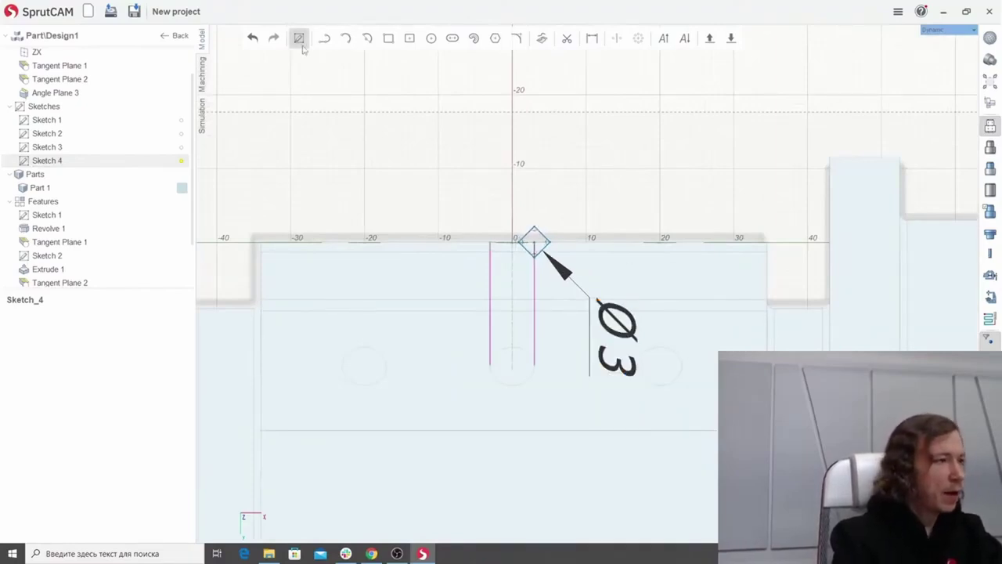
left_click(299, 38)
Revolve the square profile around the middle hole's axis.
scroll(596, 203, "up", 5)
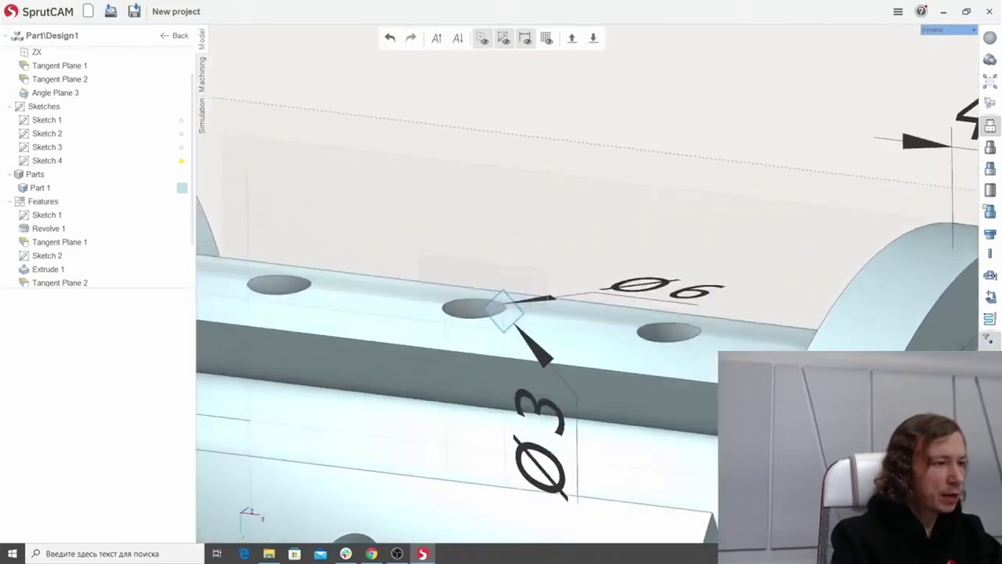
scroll(596, 205, "down", 5)
scroll(580, 219, "up", 5)
left_click(538, 270)
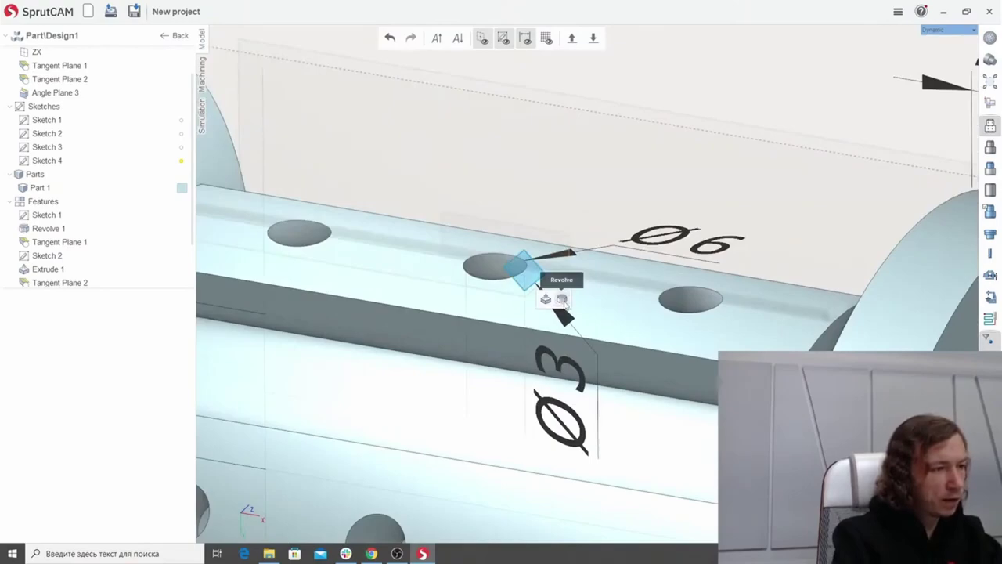
left_click(563, 300)
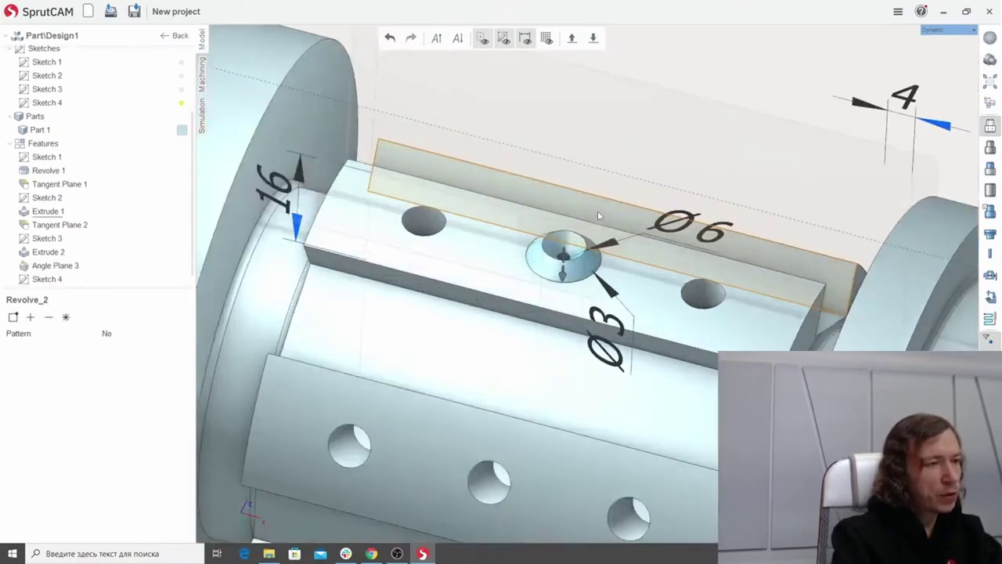
Switch the new revolve to remove material, cutting a chamfer around the middle hole's rim.
scroll(598, 216, "up", 1)
middle_click_drag(598, 216, 598, 205)
scroll(598, 205, "down", 5)
scroll(606, 202, "up", 5)
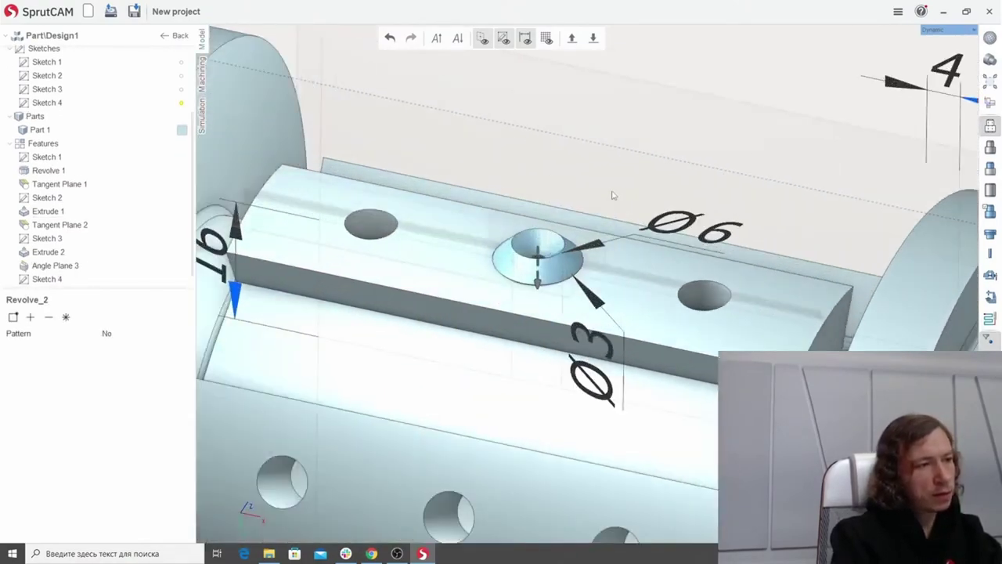
scroll(538, 243, "up", 3)
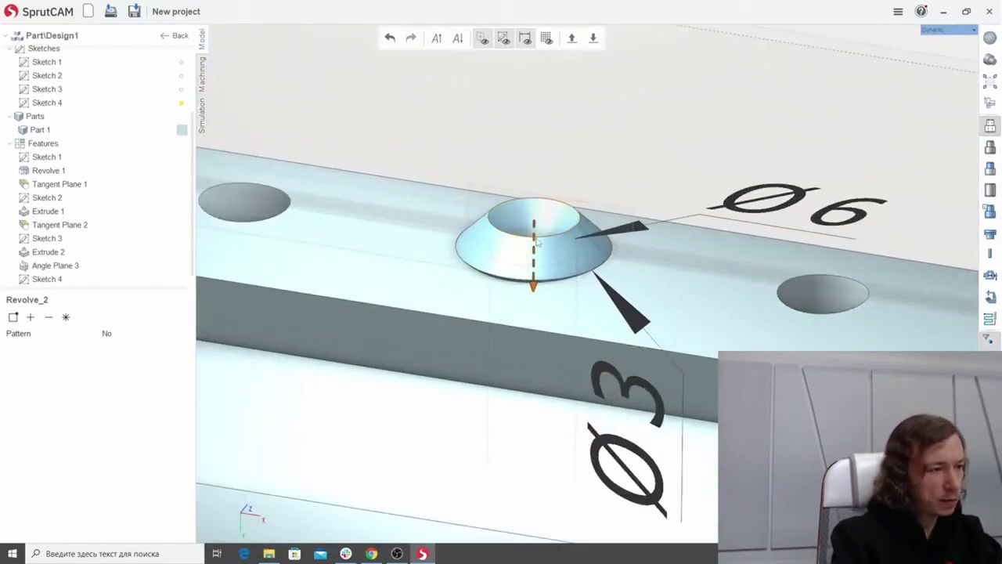
mouse_move(538, 242)
middle_mouse_down()
mouse_move(538, 198)
mouse_move(540, 237)
middle_mouse_up()
scroll(542, 225, "down", 5)
scroll(539, 197, "up", 3)
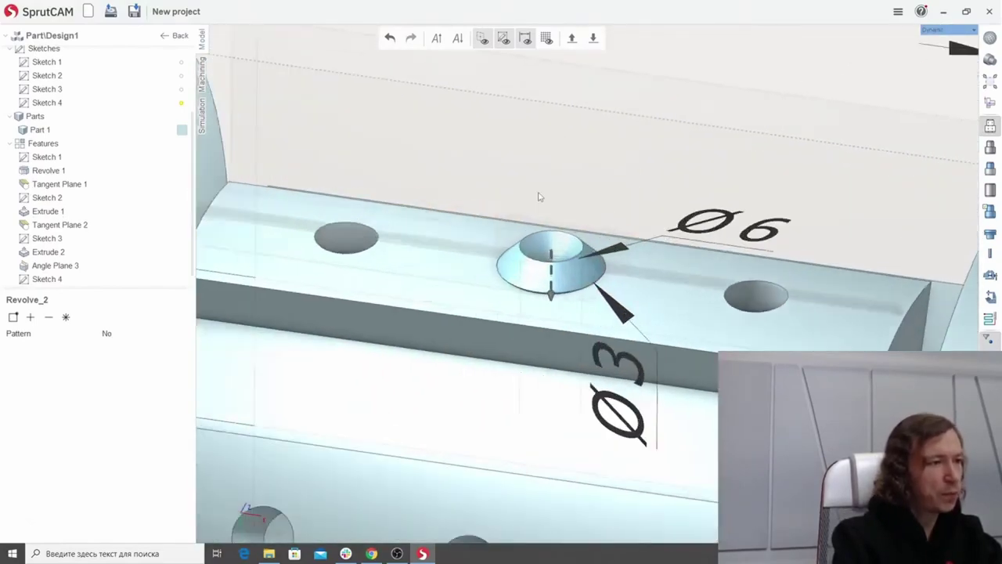
scroll(558, 187, "down", 1)
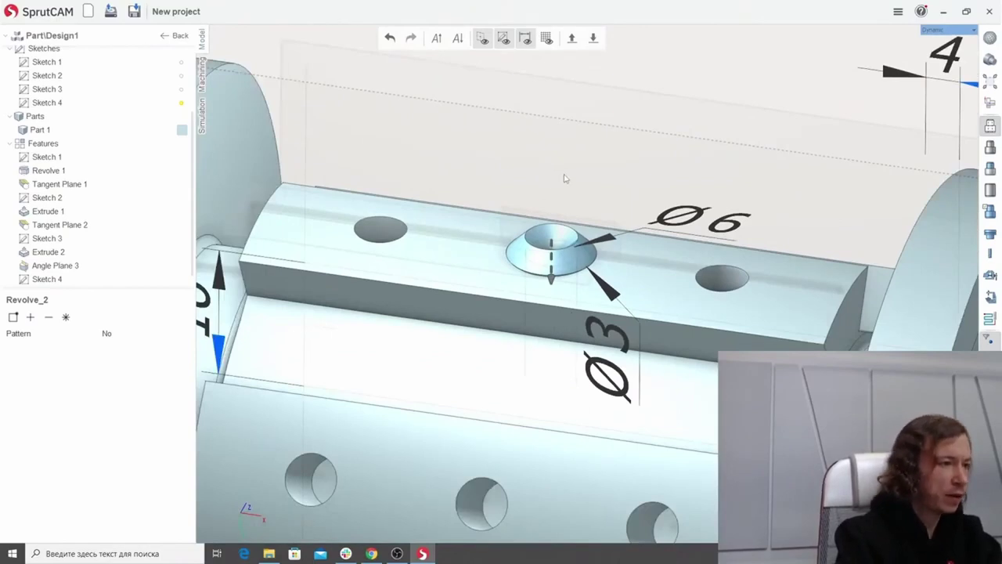
middle_click_drag(563, 157, 564, 167)
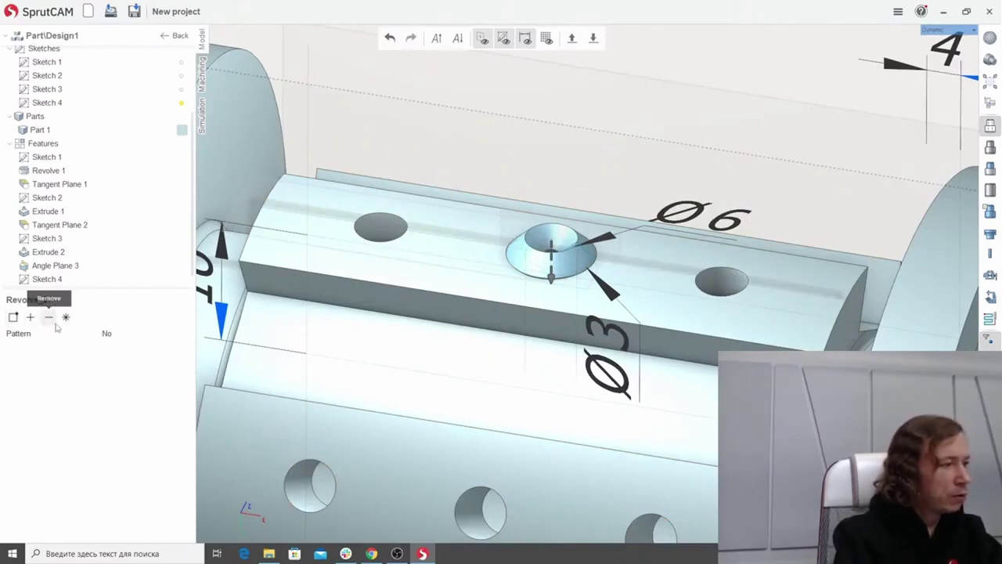
left_click(48, 317)
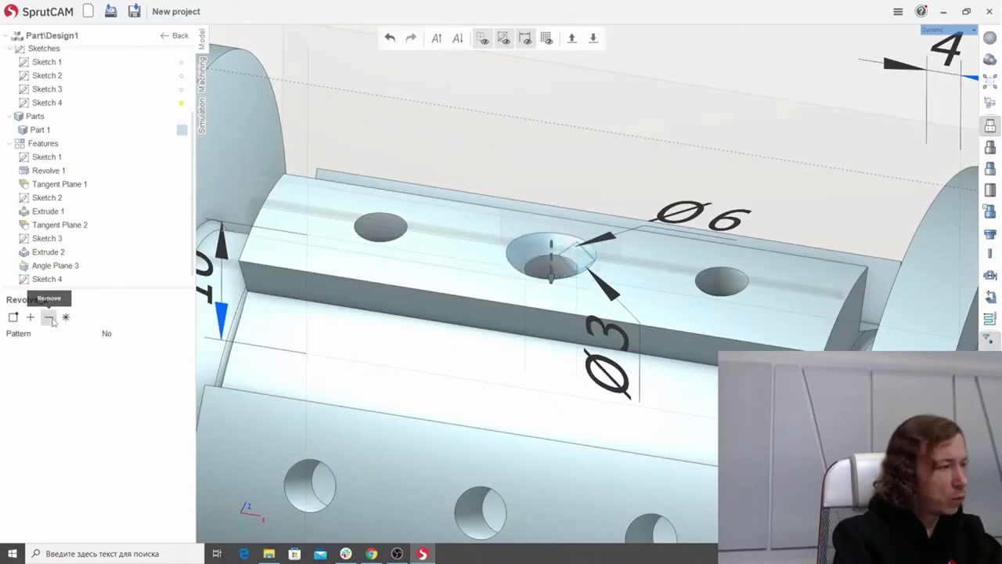
scroll(569, 311, "down", 5)
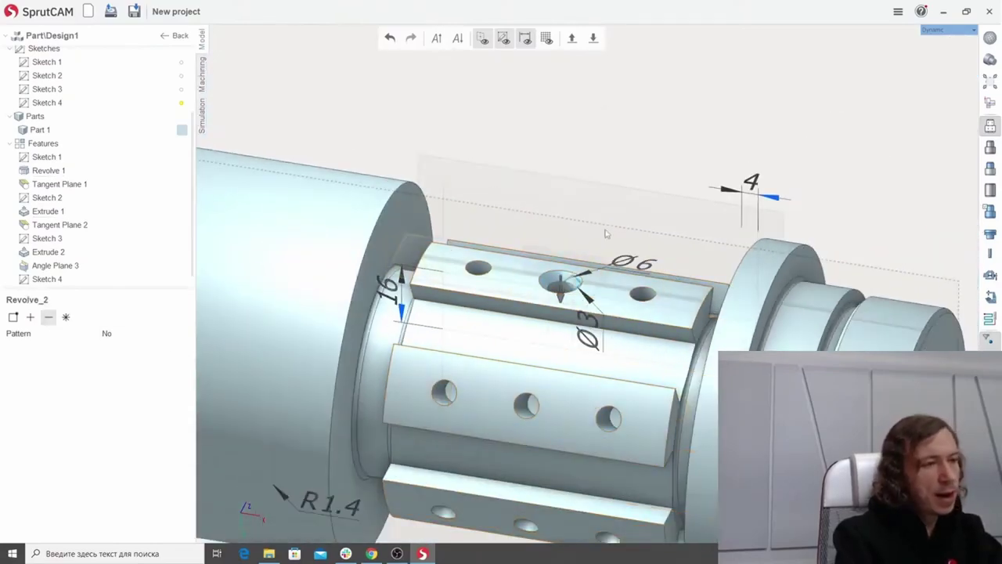
Hide Sketch 4, the profile sketch of the middle hole's chamfer.
mouse_move(604, 233)
middle_mouse_down()
mouse_move(601, 321)
mouse_move(604, 243)
middle_mouse_up()
scroll(568, 282, "up", 2)
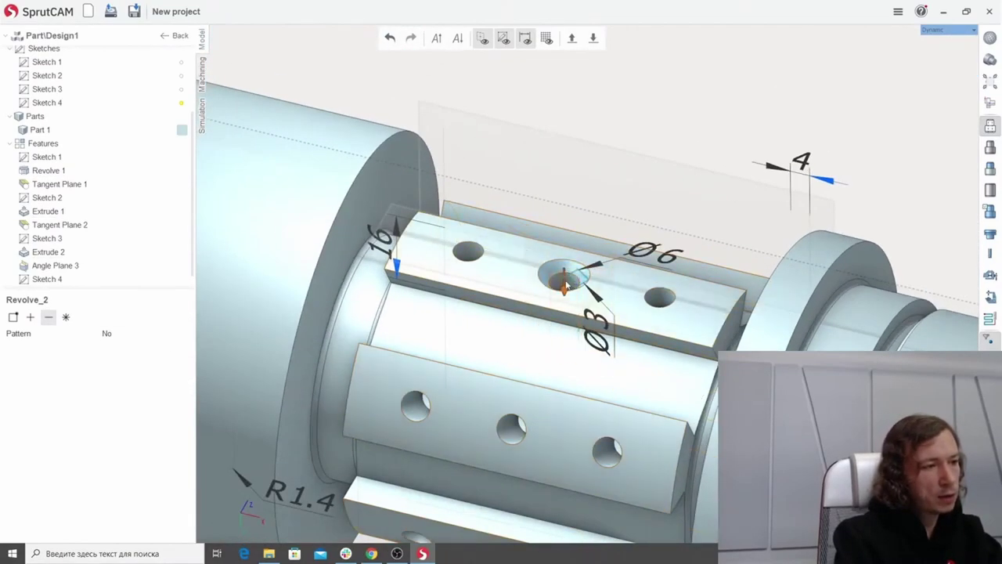
scroll(571, 281, "up", 3)
scroll(574, 282, "down", 3)
scroll(572, 281, "up", 3)
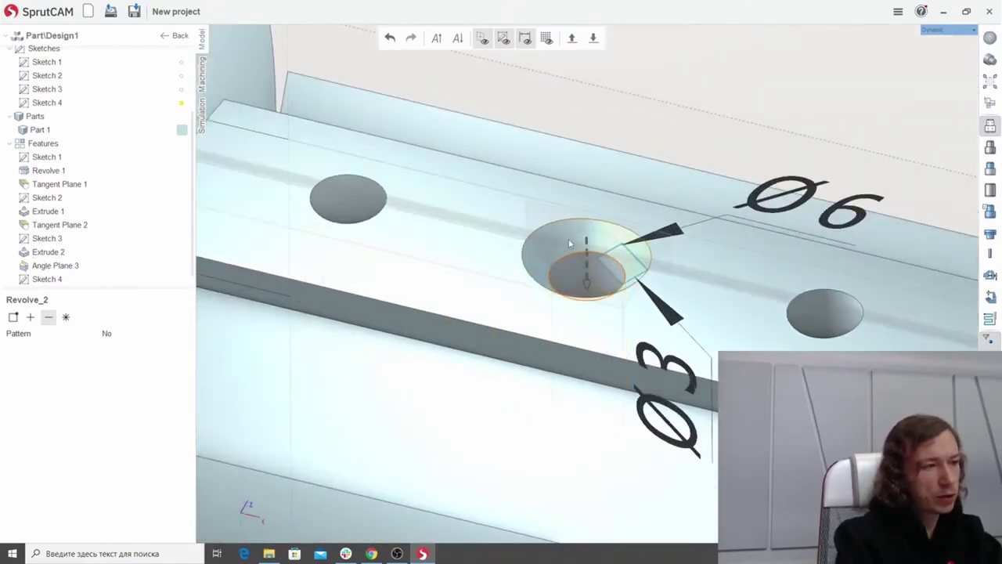
scroll(567, 242, "down", 3)
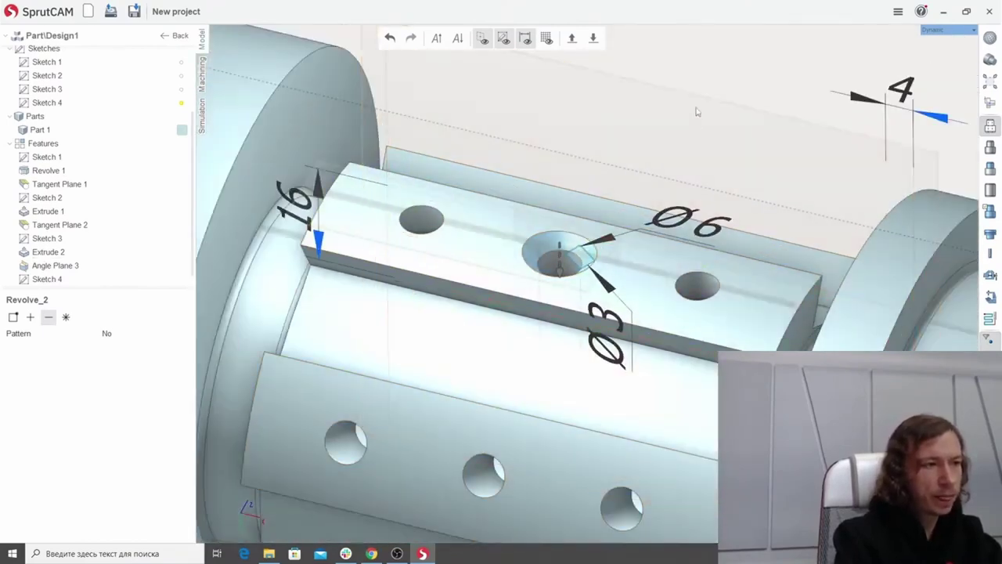
left_click(723, 75)
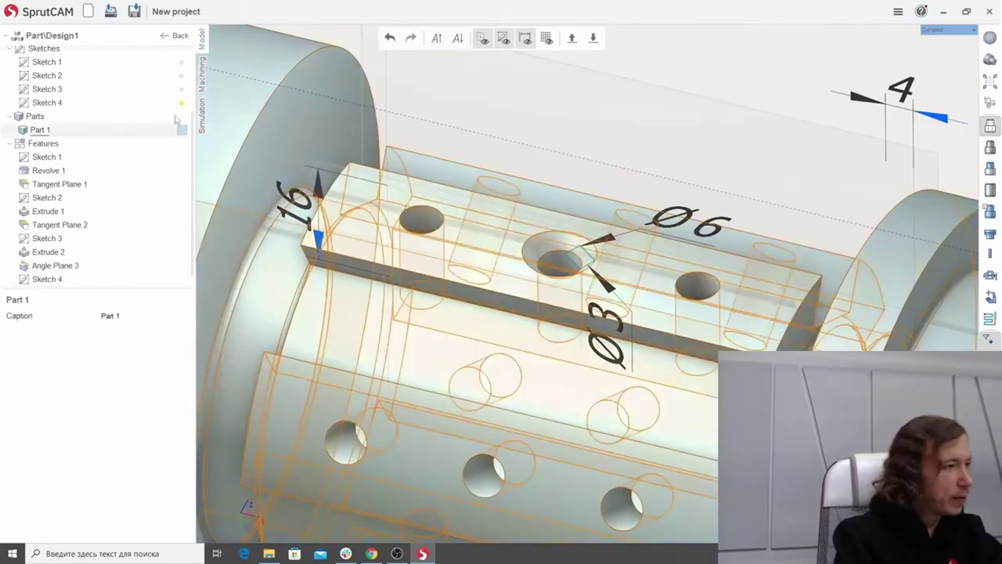
scroll(574, 255, "up", 1)
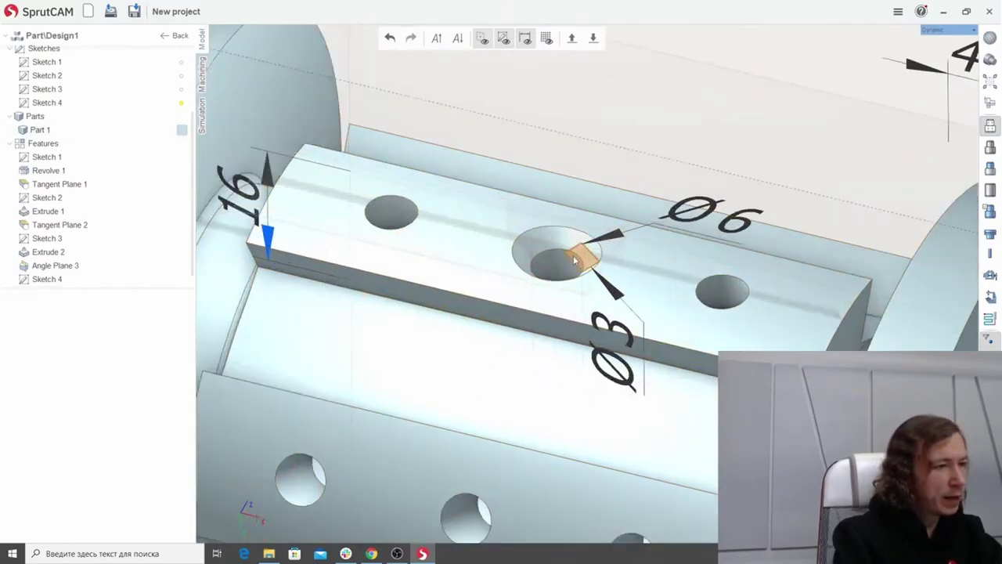
left_click(182, 103)
scroll(550, 229, "down", 1)
scroll(546, 237, "up", 2)
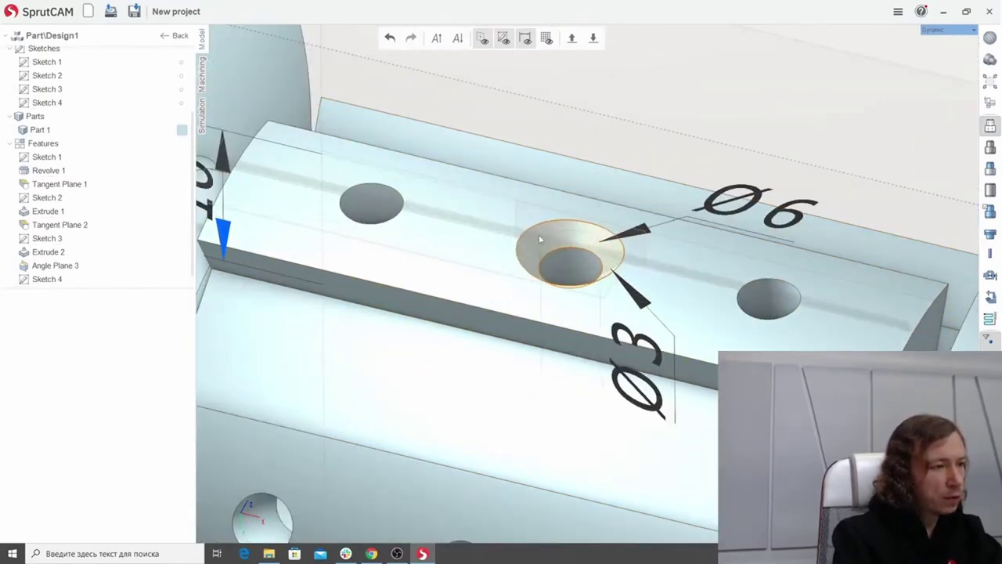
Apply the existing E2 pattern to the chamfer revolve of the middle hole.
left_click(540, 231)
scroll(544, 226, "down", 5)
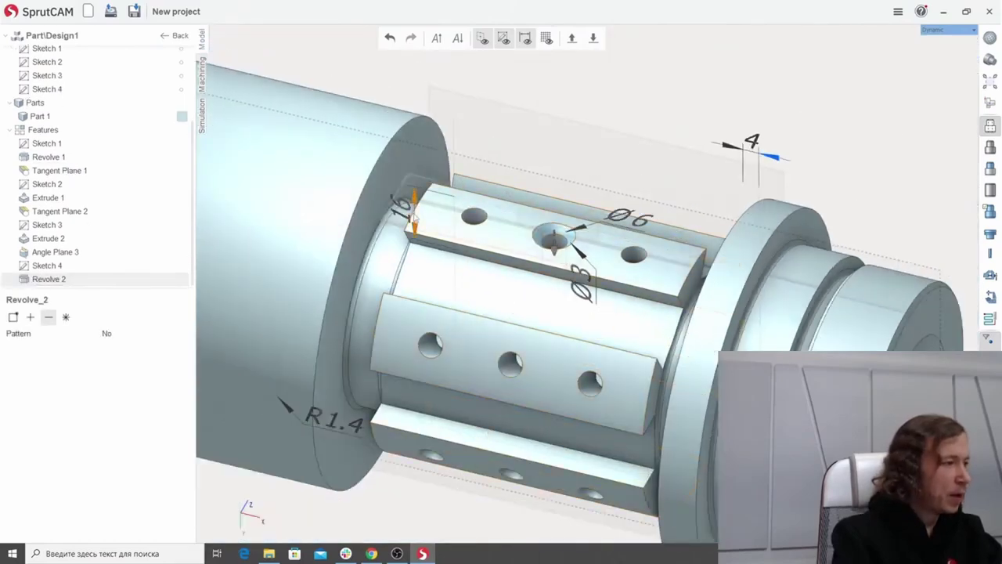
left_click(150, 338)
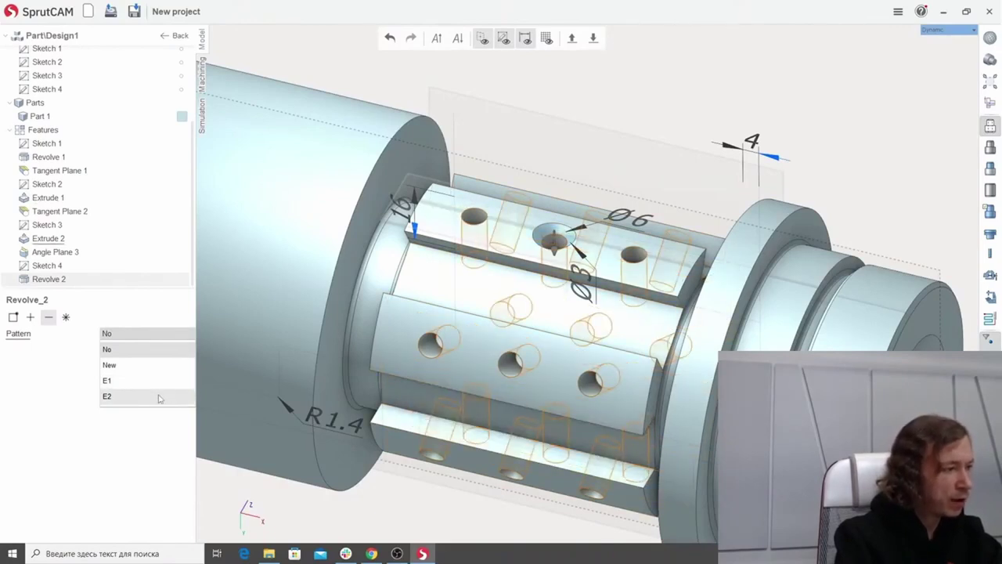
left_click(158, 397)
Examine the chamfered rims of the radial holes around the splined section.
scroll(583, 274, "down", 5)
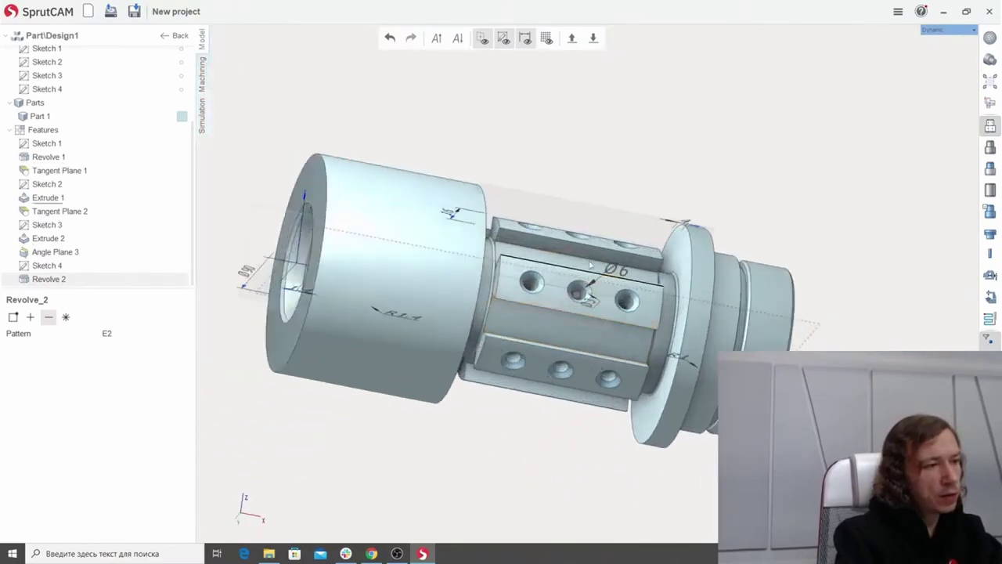
scroll(558, 304, "up", 1)
middle_click_drag(565, 301, 559, 274)
scroll(553, 310, "up", 1)
scroll(553, 309, "up", 1)
scroll(555, 289, "up", 3)
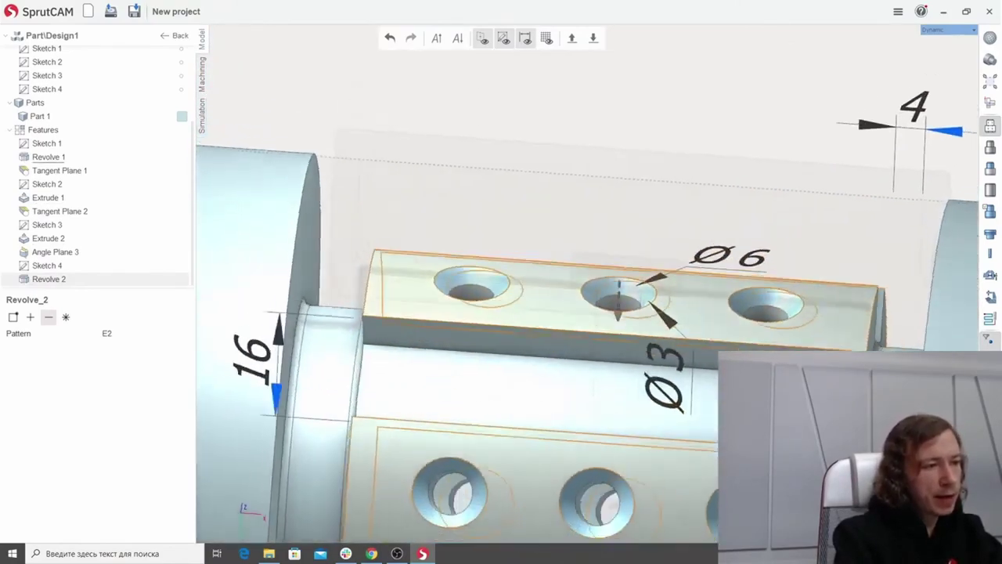
scroll(563, 294, "down", 6)
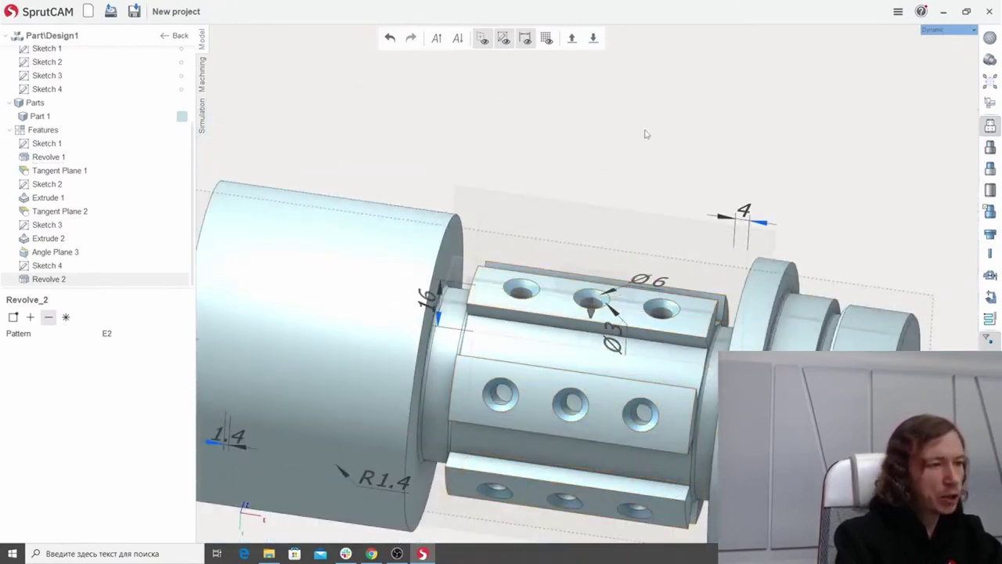
middle_click_drag(649, 130, 732, 91)
left_click(648, 139)
Start a new sketch on the flat ring-shaped end face of the large cylinder.
scroll(661, 115, "down", 3)
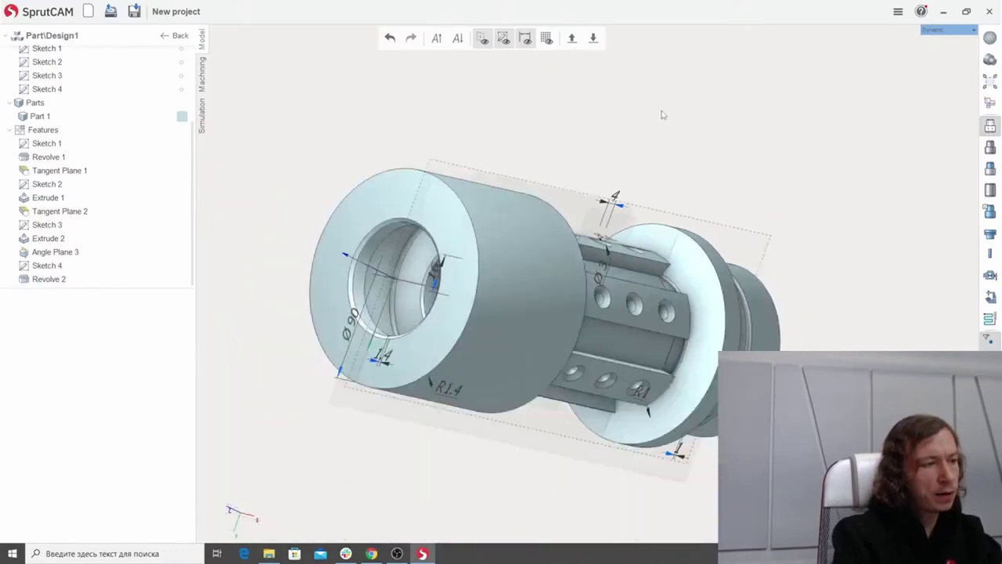
middle_click_drag(663, 115, 693, 143)
scroll(756, 221, "up", 2)
middle_click(758, 222)
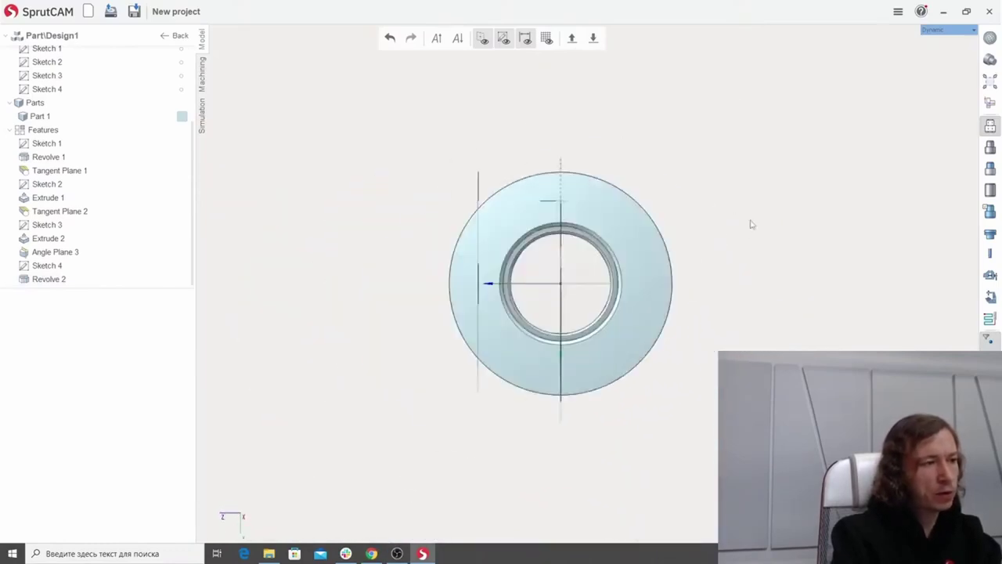
scroll(505, 215, "up", 3)
left_click(560, 207)
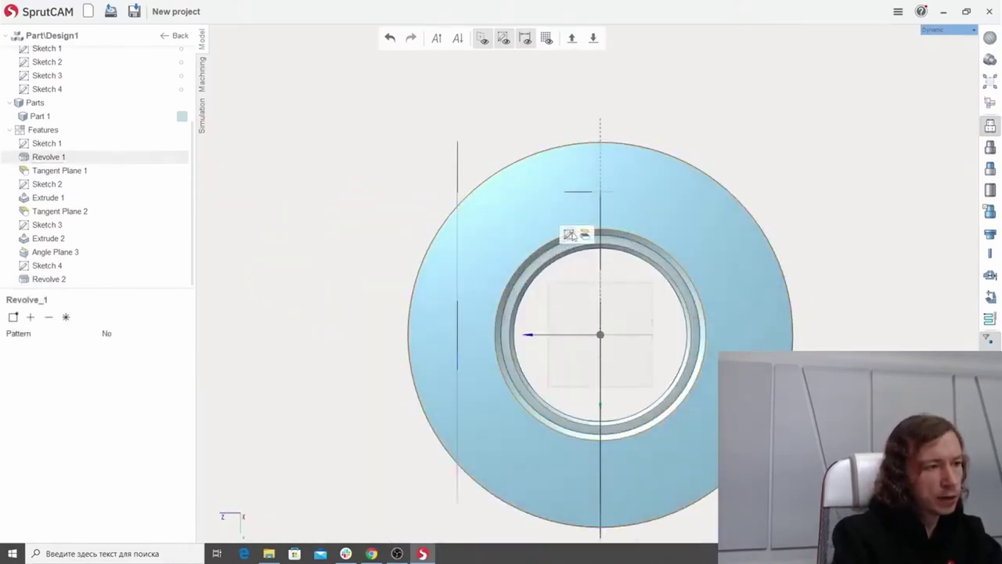
middle_click_drag(711, 201, 547, 185)
scroll(547, 184, "down", 3)
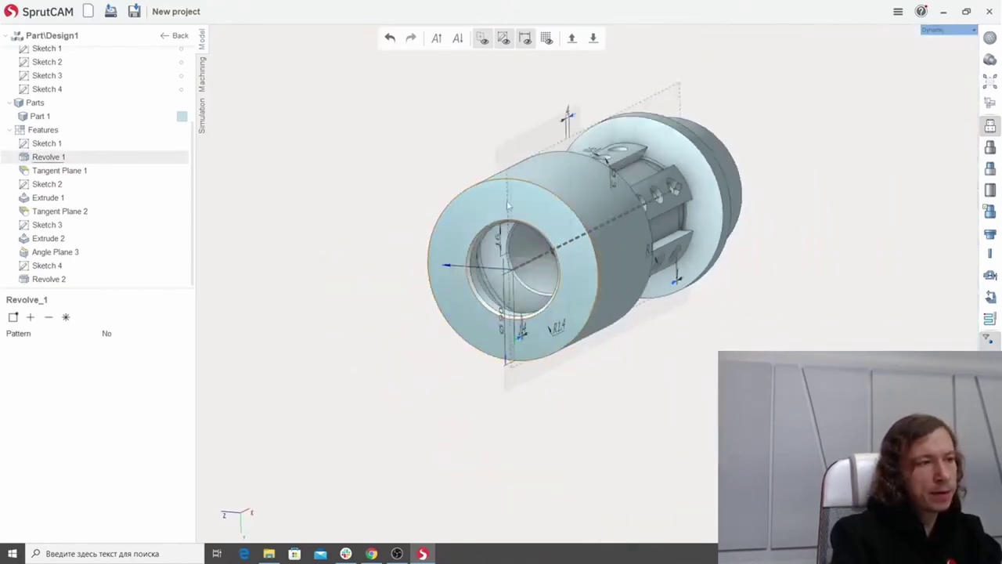
scroll(551, 188, "up", 3)
key("Escape")
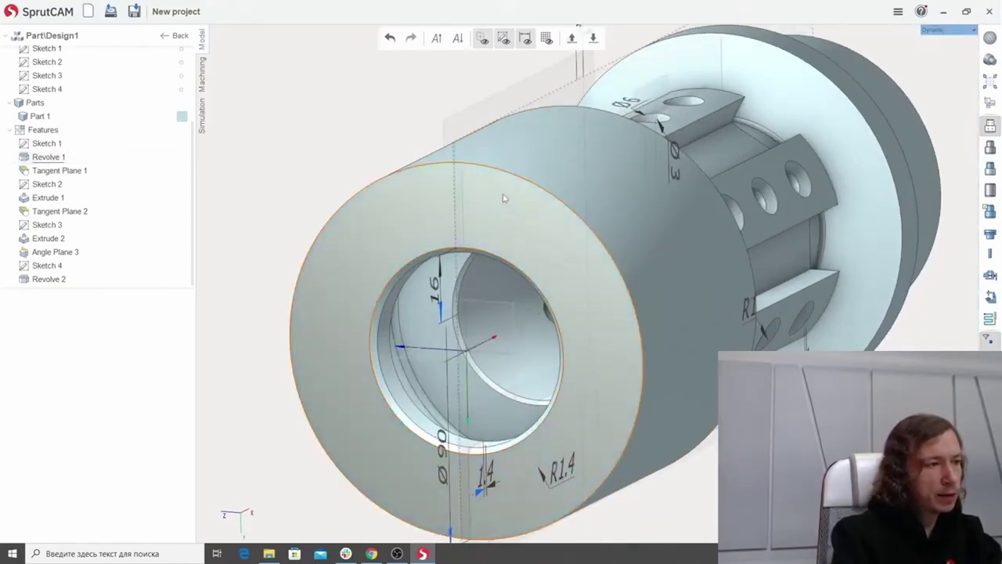
left_click(504, 199)
left_click(513, 224)
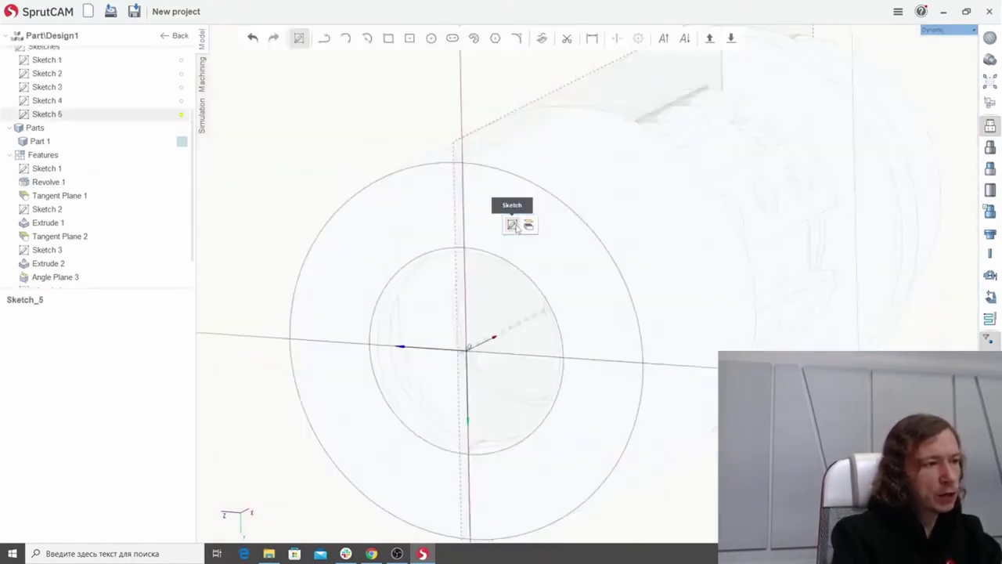
Import the circular bore edge just inside the end face's inner rim into the sketch.
scroll(370, 168, "down", 1)
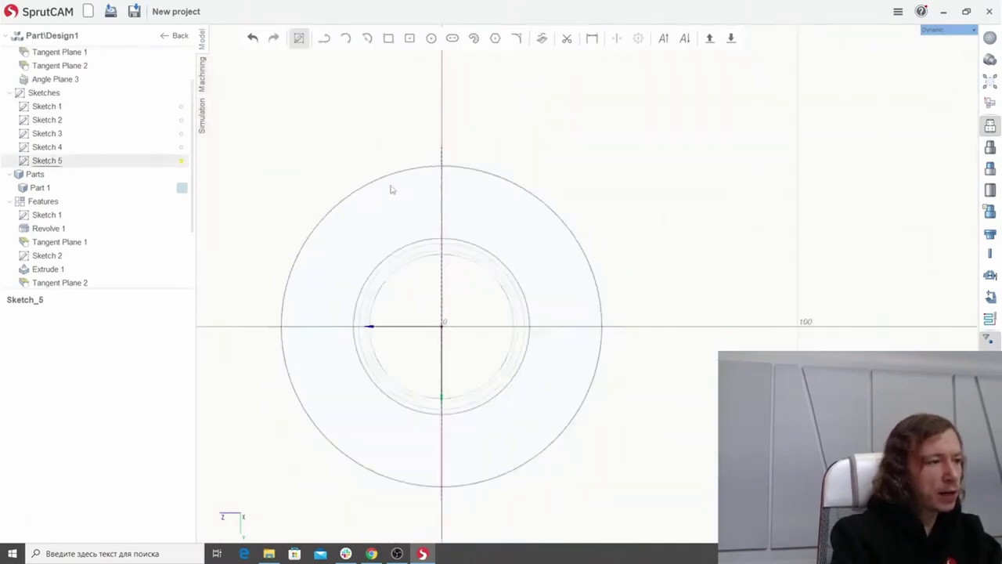
scroll(393, 188, "up", 3)
middle_click_drag(491, 193, 502, 205)
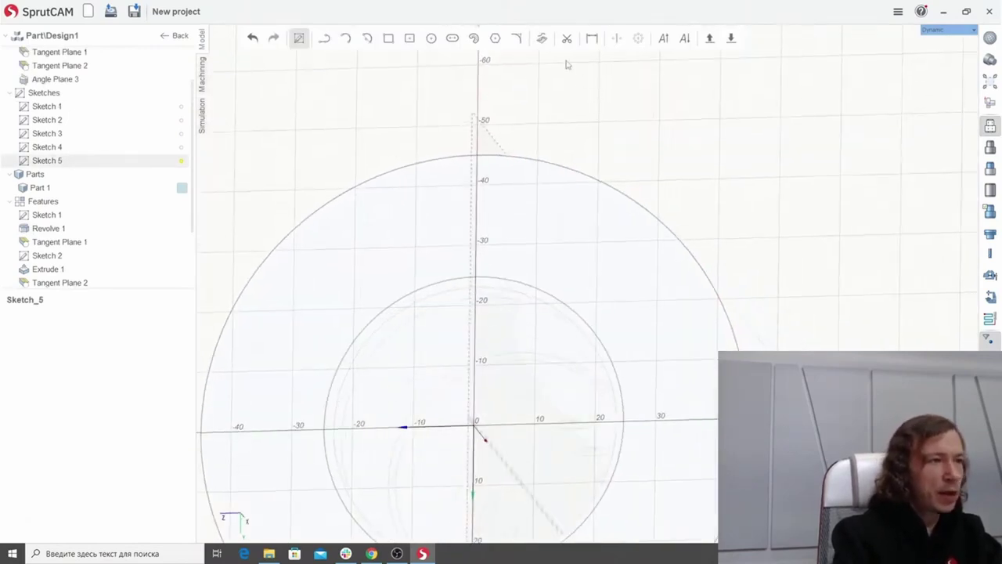
left_click(542, 38)
scroll(414, 318, "up", 2)
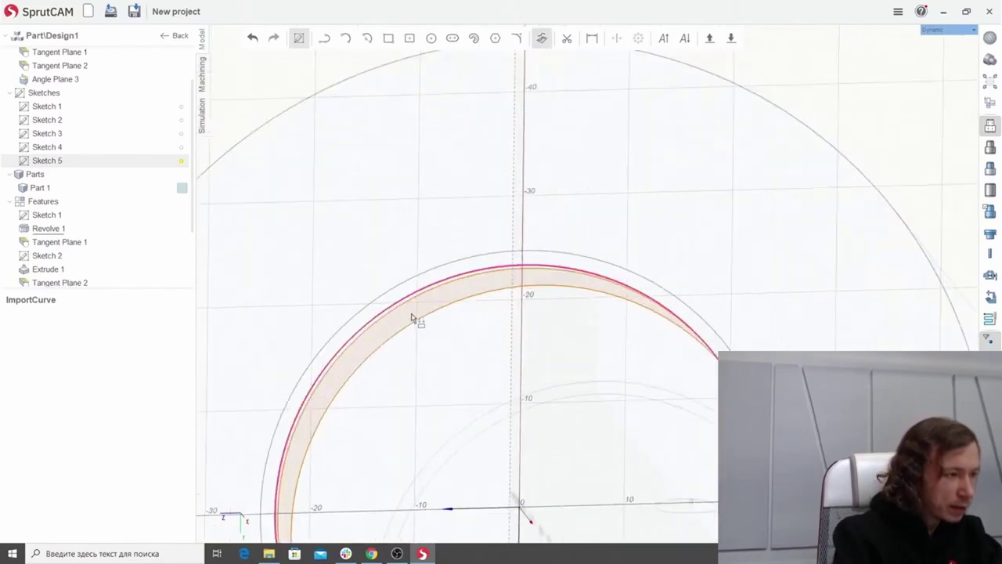
scroll(606, 181, "down", 3)
scroll(618, 177, "up", 2)
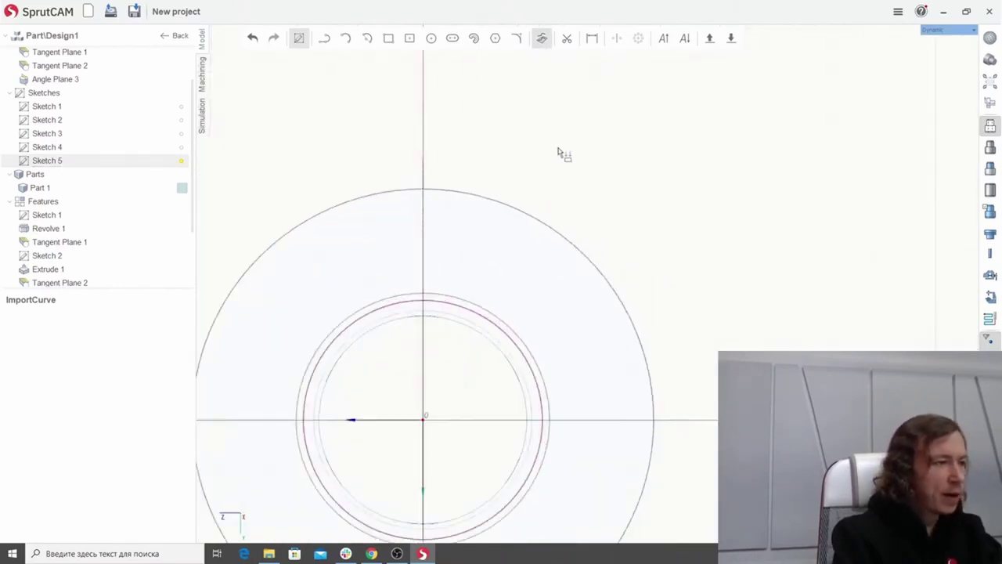
Draw a vertical line about 12.5 mm long upward from the imported circle, about 10 mm left of the vertical axis.
left_click(324, 38)
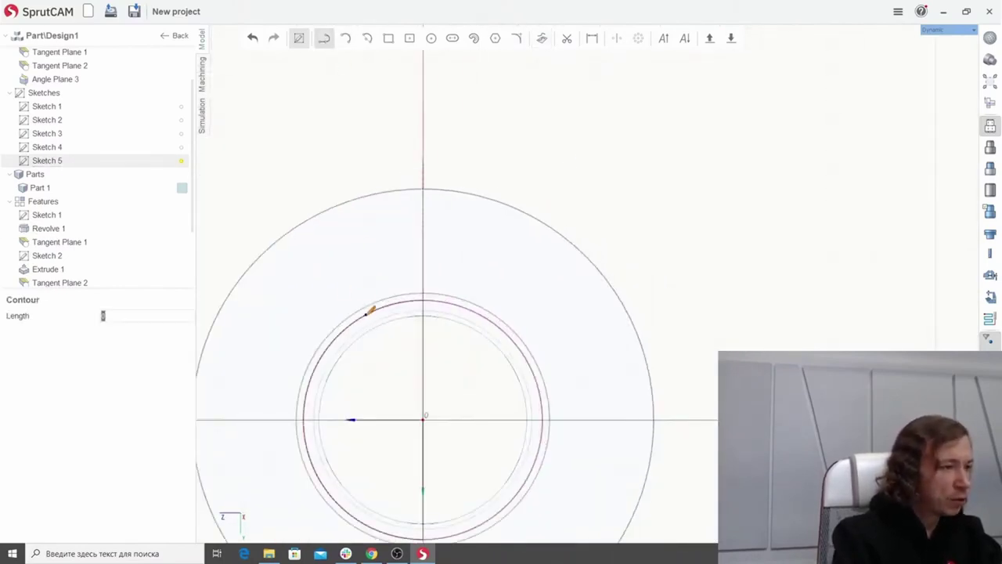
left_click(371, 311)
left_click(373, 244)
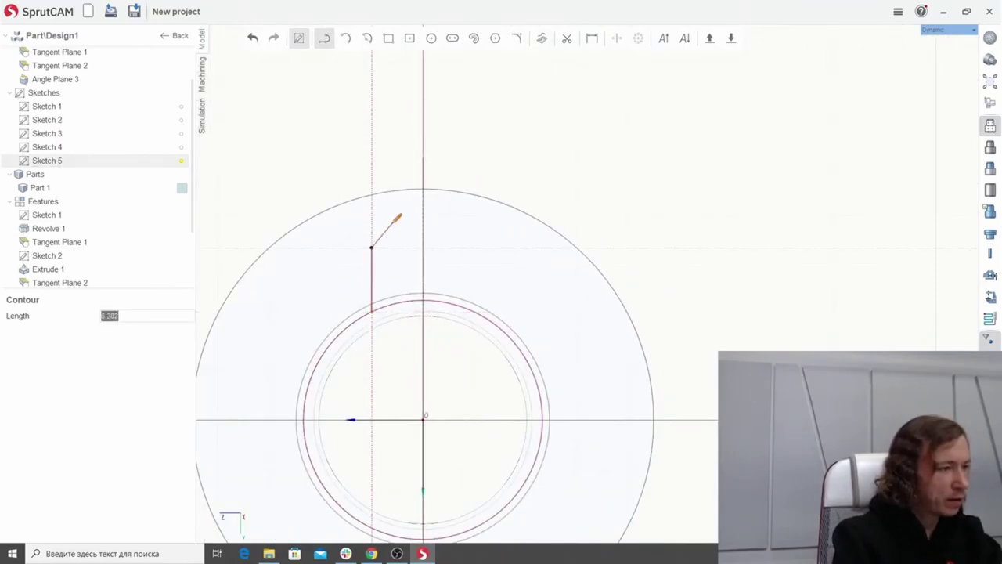
key("Escape")
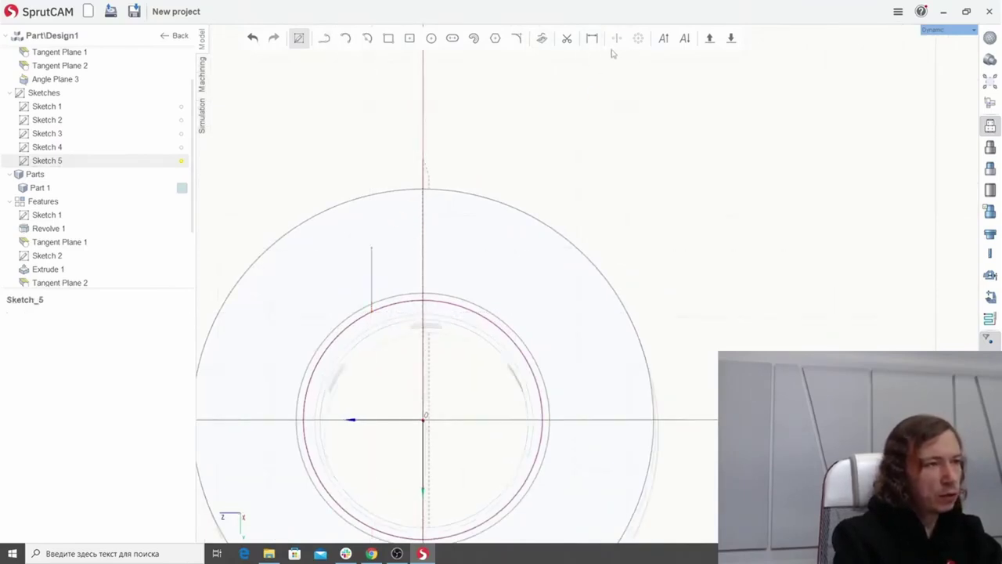
Mirror the vertical line about the sketch's vertical axis.
left_click(371, 264)
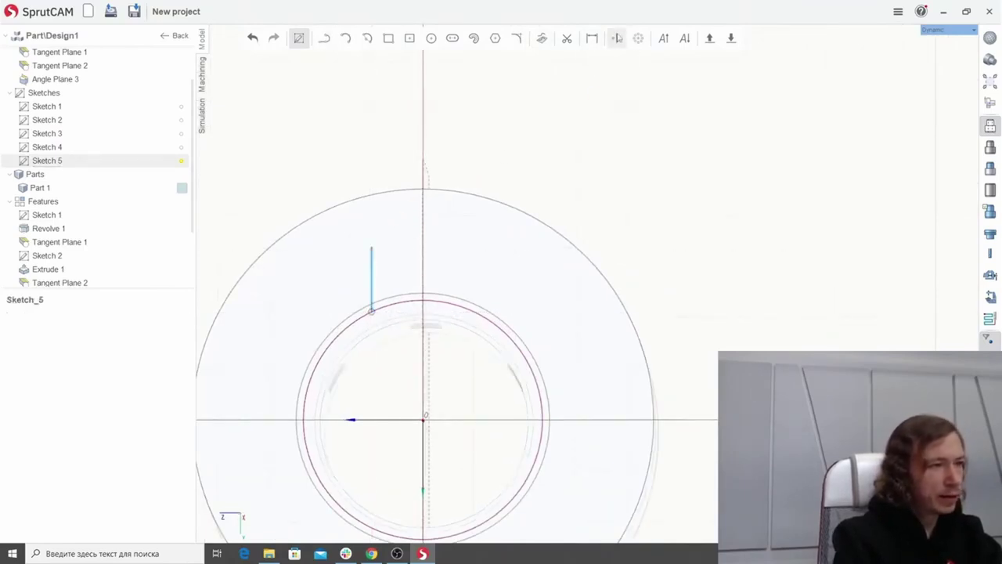
left_click(617, 38)
left_click(424, 267)
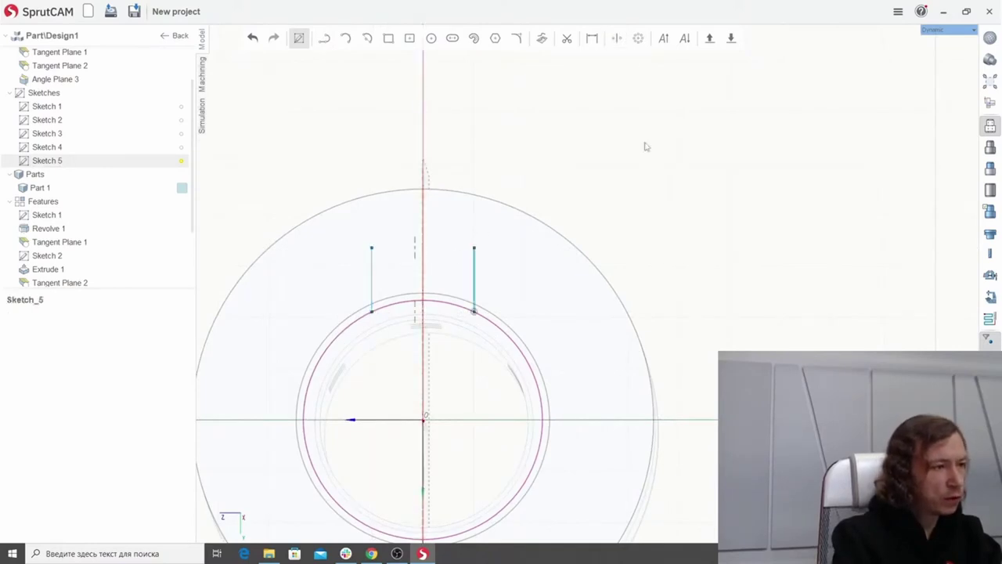
Join the upper ends of the two vertical lines with an outward-bulging three-point arc of about 20.2 mm radius.
scroll(640, 208, "down", 4)
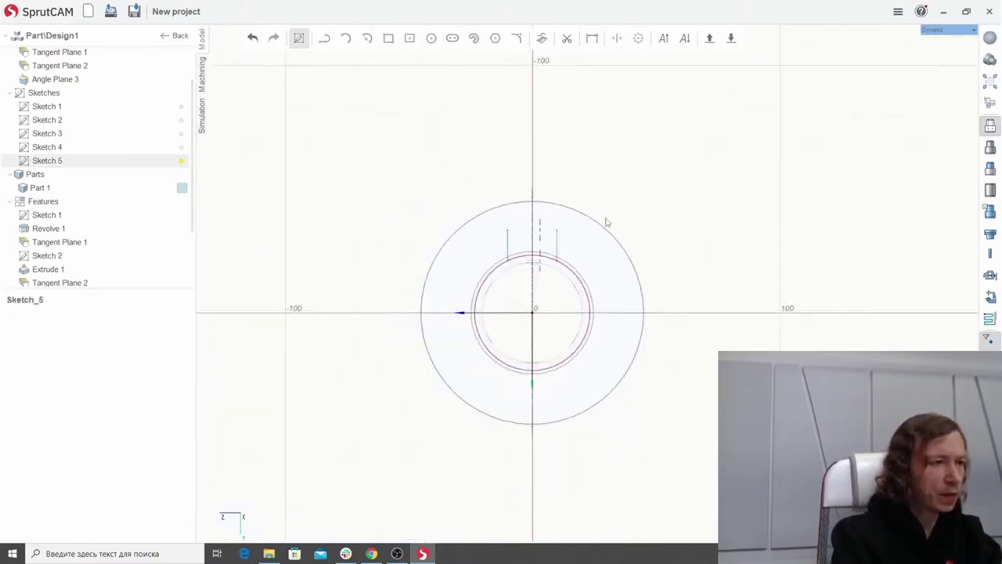
scroll(501, 235, "up", 4)
scroll(470, 258, "down", 2)
scroll(487, 210, "up", 2)
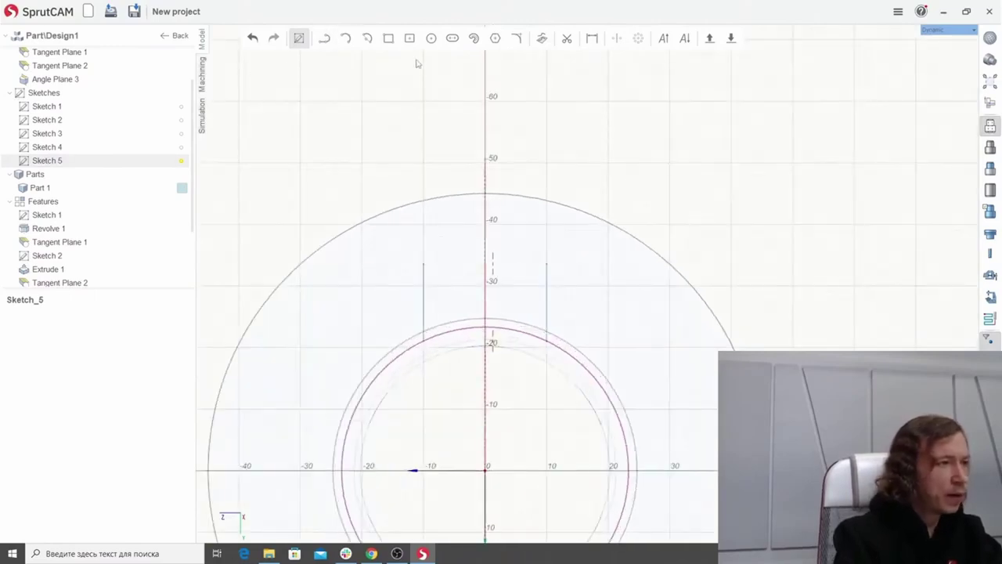
left_click(345, 38)
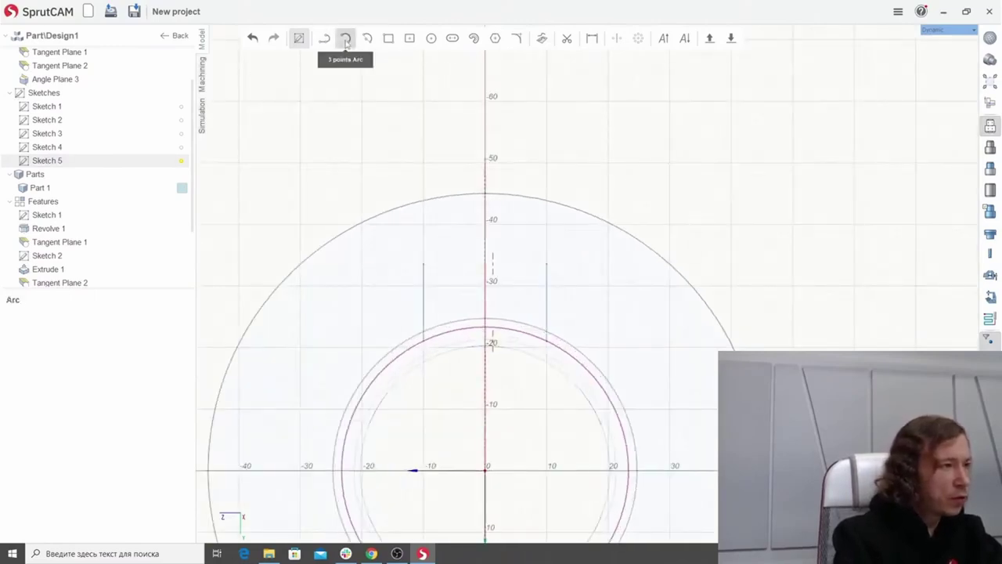
left_click(424, 262)
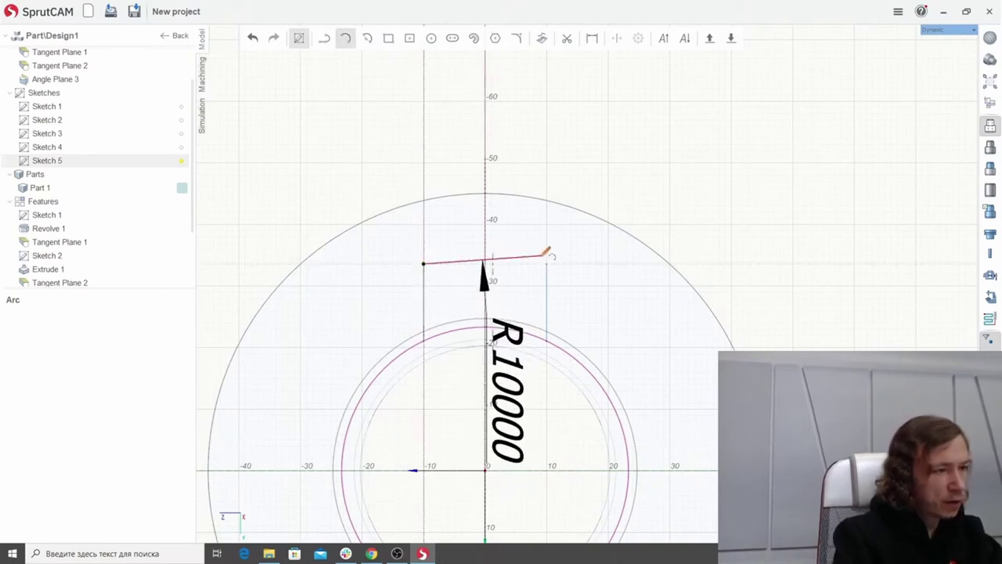
left_click(547, 263)
left_click(532, 253)
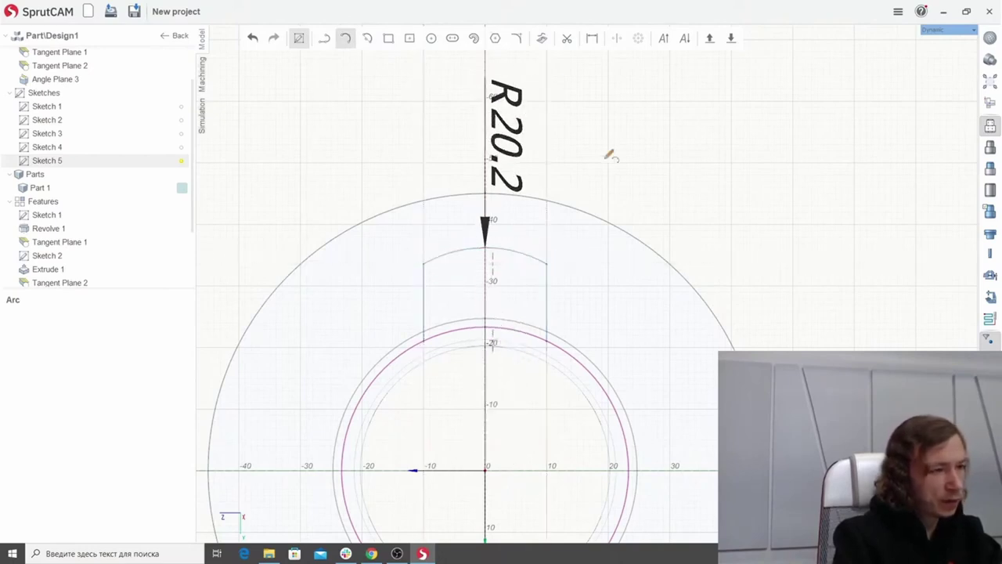
key("Escape")
scroll(579, 172, "down", 2)
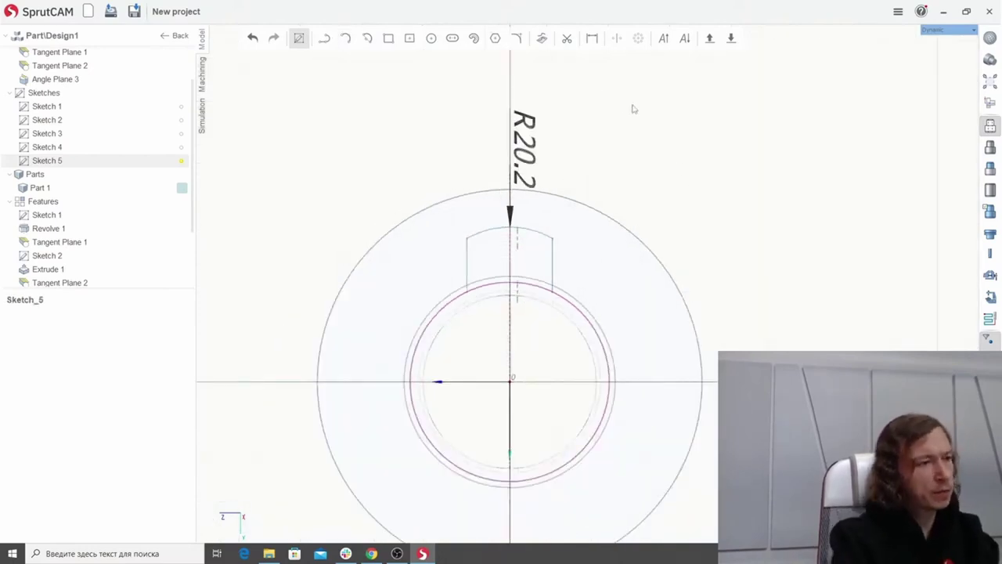
Dimension the horizontal distance between the slot profile's two vertical lines and set it to 24 mm.
left_click(592, 37)
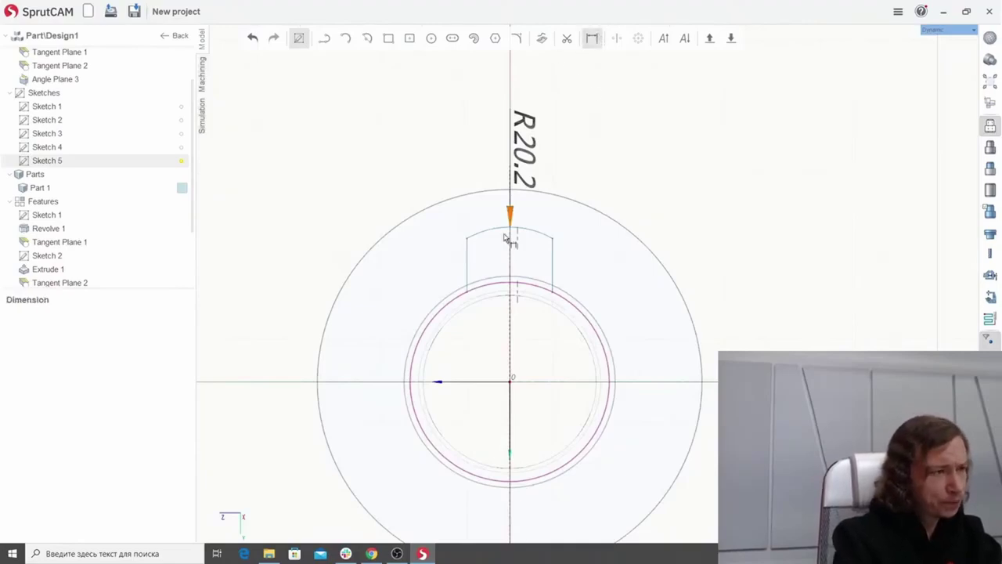
left_click(470, 263)
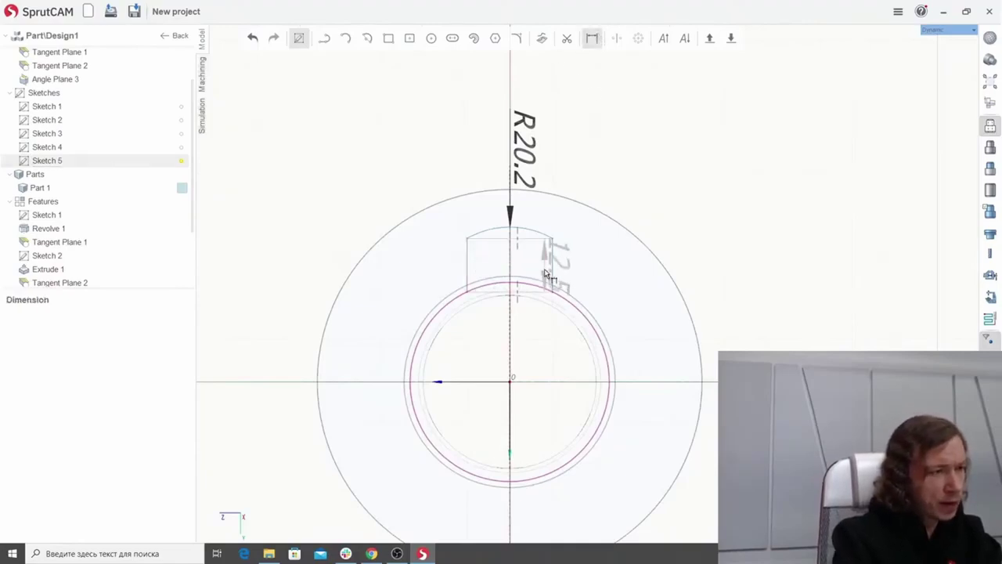
left_click(553, 274)
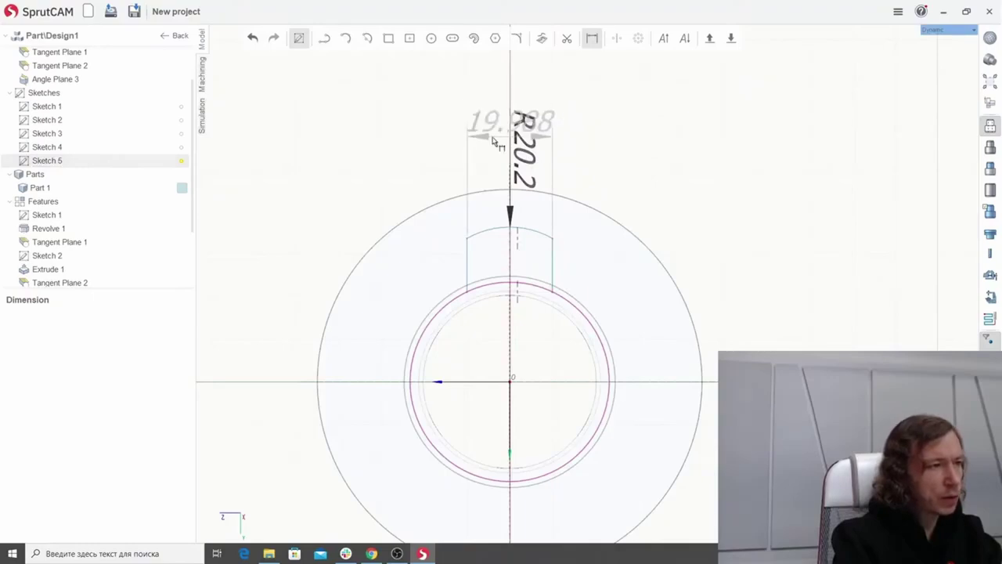
left_click(487, 112)
left_click(531, 94)
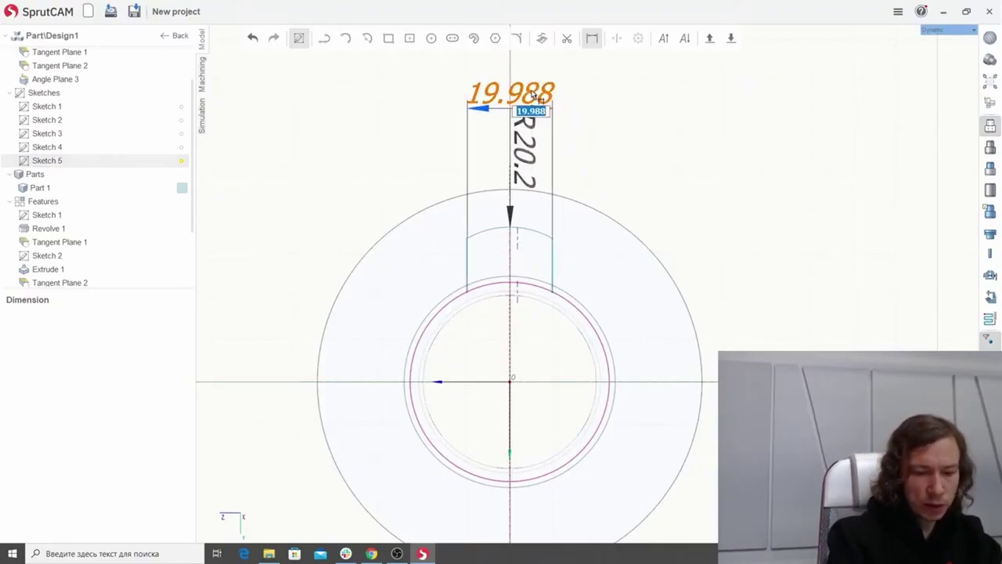
type("24")
key("Return")
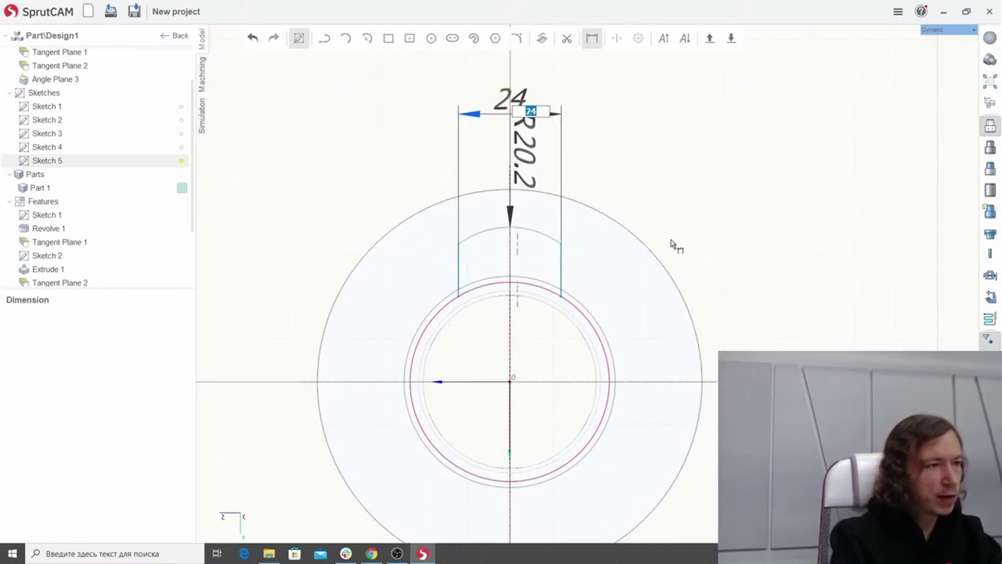
Dimension the slot arc's height above the sketch's horizontal axis and set it to 40 mm.
left_click(530, 235)
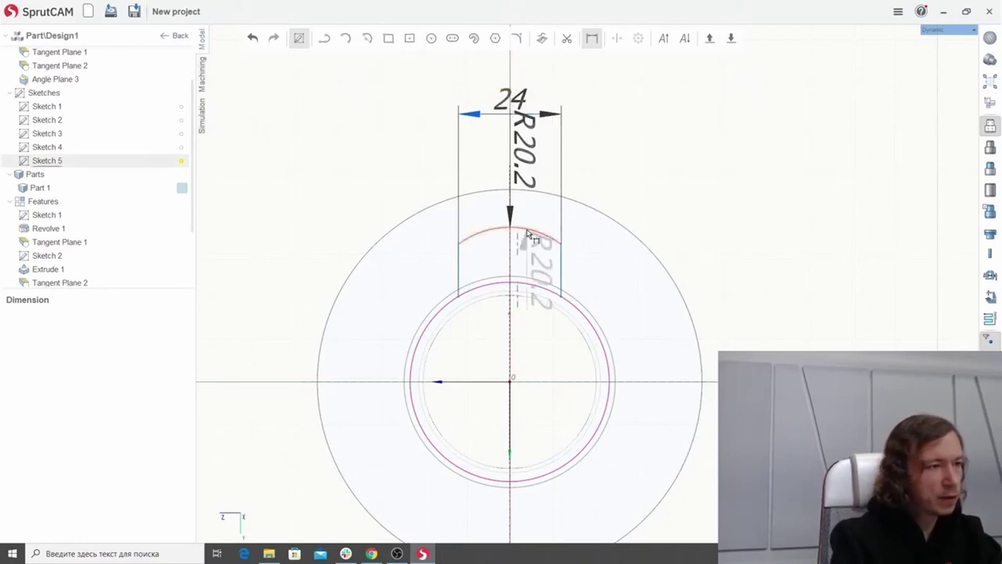
left_click(554, 382)
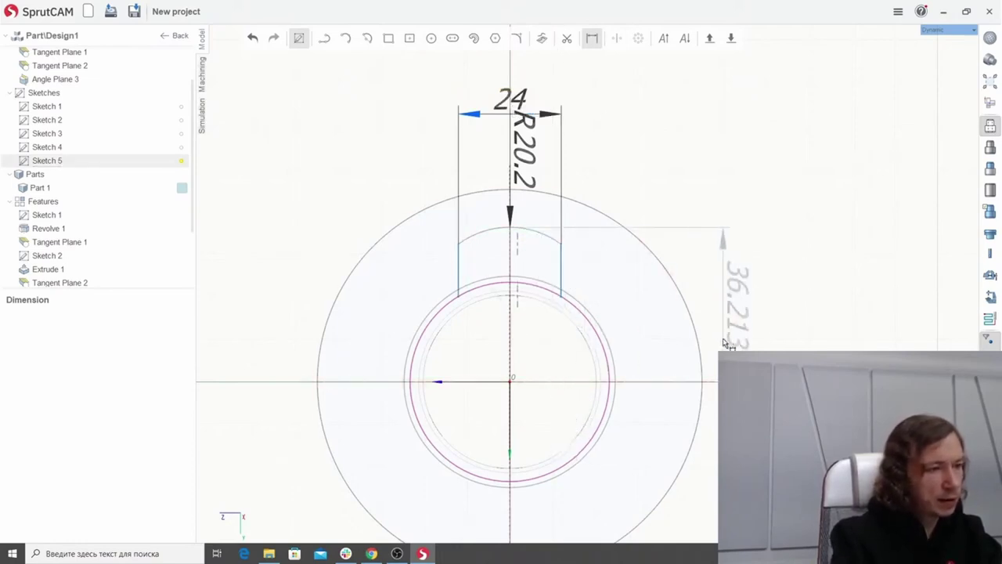
left_click(743, 335)
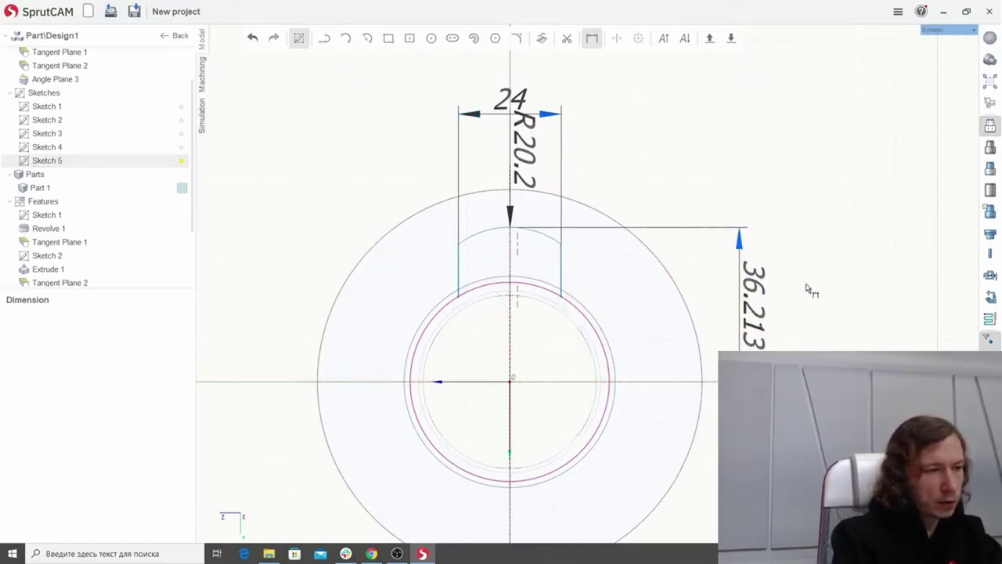
double_click(761, 288)
type("40")
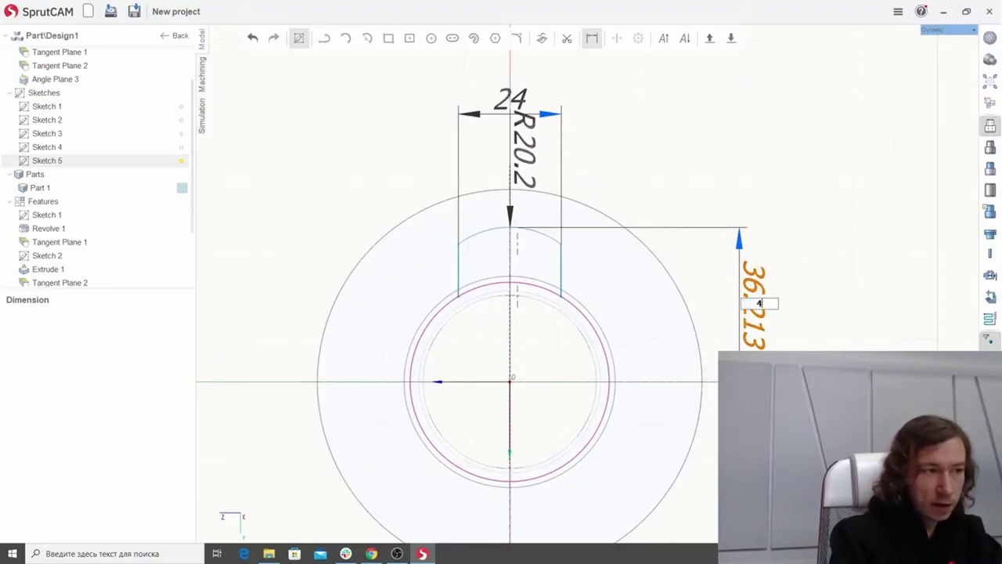
key("Return")
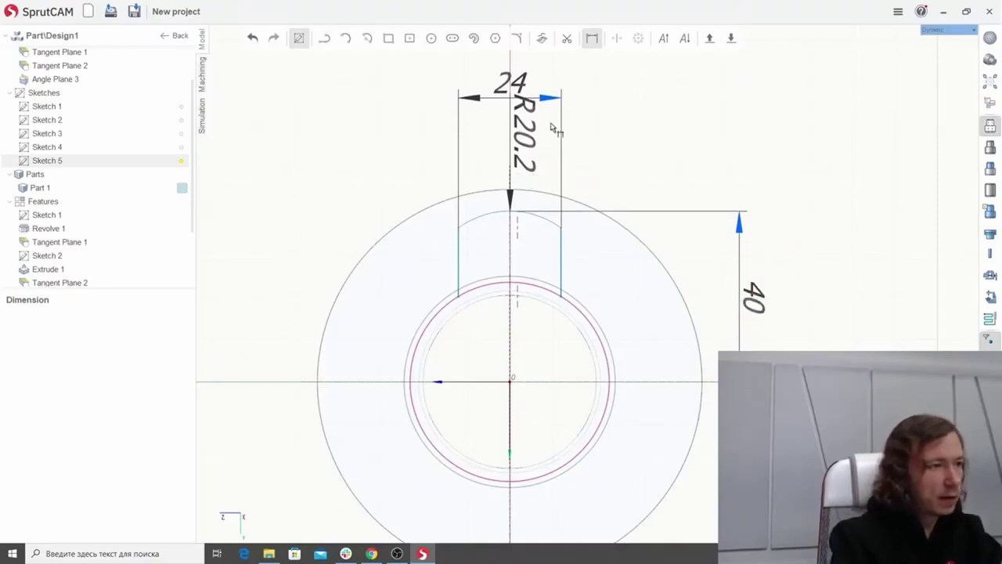
Set the radius of the slot profile's top arc to 32 mm.
double_click(529, 138)
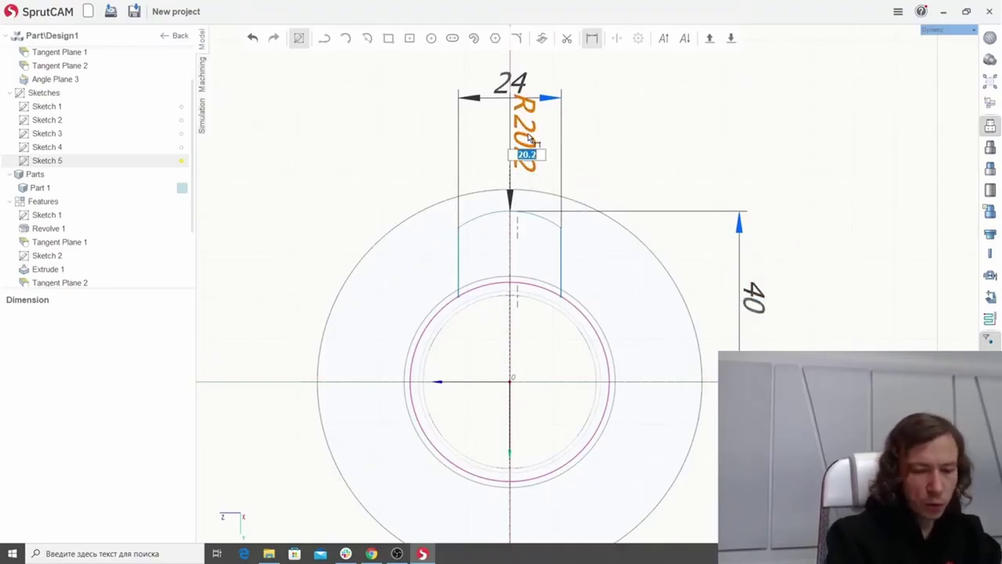
type("32")
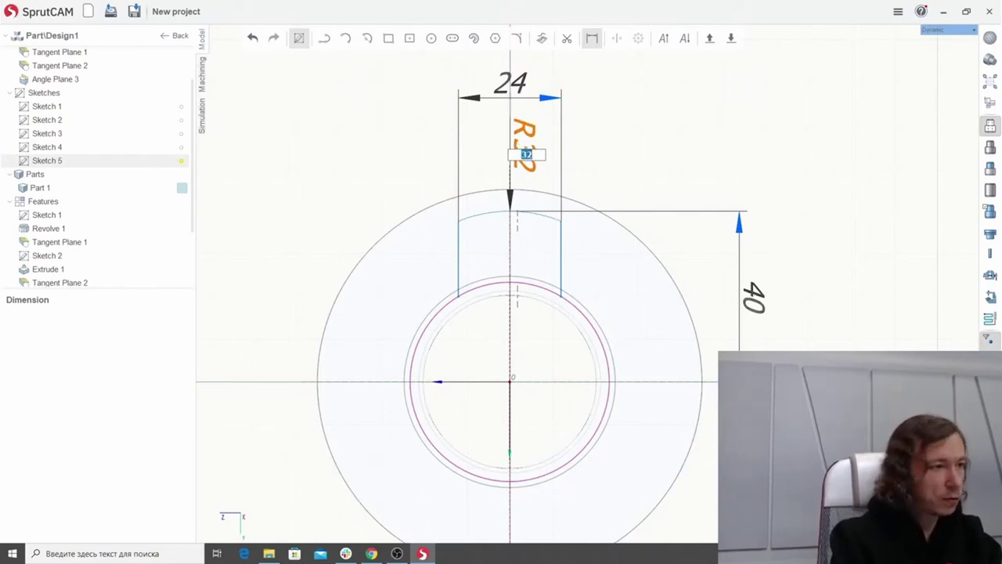
key("Return")
key("Escape")
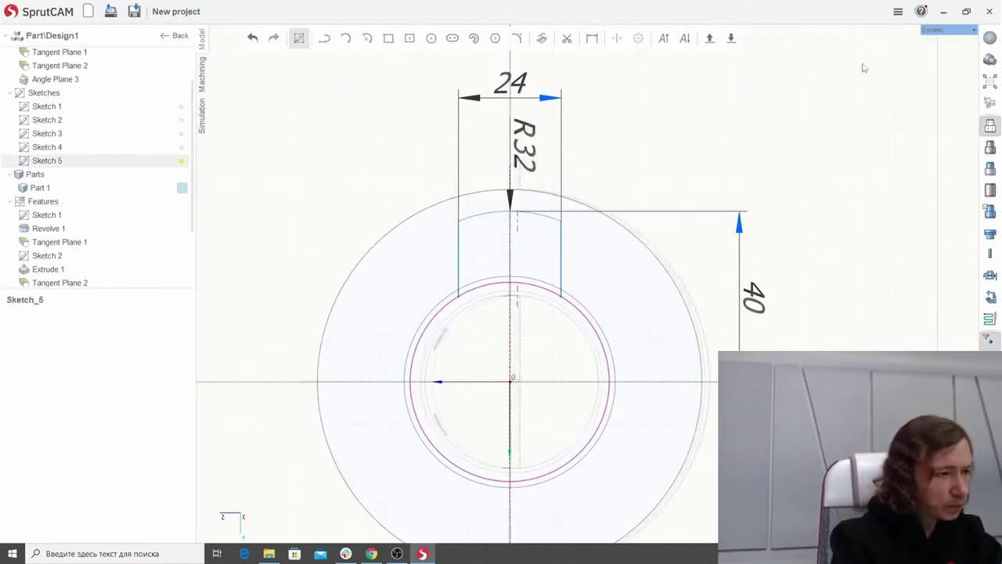
Apply a Tangent constraint between the slot profile's top arc and the sketch's vertical axis.
scroll(558, 245, "up", 3)
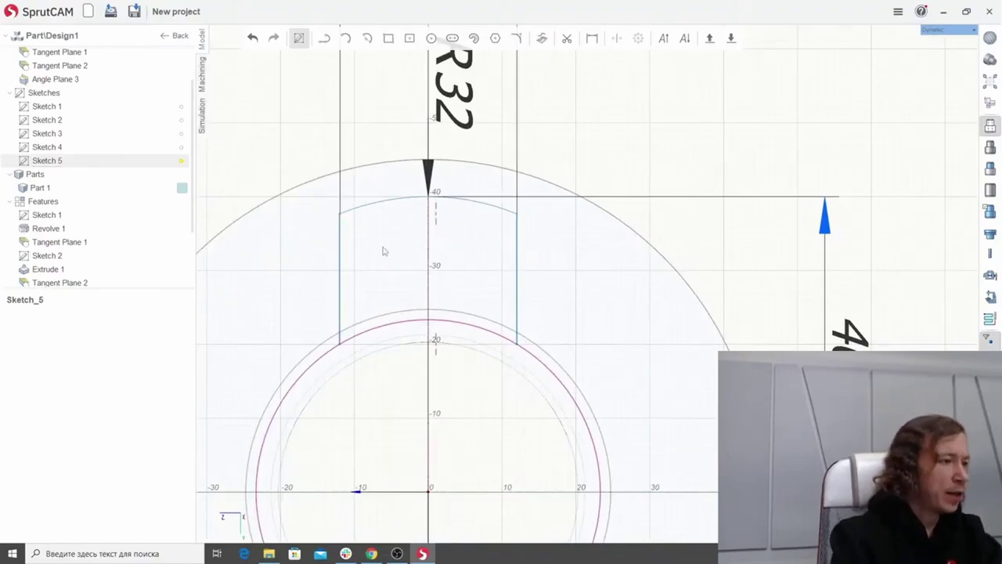
scroll(383, 250, "down", 3)
scroll(362, 239, "up", 3)
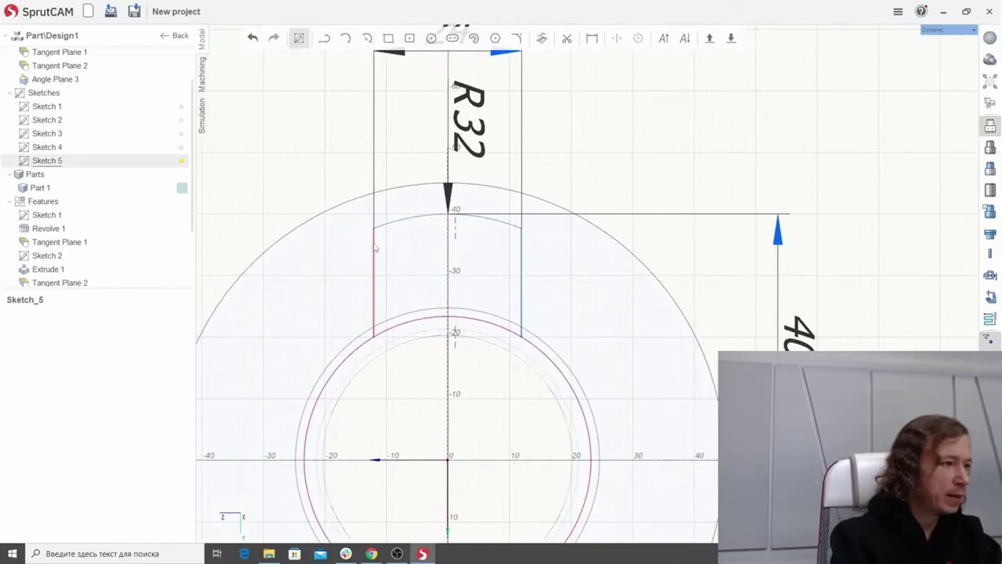
middle_click_drag(535, 271, 462, 267)
scroll(462, 266, "down", 4)
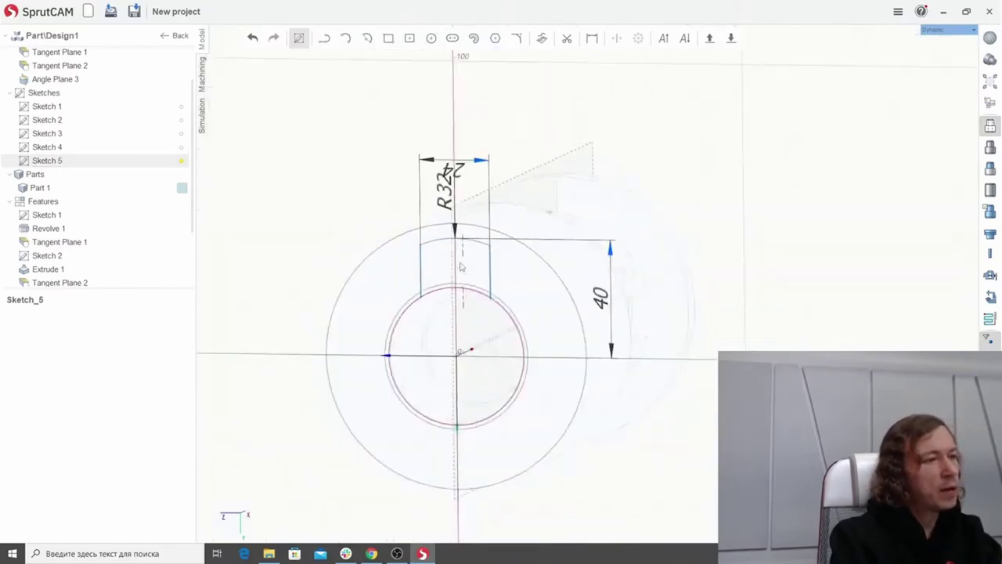
scroll(497, 255, "up", 2)
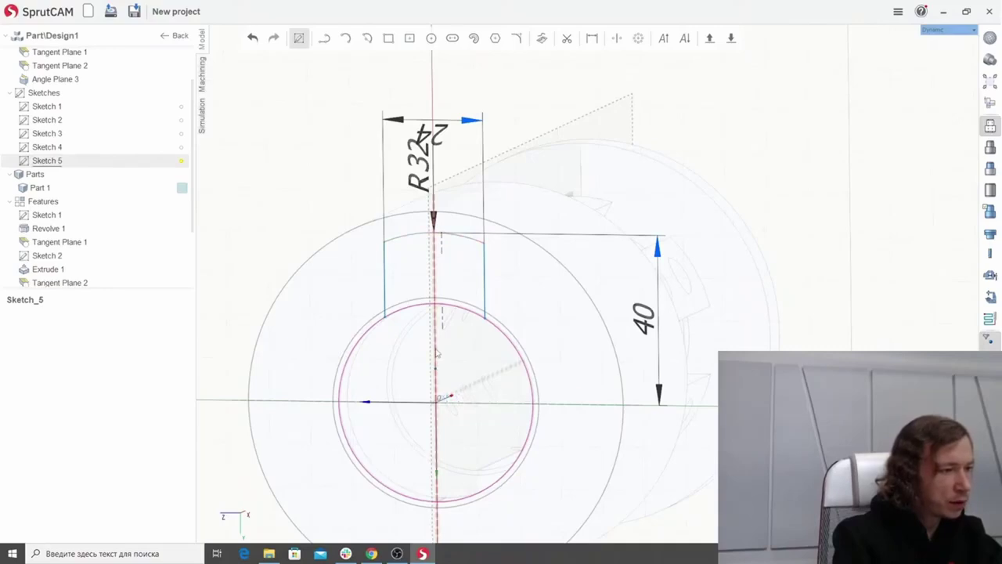
left_click(436, 355)
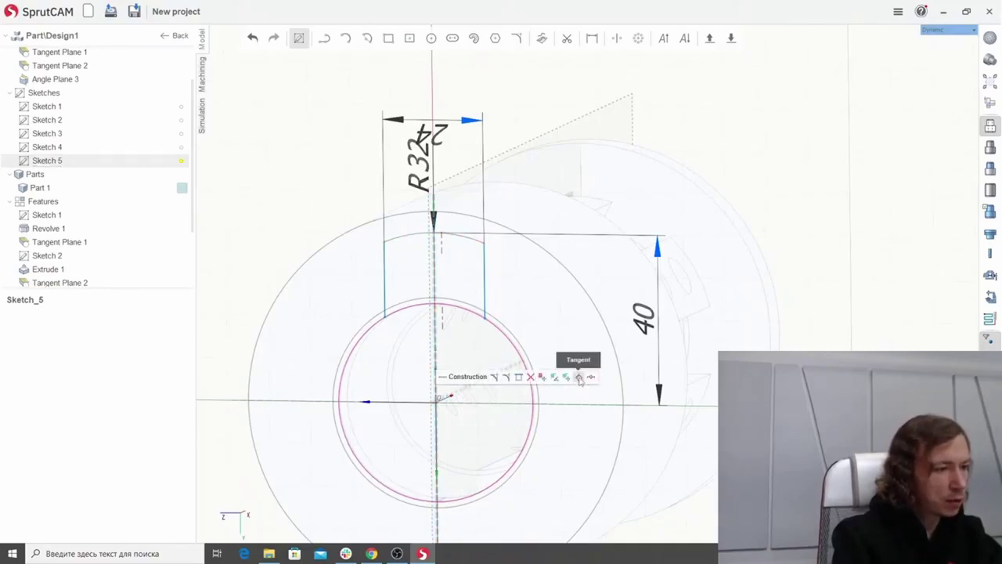
left_click(579, 378)
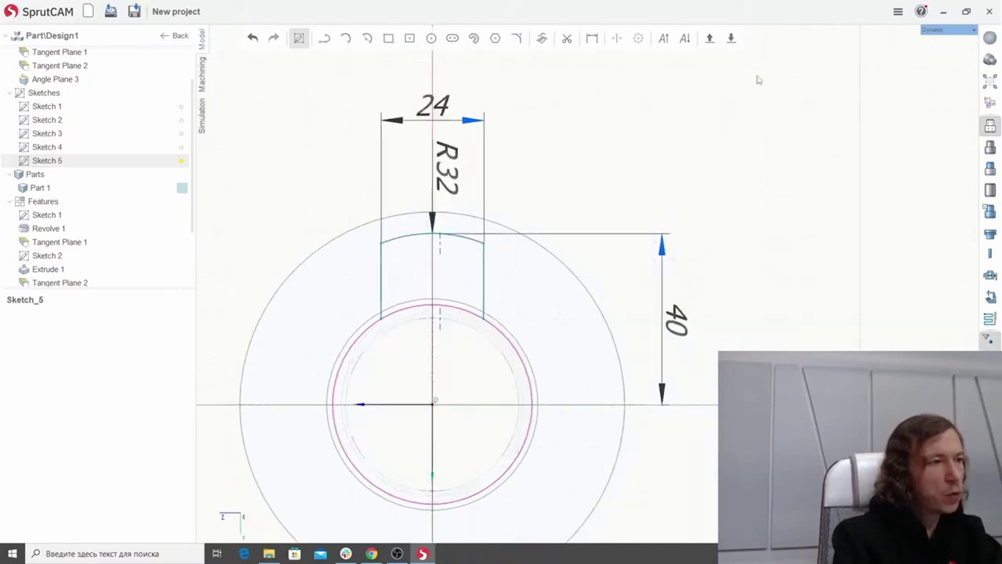
Round both upper corners of the slot profile with a 1.4 mm radius.
left_click(516, 37)
scroll(394, 231, "up", 2)
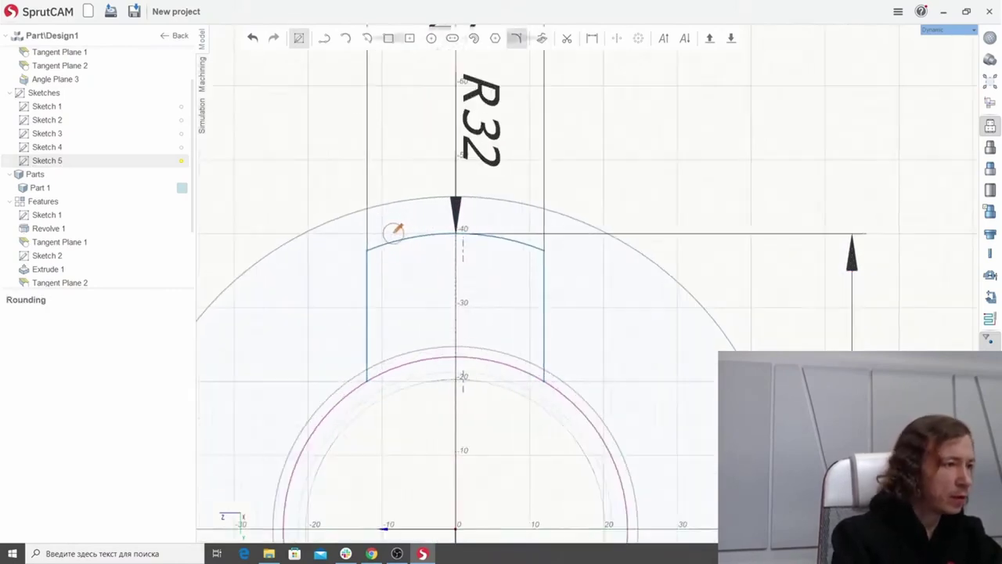
left_click(370, 252)
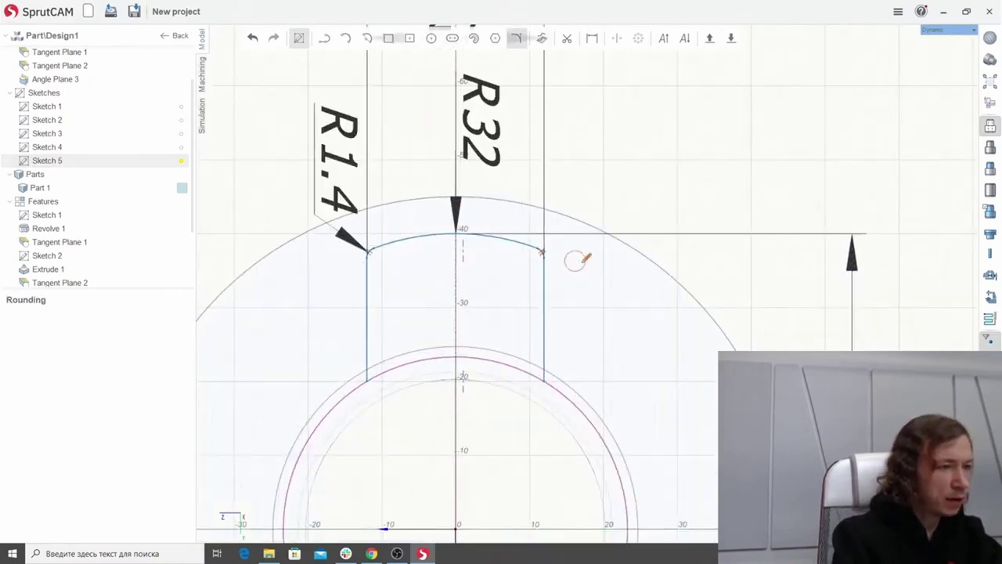
scroll(595, 262, "down", 2)
right_click_drag(703, 93, 655, 119)
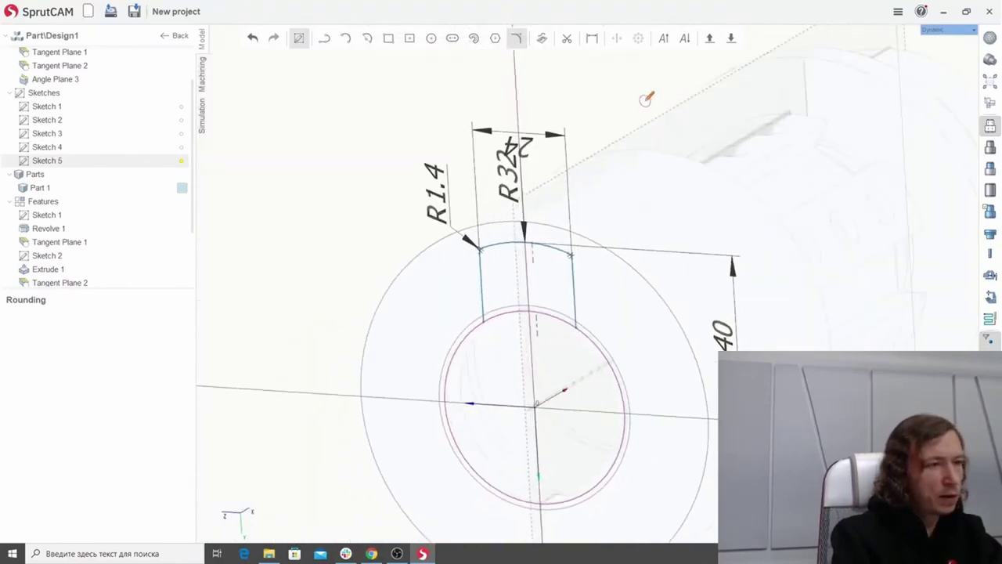
key("Escape")
Finish the sketch, extrude the slot region as a cut about 10.1 mm deep into the end face, and hide its sketch.
scroll(581, 143, "down", 5)
scroll(684, 97, "up", 5)
scroll(567, 105, "down", 3)
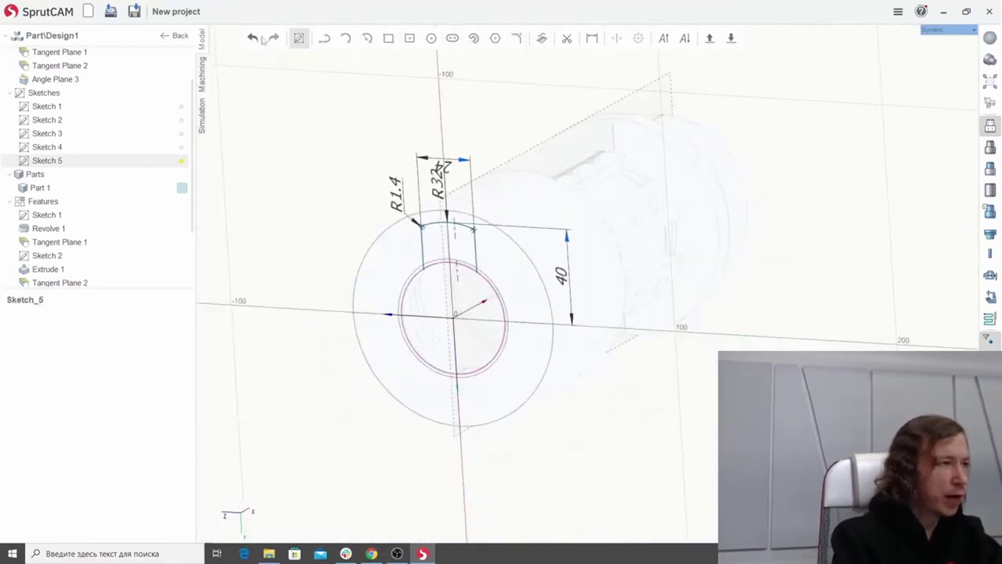
left_click(298, 37)
scroll(390, 357, "up", 5)
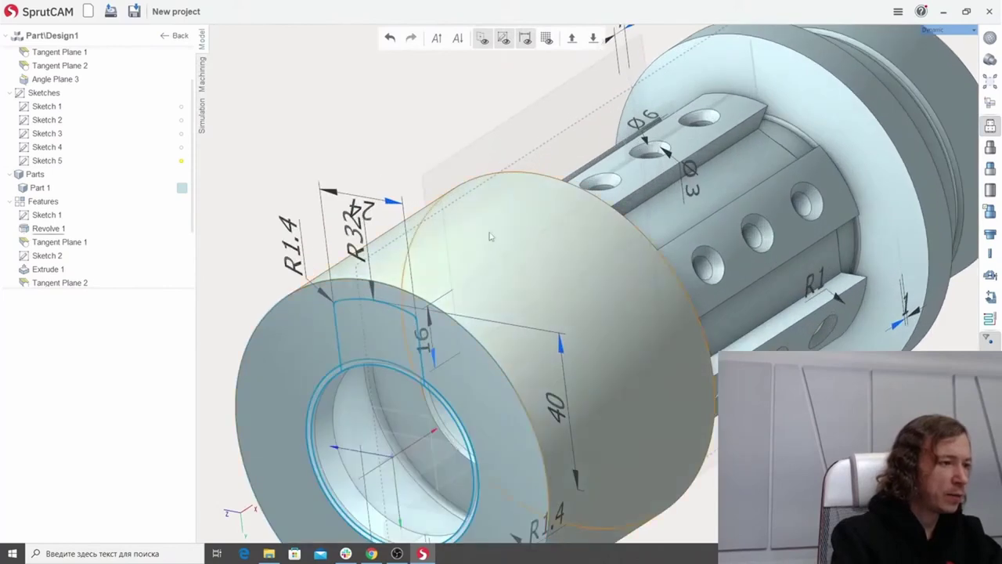
left_click(386, 331)
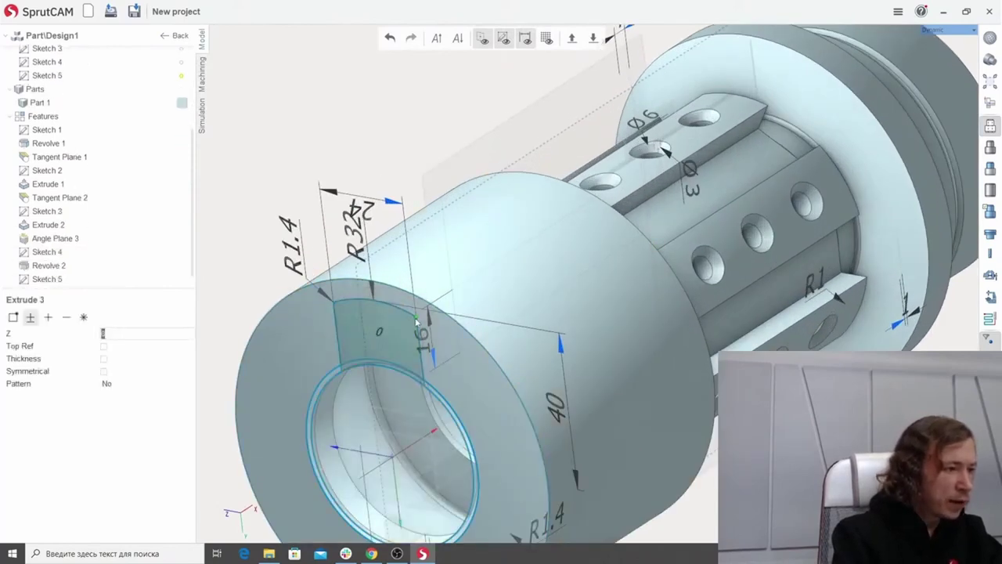
scroll(402, 324, "down", 5)
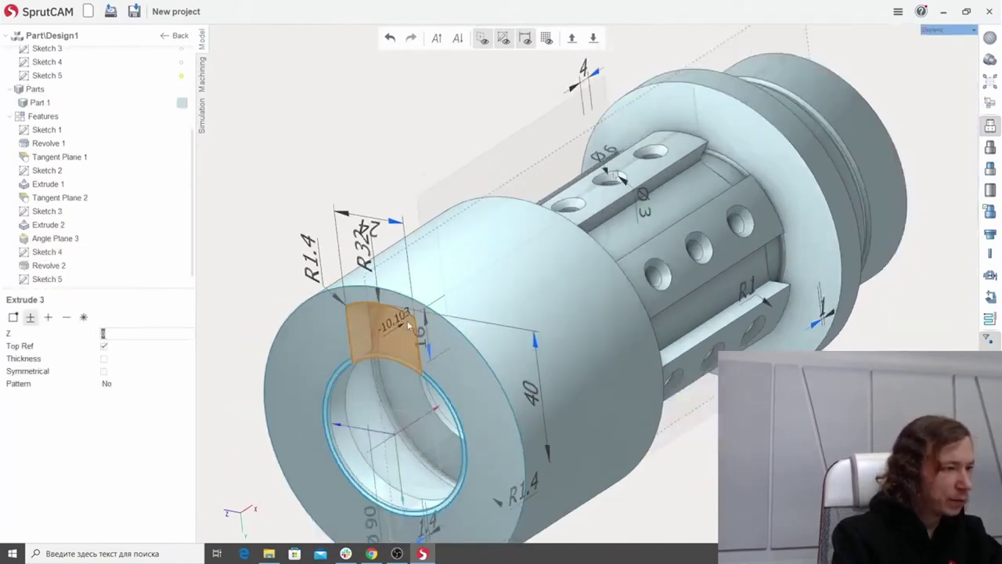
middle_click_drag(393, 400, 380, 353)
scroll(377, 352, "up", 4)
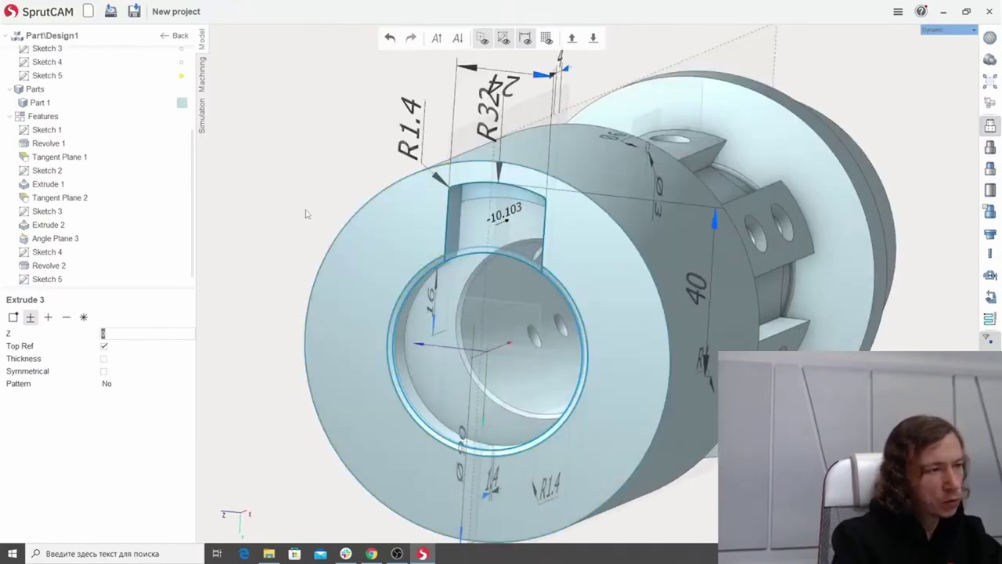
middle_click_drag(305, 211, 294, 188)
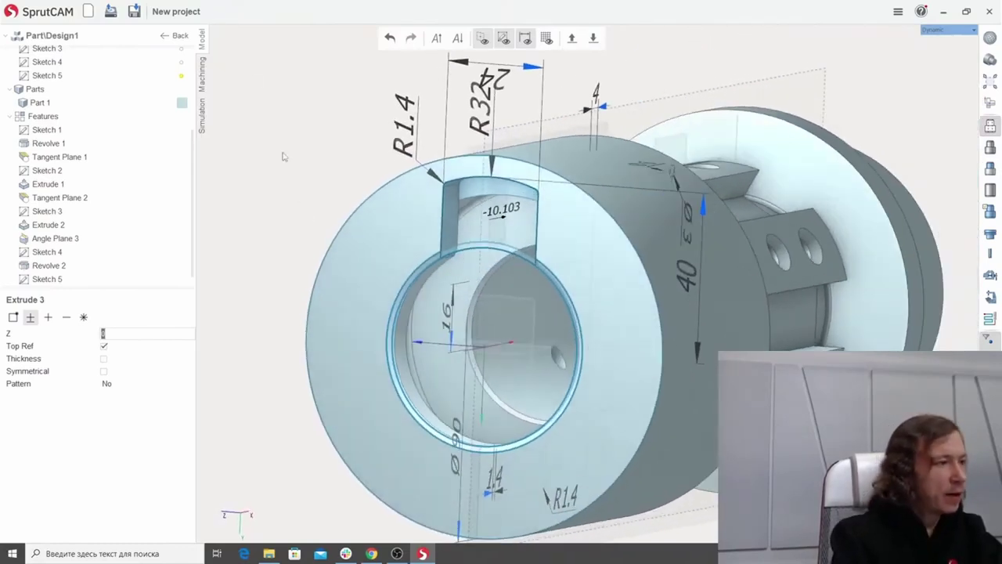
scroll(316, 178, "down", 1)
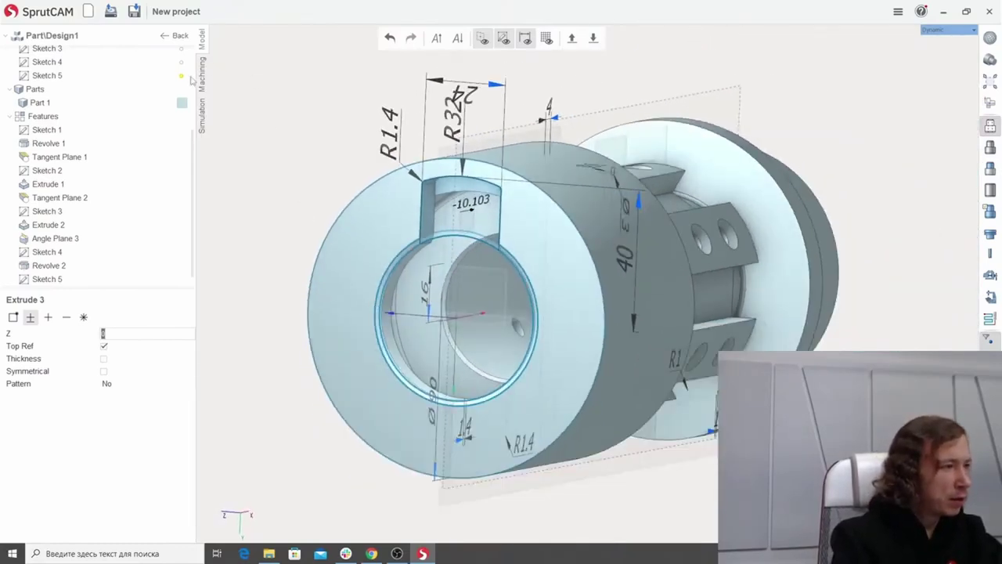
scroll(310, 212, "down", 3)
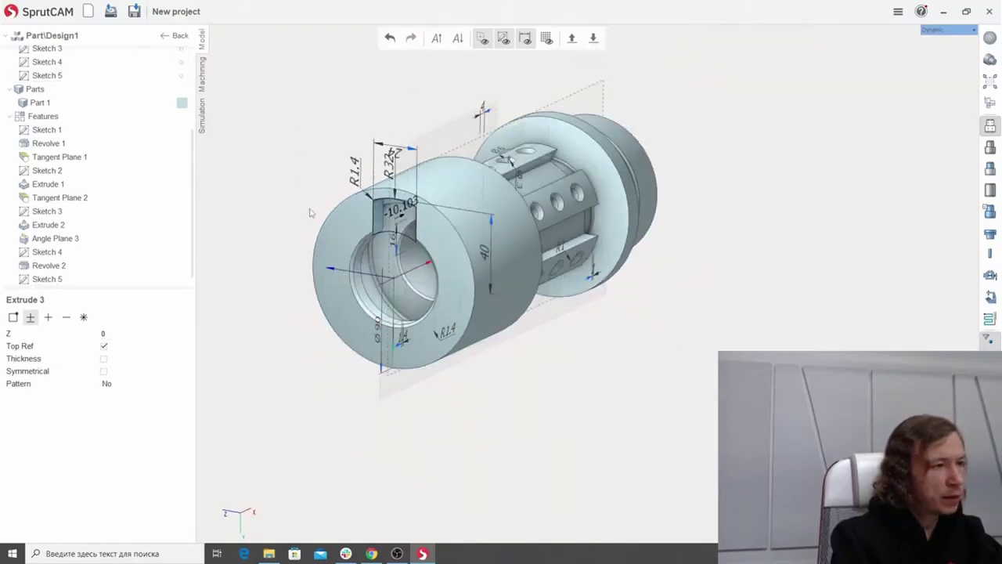
Set the slot arc's height dimension above the horizontal axis to 30 mm.
scroll(305, 207, "up", 5)
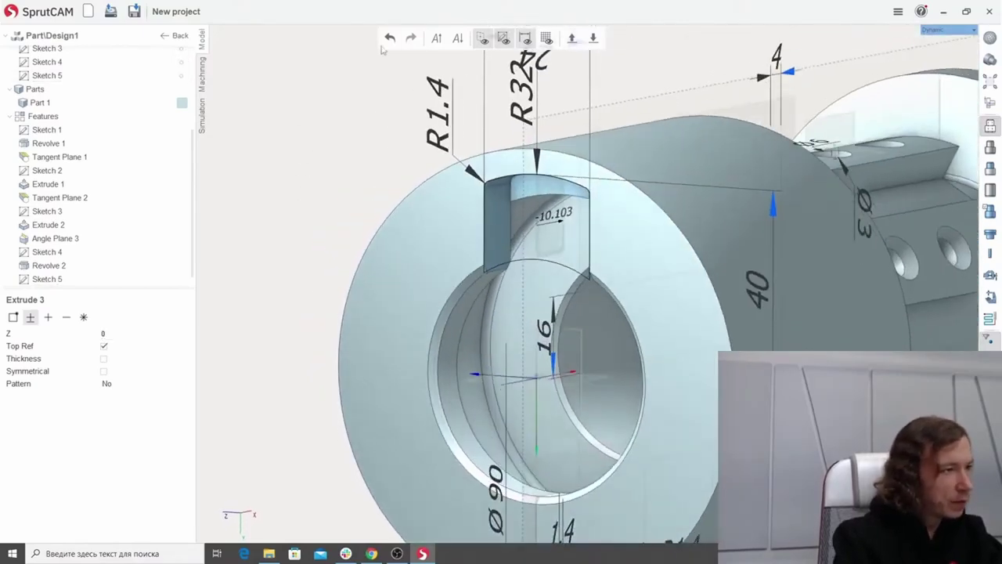
middle_click_drag(368, 211, 381, 130)
scroll(551, 259, "up", 2)
middle_click_drag(551, 259, 448, 191)
scroll(449, 191, "down", 3)
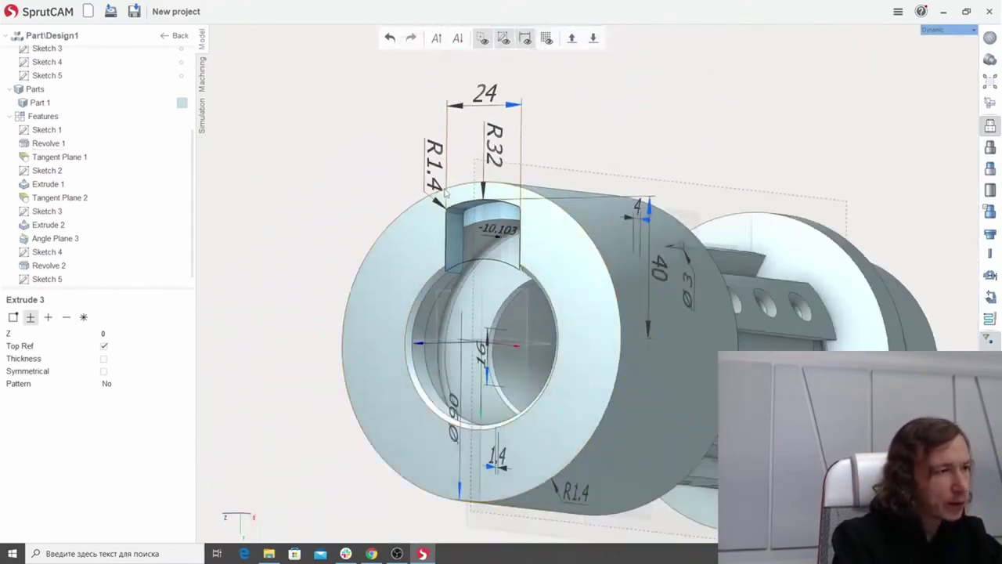
scroll(479, 210, "up", 2)
right_click_drag(479, 209, 675, 293)
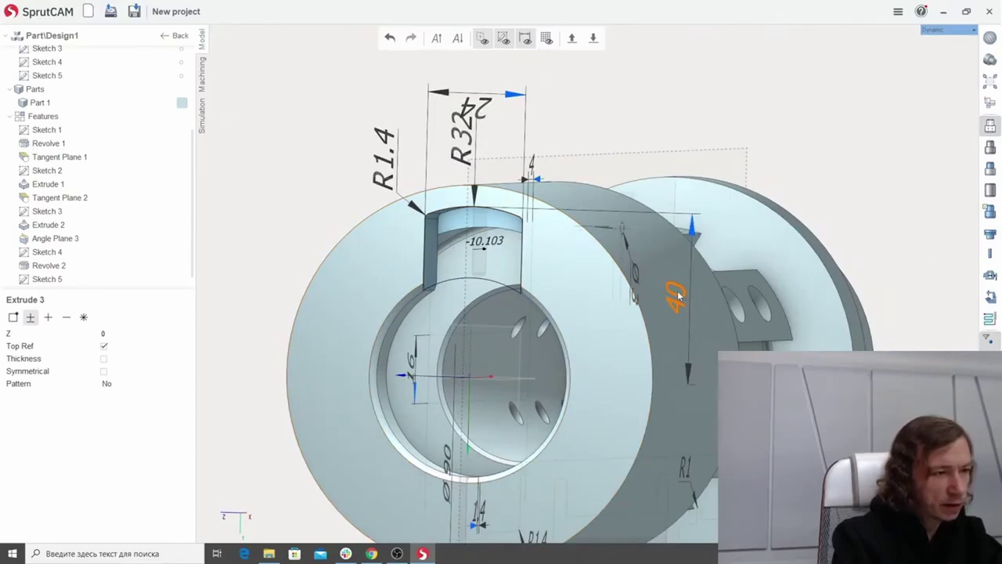
left_click(675, 296)
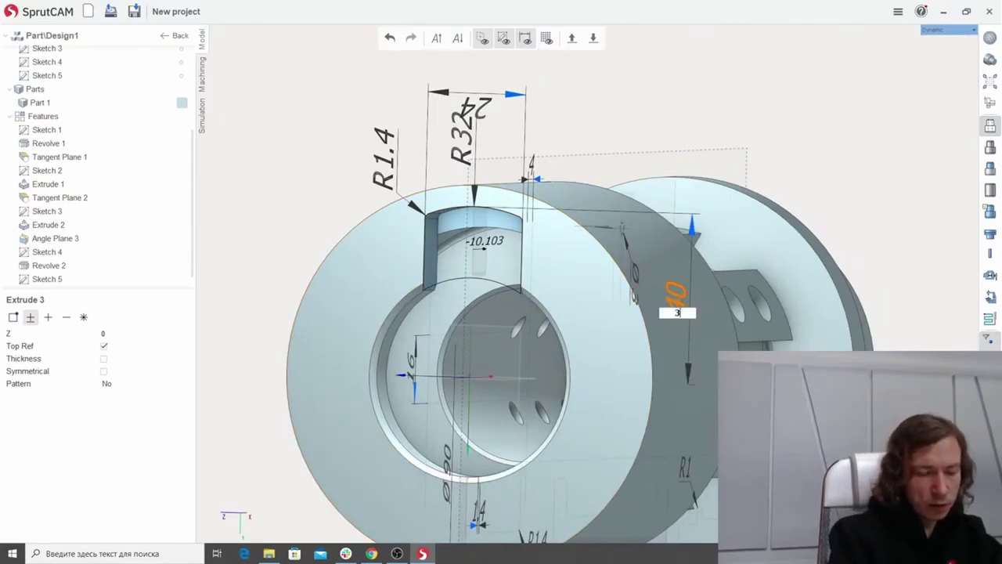
type("30")
key("Return")
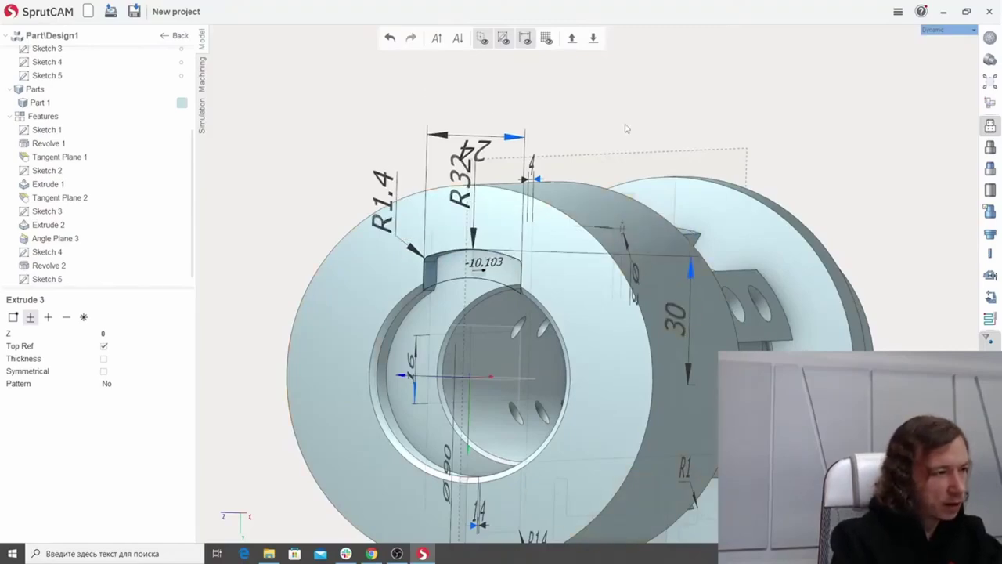
Add a new circular pattern to the slot cut in the end face, with a count of 4.
right_click_drag(442, 252, 425, 320)
scroll(425, 321, "up", 2)
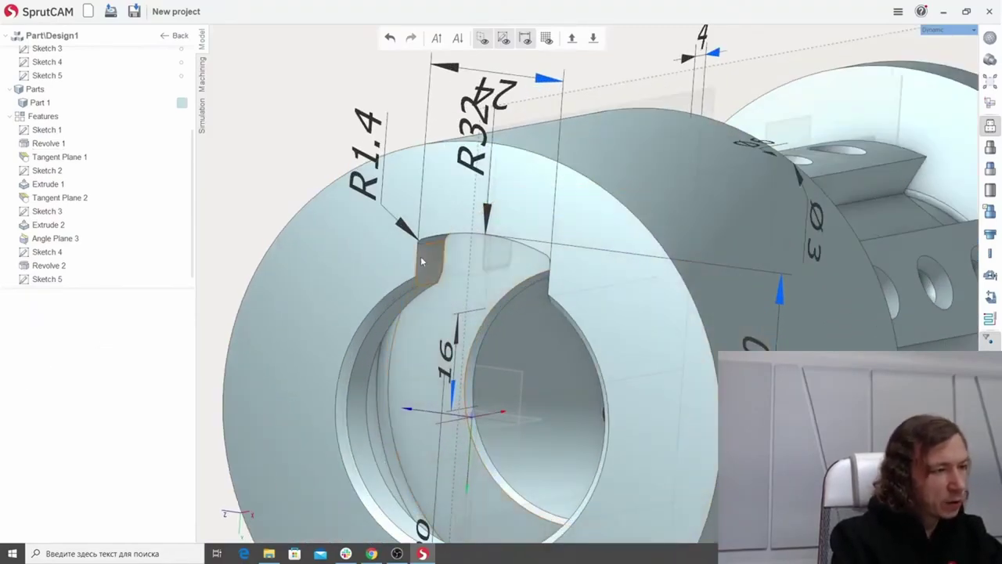
left_click(424, 262)
scroll(424, 262, "down", 3)
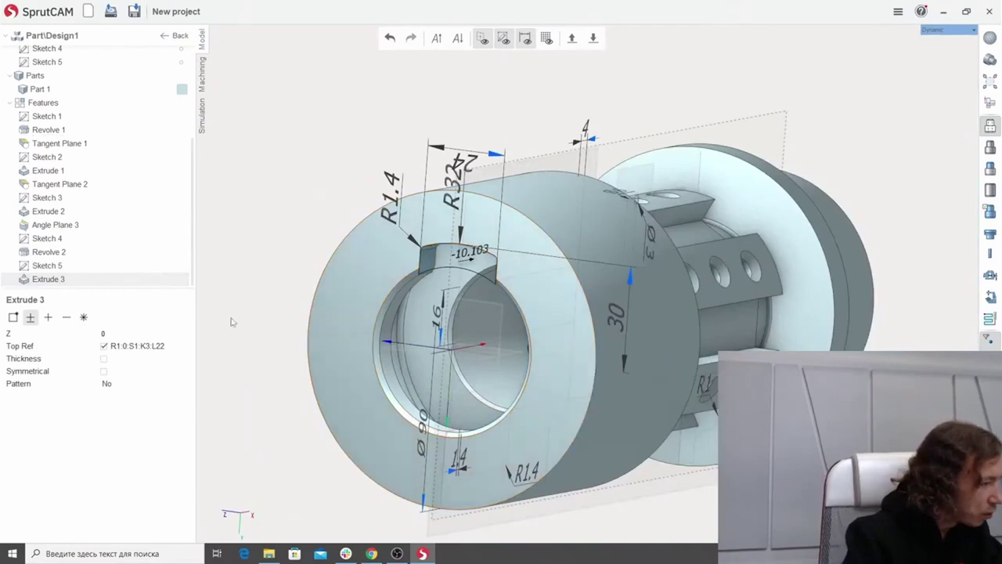
left_click(157, 383)
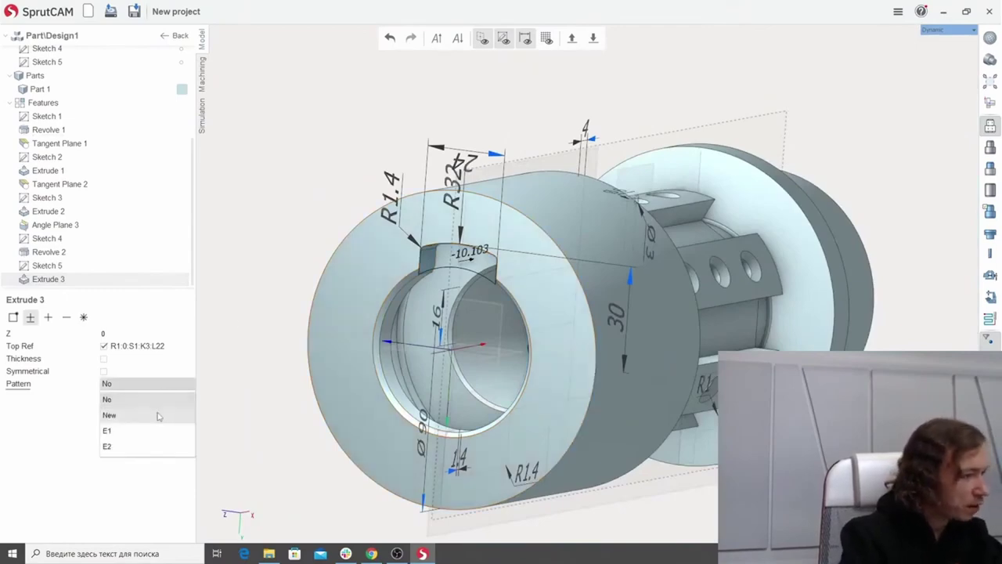
left_click(108, 415)
scroll(397, 349, "down", 4)
scroll(397, 349, "up", 3)
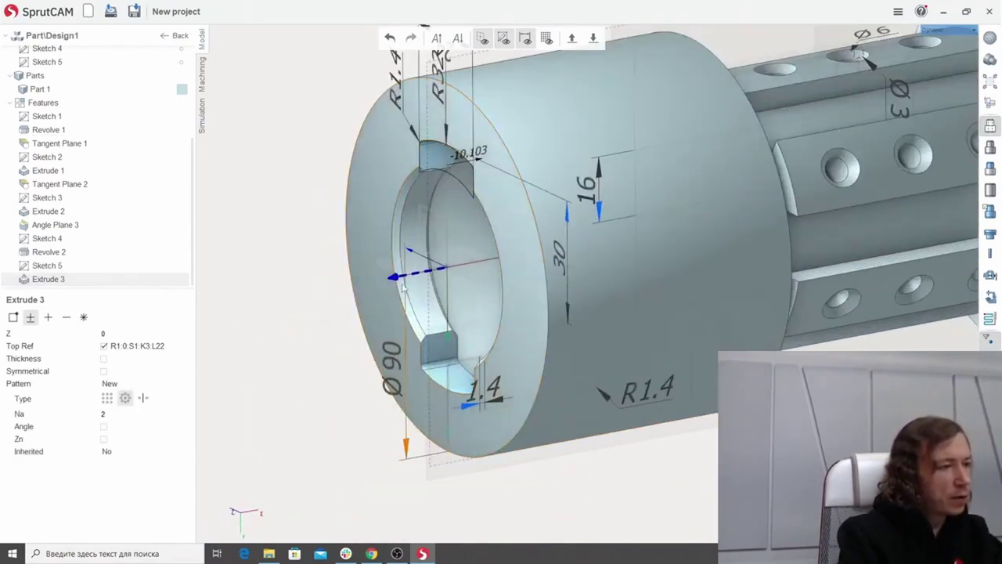
scroll(331, 358, "up", 2)
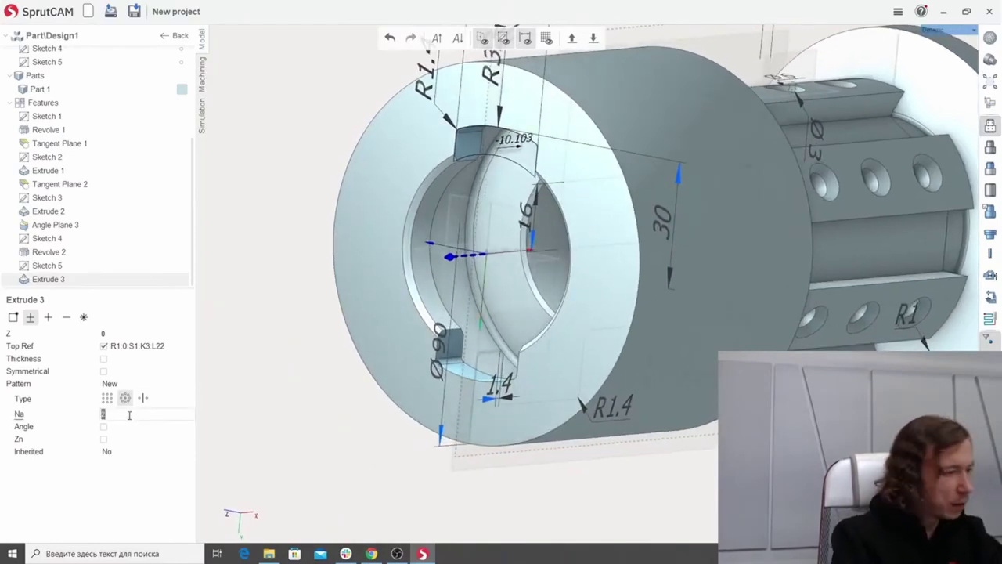
left_click(130, 415)
type("4")
key("Return")
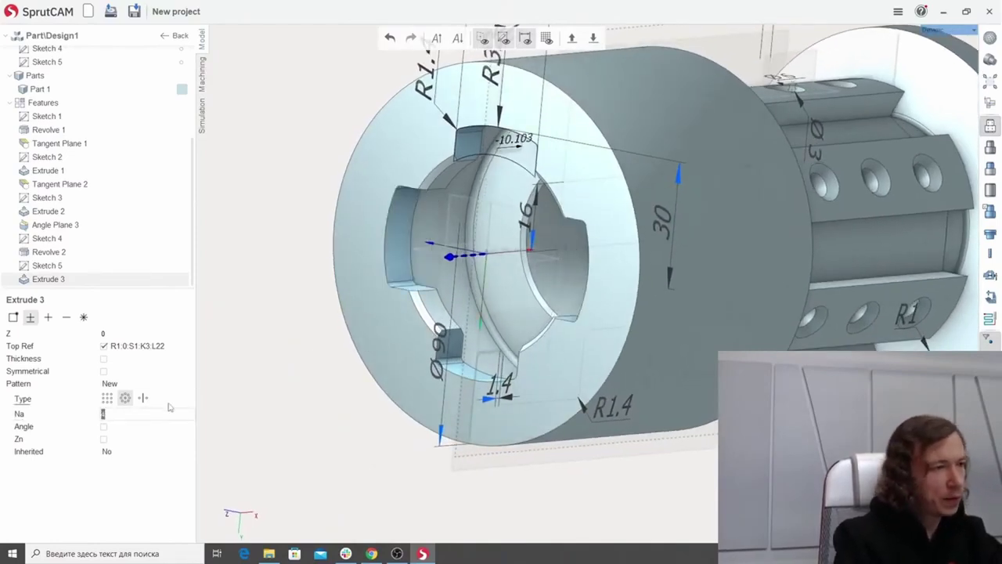
Close the part design and switch to machining mode to view the part in the lathe chuck.
left_click(267, 410)
mouse_move(267, 410)
middle_mouse_down()
mouse_move(300, 428)
mouse_move(270, 412)
middle_mouse_up()
scroll(299, 427, "down", 3)
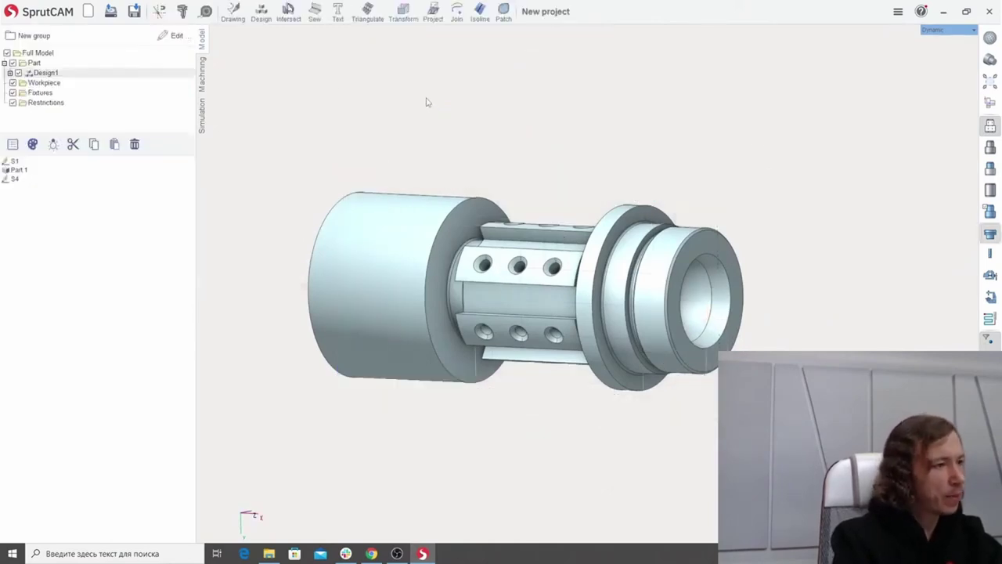
left_click(204, 74)
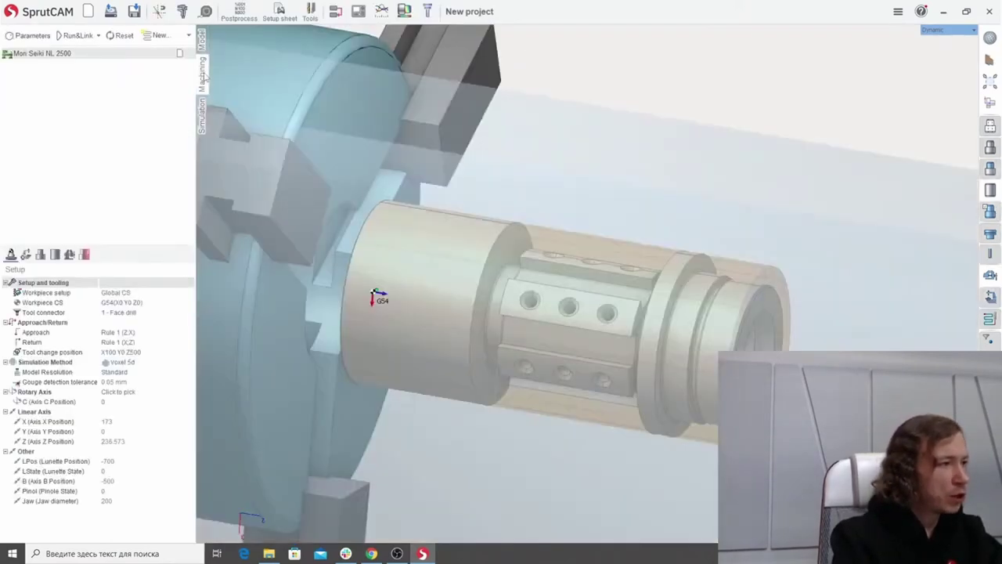
scroll(441, 269, "down", 4)
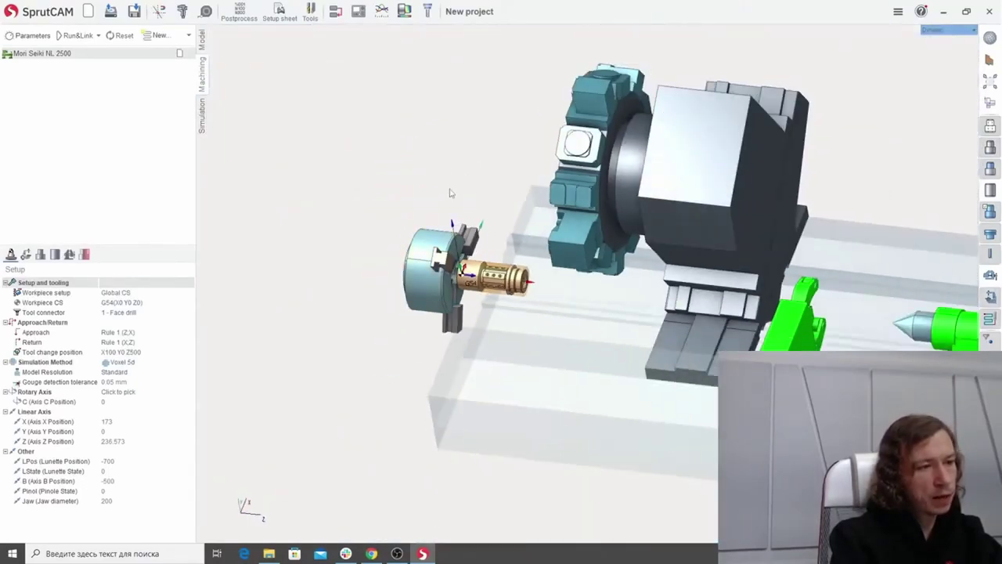
middle_click_drag(451, 193, 459, 233)
scroll(449, 236, "down", 4)
scroll(459, 233, "up", 4)
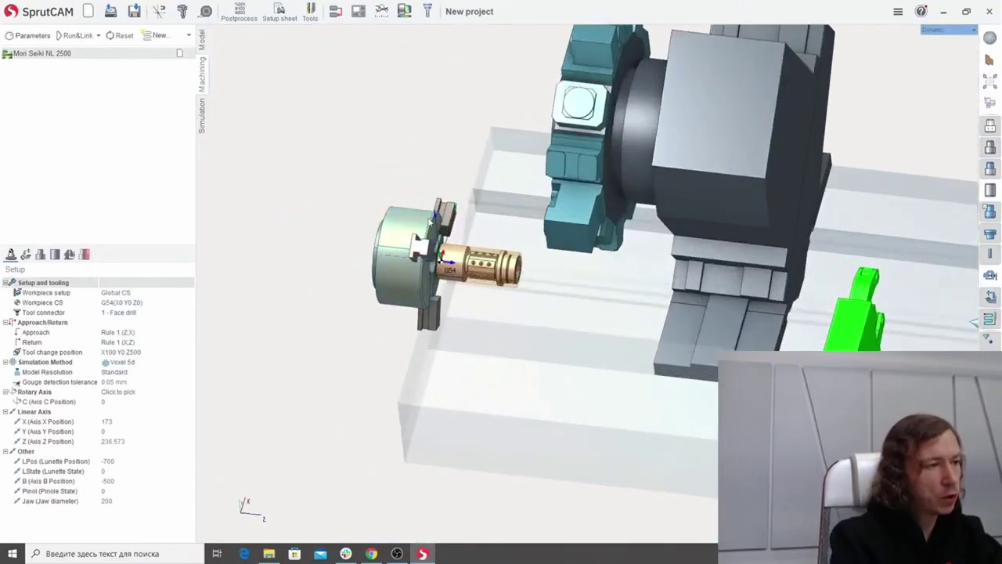
scroll(474, 229, "up", 2)
Open the list of new machining operations and look through the 2D operation types.
left_click(188, 35)
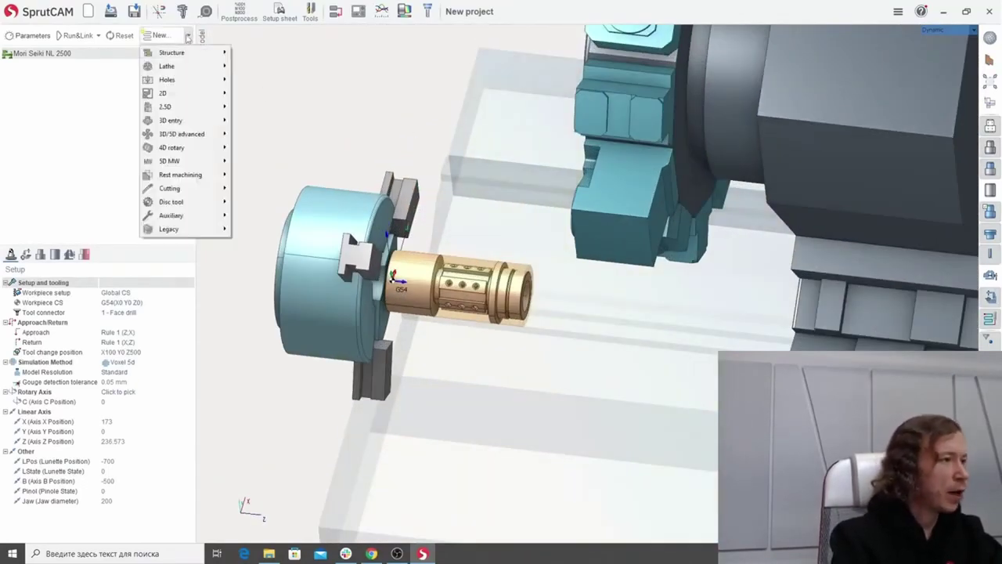
mouse_move(202, 94)
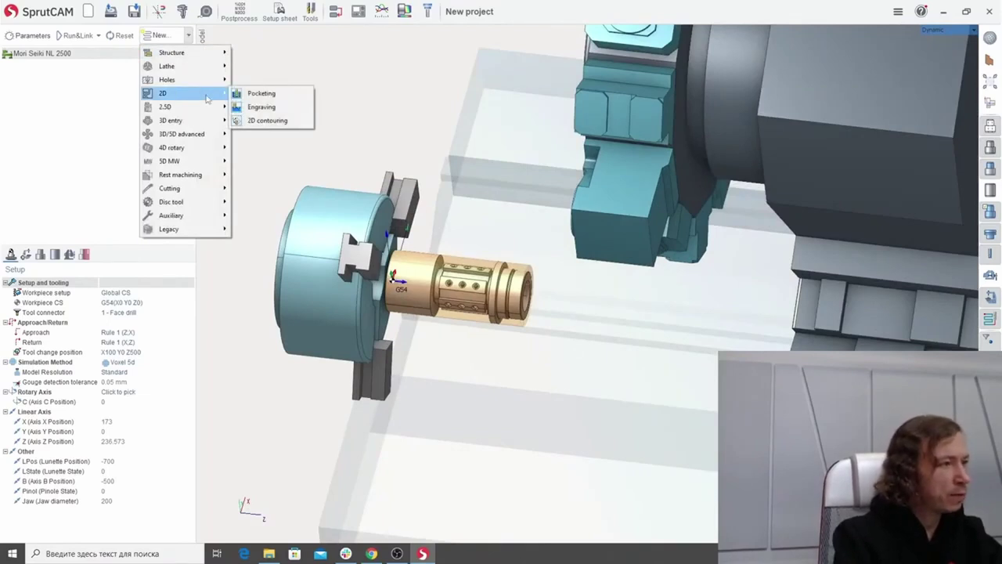
Add an OD Roughing lathe operation for the part and calculate its toolpath.
mouse_move(195, 67)
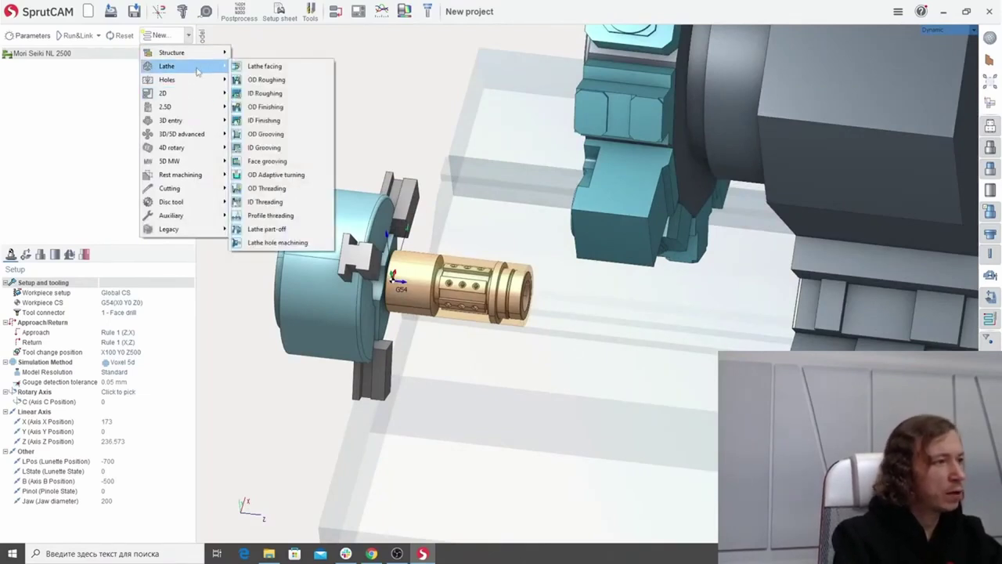
left_click(284, 84)
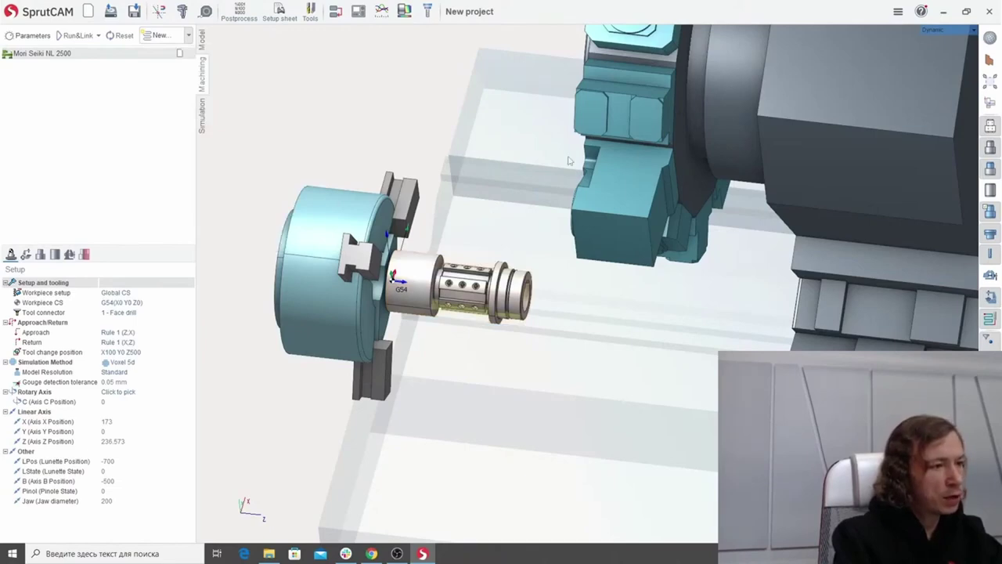
middle_click_drag(502, 307, 407, 282)
scroll(462, 337, "down", 4)
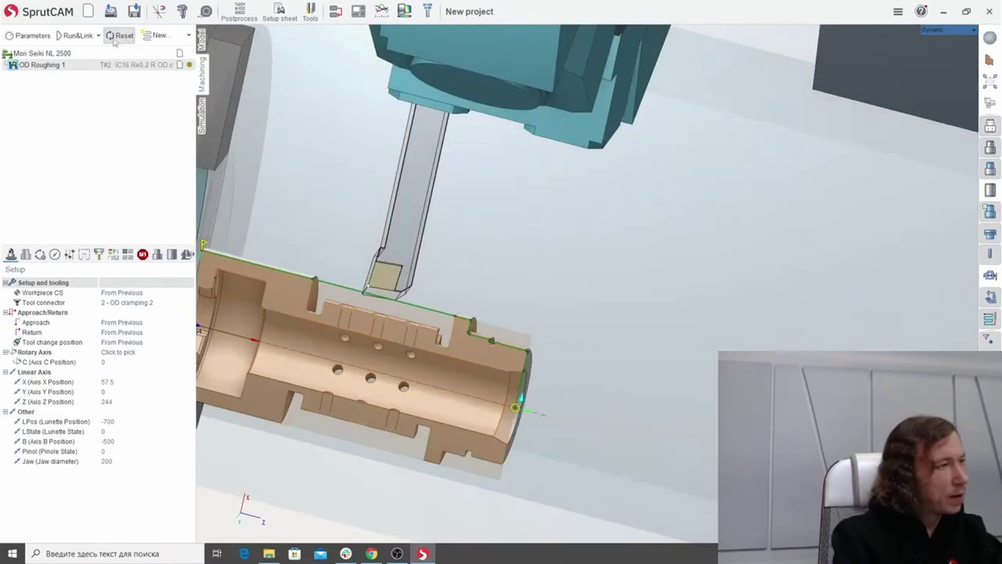
left_click(82, 38)
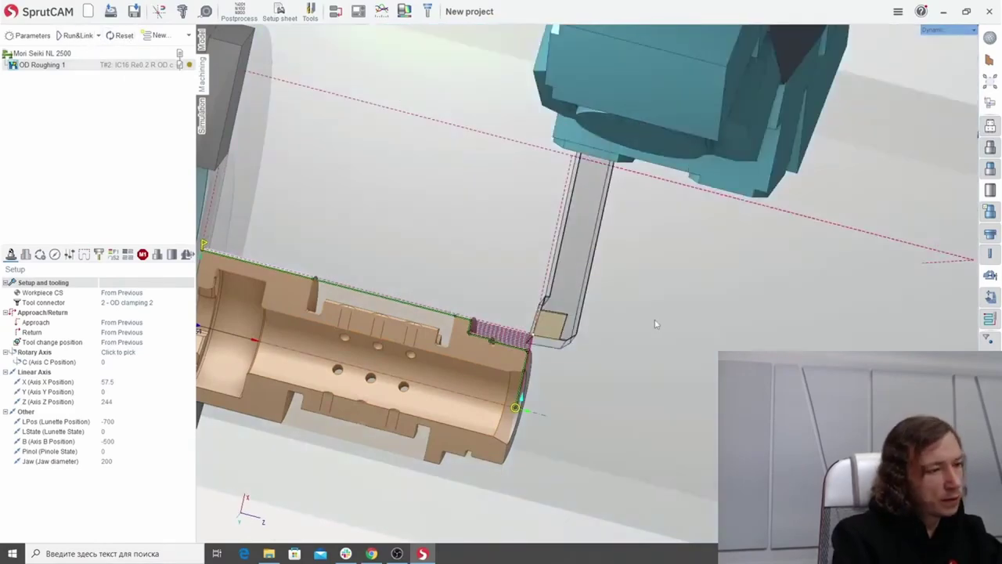
scroll(655, 322, "down", 4)
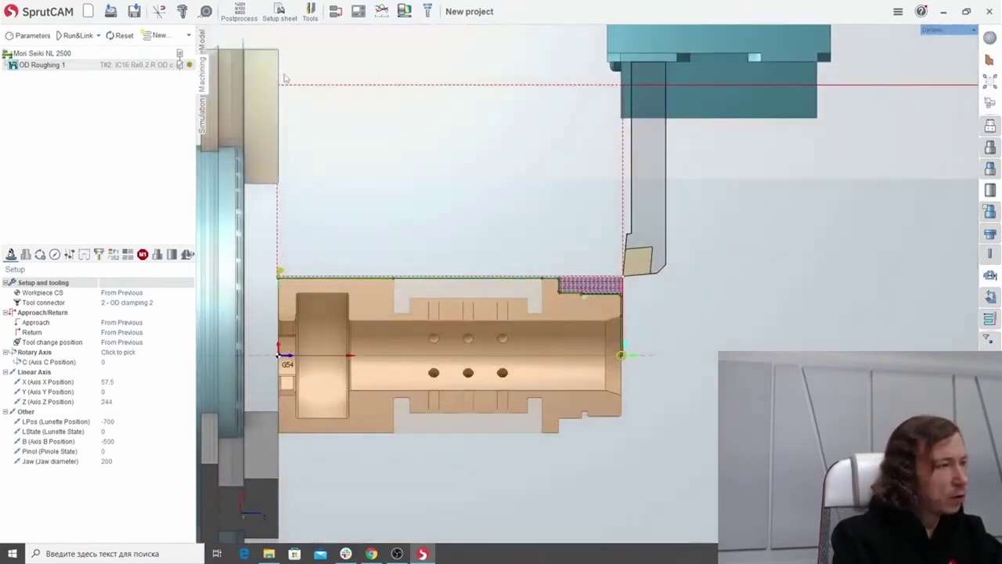
Add a Roughing waterline milling operation and set its tool connector to 3 - OD drill.
left_click(189, 37)
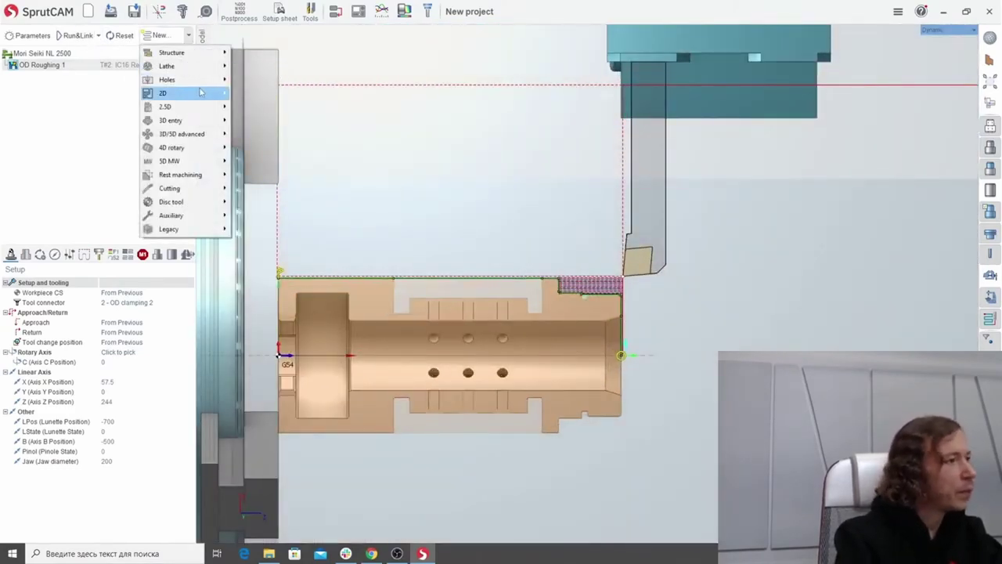
mouse_move(204, 123)
left_click(274, 134)
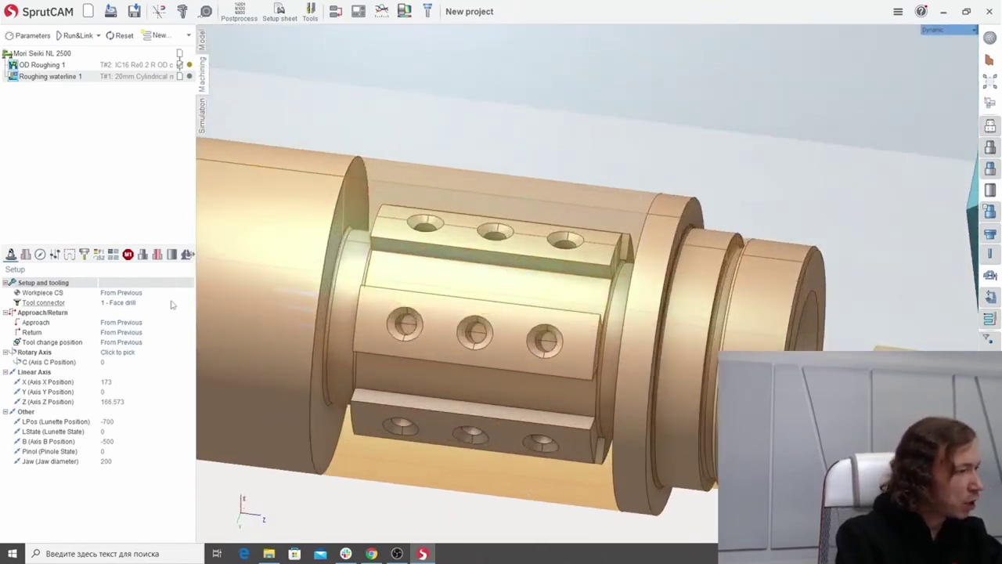
left_click(172, 304)
left_click(175, 303)
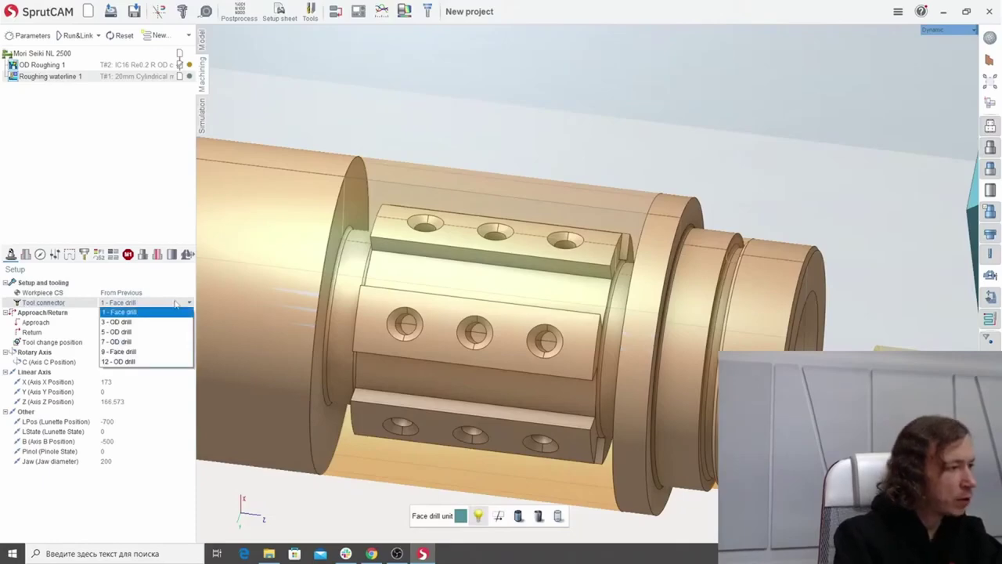
left_click(156, 322)
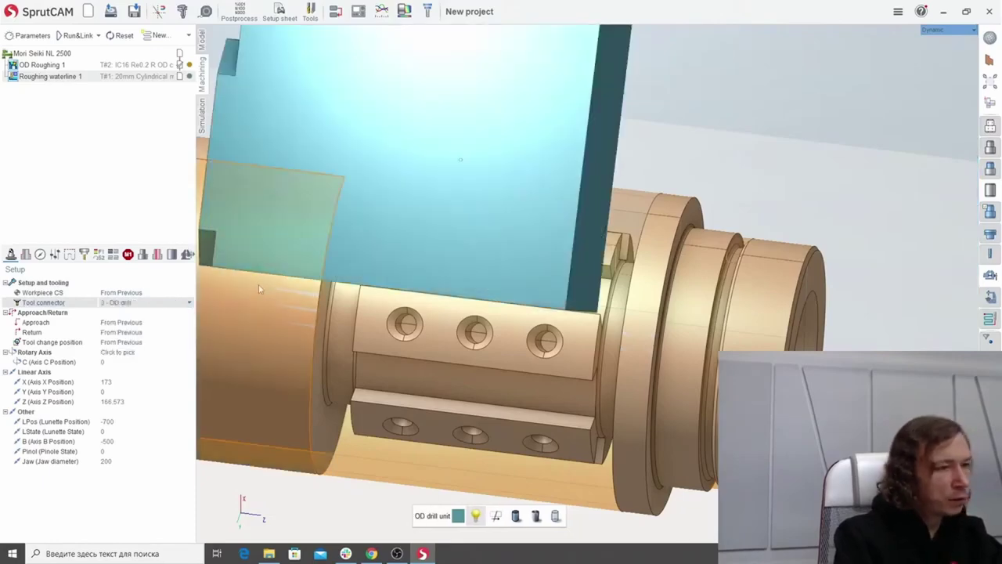
scroll(589, 270, "up", 2)
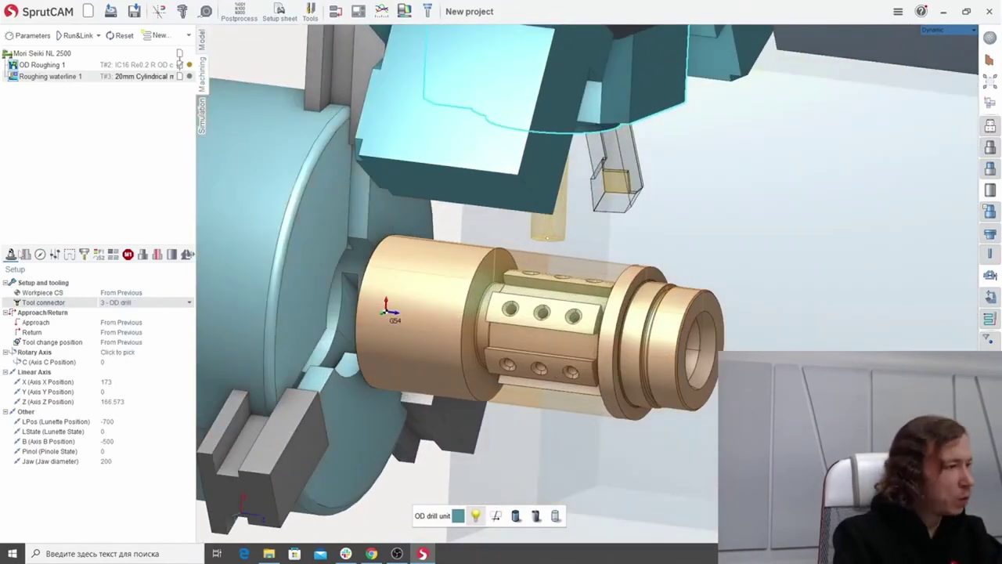
Set the diameter of the waterline operation's cylindrical mill to 8 mm.
left_click(84, 255)
left_click(161, 342)
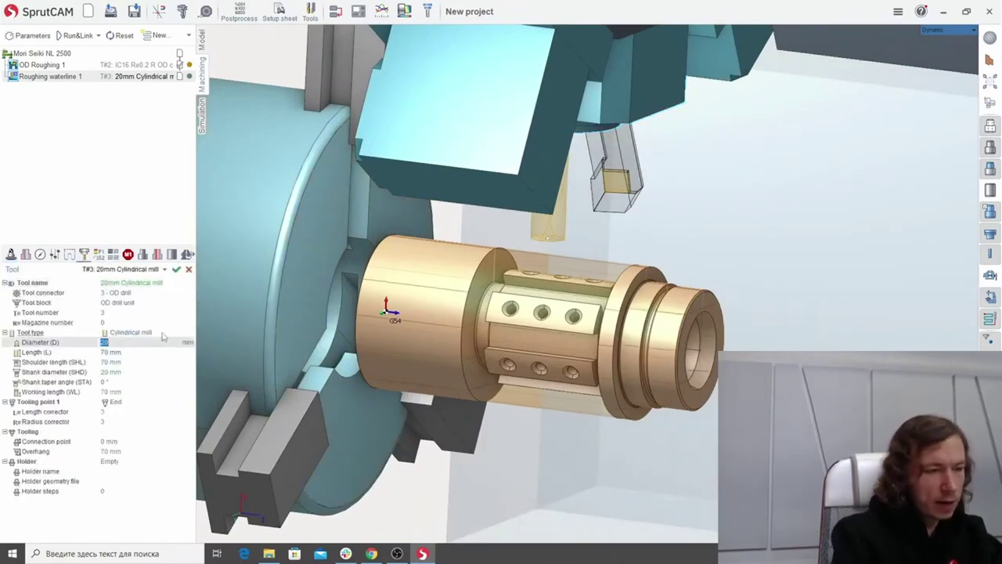
type("8")
middle_click_drag(265, 306, 2, 254)
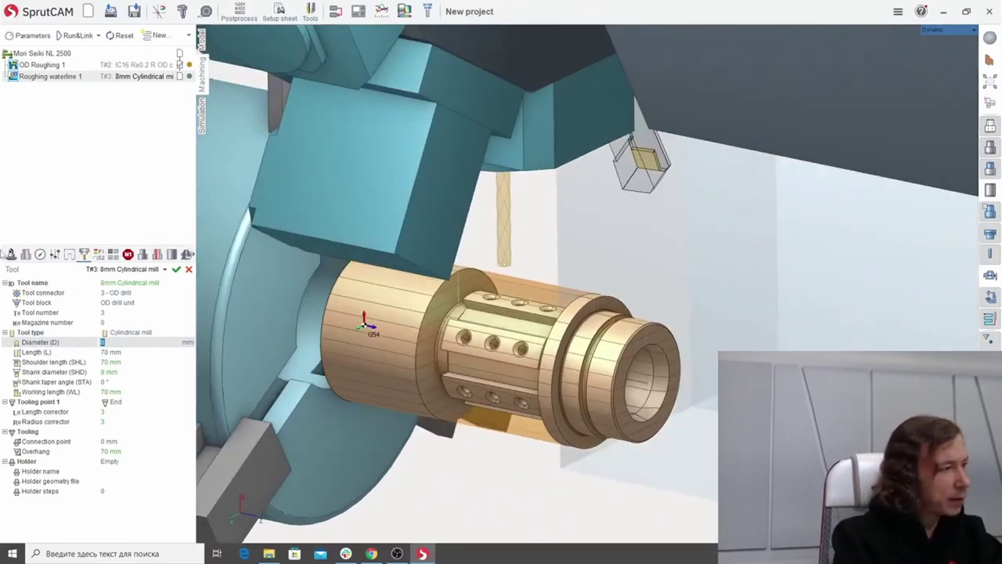
Align the waterline operation's rotary axis with the flat face between the drilled ribs, turning the C axis to 30.
left_click(25, 256)
middle_click_drag(564, 313, 376, 326)
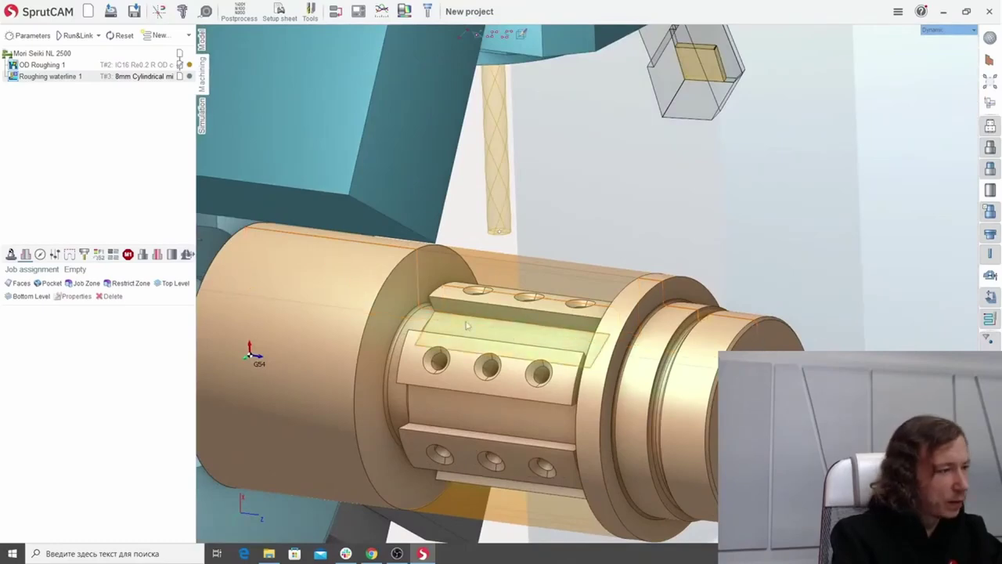
left_click(467, 326)
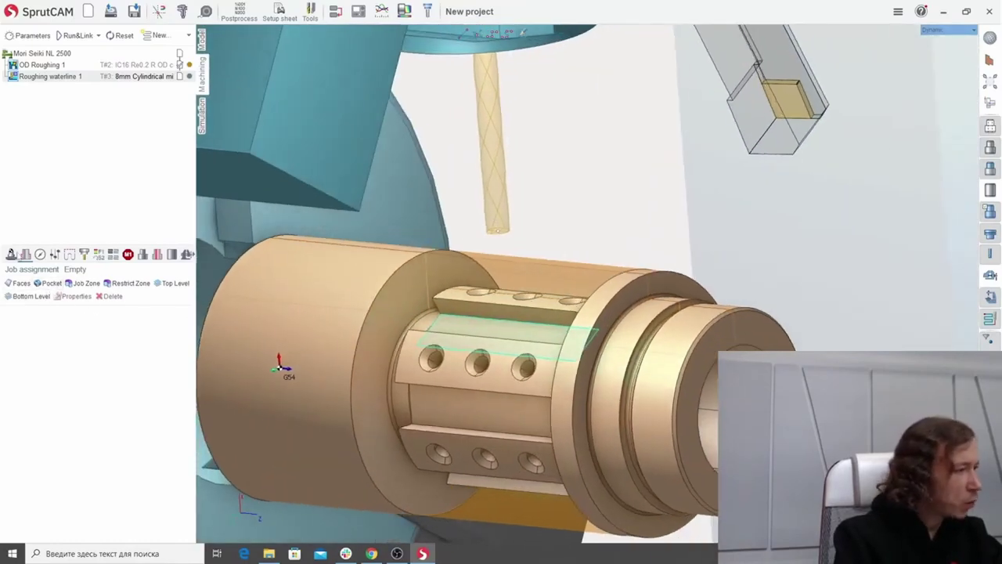
left_click(11, 255)
left_click(144, 354)
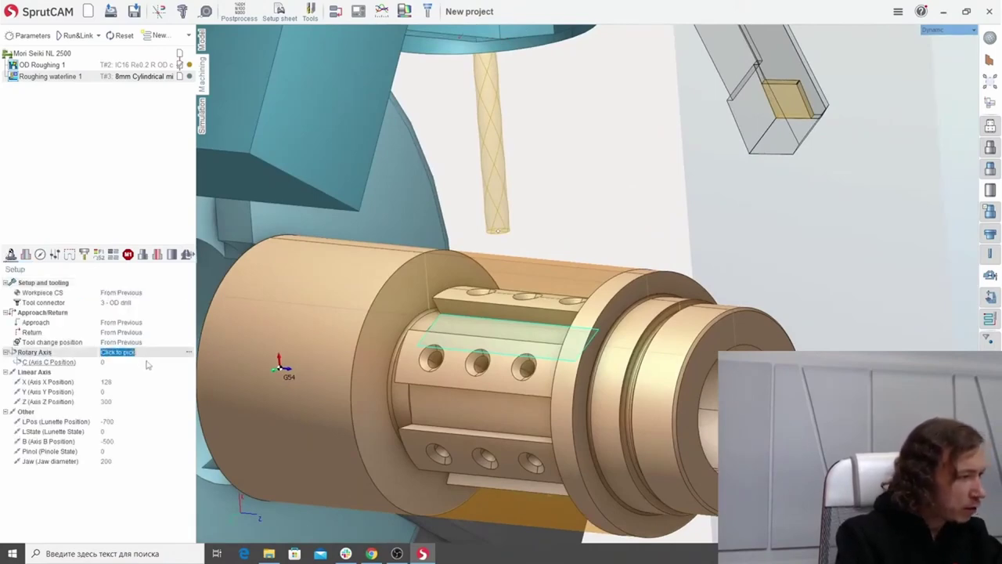
left_click(188, 353)
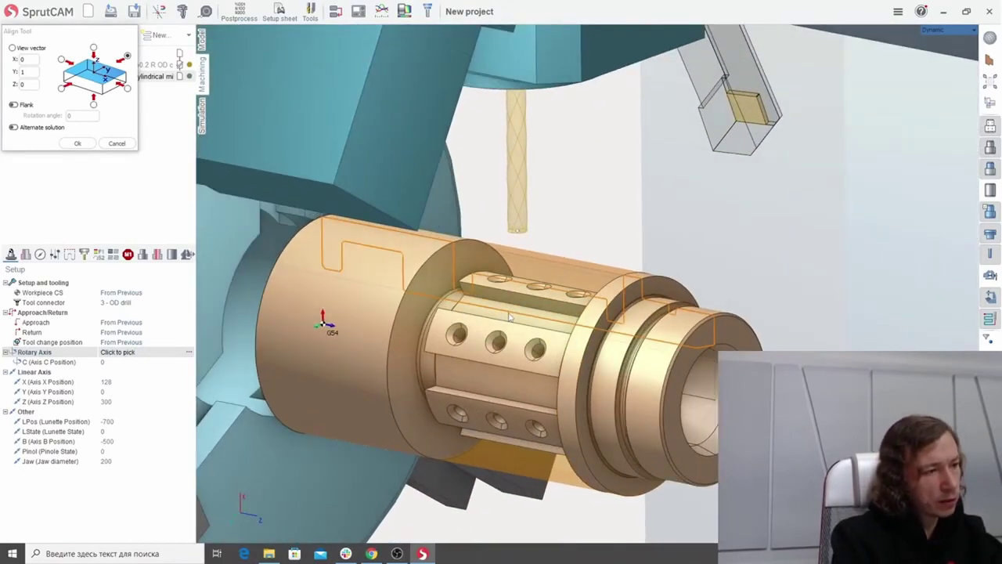
left_click(515, 319)
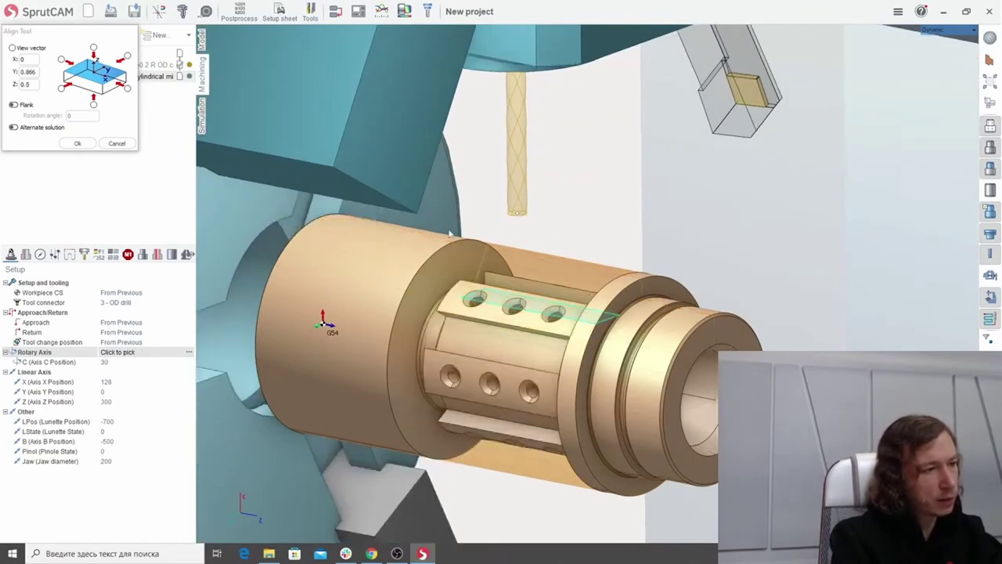
left_click(78, 144)
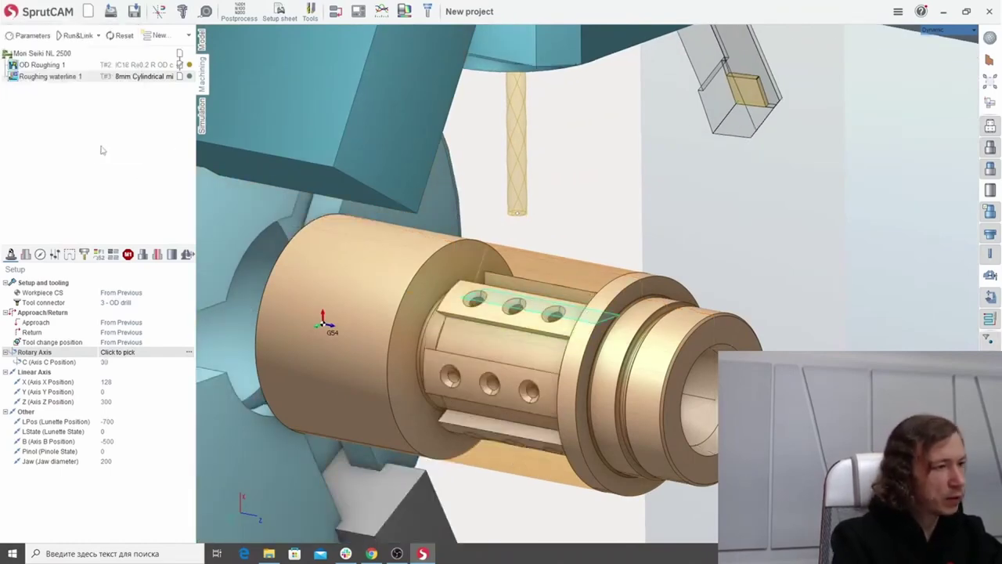
Assign the flat face between the drilled ribs to the waterline roughing job and calculate the toolpath.
left_click(30, 264)
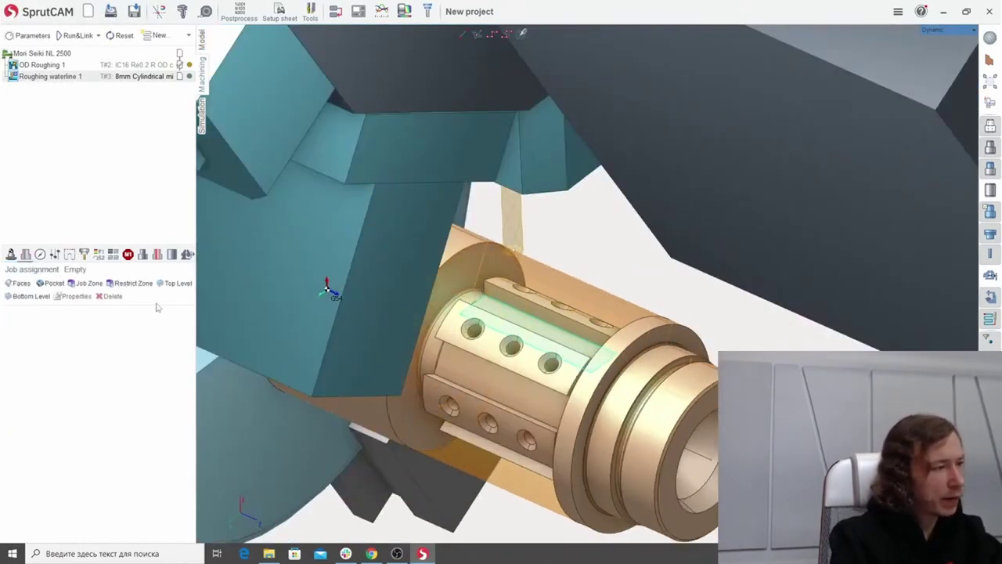
left_click(65, 287)
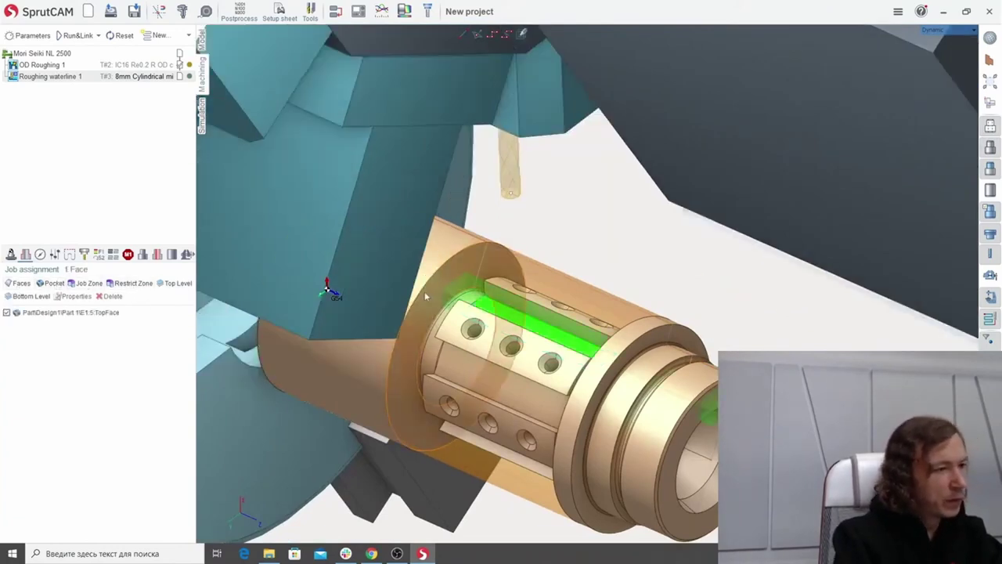
left_click(78, 37)
middle_click_drag(561, 238, 557, 345)
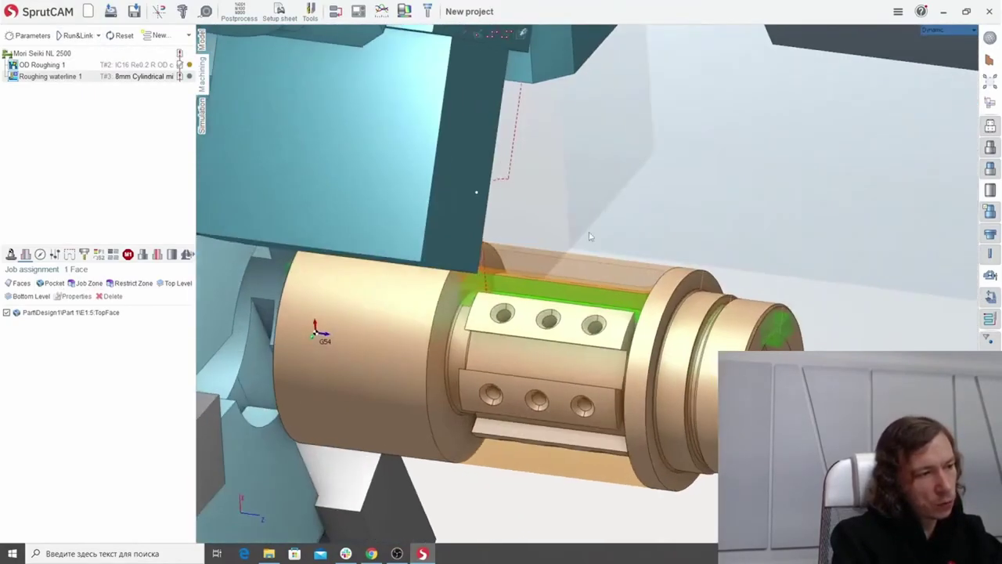
scroll(556, 335, "up", 3)
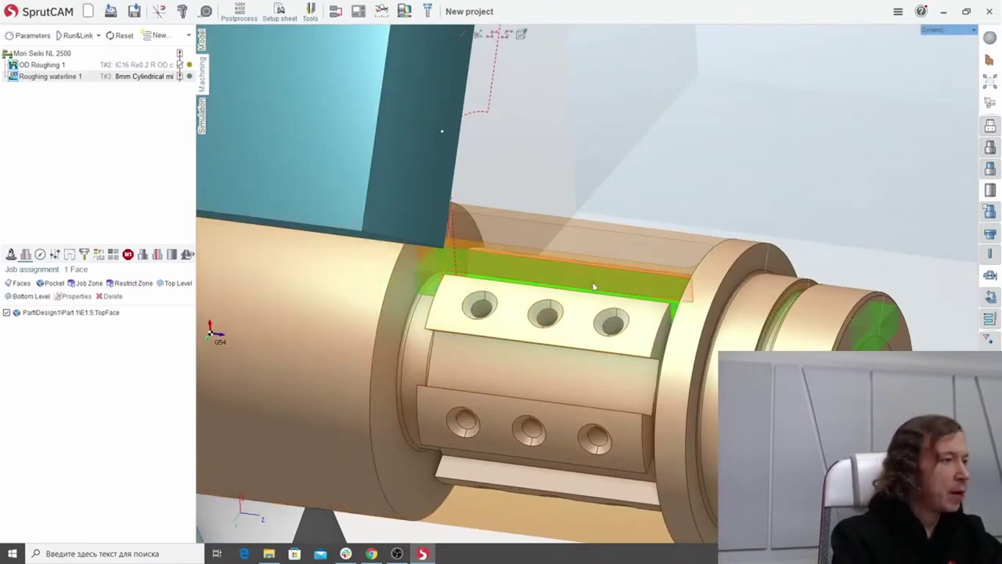
scroll(536, 182, "down", 5)
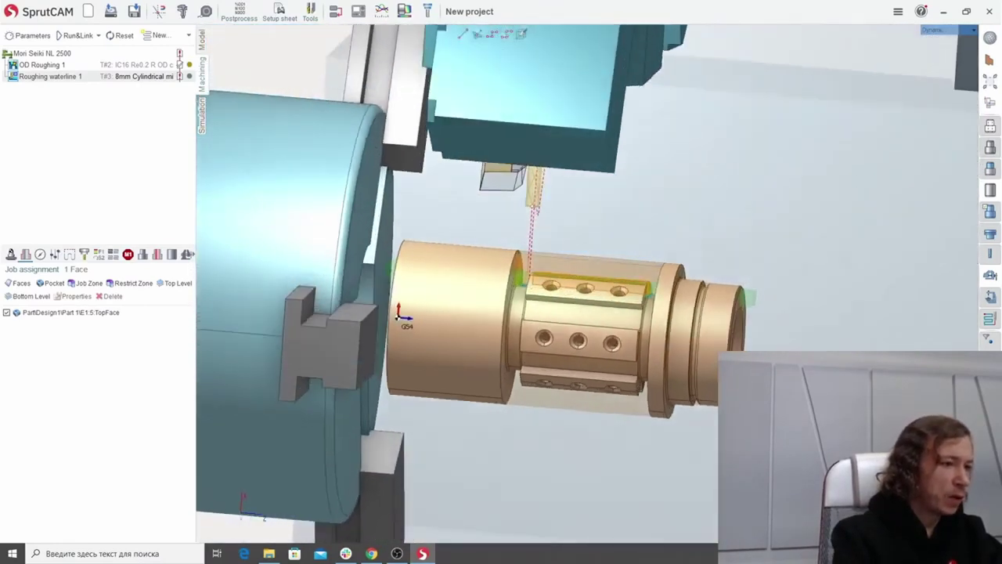
middle_click_drag(530, 208, 601, 262)
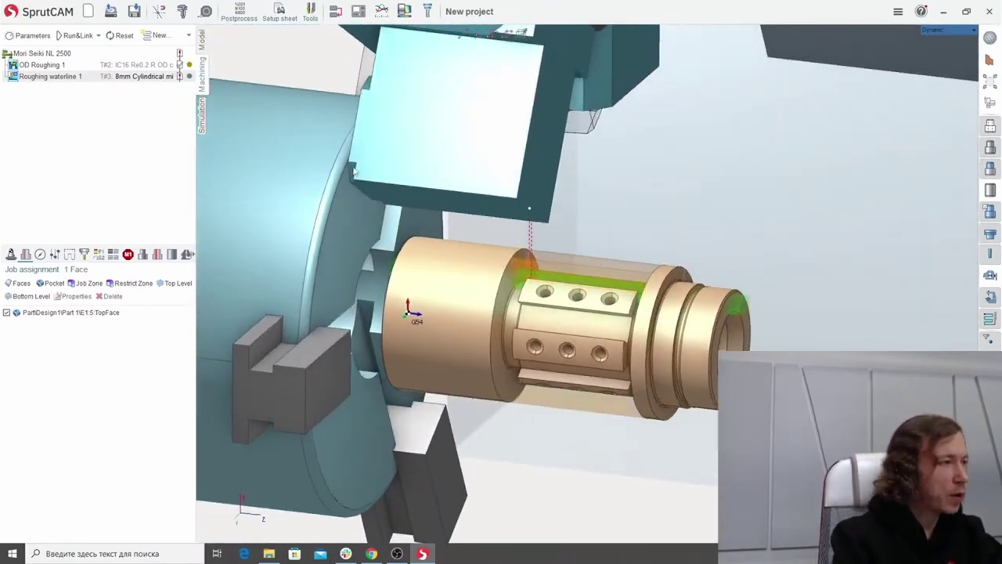
Simulate the machining from the OD roughing operation onward and examine the milled slot in the stock.
left_click(202, 113)
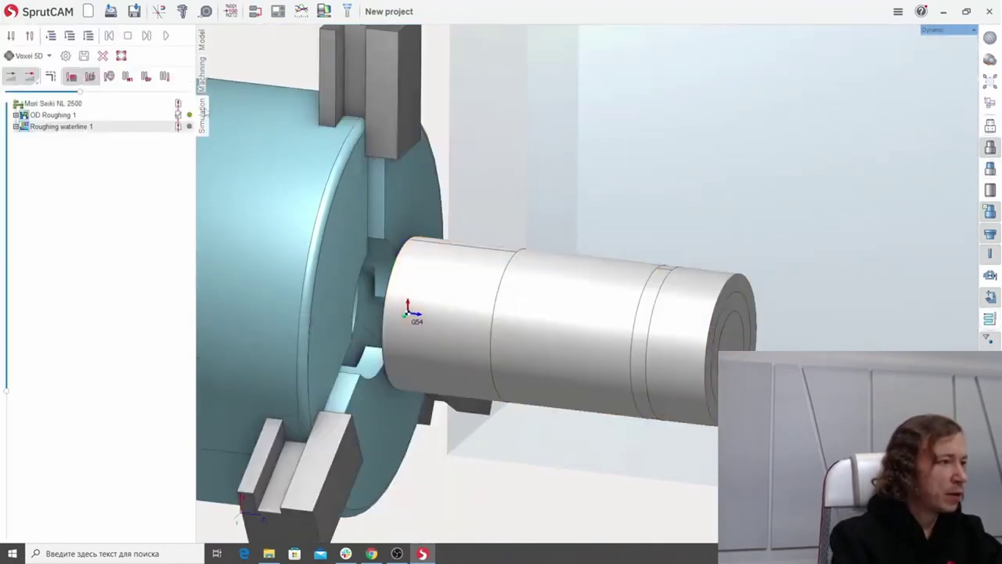
left_click(115, 117)
left_click(166, 35)
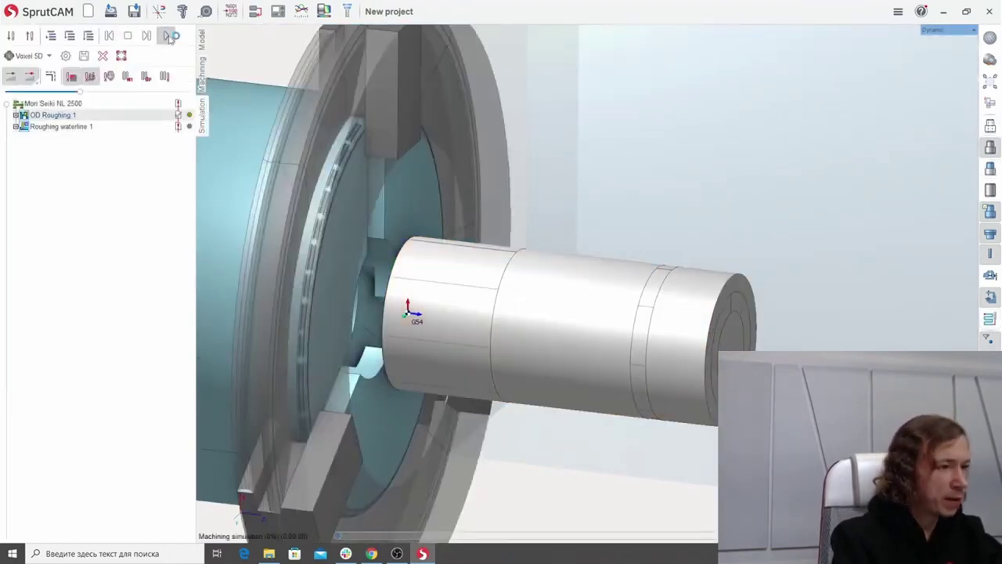
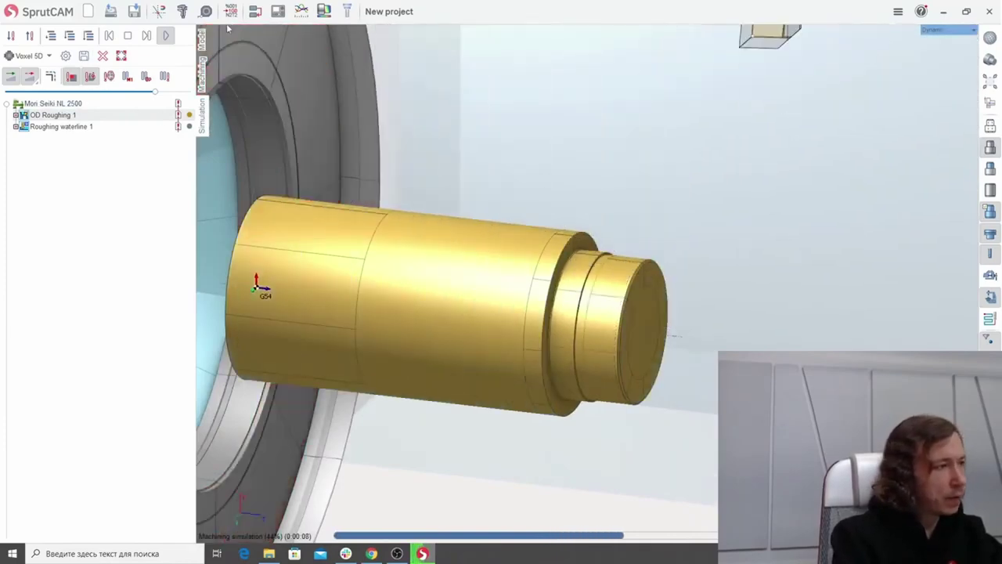
left_click(82, 116)
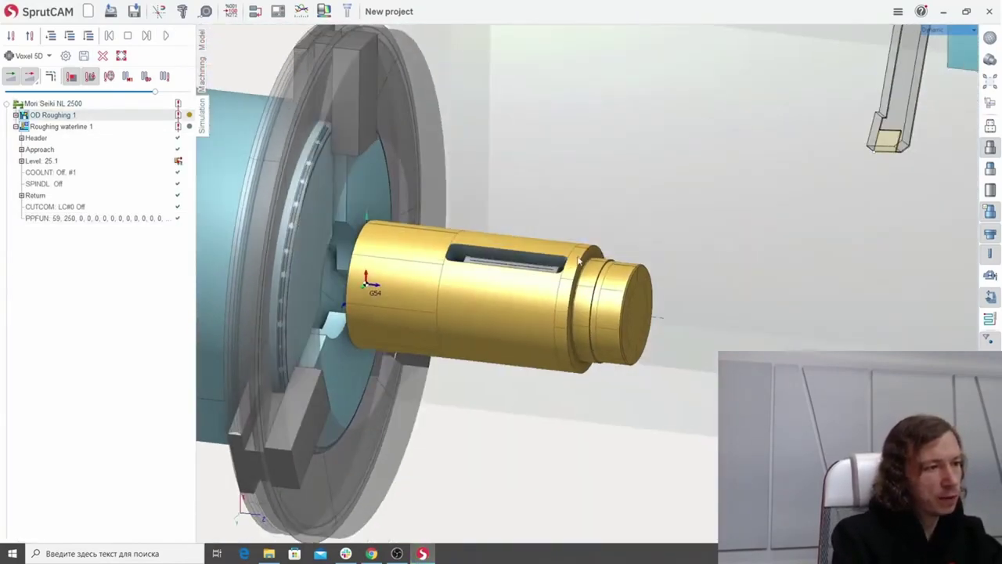
scroll(578, 261, "up", 4)
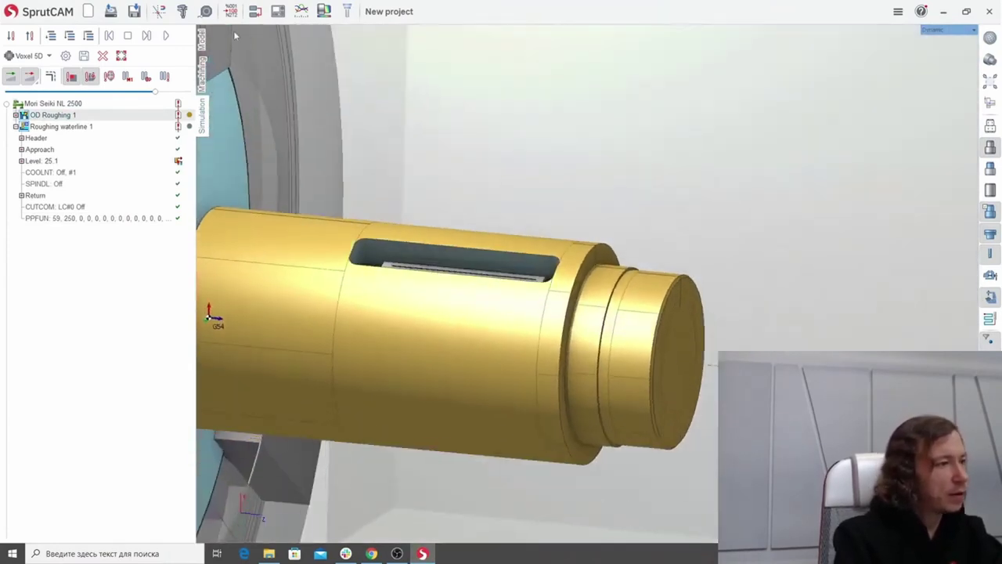
left_click(206, 79)
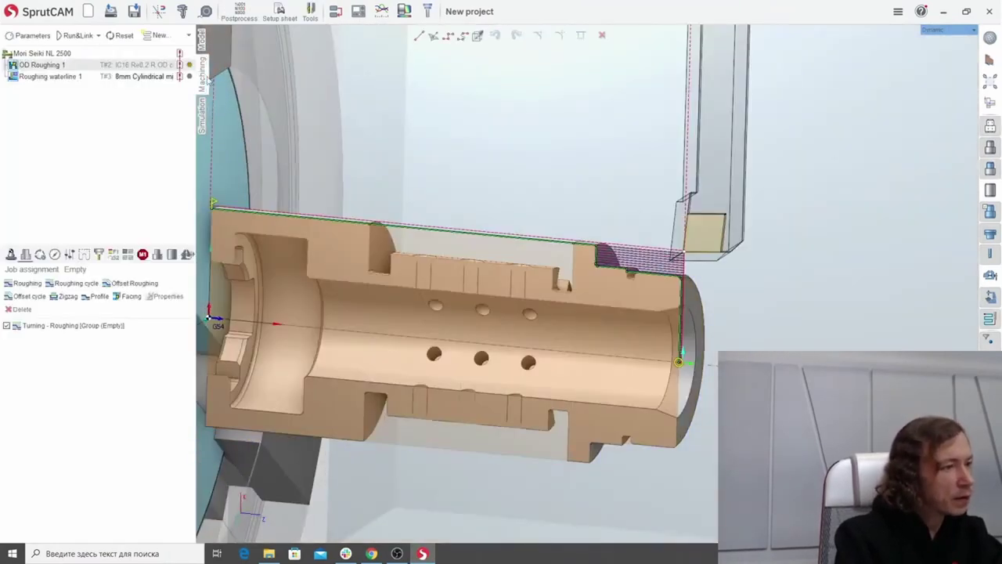
left_click(202, 112)
scroll(649, 277, "down", 4)
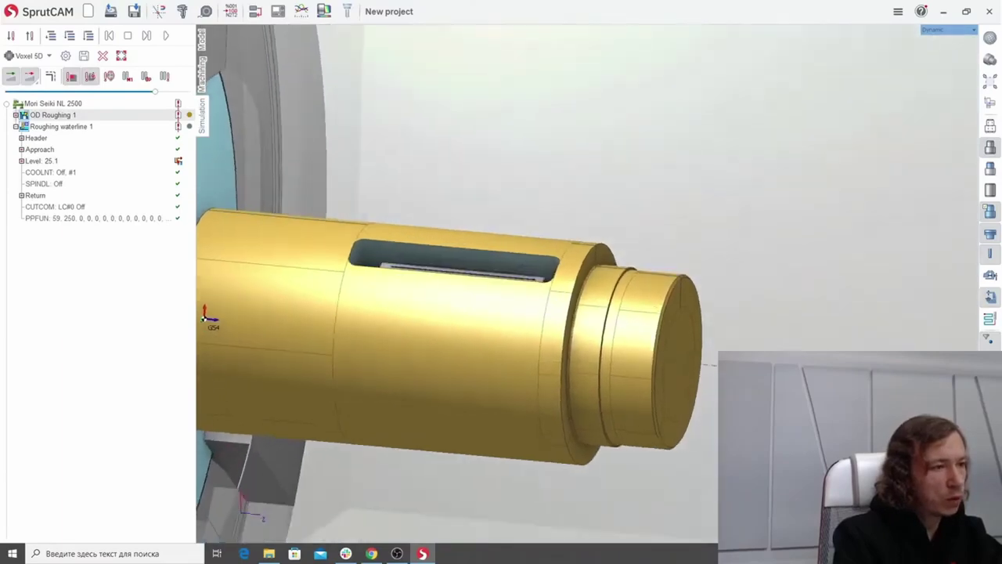
left_click(205, 75)
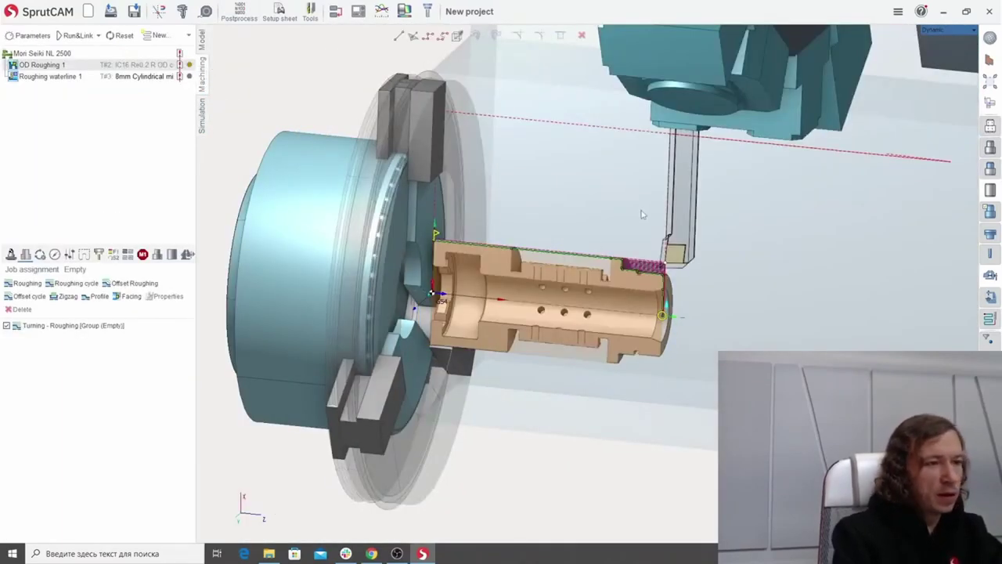
key("space")
left_click(203, 38)
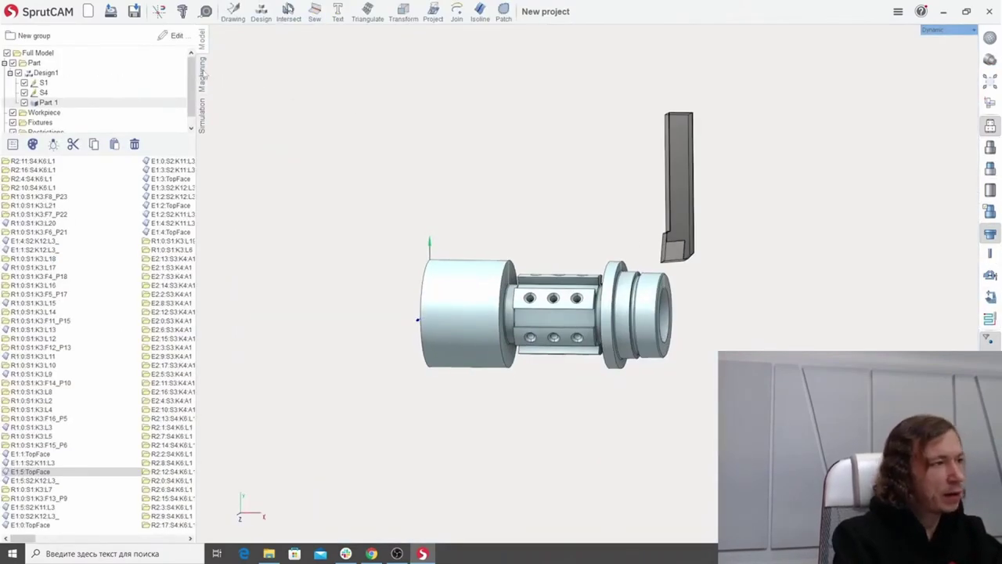
left_click(202, 76)
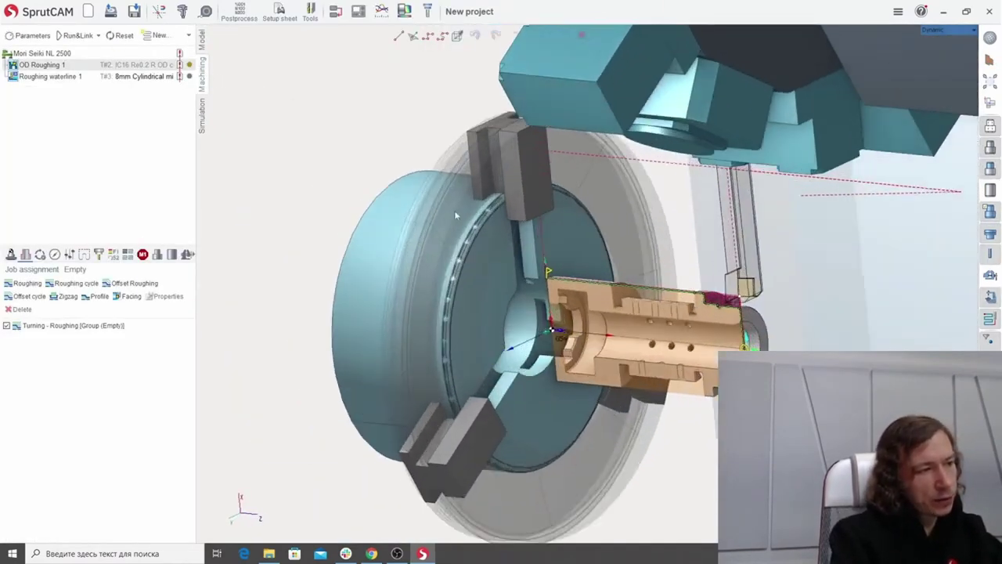
middle_click_drag(407, 227, 408, 172)
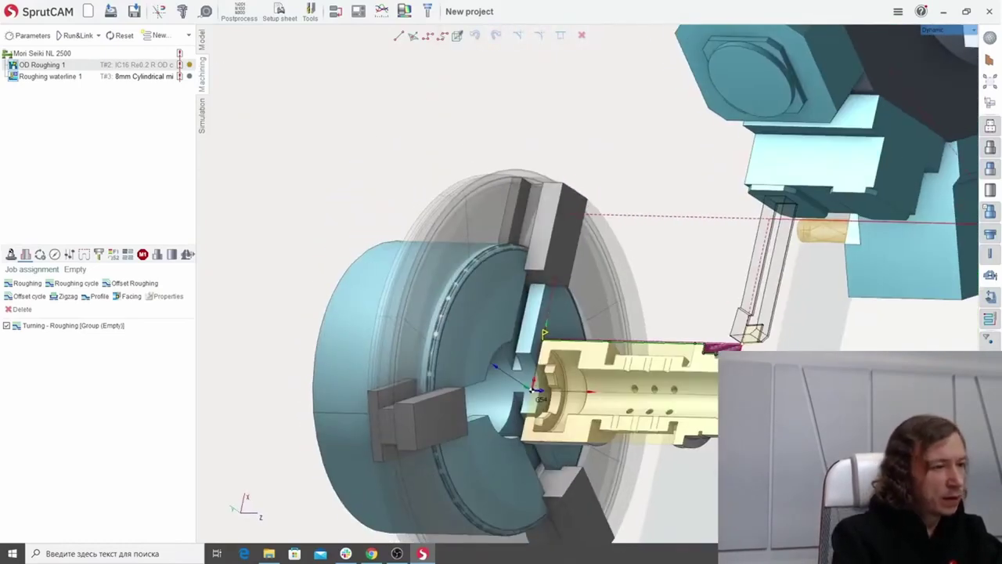
Start a new project in the modelling workspace, discarding the changes to the current one.
left_click(202, 39)
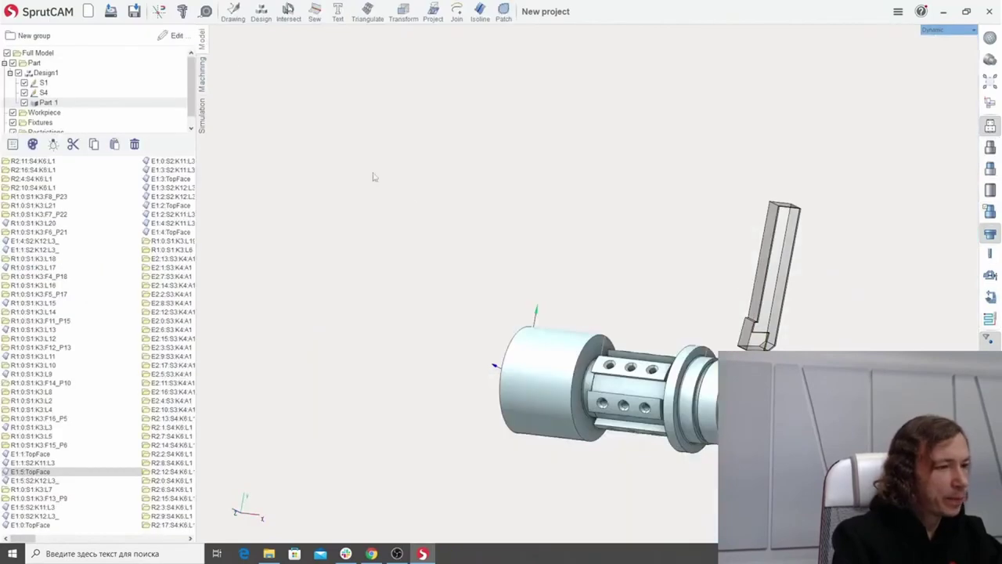
scroll(521, 169, "up", 2)
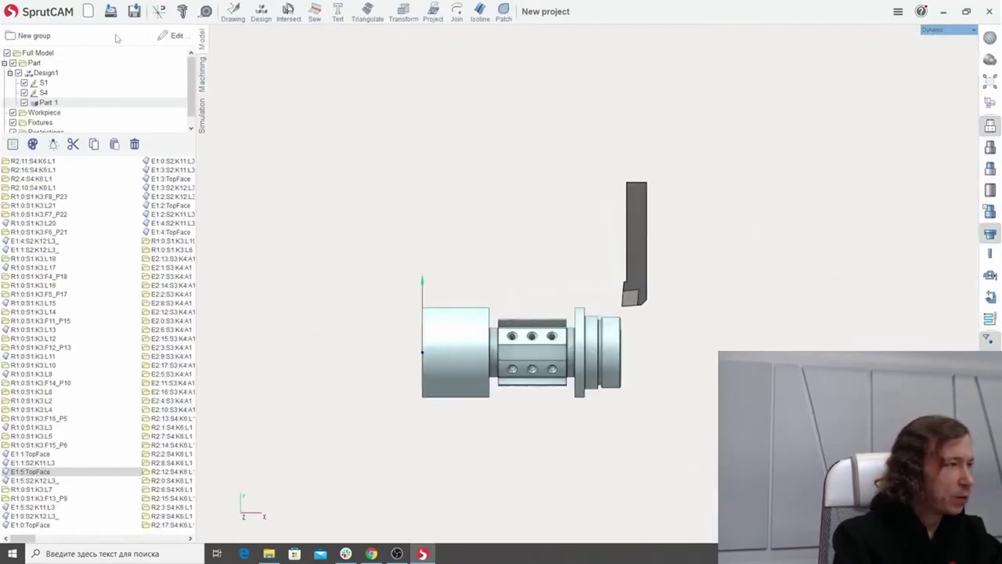
left_click(89, 13)
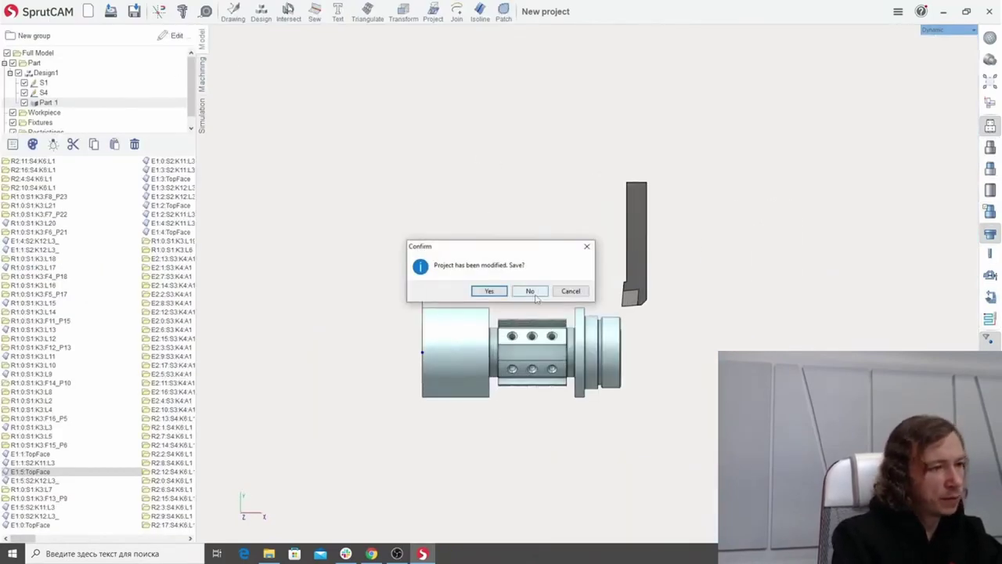
left_click(532, 292)
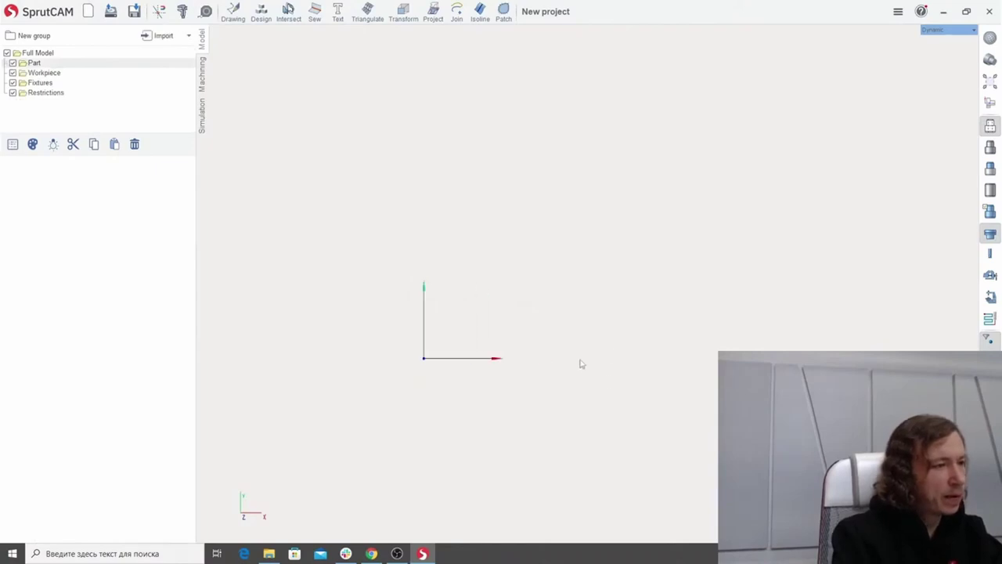
Create a new design for the part and start a sketch on its XY plane.
left_click(260, 13)
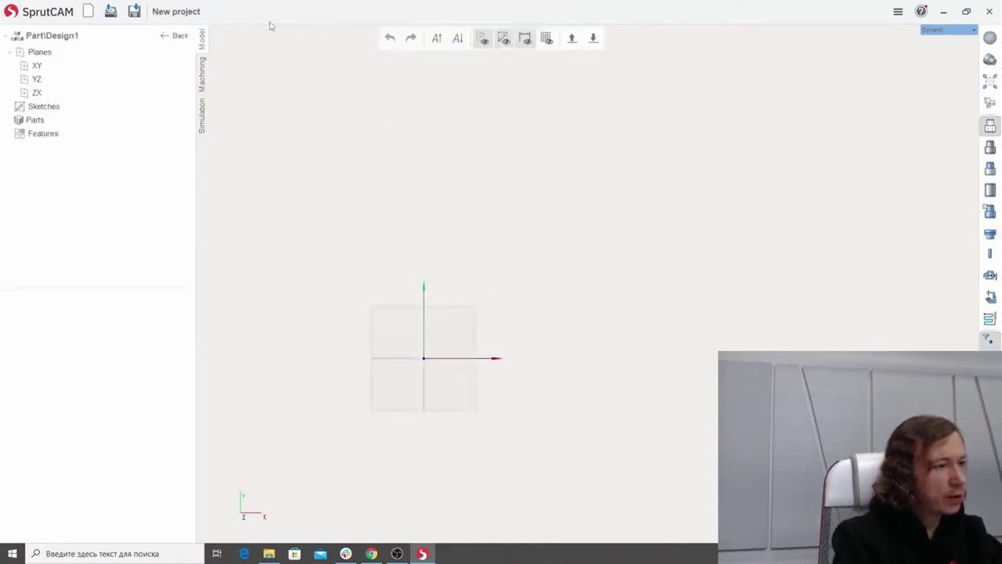
left_click(486, 303)
left_click(493, 332)
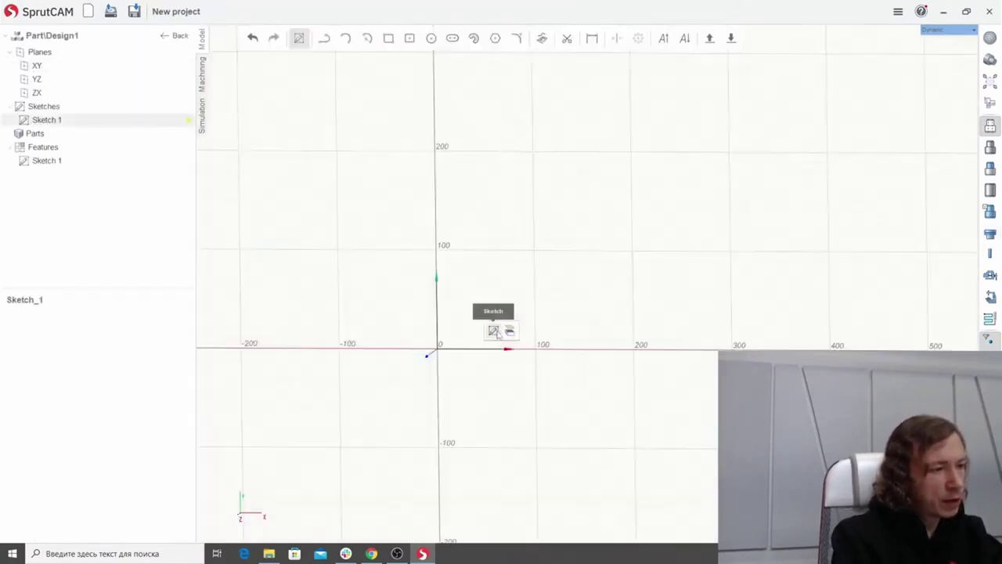
Sketch a rectangle about 82 by 139 mm, starting on the vertical axis a little above the origin.
left_click(325, 39)
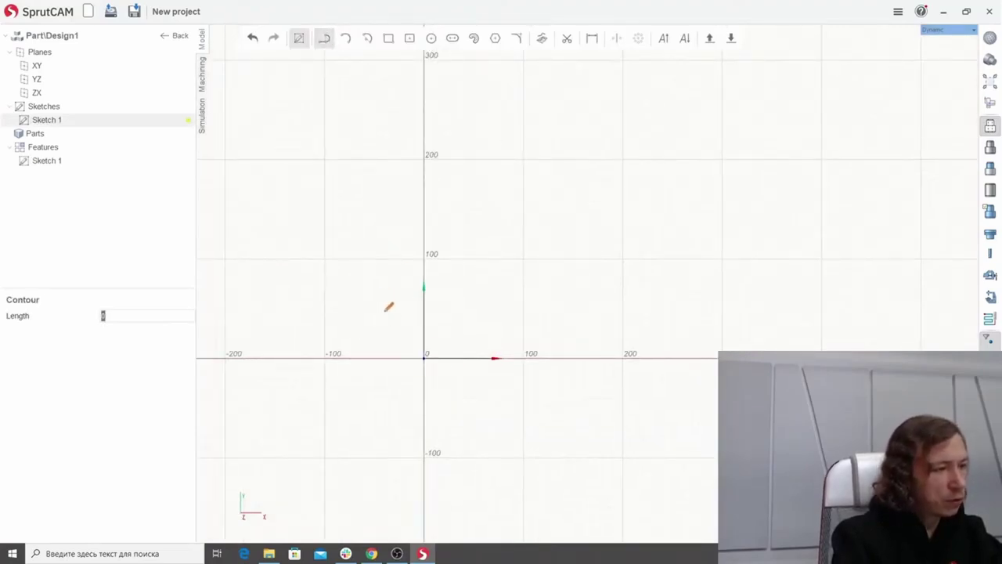
left_click(388, 37)
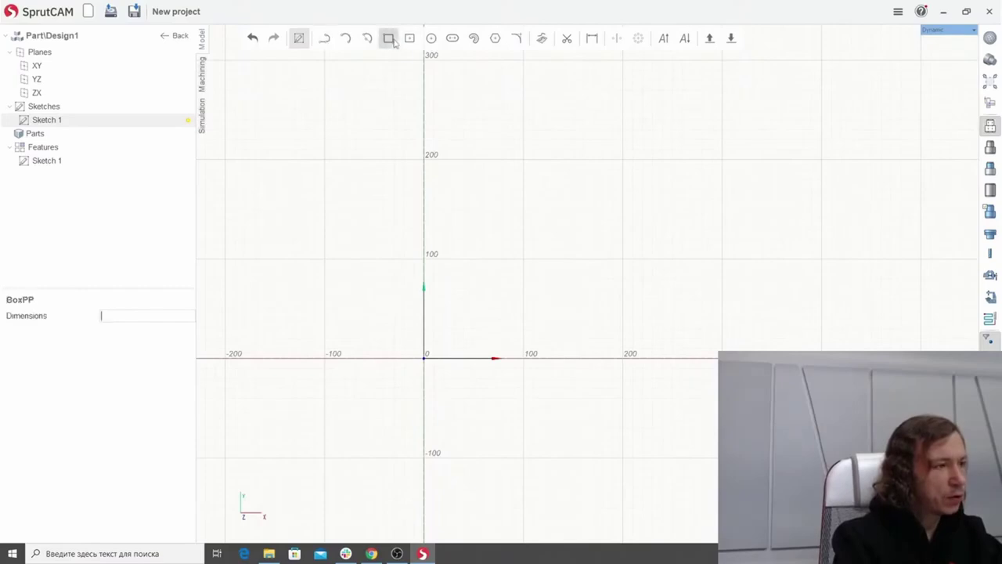
left_click(426, 334)
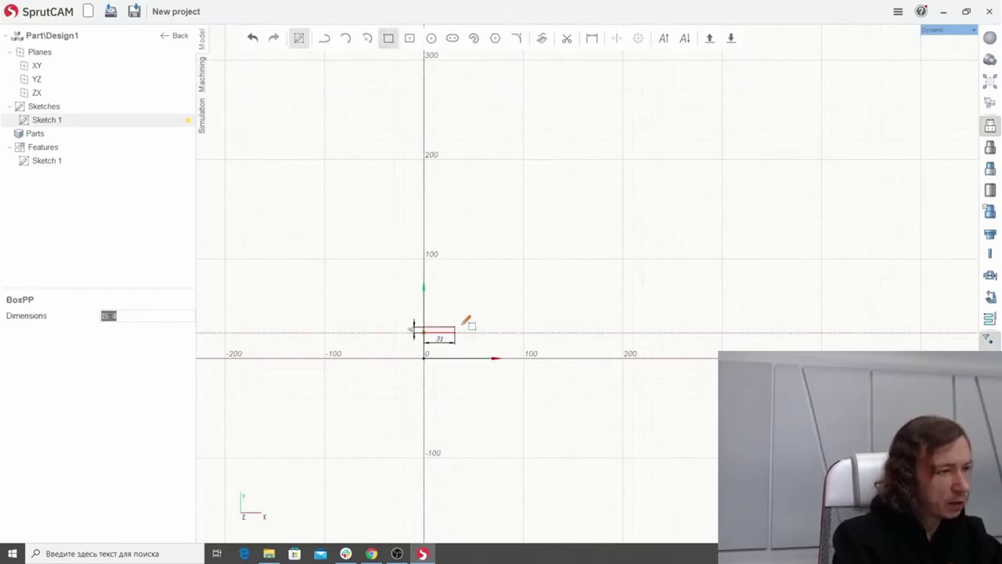
left_click(505, 195)
scroll(329, 223, "down", 3)
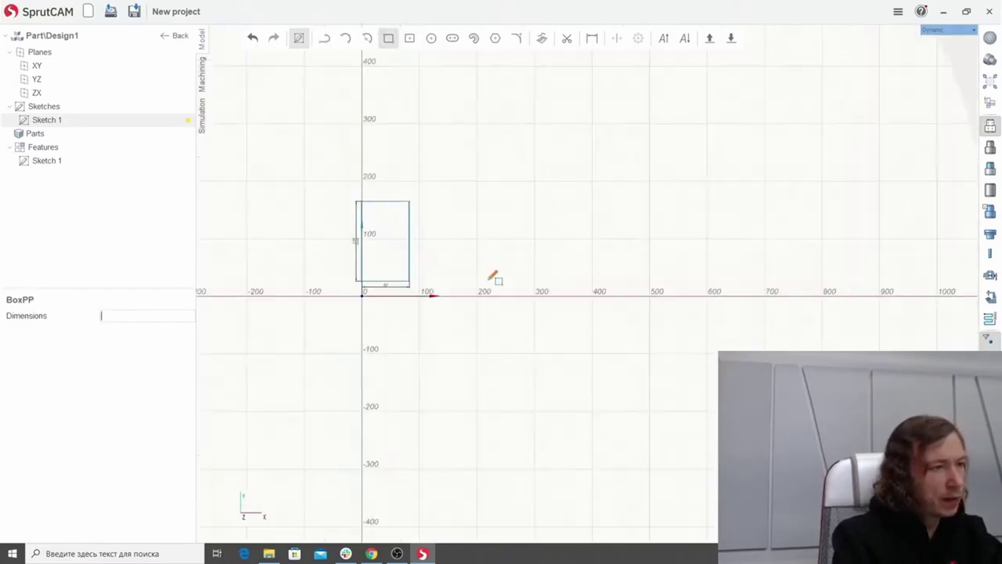
scroll(489, 278, "up", 2)
Sketch a closed contour overlapping the rectangle, with three steps descending to the horizontal axis.
left_click(325, 38)
scroll(359, 215, "up", 1)
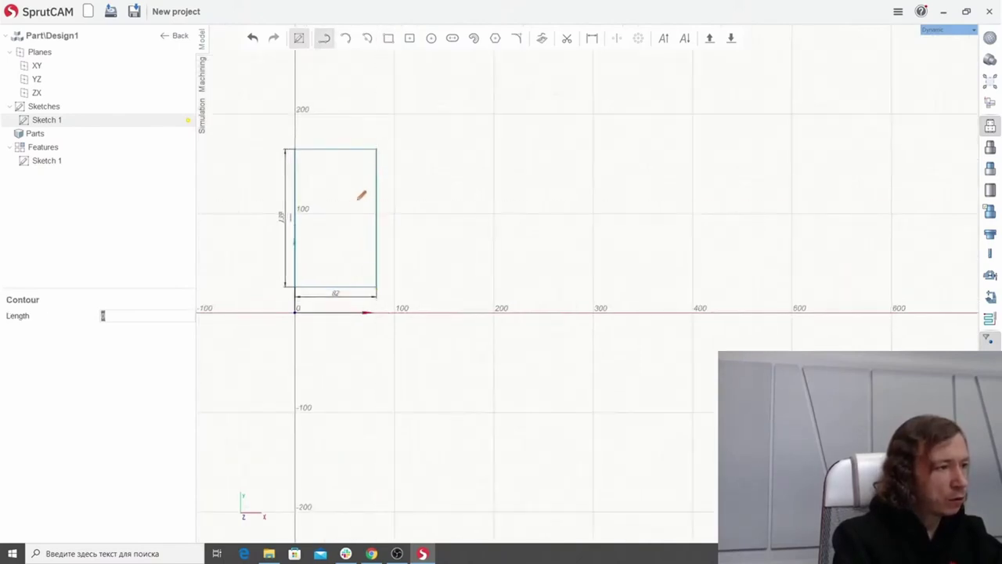
left_click(357, 199)
left_click(406, 198)
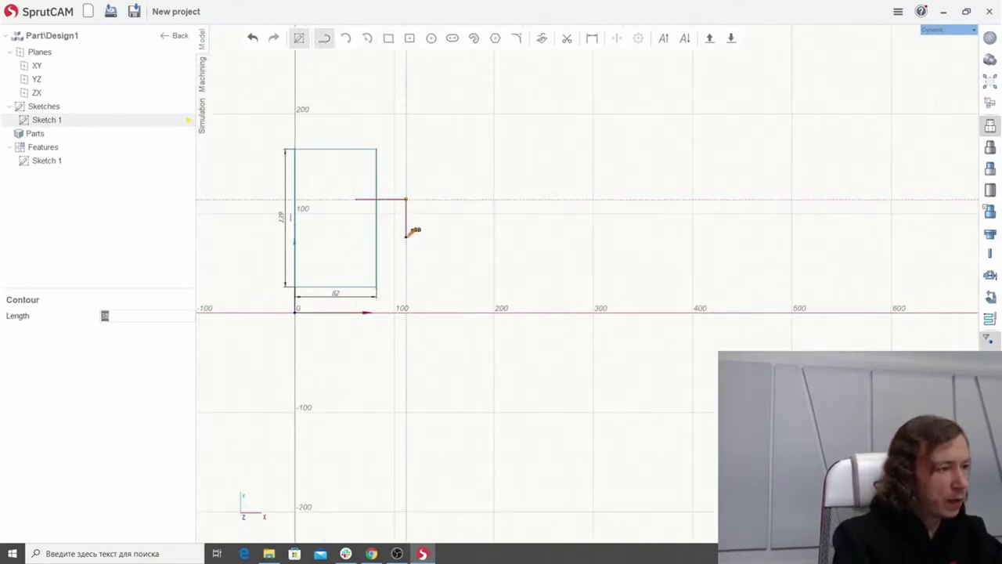
left_click(405, 235)
left_click(443, 236)
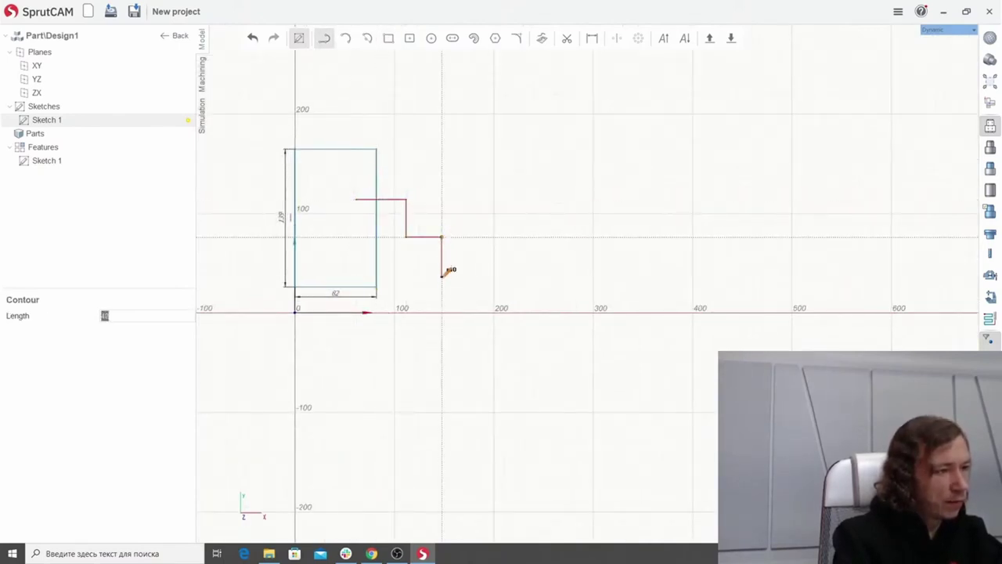
left_click(443, 275)
left_click(473, 276)
left_click(473, 313)
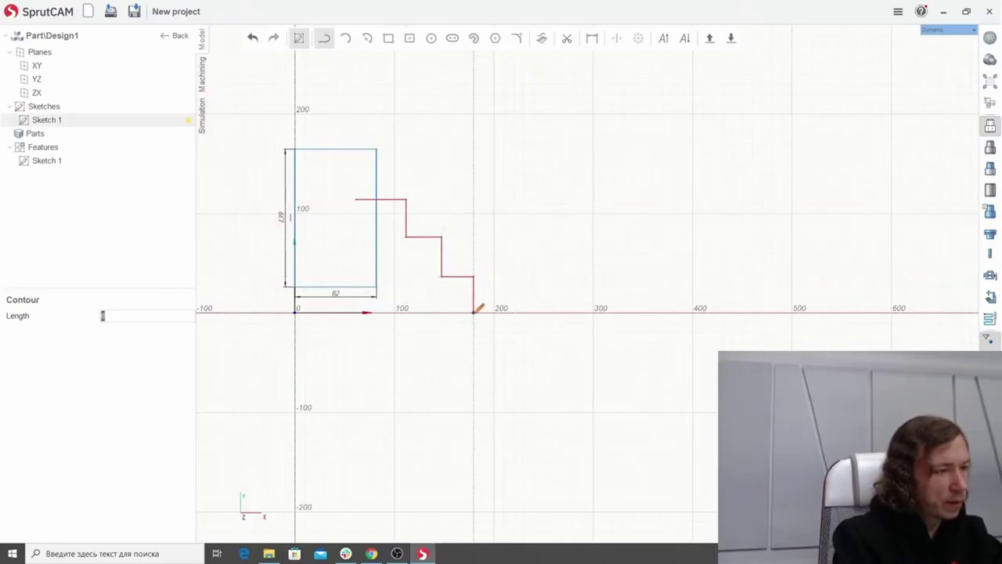
left_click(357, 313)
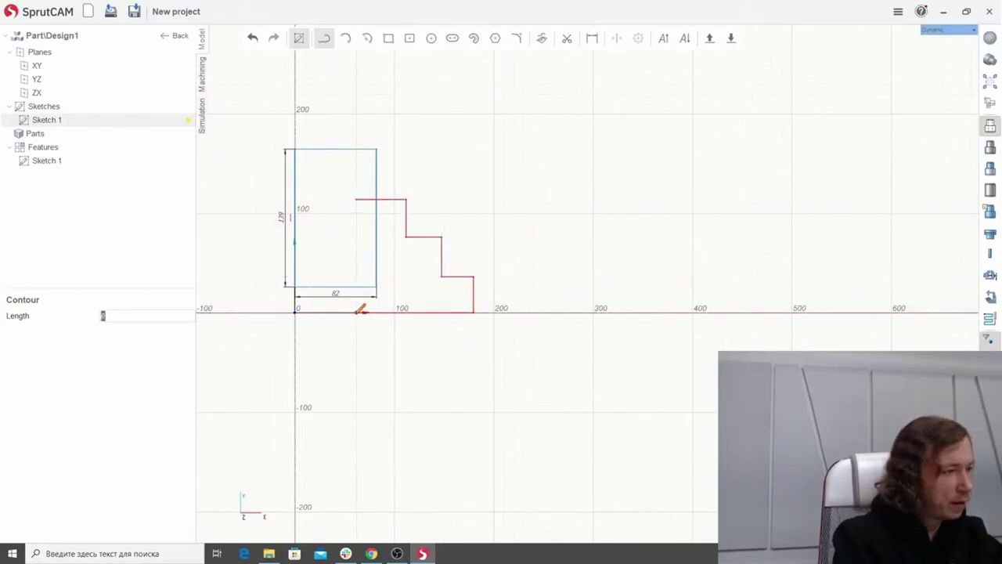
left_click(357, 200)
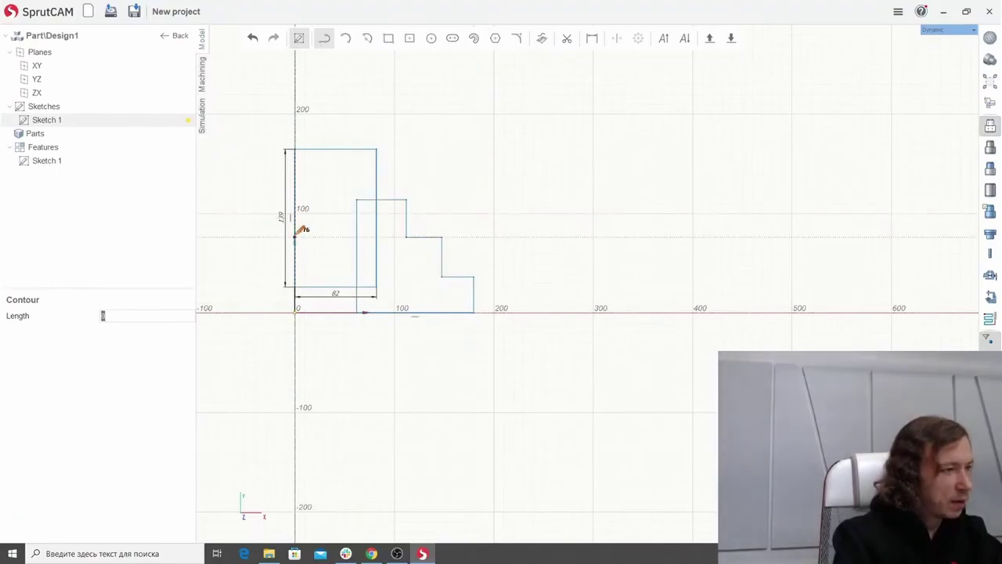
Sketch a rectangular notch in the rectangle's corner nearest the origin and finish the sketch.
left_click(295, 231)
left_click(323, 231)
left_click(323, 286)
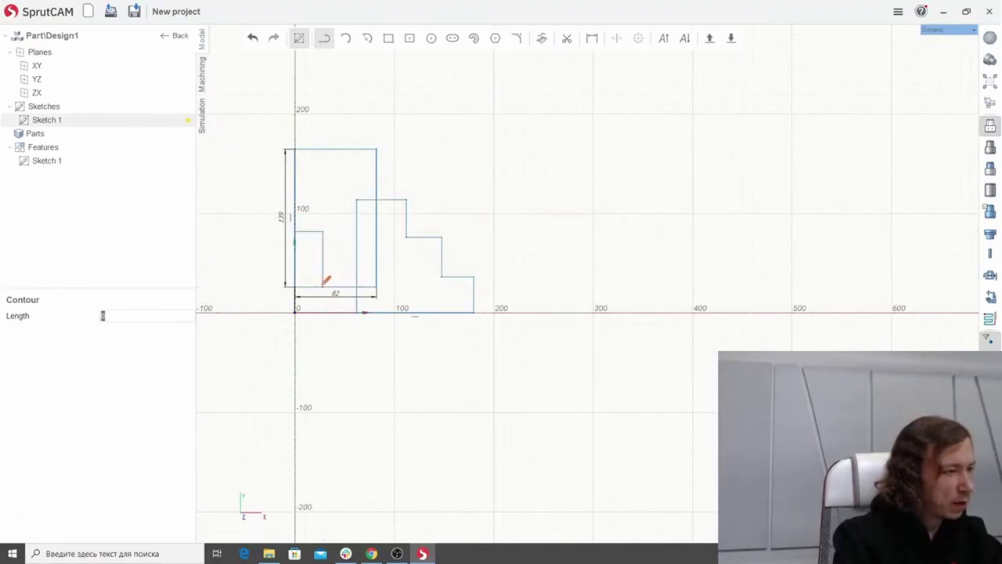
scroll(314, 268, "up", 3)
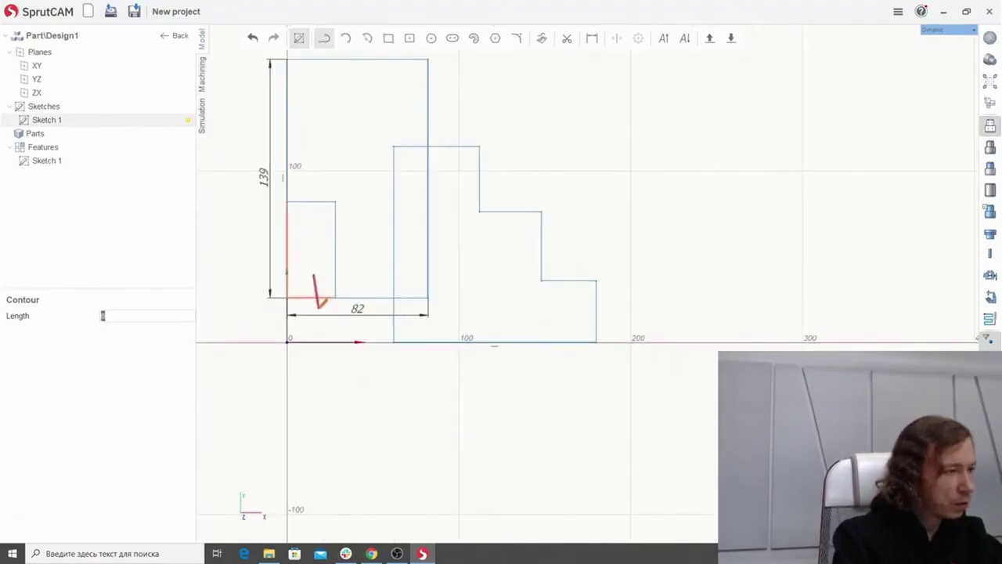
scroll(416, 235, "down", 5)
scroll(503, 195, "up", 1)
middle_click_drag(504, 195, 511, 184)
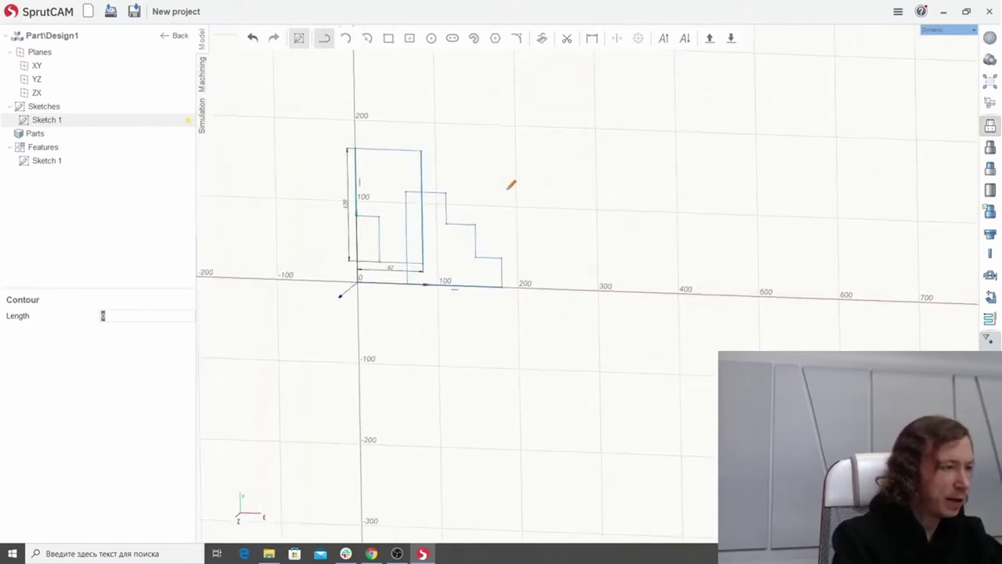
left_click(302, 40)
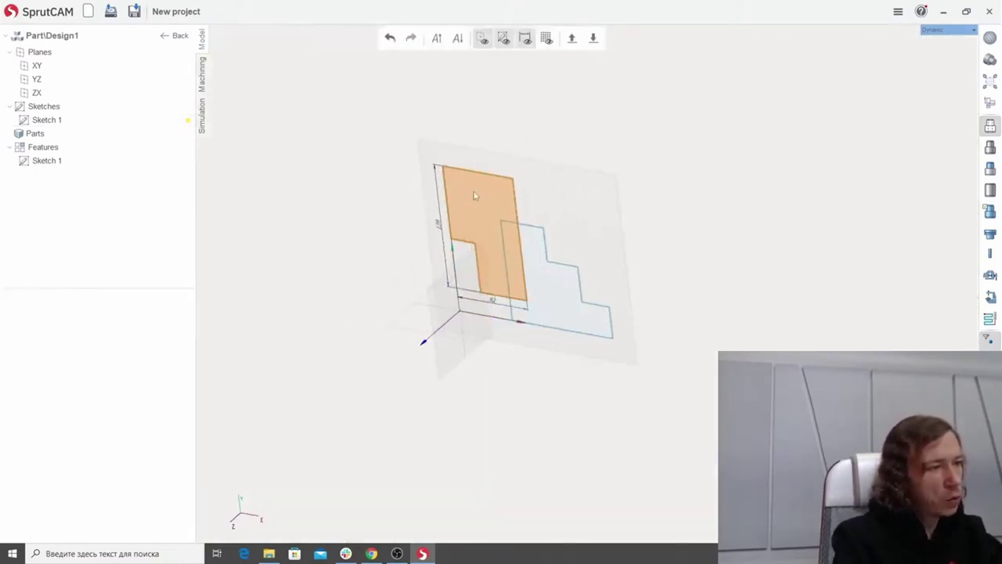
Revolve the notched rectangle about the horizontal X axis into a solid disc.
left_click(474, 195)
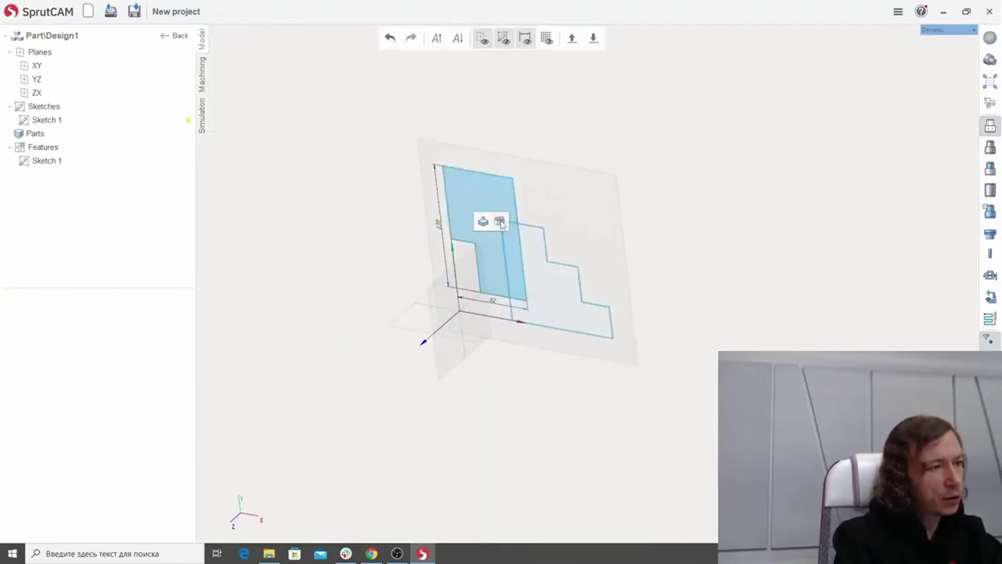
left_click(499, 220)
scroll(737, 333, "down", 4)
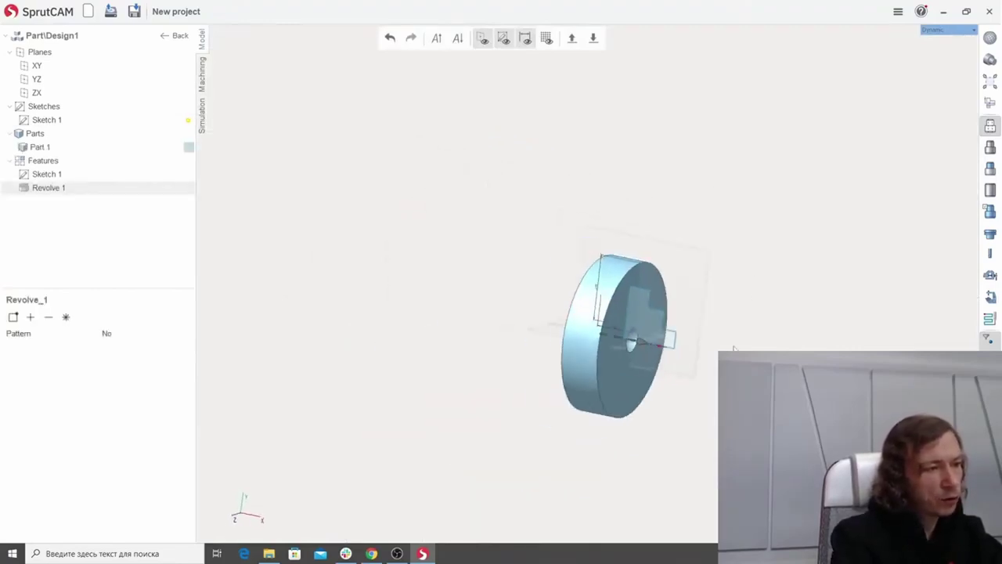
scroll(783, 339, "up", 3)
middle_click_drag(740, 281, 655, 307)
scroll(586, 346, "down", 2)
scroll(595, 345, "up", 3)
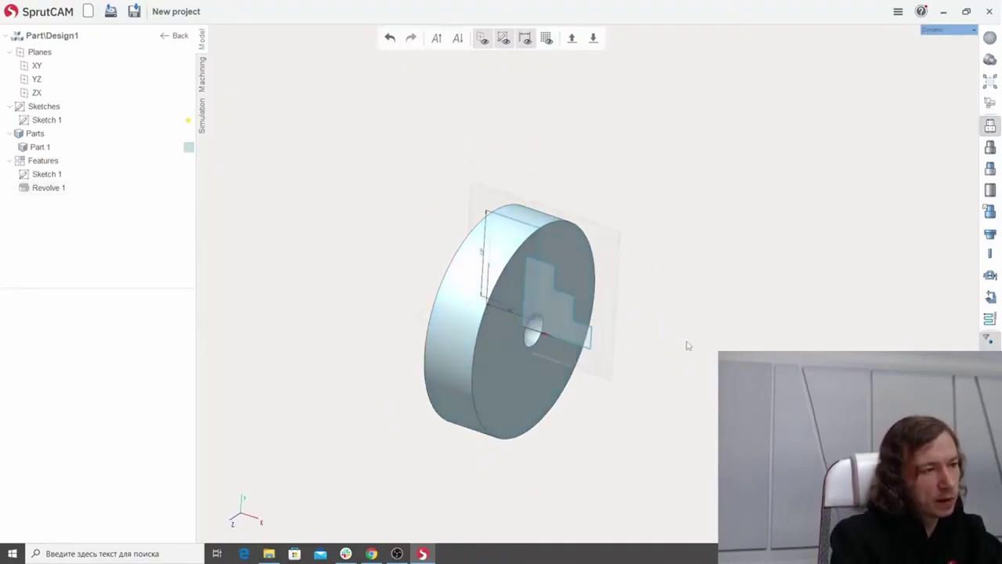
Extrude the stepped profile 24.5 mm and make the extrusion symmetrical, for a total depth of 49 mm.
left_click(518, 264)
left_click_drag(501, 278, 502, 279)
middle_click_drag(666, 290, 647, 304)
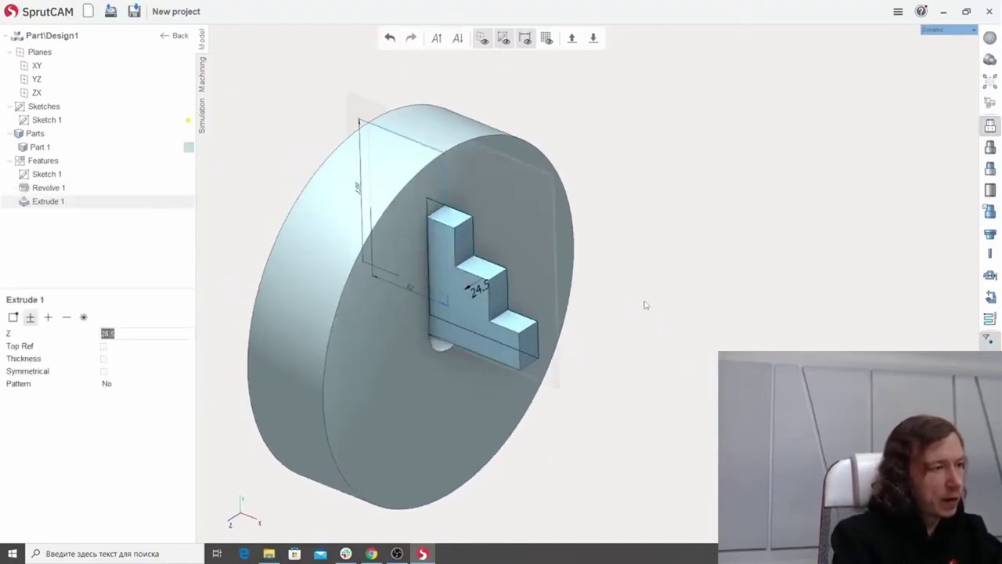
left_click(104, 371)
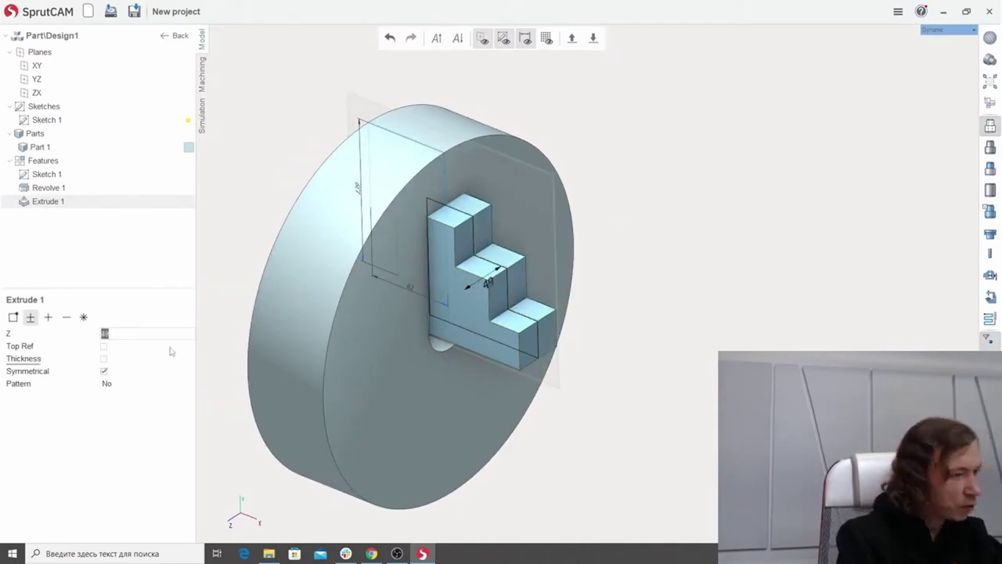
scroll(681, 312, "down", 3)
scroll(654, 316, "up", 4)
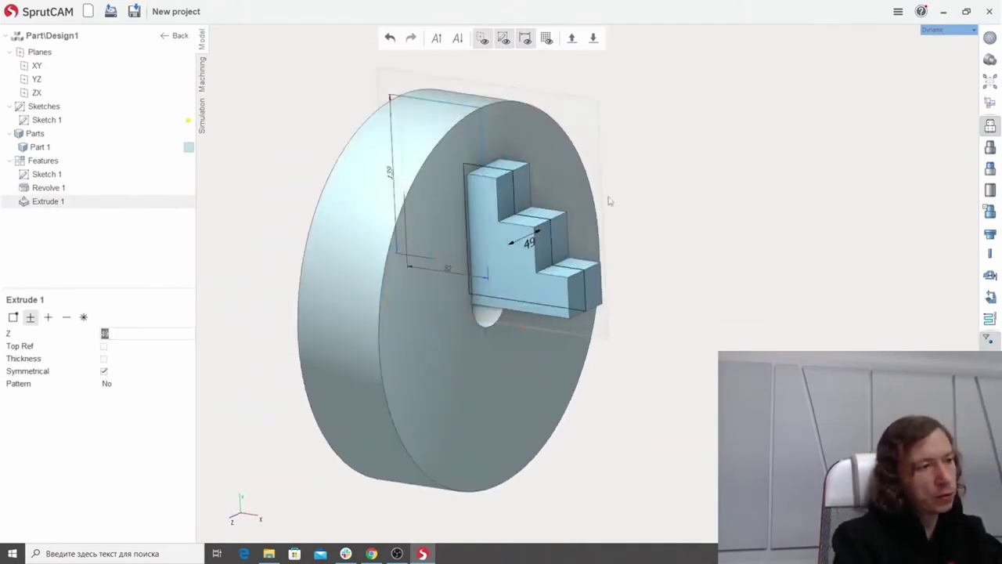
middle_click_drag(757, 274, 695, 265)
scroll(696, 265, "down", 1)
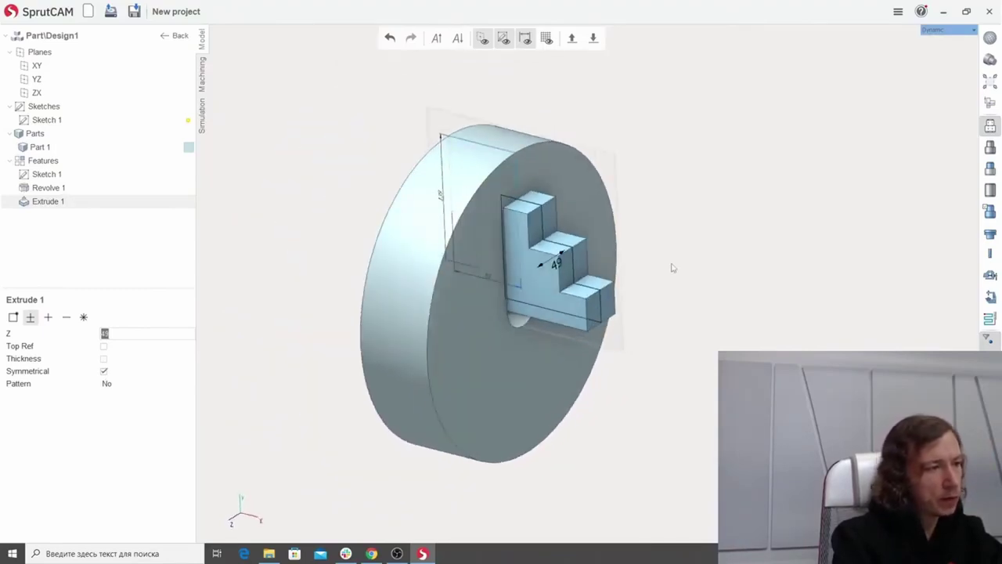
left_click(687, 314)
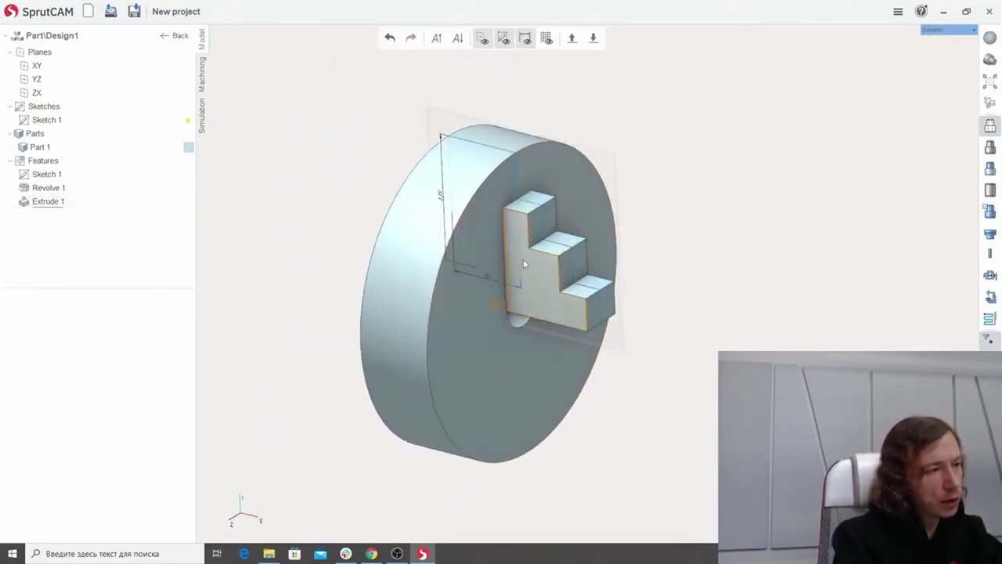
left_click(471, 259)
left_click(807, 308)
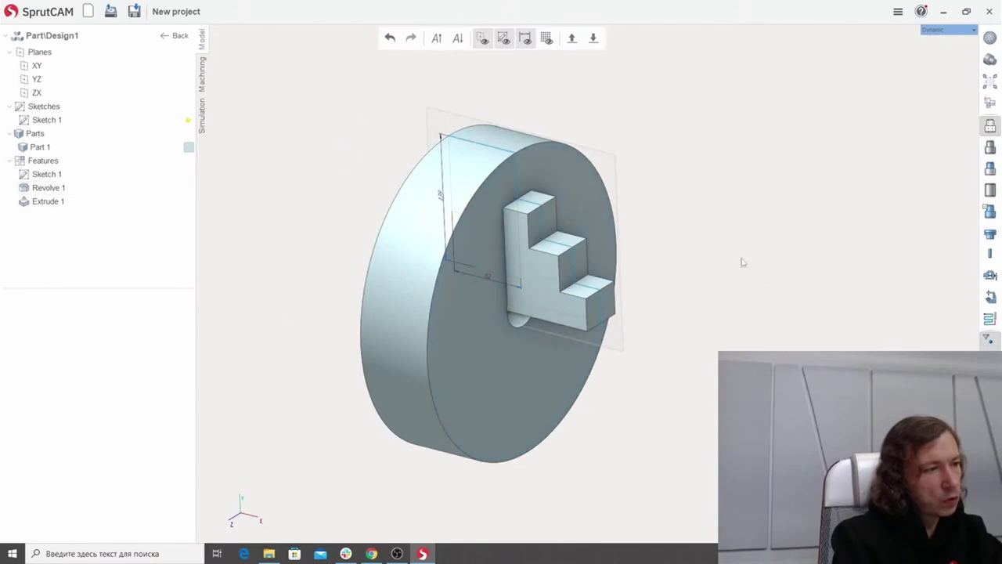
Make the stepped extrusion a separate part and highlight both parts individually to check them.
left_click(188, 200)
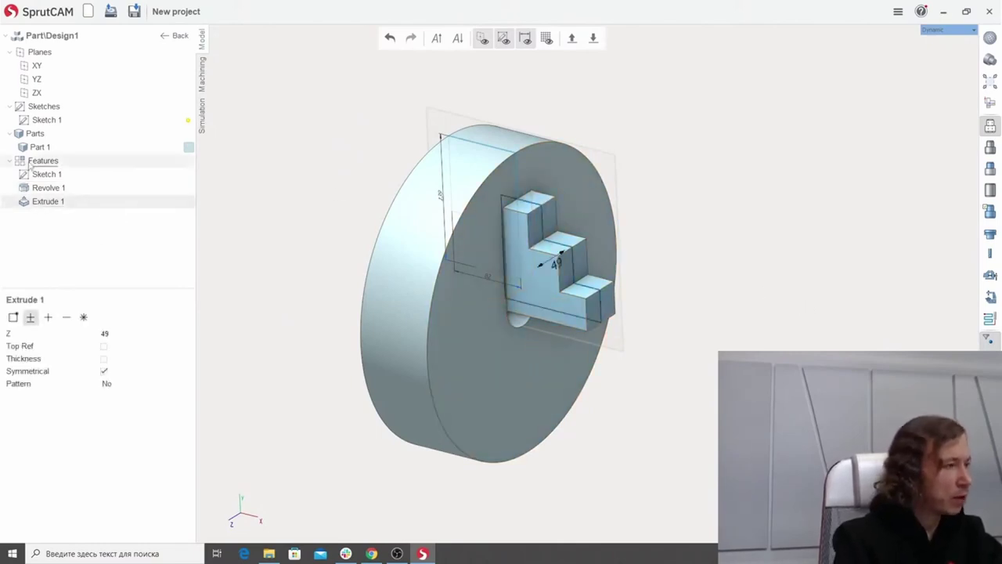
left_click(13, 317)
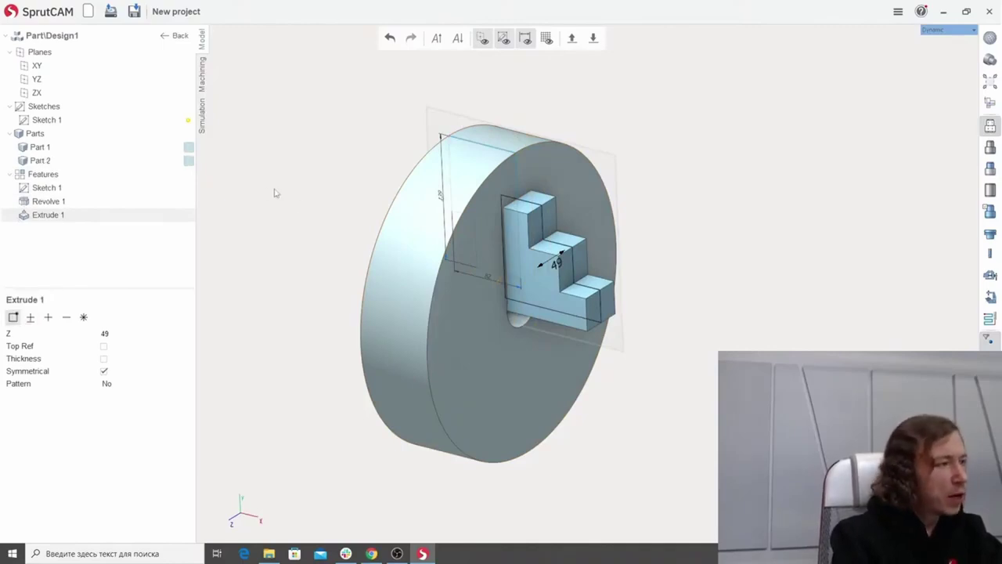
left_click(111, 146)
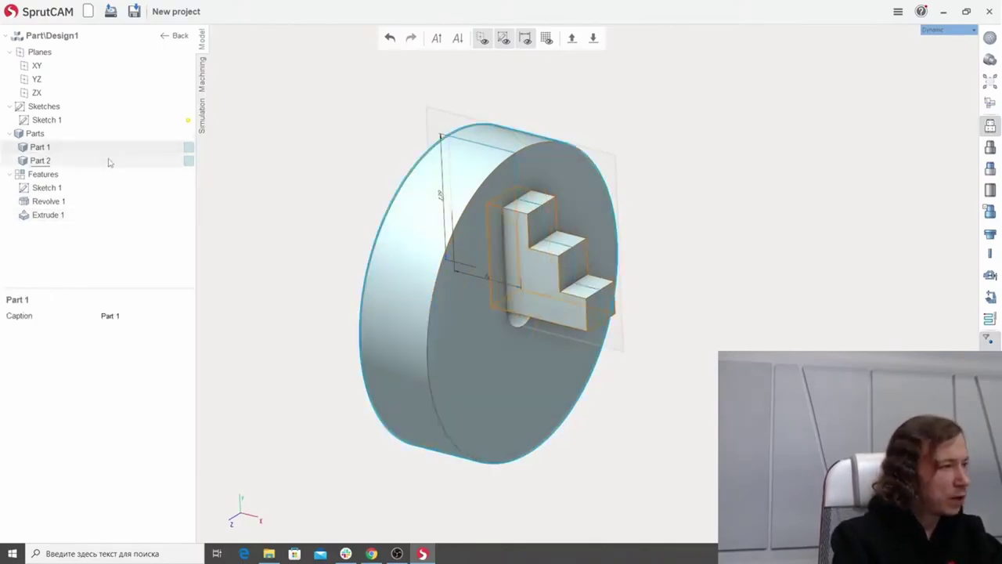
left_click(110, 160)
left_click(109, 147)
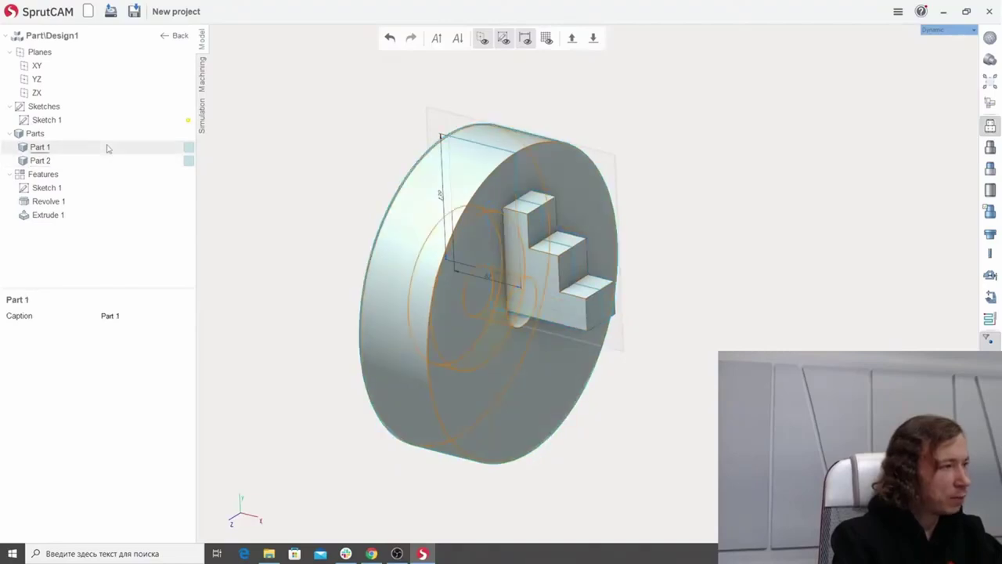
Change the colour of the revolved disc part to pink and select the stepped part.
left_click(188, 147)
left_click(101, 186)
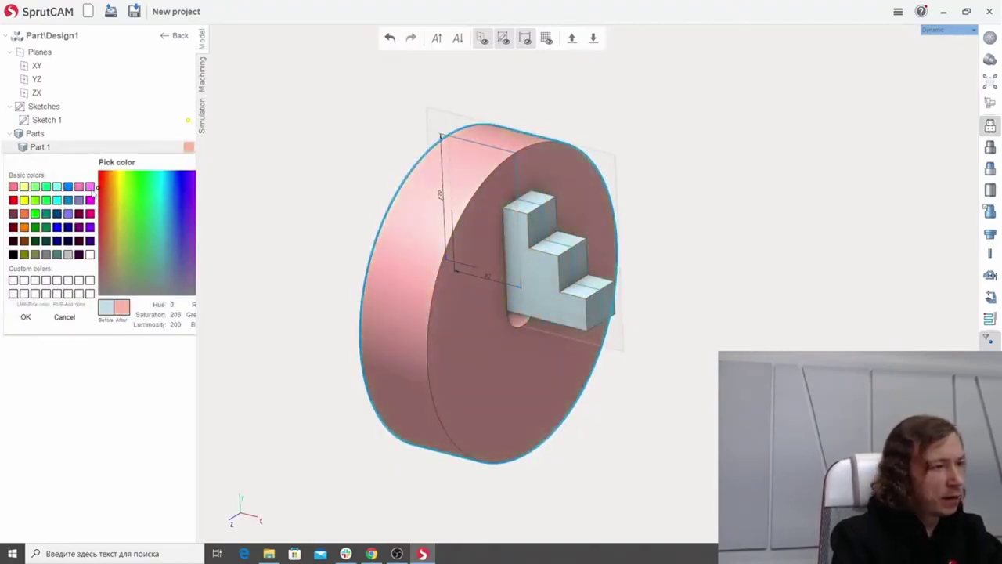
left_click(26, 317)
left_click(105, 159)
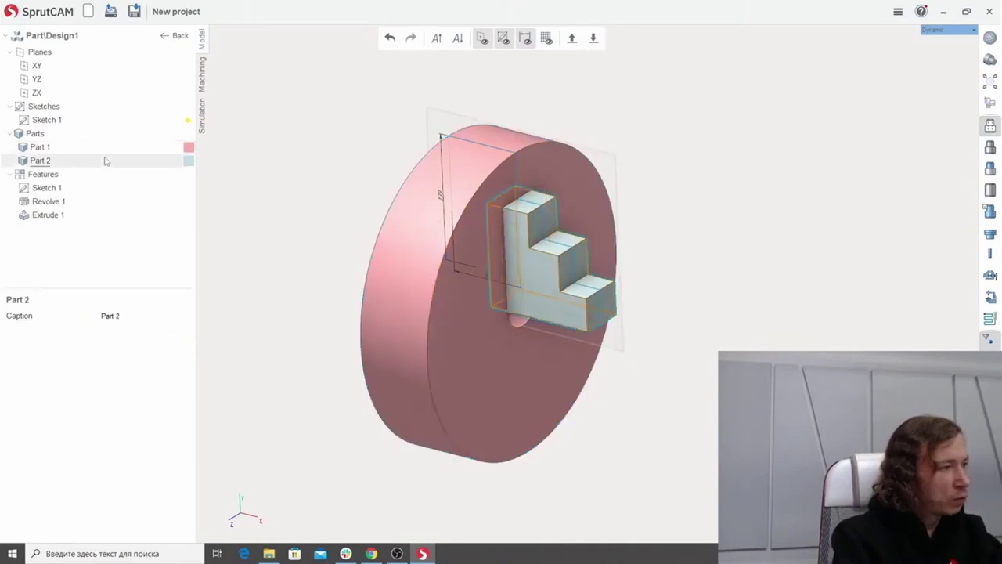
Change the colour of the stepped part to beige.
left_click(189, 160)
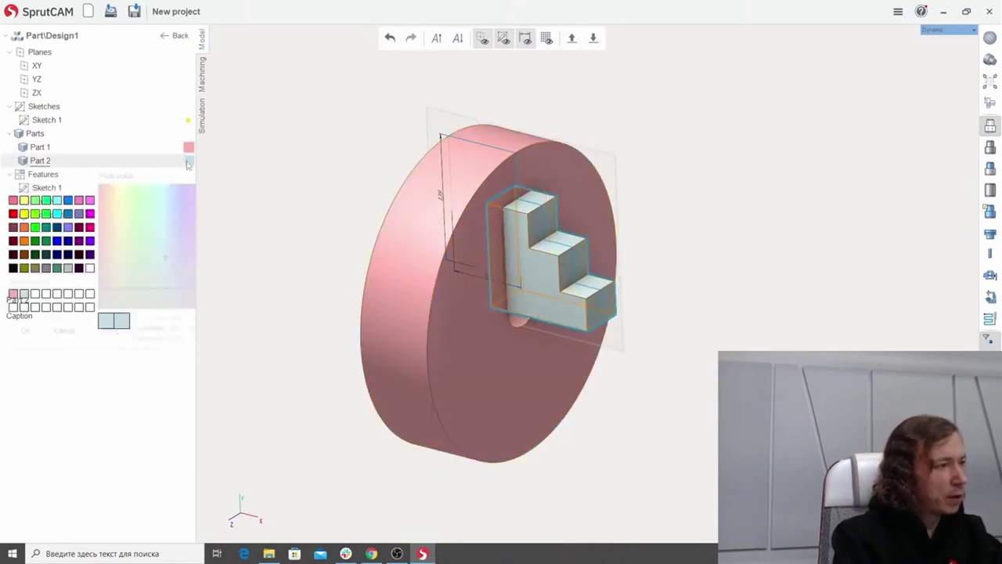
left_click(119, 204)
left_click_drag(117, 223, 111, 240)
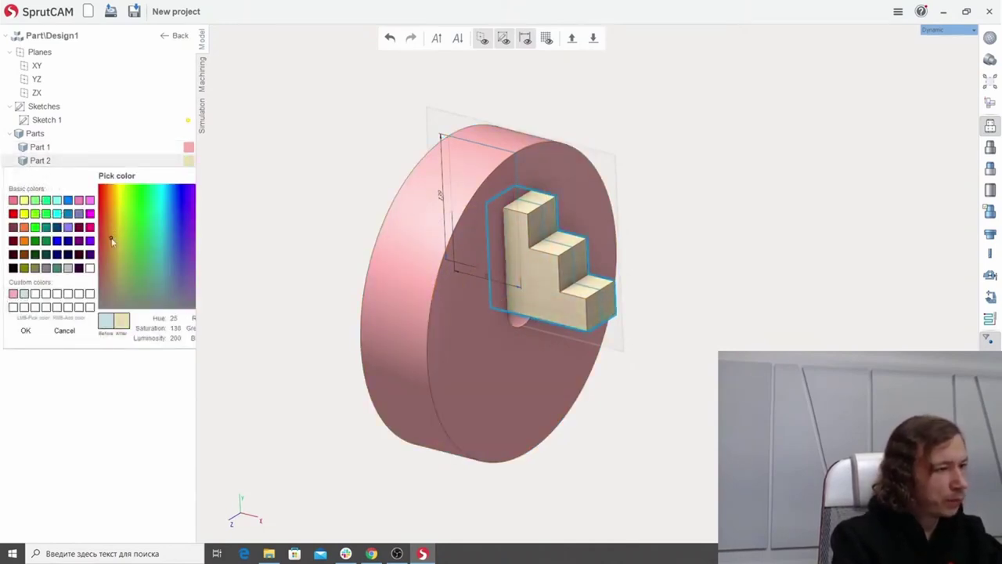
left_click(25, 330)
Rename the revolved disc part as Chuck body and the stepped part as Jaw.
left_click(58, 147)
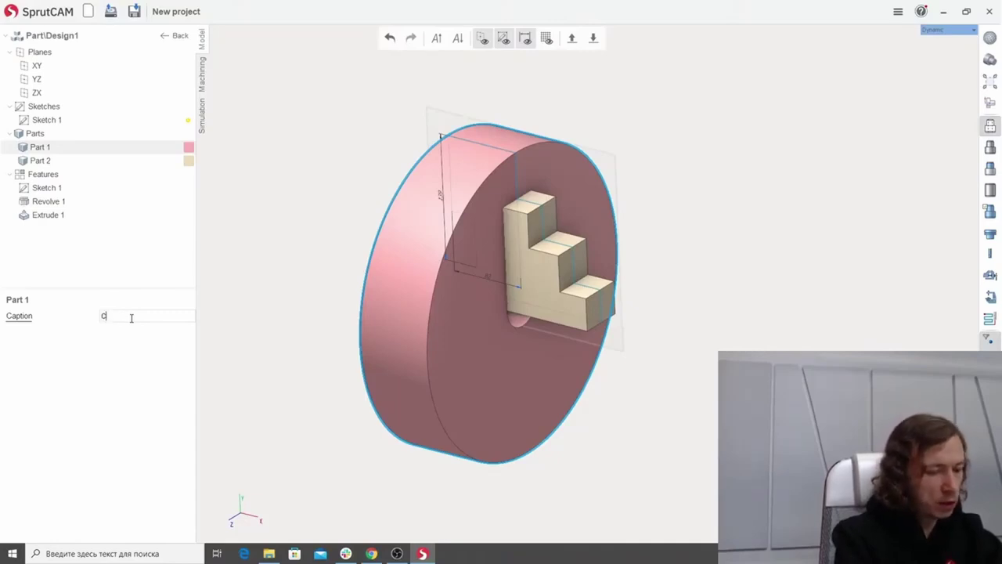
left_click(132, 317)
type("Chuck body")
key("Return")
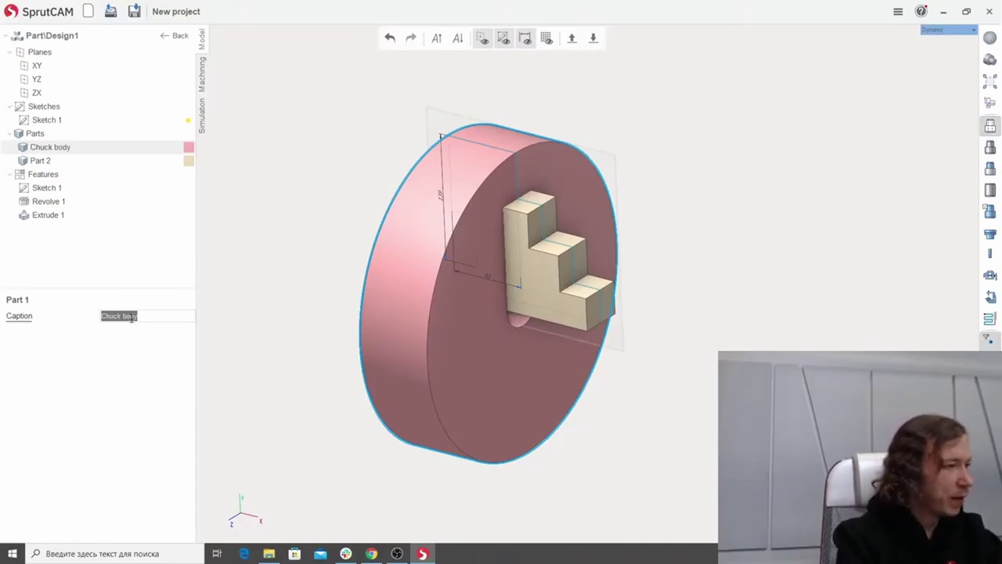
left_click(103, 163)
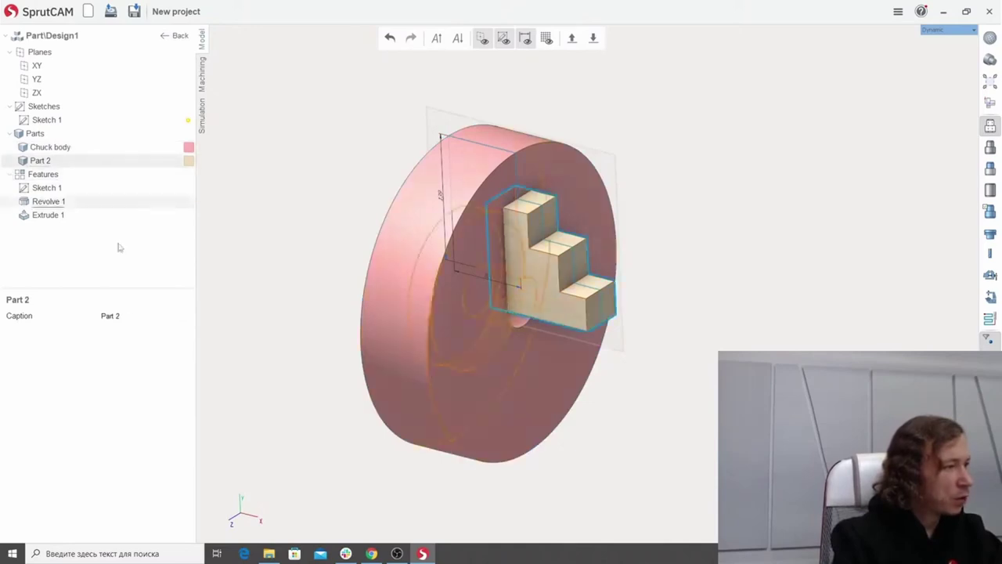
left_click(131, 318)
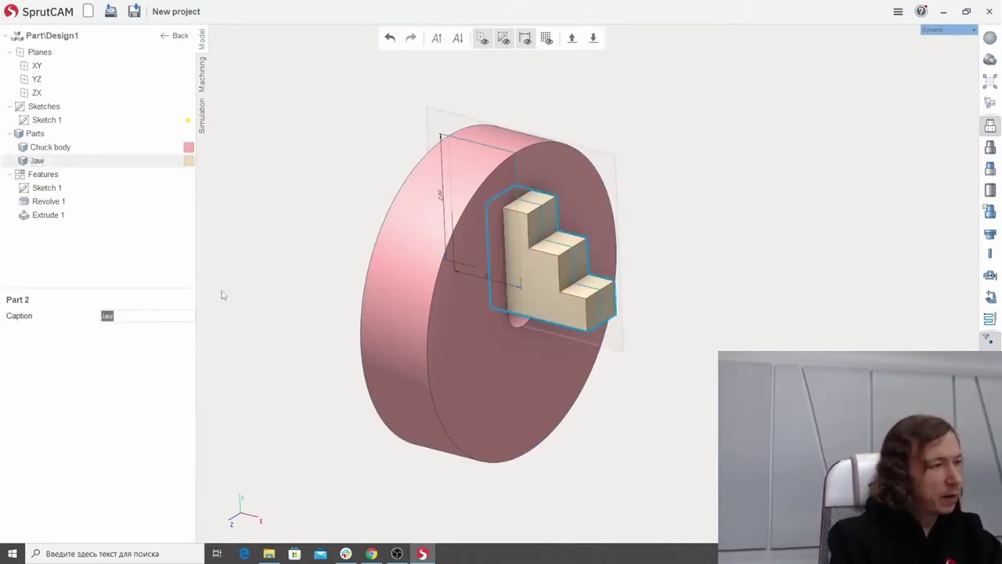
Examine the chuck body and jaw from the front and back, including the rear recess and centre bore.
left_click(313, 199)
middle_click_drag(313, 200, 736, 160)
scroll(360, 218, "down", 3)
scroll(368, 222, "up", 2)
scroll(747, 126, "up", 2)
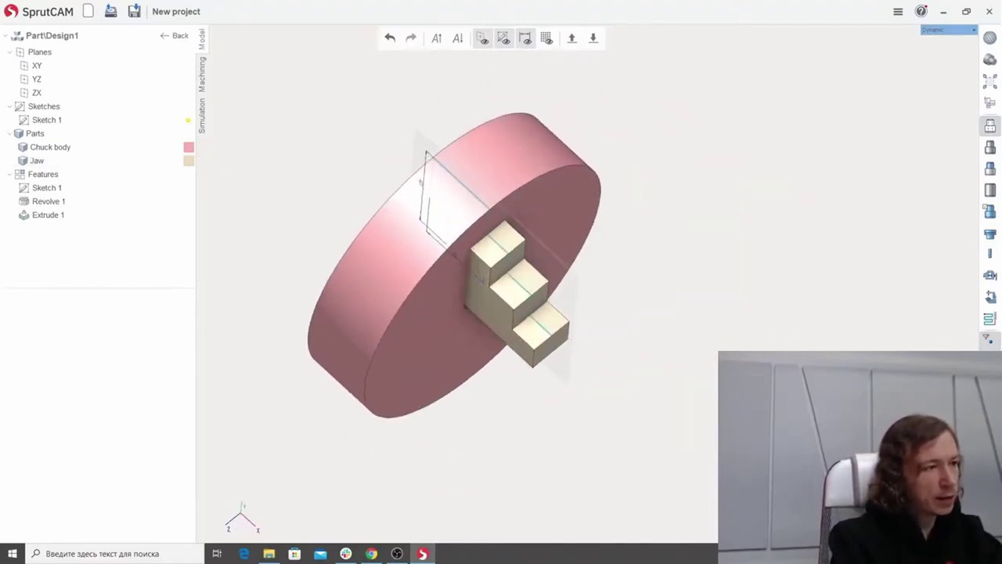
middle_click_drag(520, 184, 499, 102)
scroll(465, 105, "up", 3)
middle_click_drag(478, 182, 704, 148)
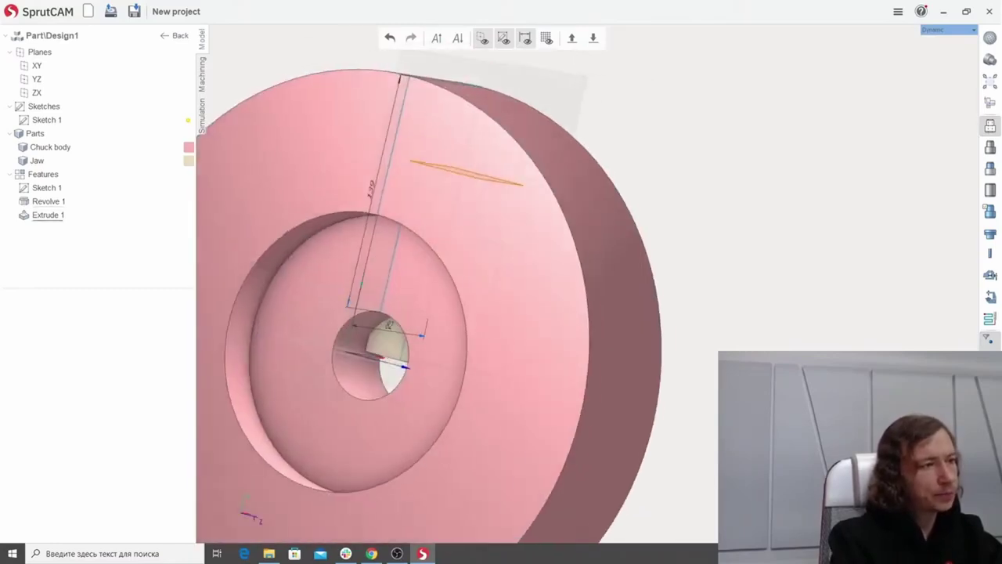
middle_click_drag(639, 164, 462, 188)
scroll(658, 166, "down", 2)
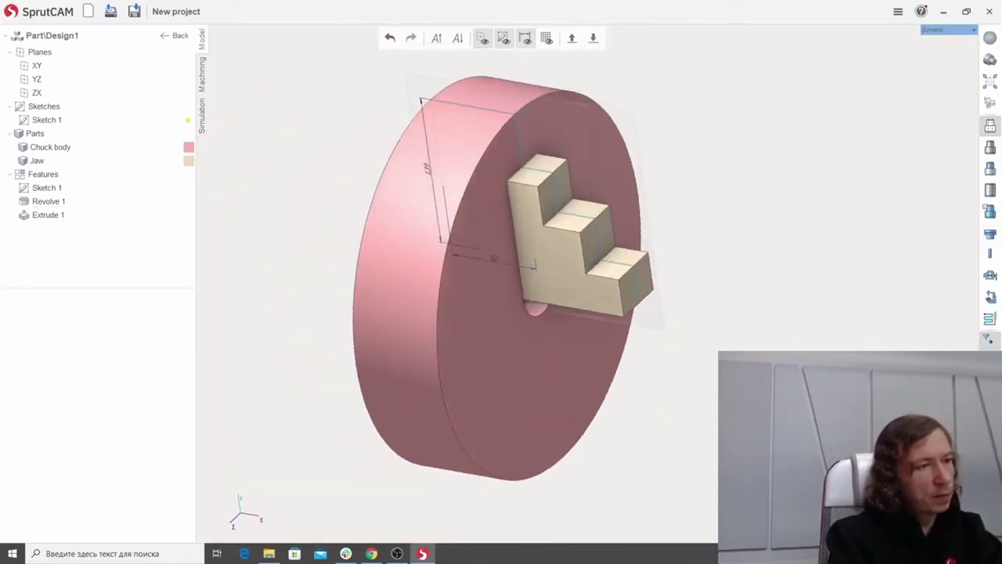
scroll(550, 214, "up", 2)
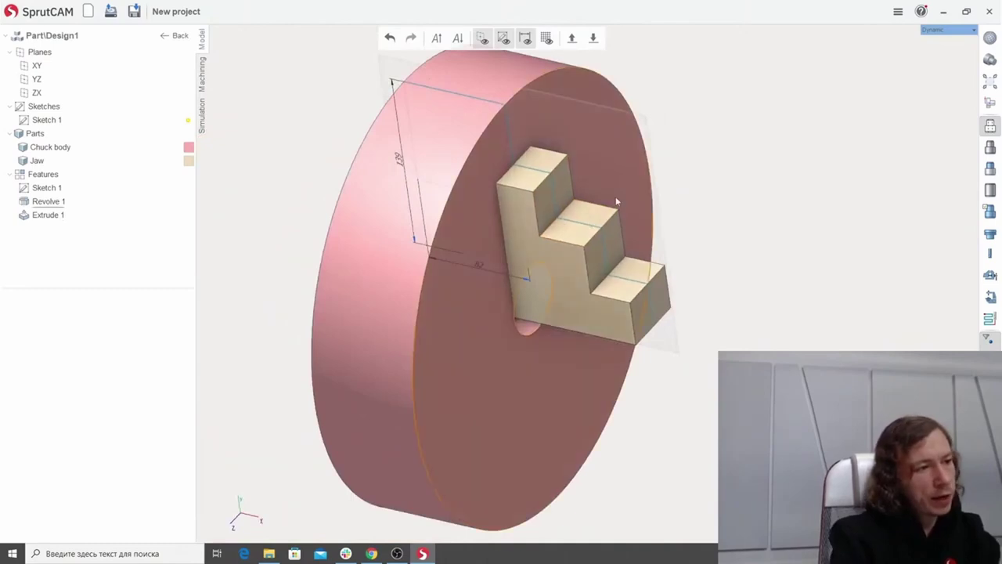
middle_click_drag(778, 331, 744, 384)
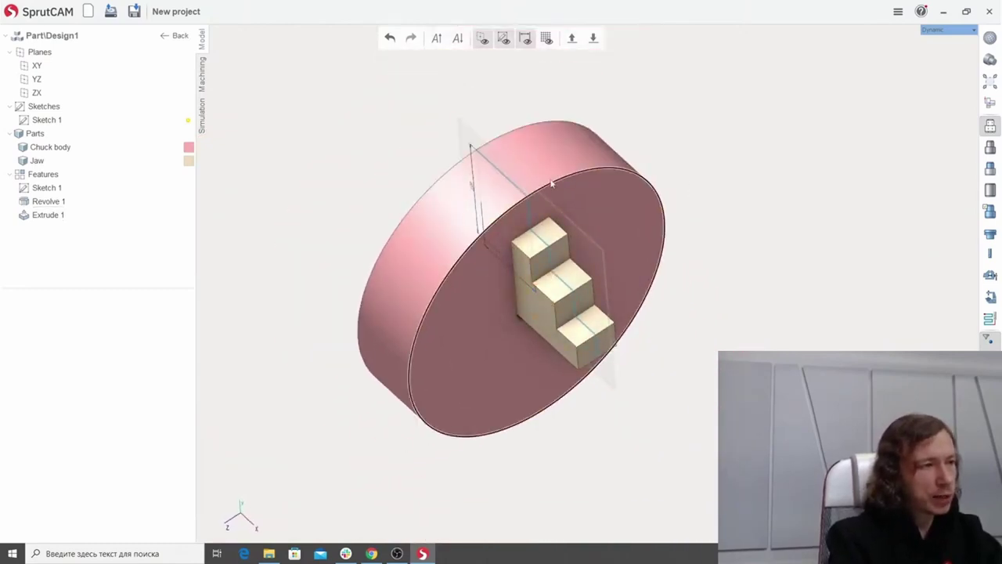
Create a plane tangent to the chuck body's outer cylindrical face at angle 0 and offset 0, and start a sketch on it.
left_click(49, 201)
middle_click_drag(509, 255, 560, 196)
left_click(554, 193)
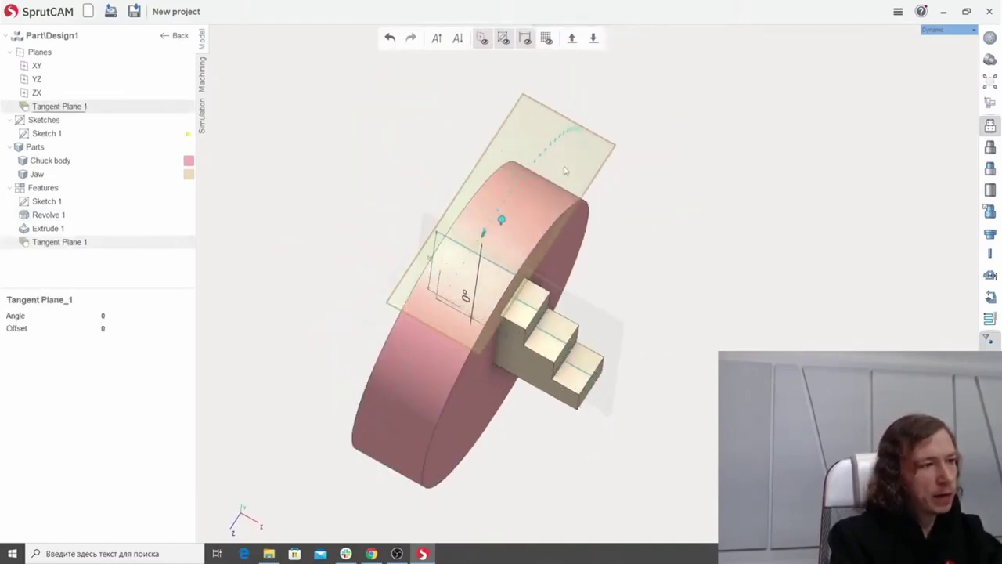
left_click(585, 188)
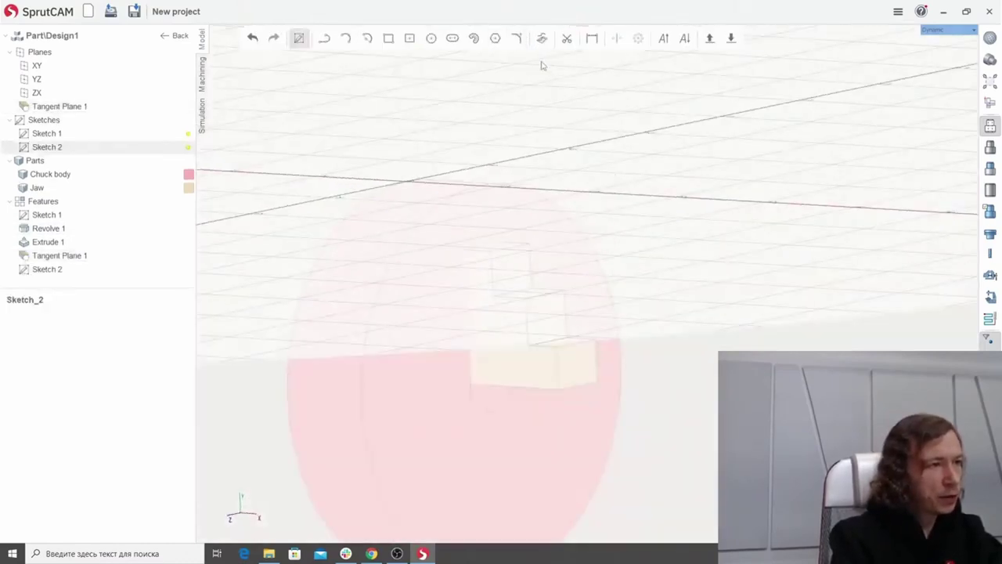
Import the jaw's rectangular outline into the tangent-plane sketch and finish the sketch.
left_click(541, 37)
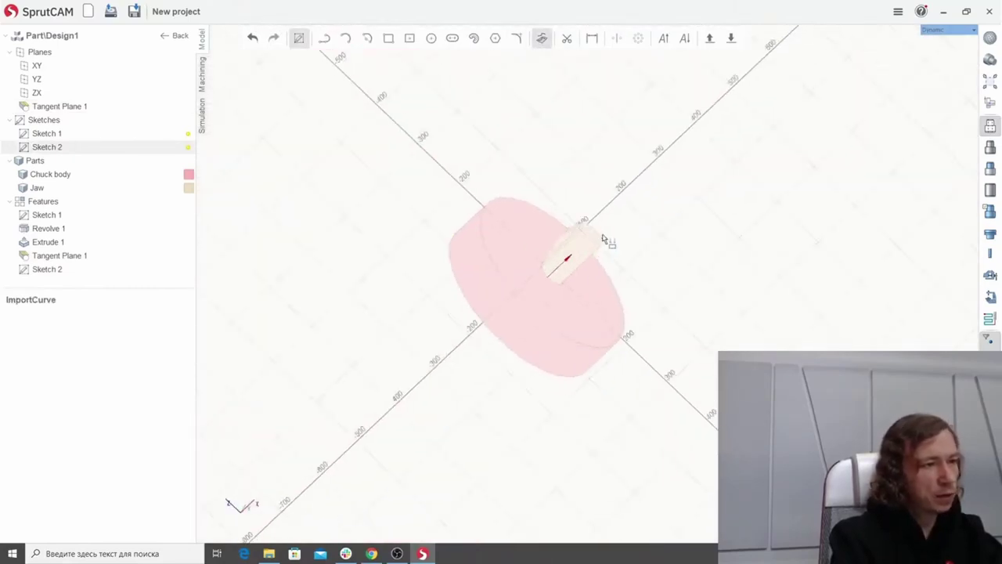
left_click(574, 257)
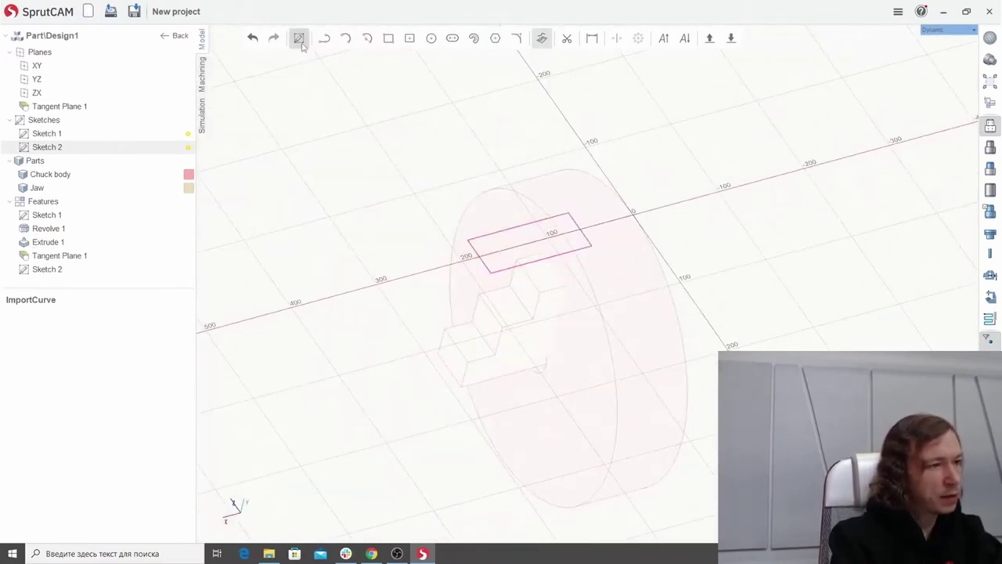
left_click(299, 39)
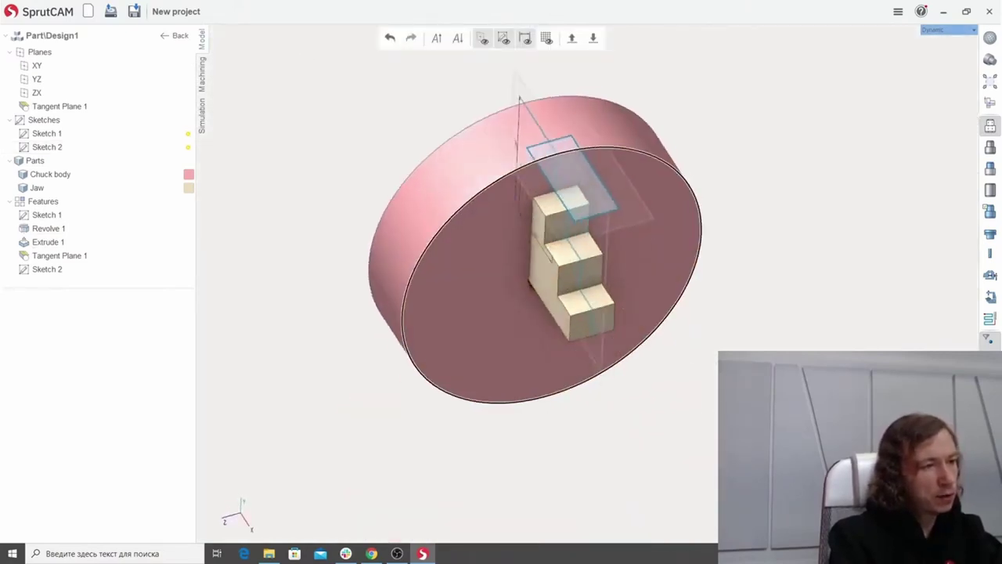
Extrude the imported rectangle -165 mm into the chuck body to cut a jaw slot, and inspect the cut.
left_click(571, 168)
left_click_drag(551, 321, 551, 346)
middle_click_drag(569, 333, 516, 263)
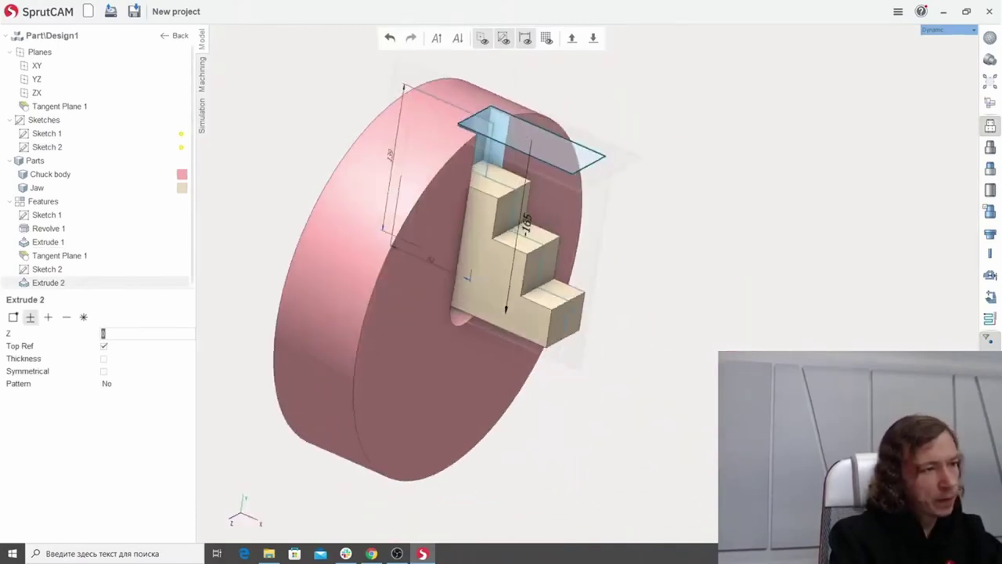
scroll(492, 227, "down", 5)
scroll(487, 211, "up", 6)
middle_click_drag(607, 252, 633, 246)
scroll(632, 246, "down", 3)
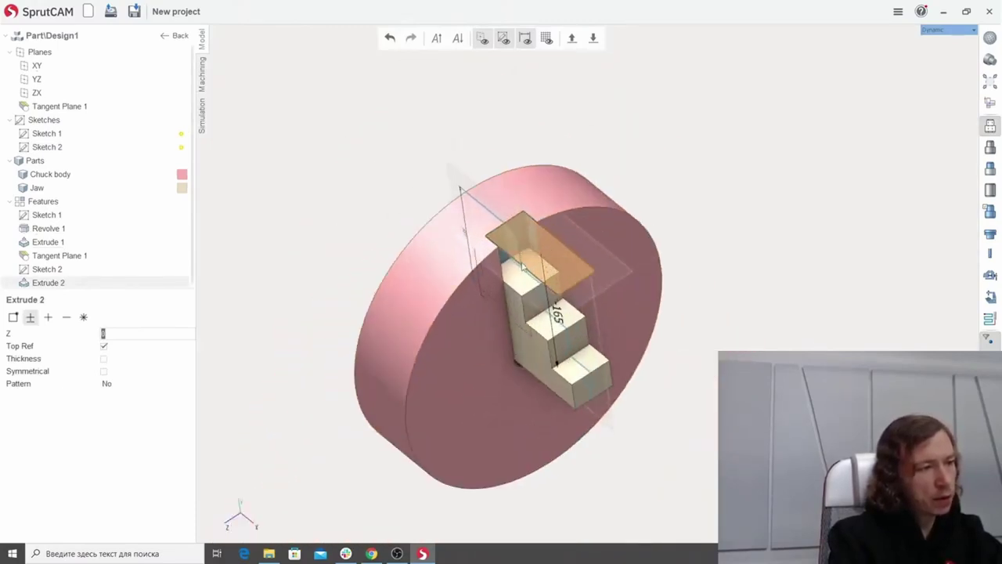
scroll(319, 216, "up", 3)
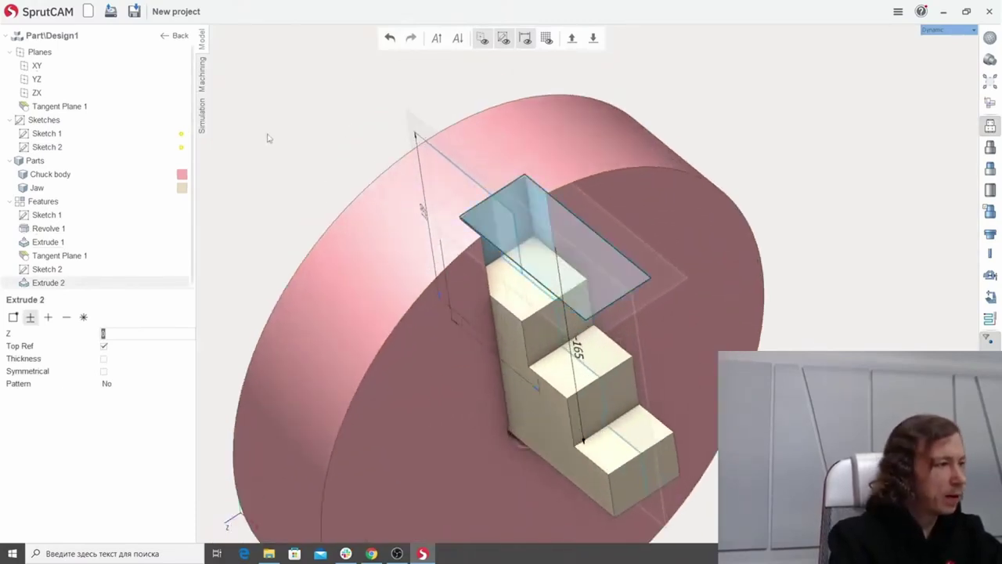
scroll(433, 181, "down", 3)
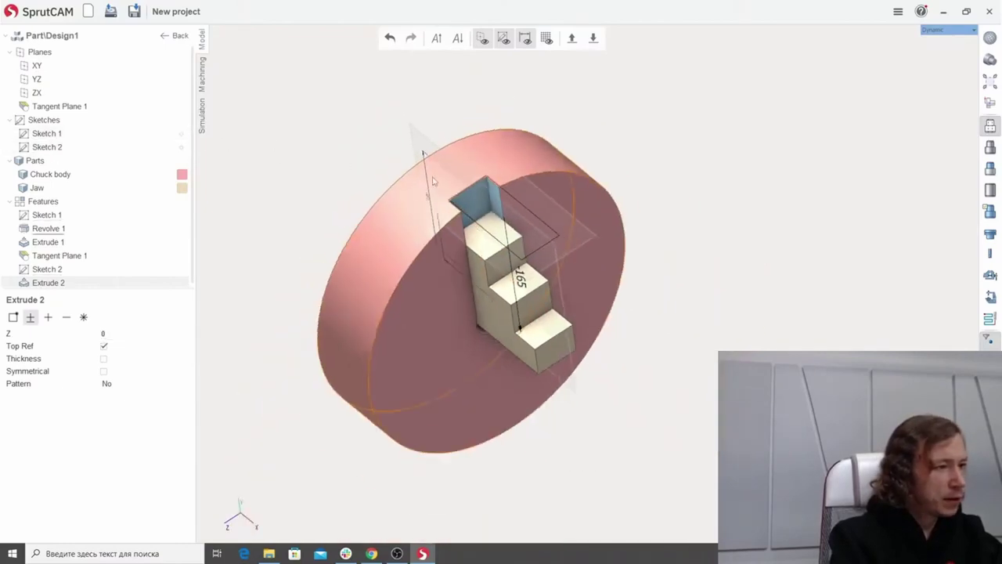
middle_click_drag(433, 182, 342, 179)
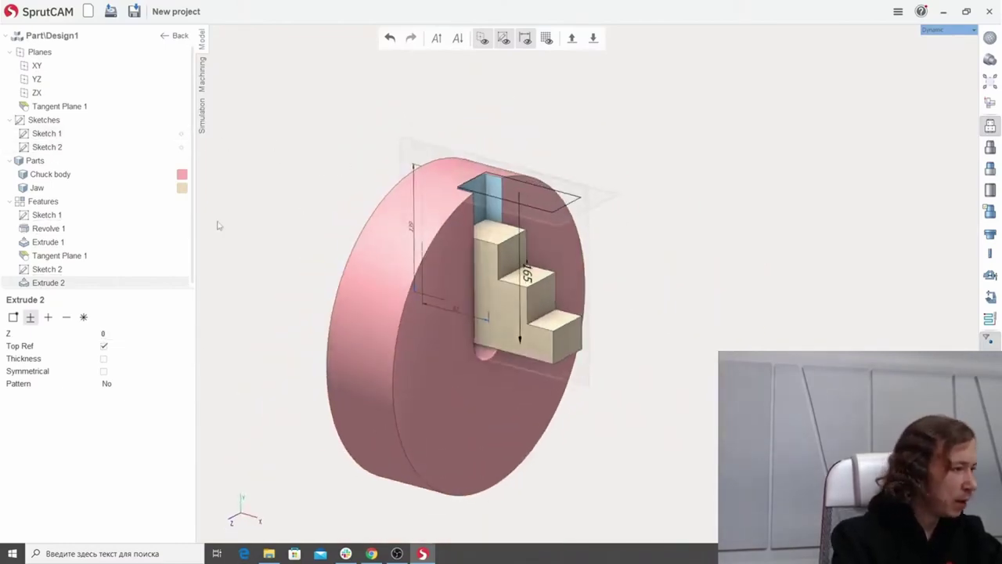
Add a new circular pattern to the slot cut, with 3 instances around the chuck's X axis.
left_click(147, 389)
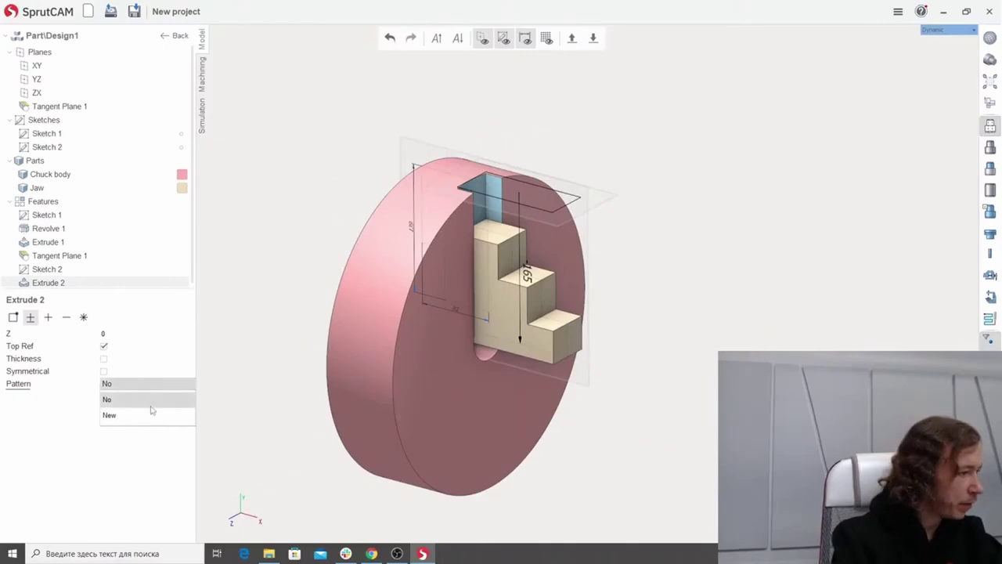
left_click(151, 415)
middle_click_drag(290, 290, 320, 279)
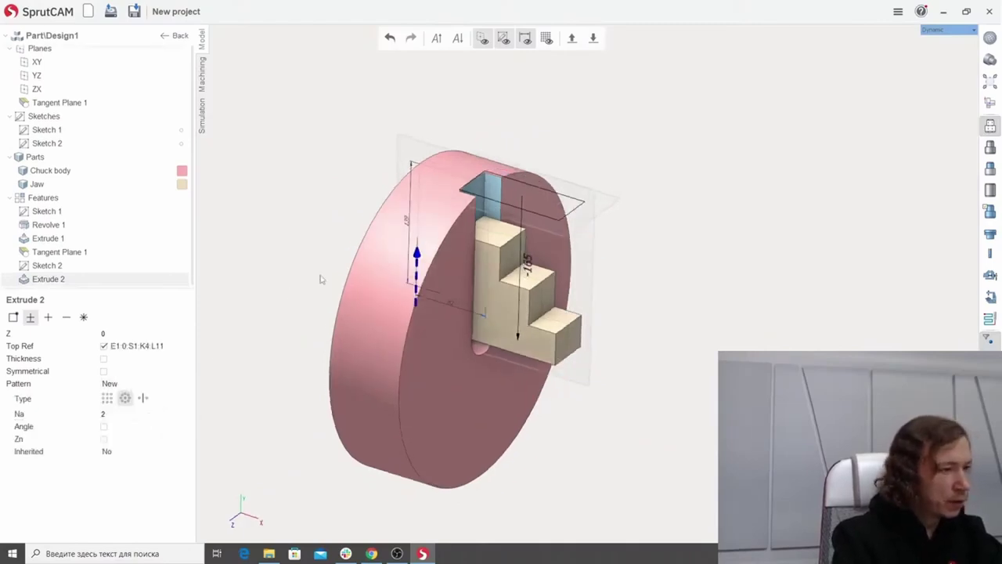
left_click(418, 272)
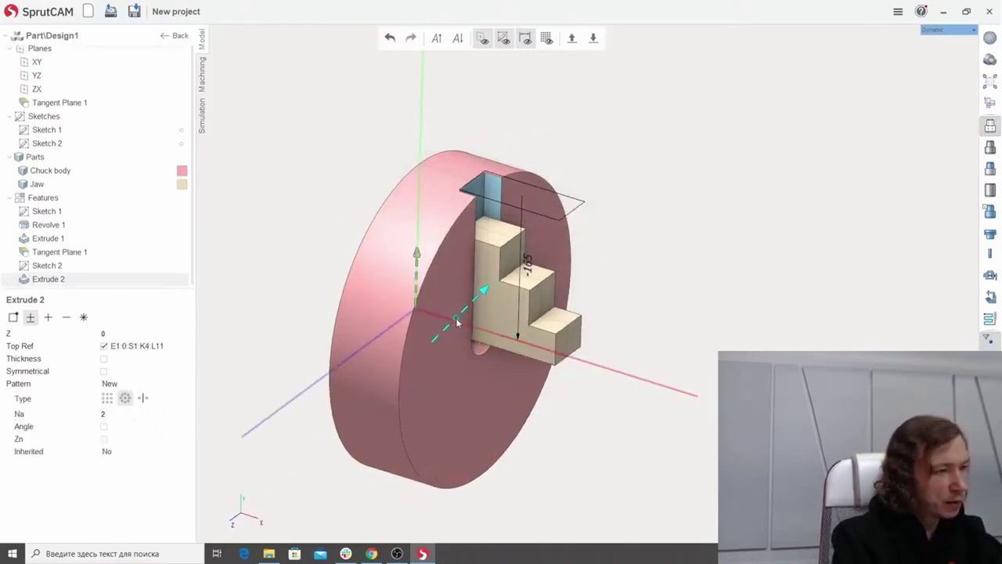
left_click(458, 322)
mouse_move(264, 240)
middle_mouse_down()
mouse_move(237, 244)
mouse_move(249, 246)
middle_mouse_up()
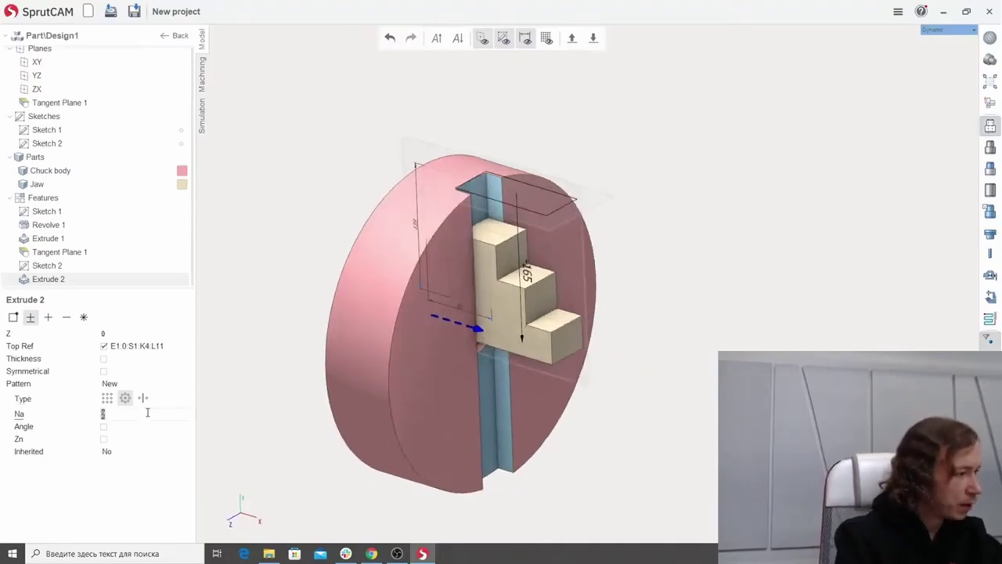
type("3")
left_click(860, 307)
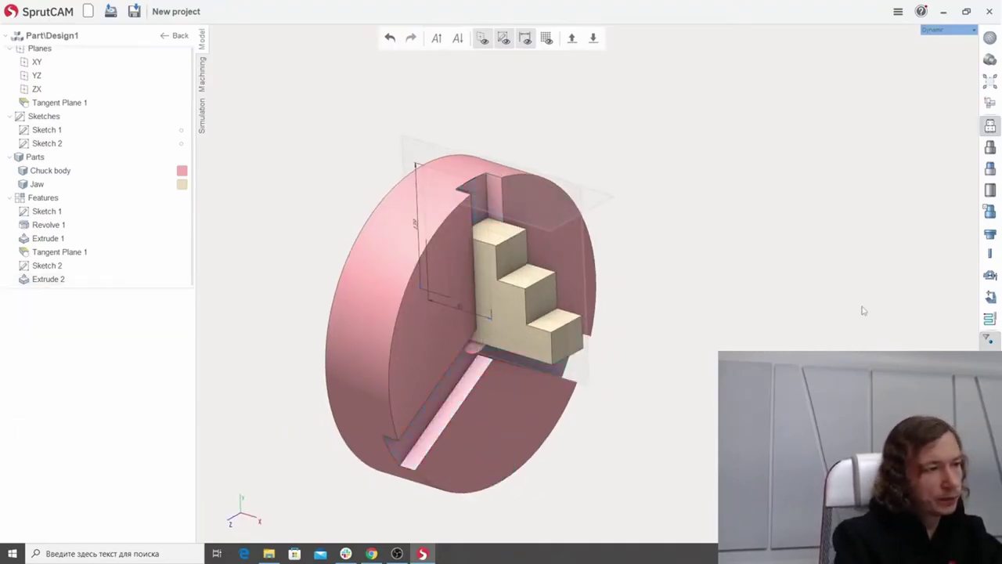
In Sketch 1, chamfer the chuck profile's outer corners and the jaw's step corners 6 mm, and round the notch corner to R6.
middle_click_drag(629, 206, 700, 190)
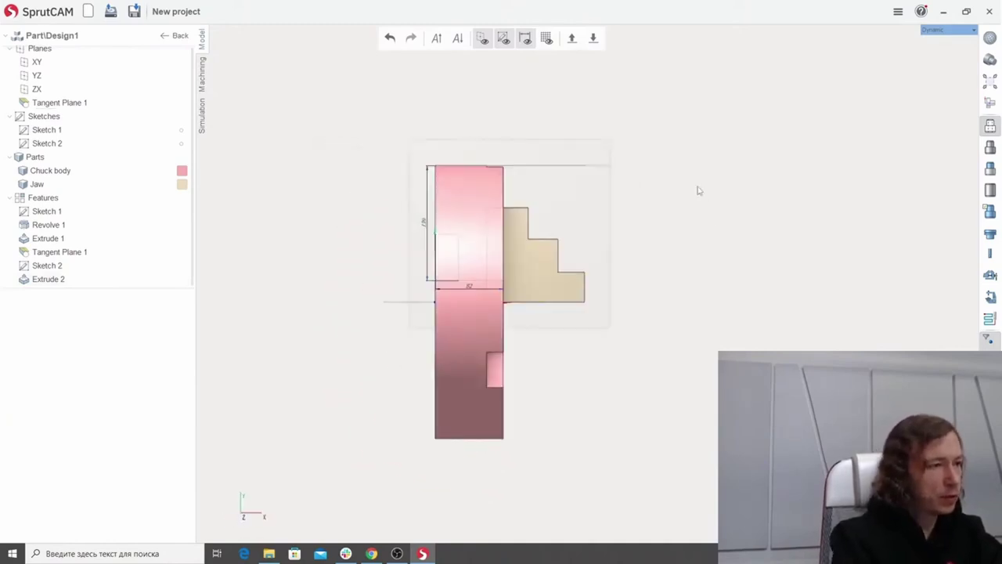
scroll(688, 171, "up", 1)
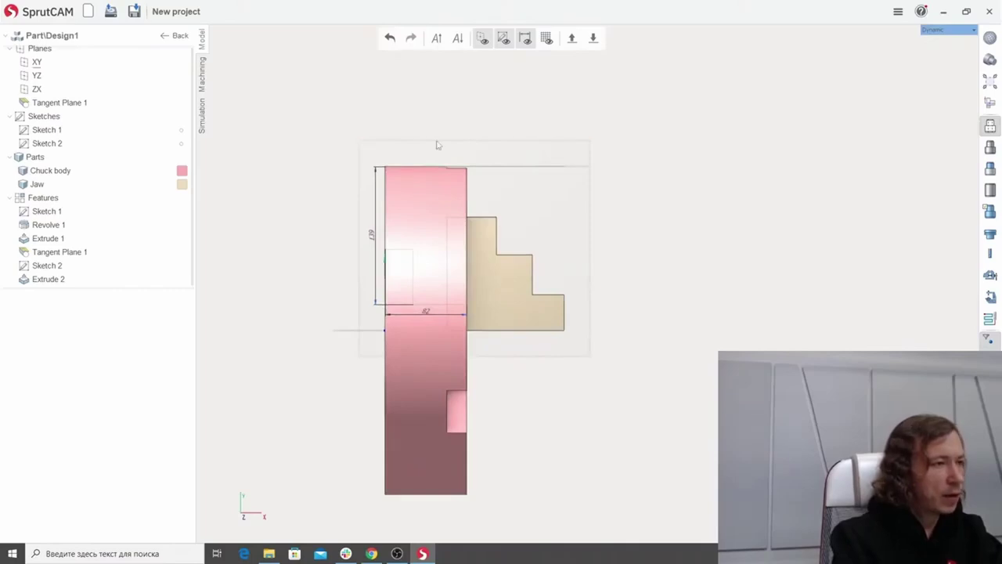
double_click(110, 130)
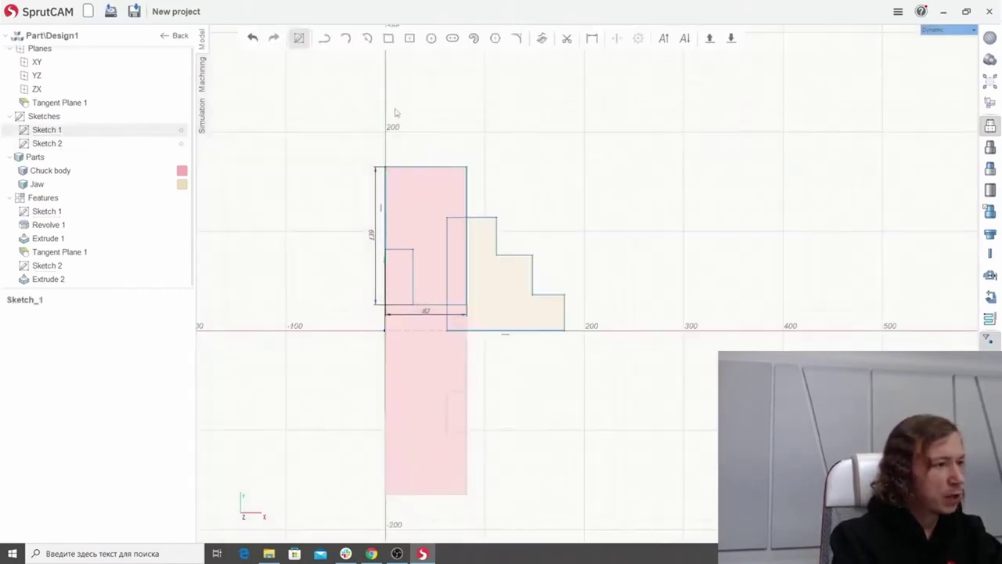
left_click(517, 37)
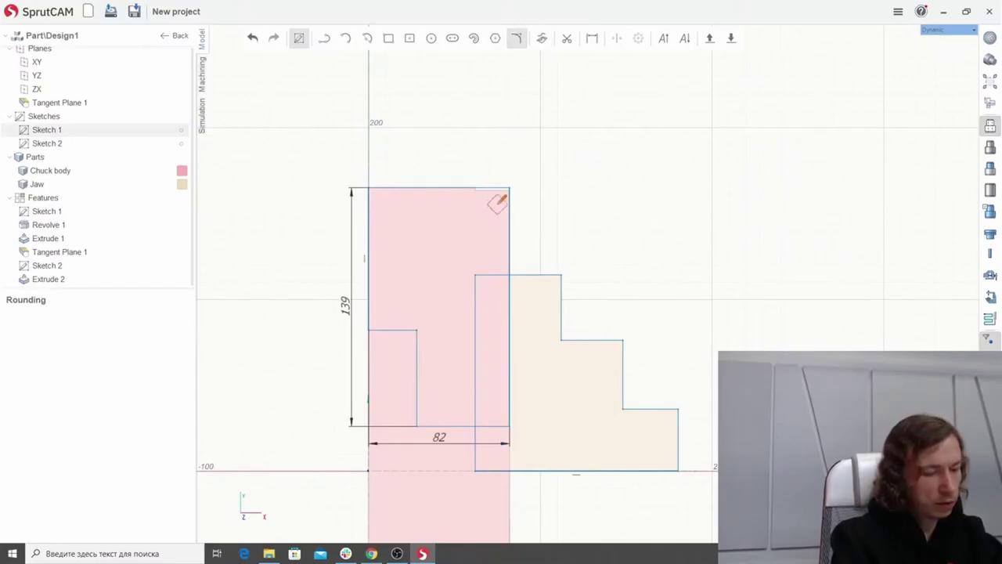
left_click_drag(506, 190, 494, 210)
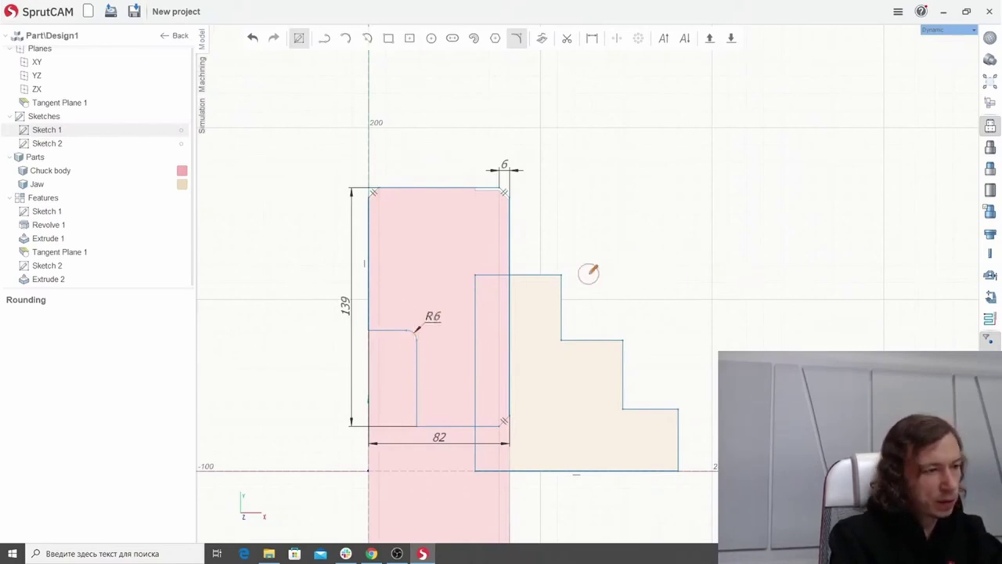
left_click(617, 342)
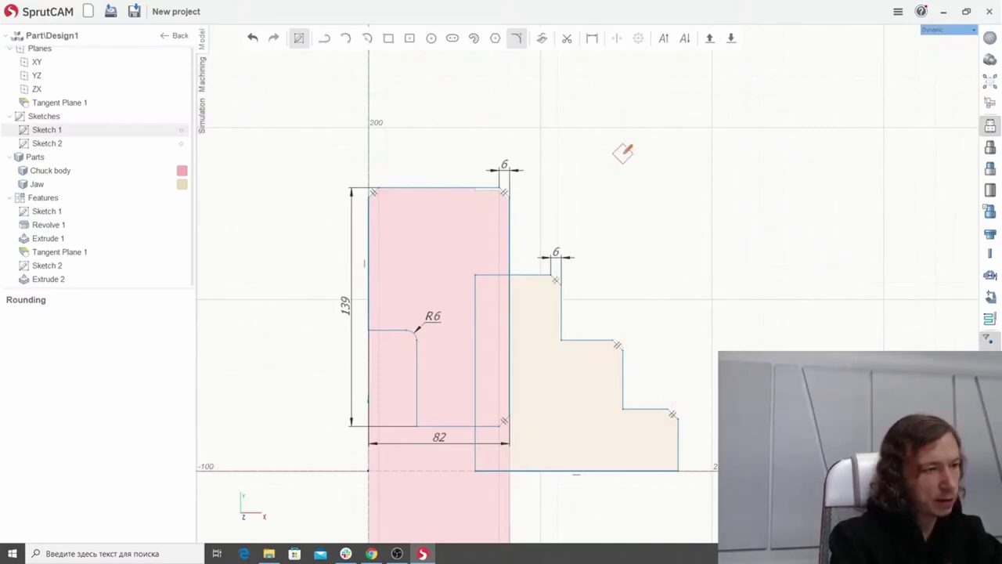
key("Escape")
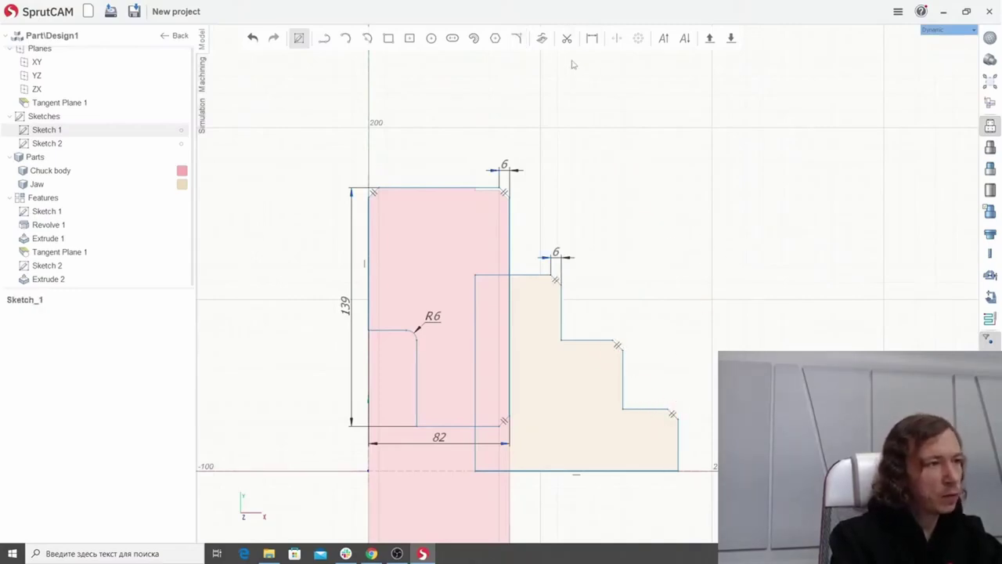
Dimension the horizontal distance from the chuck body's back edge to the jaw's outermost edge, placing the dimension above the profile.
left_click(592, 38)
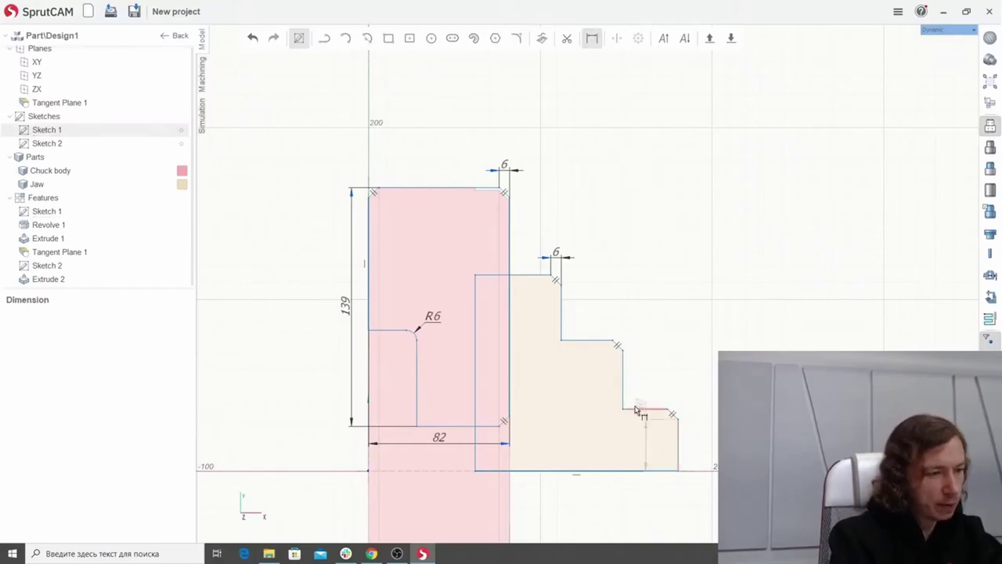
left_click(369, 432)
left_click(465, 131)
scroll(665, 135, "down", 3)
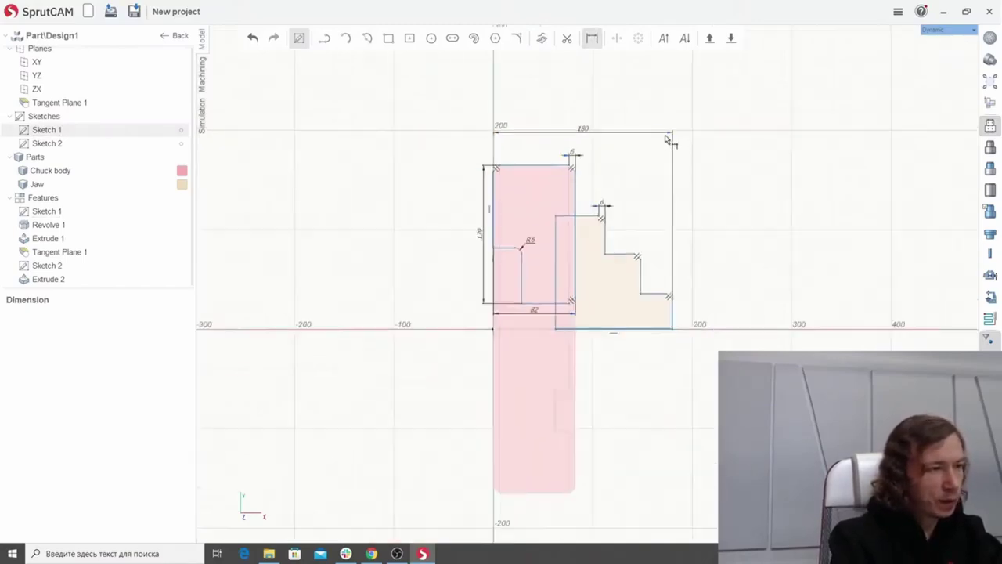
Place the overall length dimension above the profile, and change the construction line along the X axis to a Center Line.
left_click(666, 139)
scroll(705, 260, "up", 2)
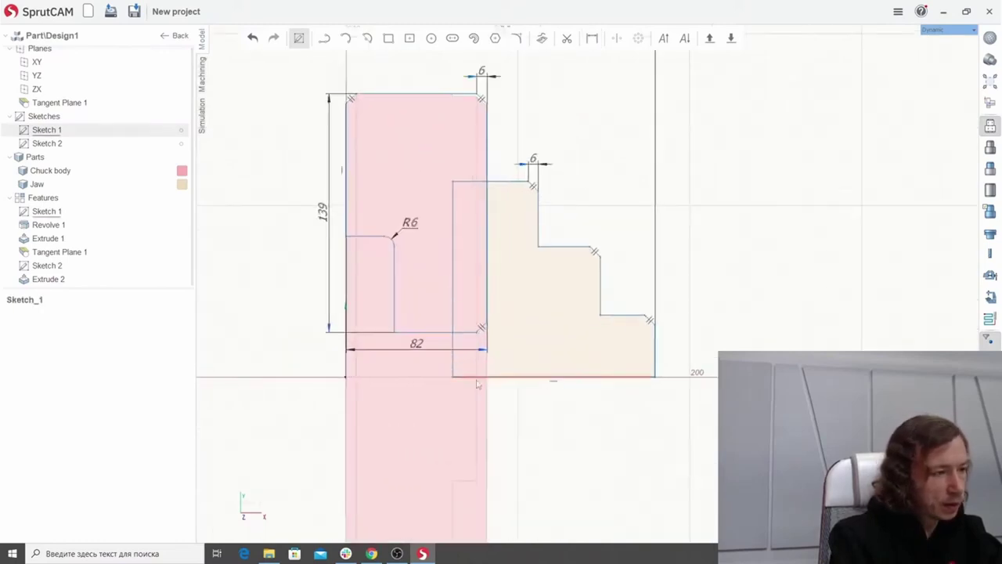
left_click(430, 378)
left_click(452, 405)
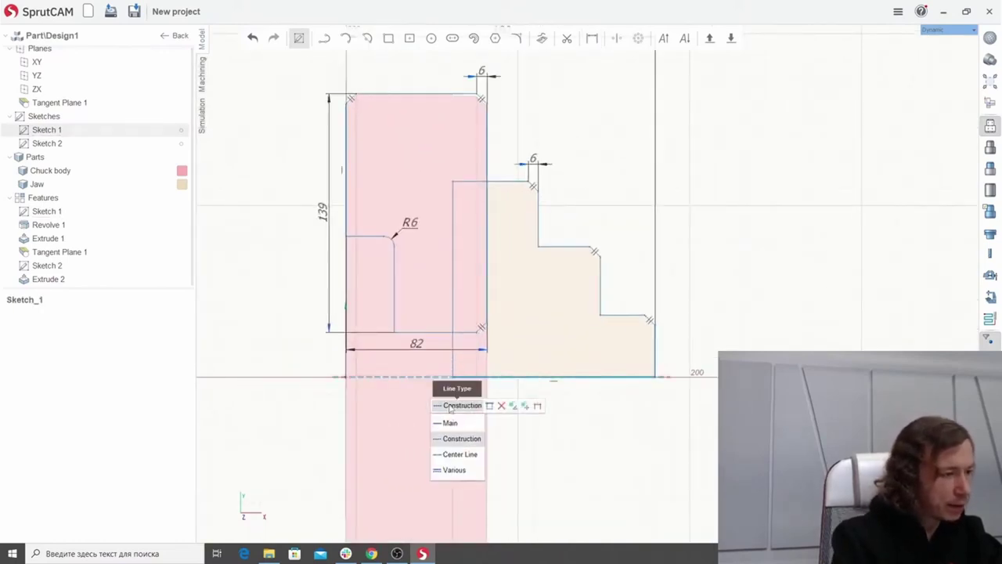
left_click(460, 454)
scroll(461, 391, "down", 3)
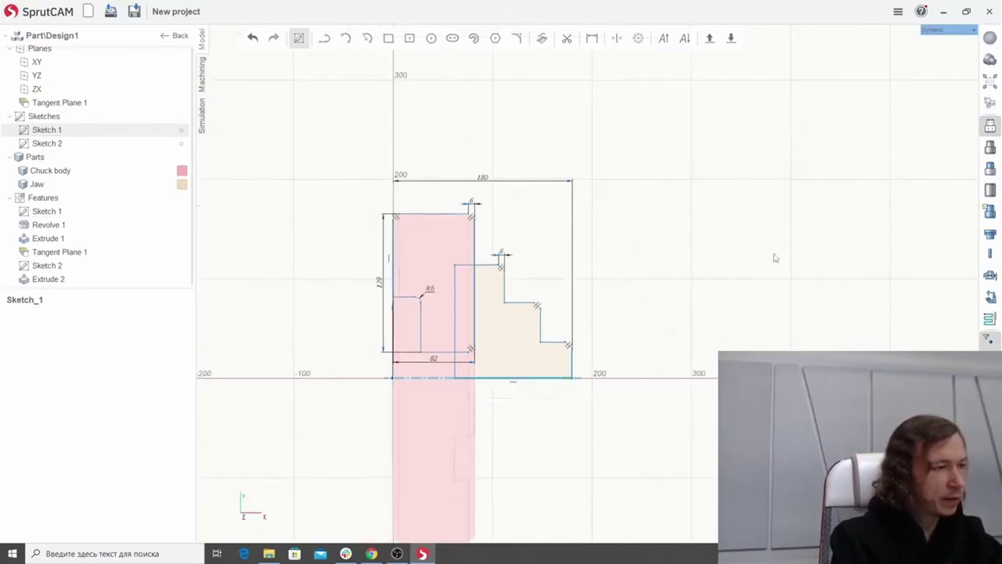
Add a diameter dimension from the center line to the chuck body's outer edge, placing it outside the 139 mm dimension.
scroll(405, 380, "up", 3)
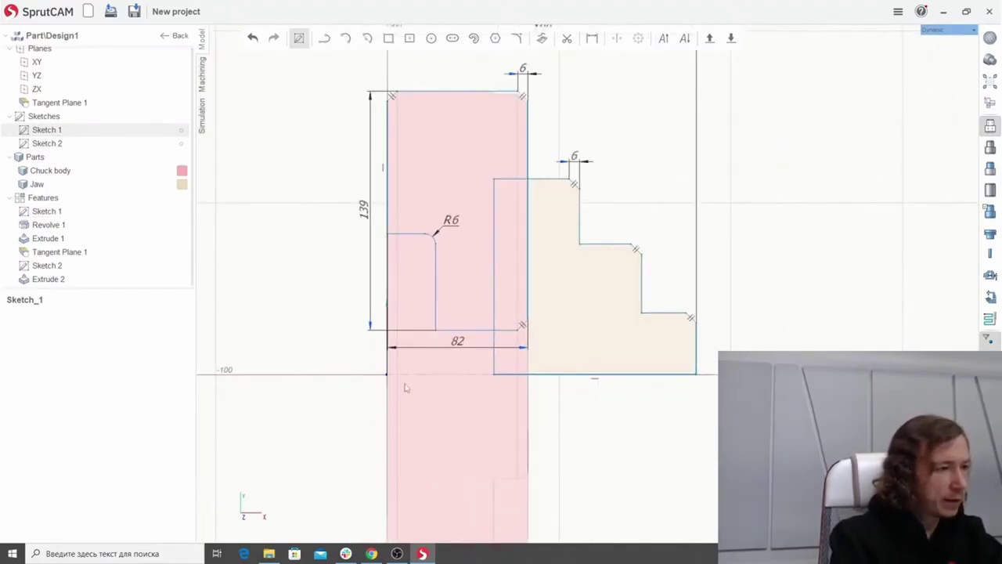
left_click(416, 375)
left_click(444, 92, "shift")
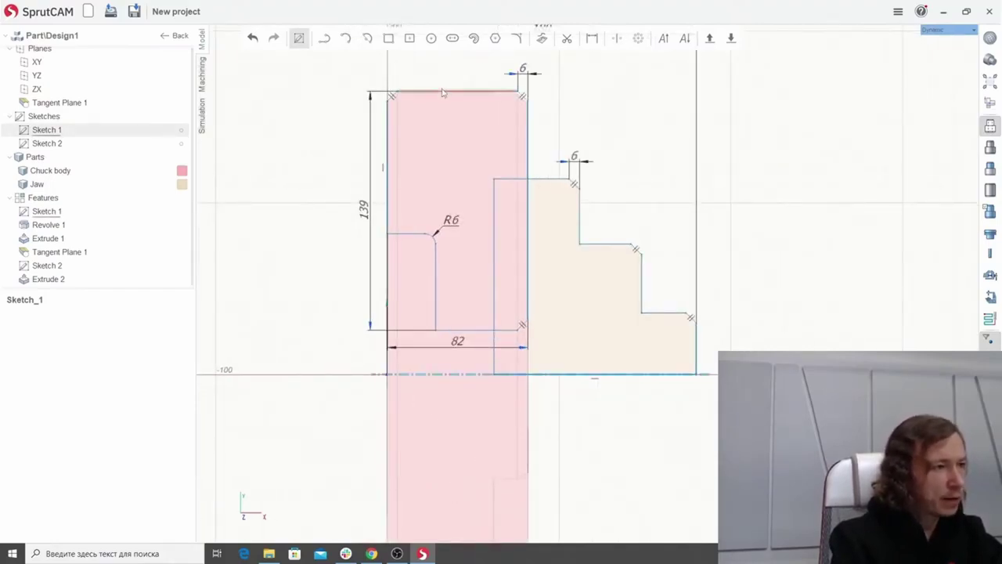
left_click(594, 118)
scroll(435, 249, "down", 1)
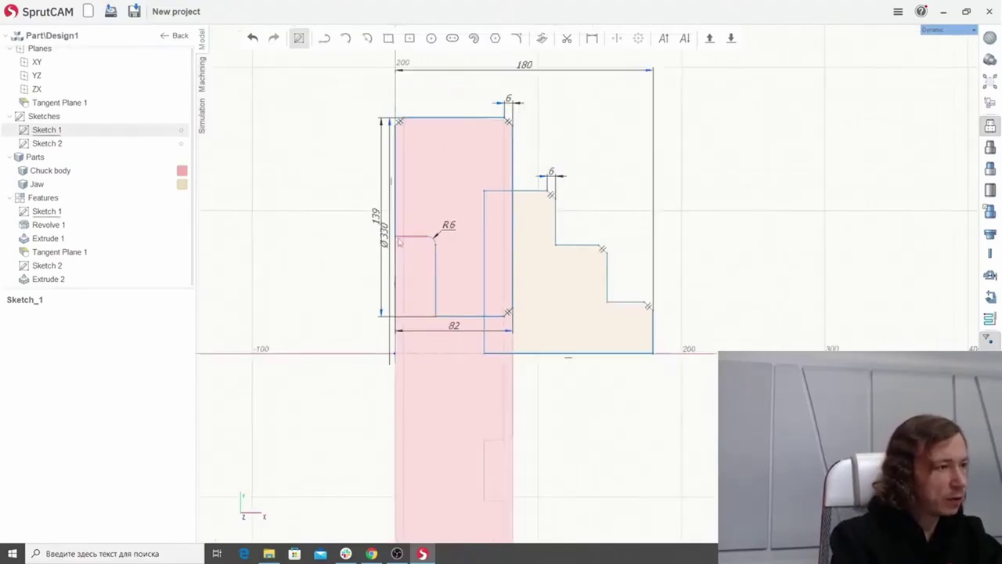
left_click_drag(390, 252, 324, 254)
scroll(347, 230, "up", 4)
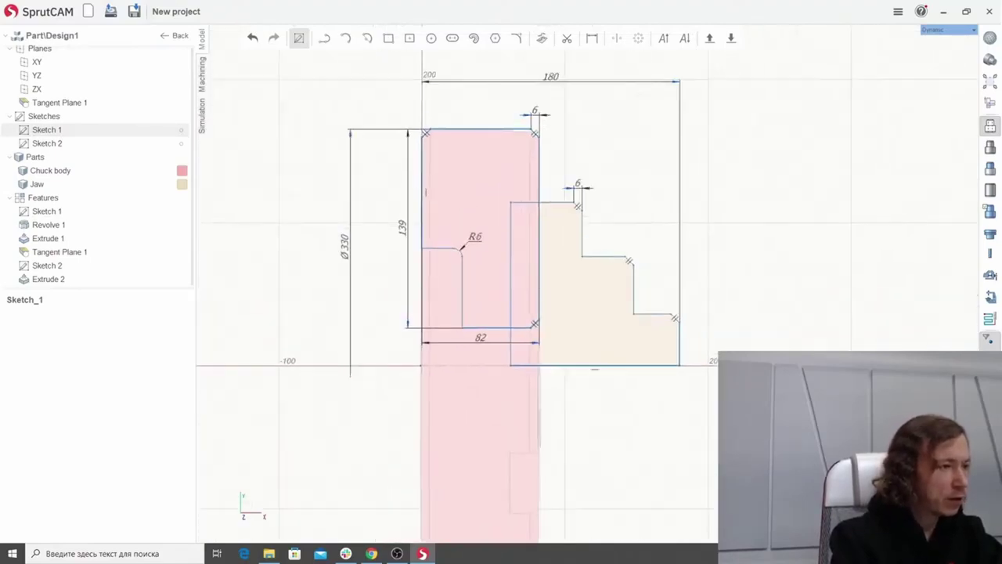
Set the chuck body's diameter dimension to 360 mm, and exit the sketch to inspect the updated solid.
scroll(333, 224, "up", 2)
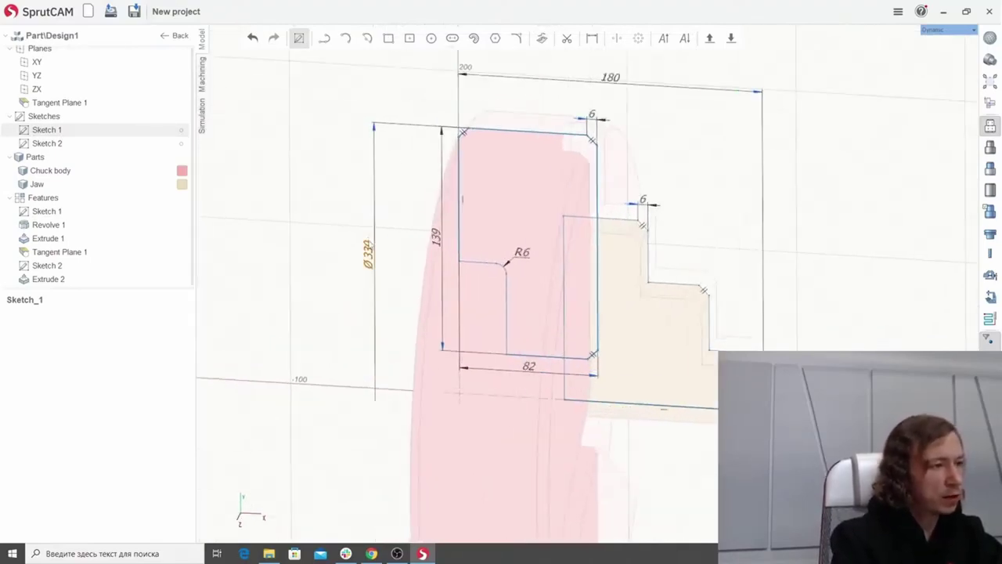
double_click(368, 253)
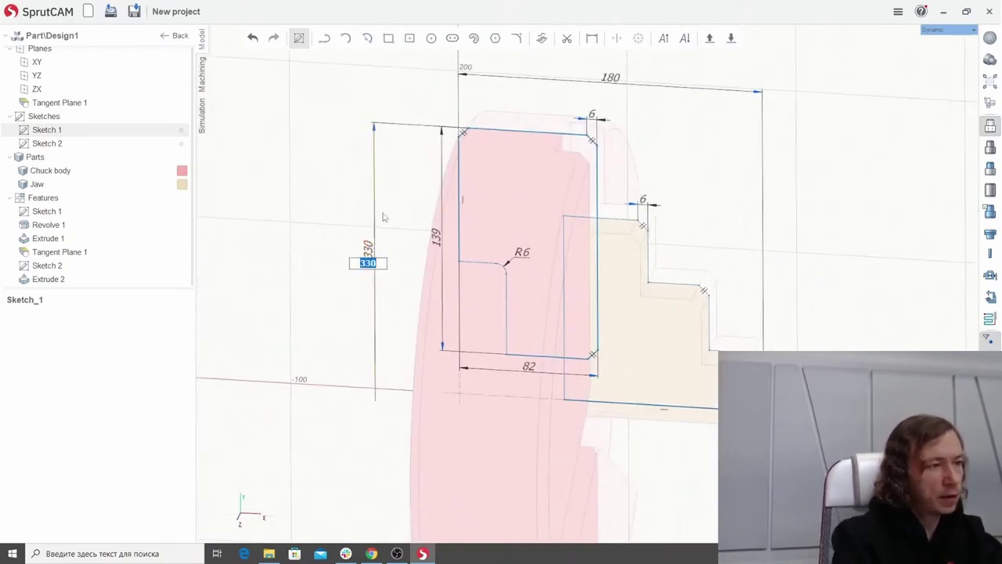
type("36")
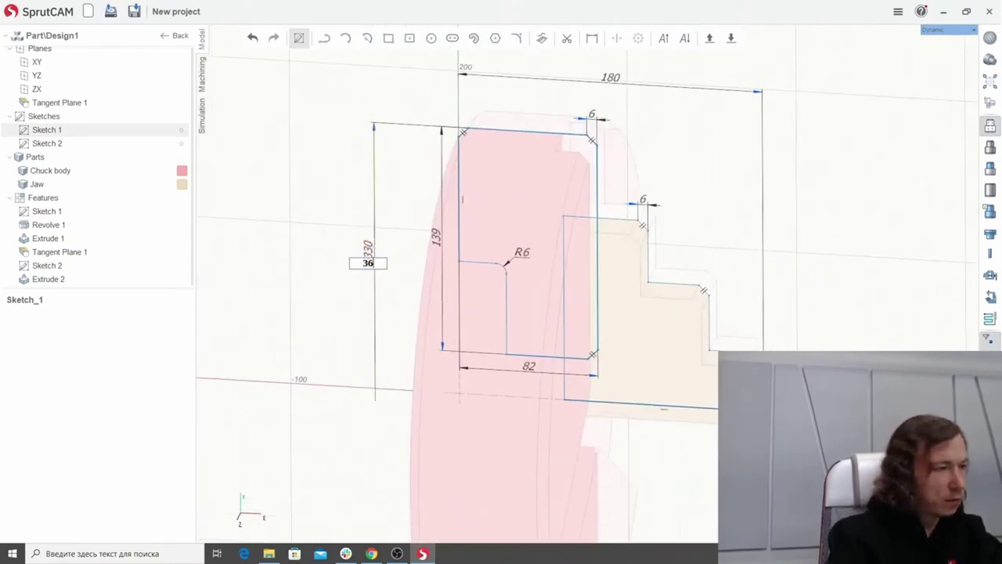
key("Return")
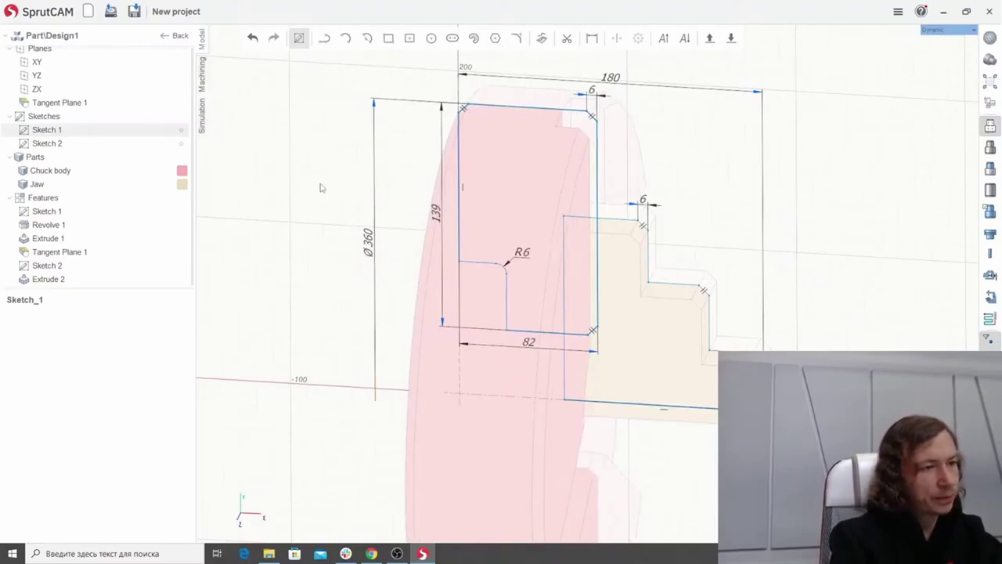
left_click(299, 38)
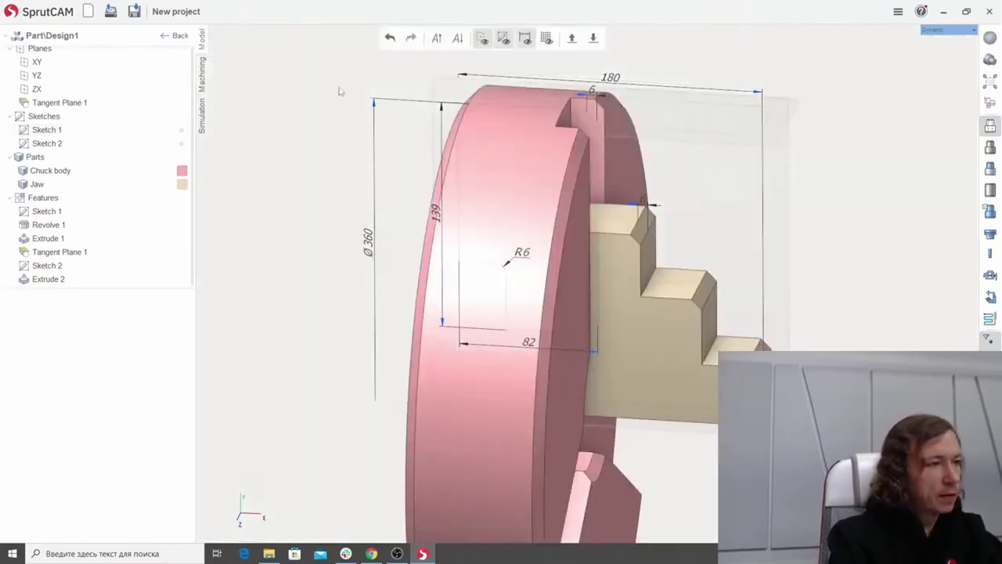
middle_click_drag(818, 293, 845, 309)
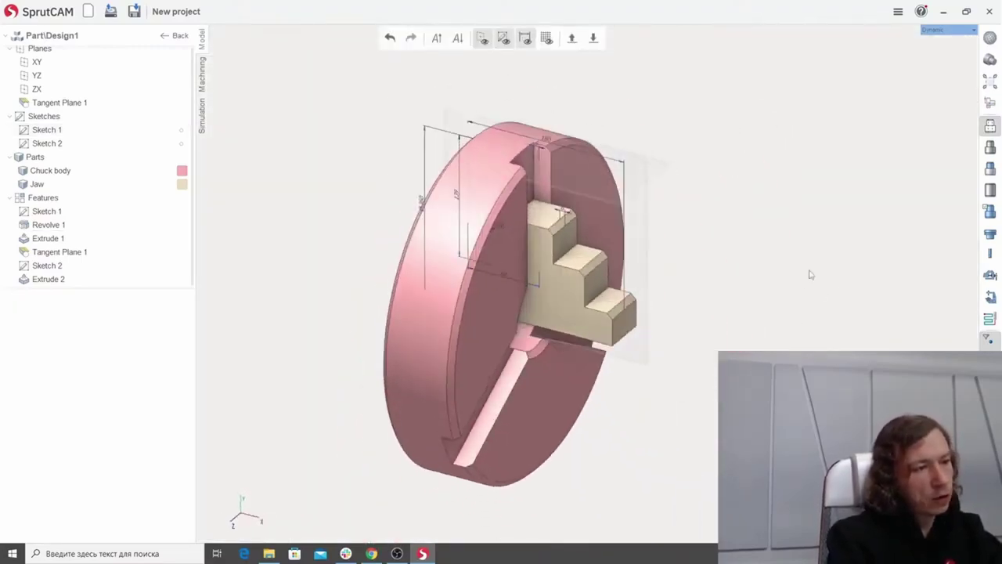
Leave the design for the machining environment, and hide the machine model so only the part and workpiece show.
left_click(174, 35)
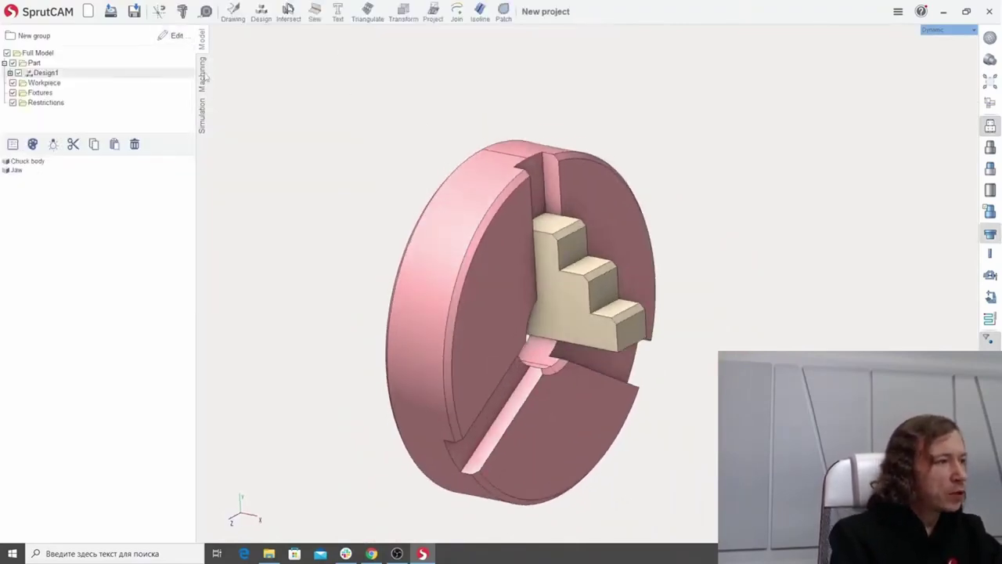
left_click(203, 76)
mouse_move(382, 170)
middle_mouse_down()
mouse_move(429, 174)
mouse_move(401, 174)
middle_mouse_up()
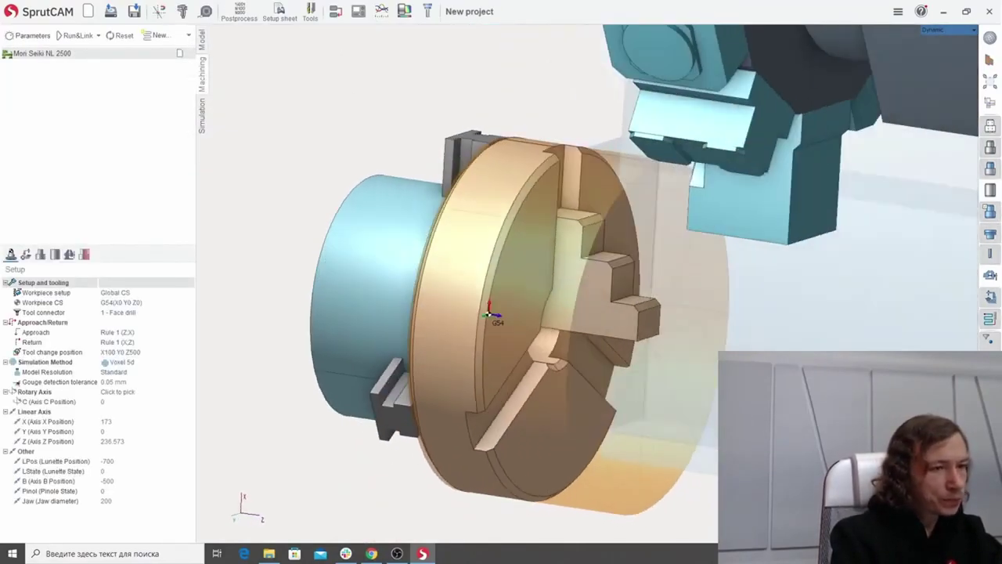
left_click(992, 298)
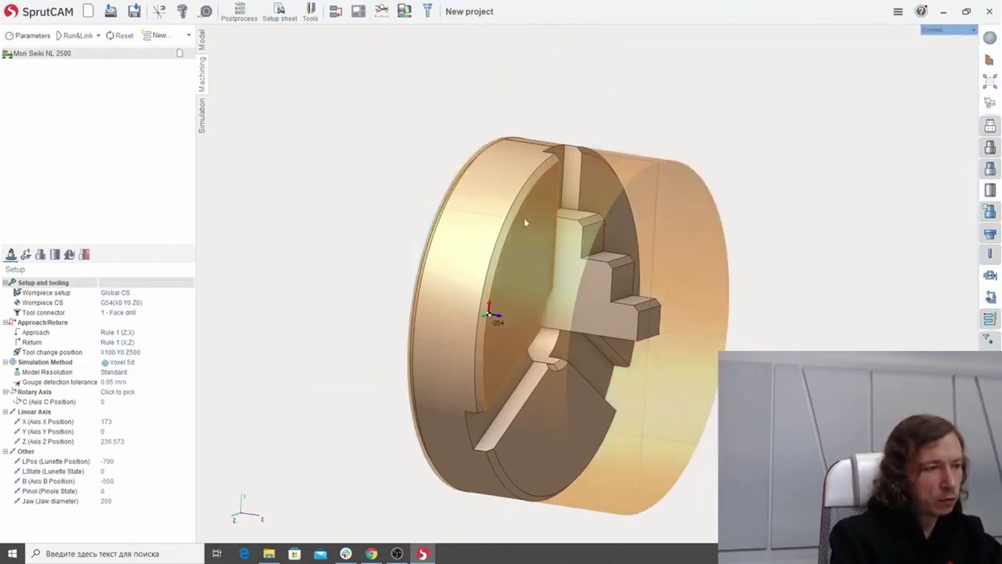
middle_click_drag(523, 218, 501, 219)
scroll(405, 221, "down", 5)
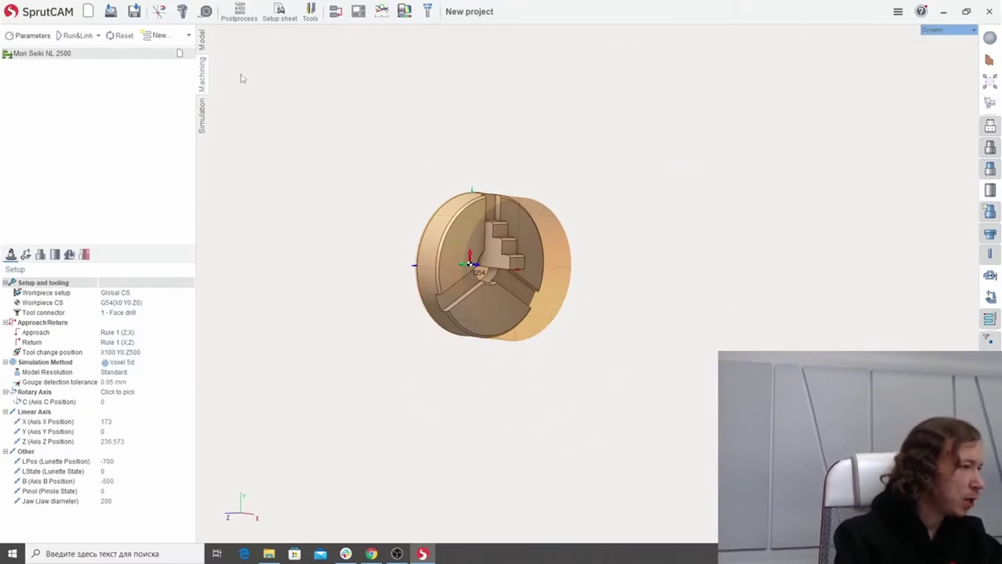
Open the fixtures settings for the Mori Seiki NL 2500, and temporarily show the machine to view its existing chuck.
left_click(73, 256)
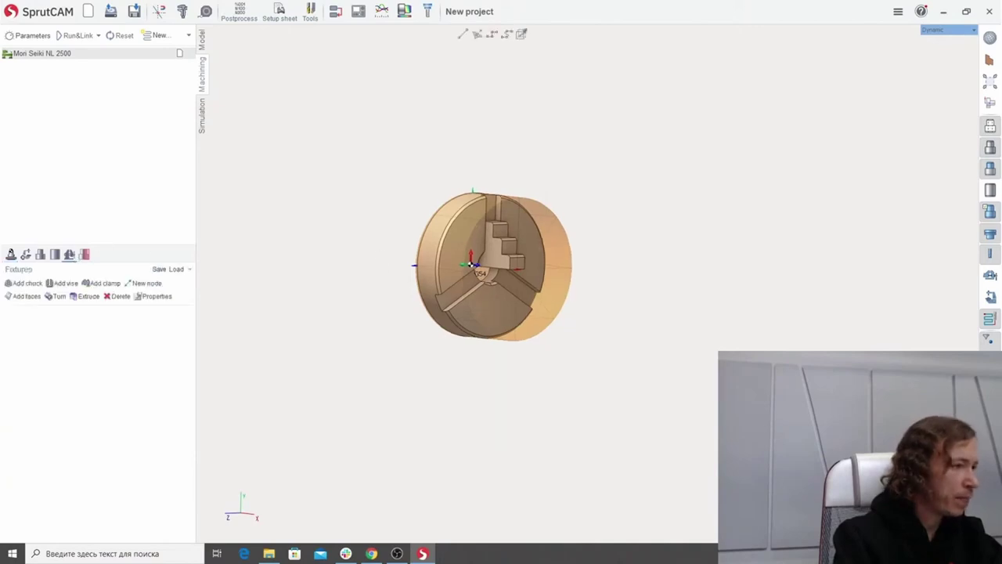
middle_click_drag(494, 270, 521, 242)
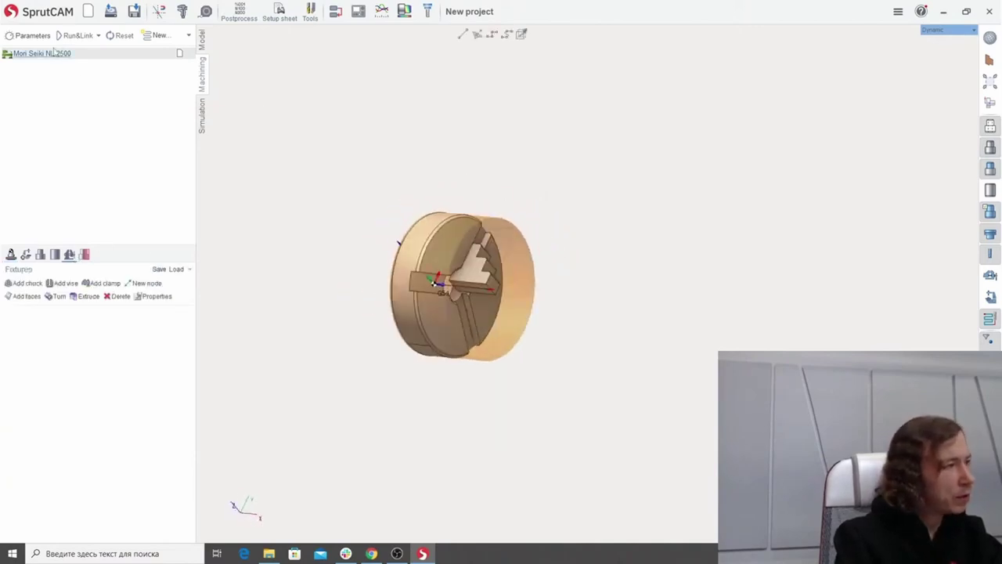
left_click(989, 298)
scroll(425, 218, "up", 5)
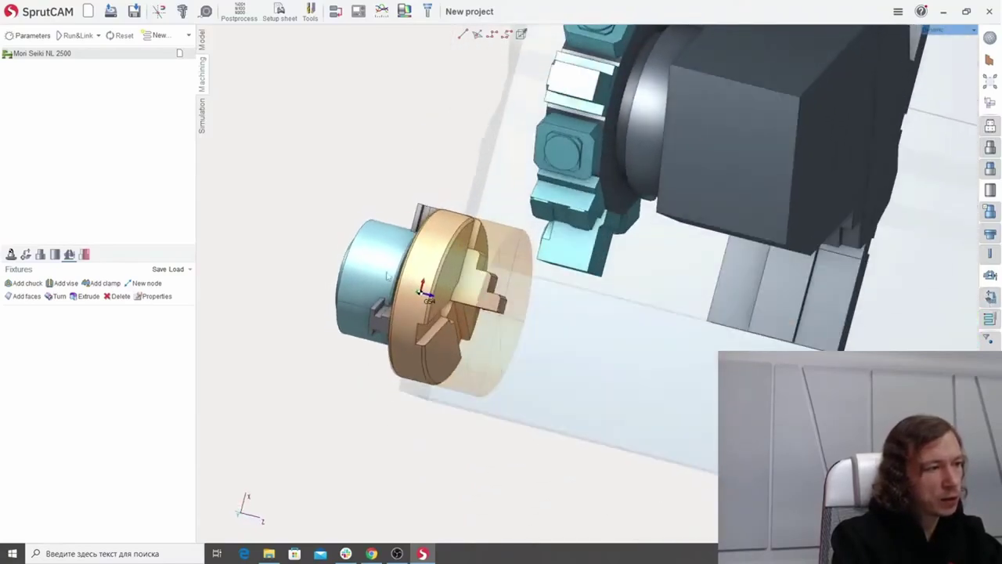
left_click(990, 301)
middle_click_drag(540, 255, 467, 203)
Replace the project's machine with the 5-axis milling machine (A,C).
double_click(60, 57)
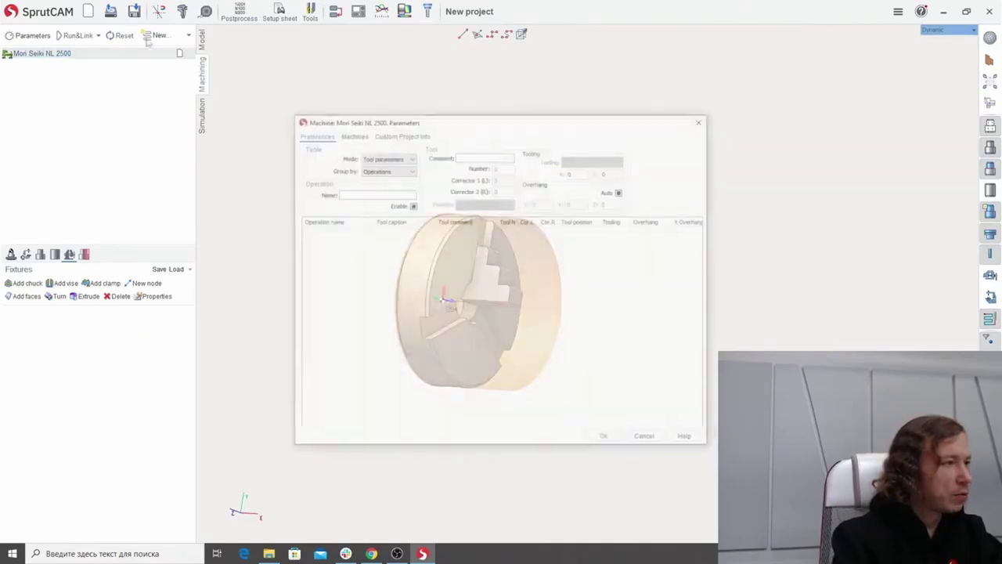
left_click(352, 135)
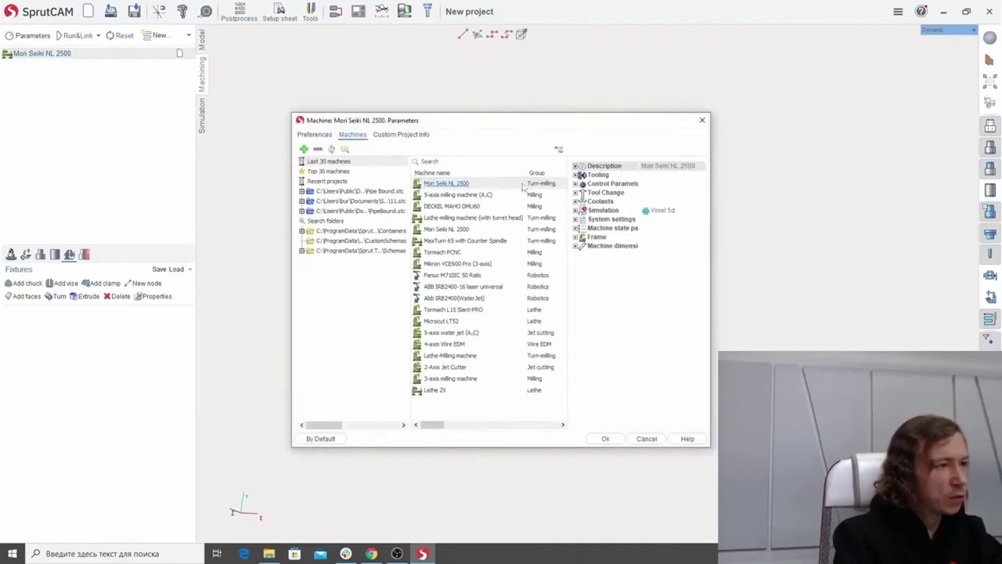
left_click(484, 195)
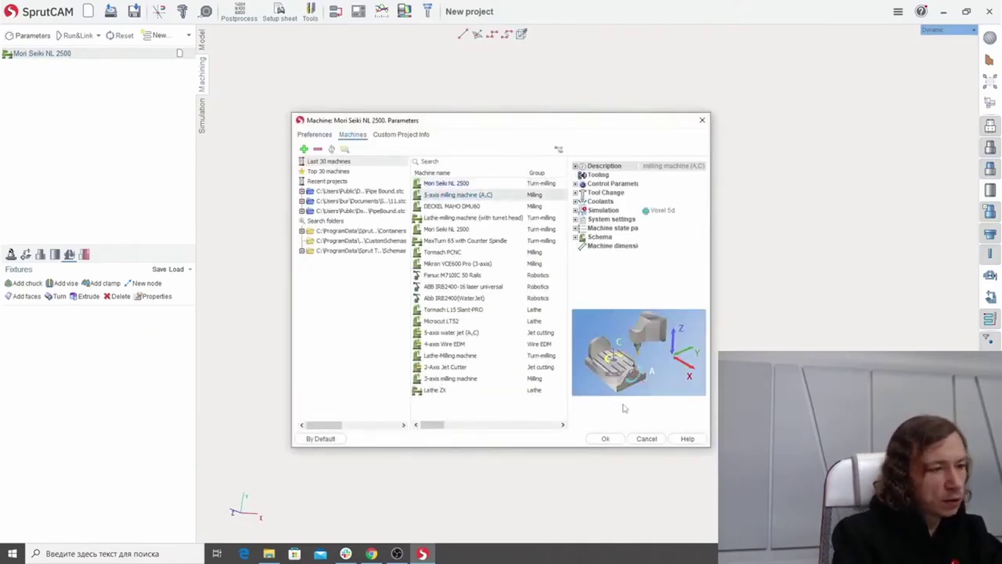
left_click(607, 439)
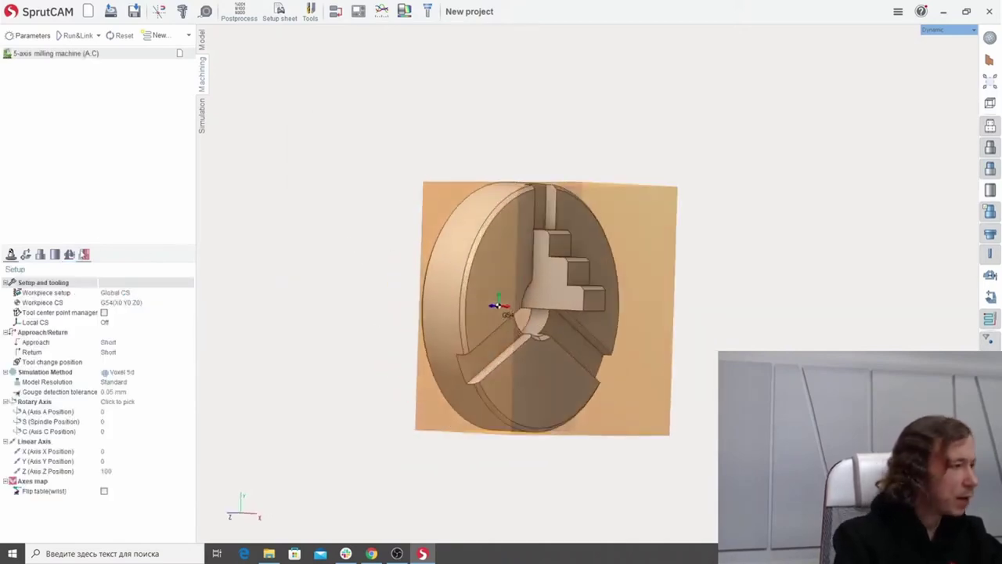
Add a chuck to the milling machine's fixtures, and expand it to show its Body and Jaws nodes.
left_click(69, 254)
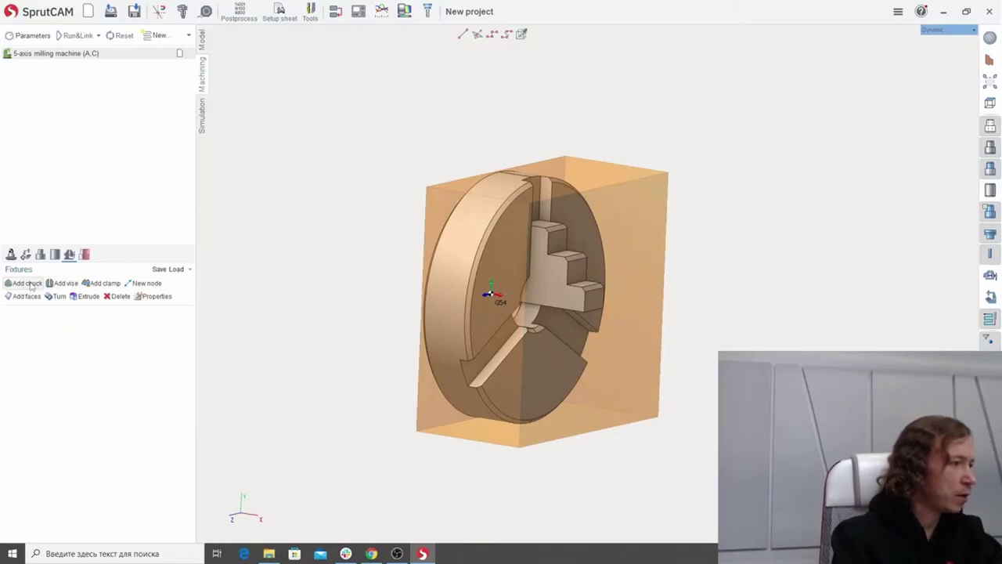
left_click(26, 284)
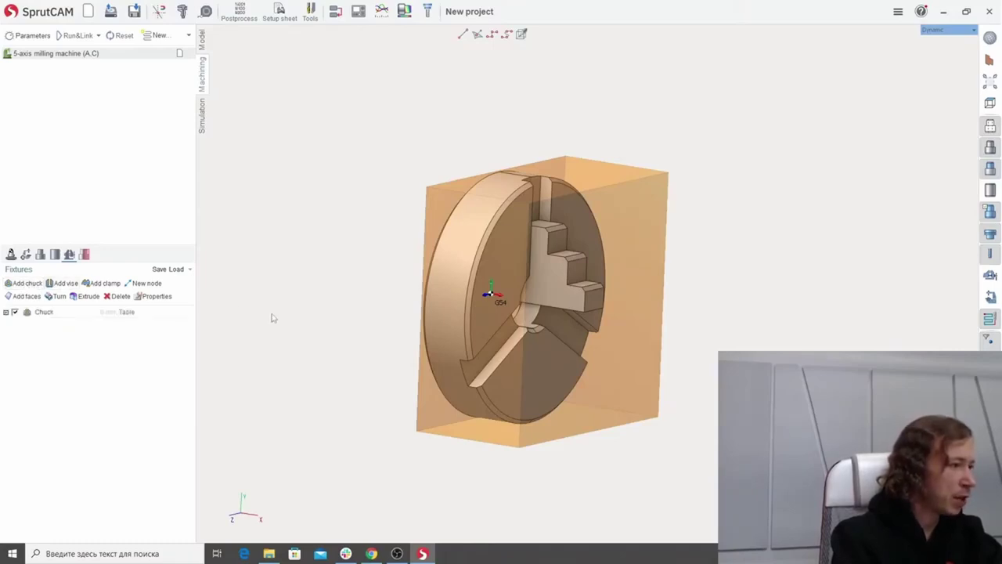
left_click(7, 313)
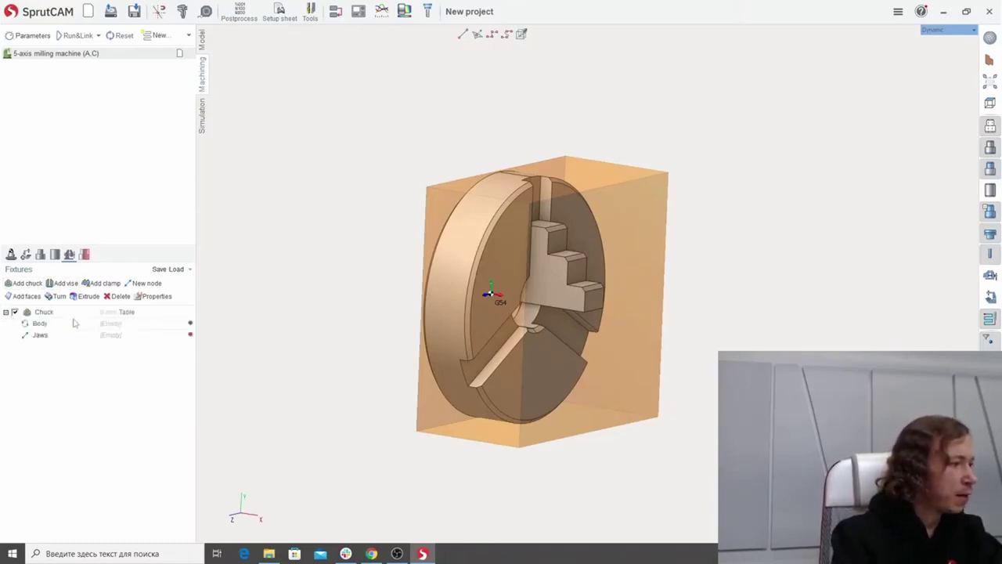
Assign the Chuck body faces from the design to the chuck fixture's Body node.
left_click(76, 327)
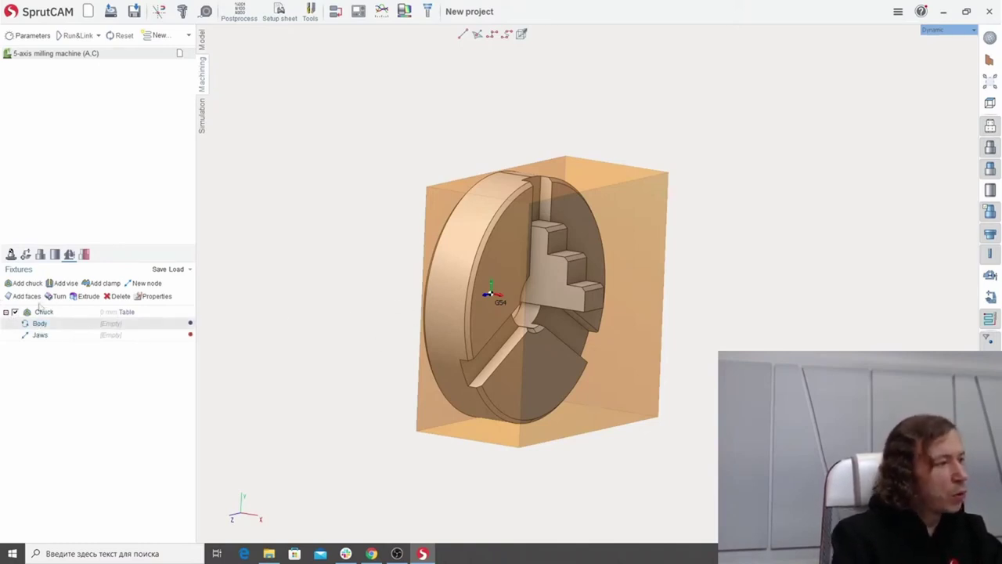
left_click(26, 300)
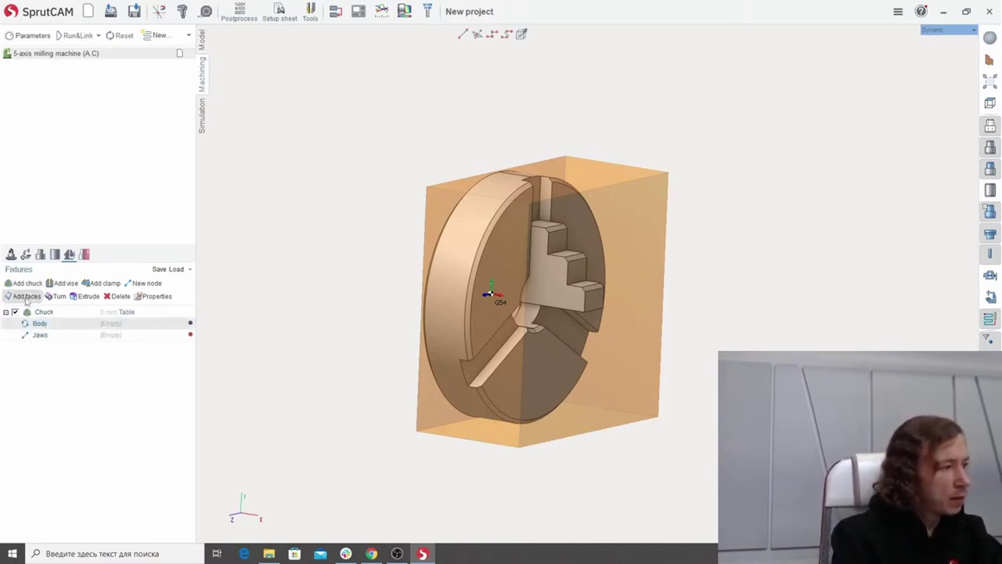
middle_click_drag(345, 284, 322, 291)
scroll(322, 280, "down", 3)
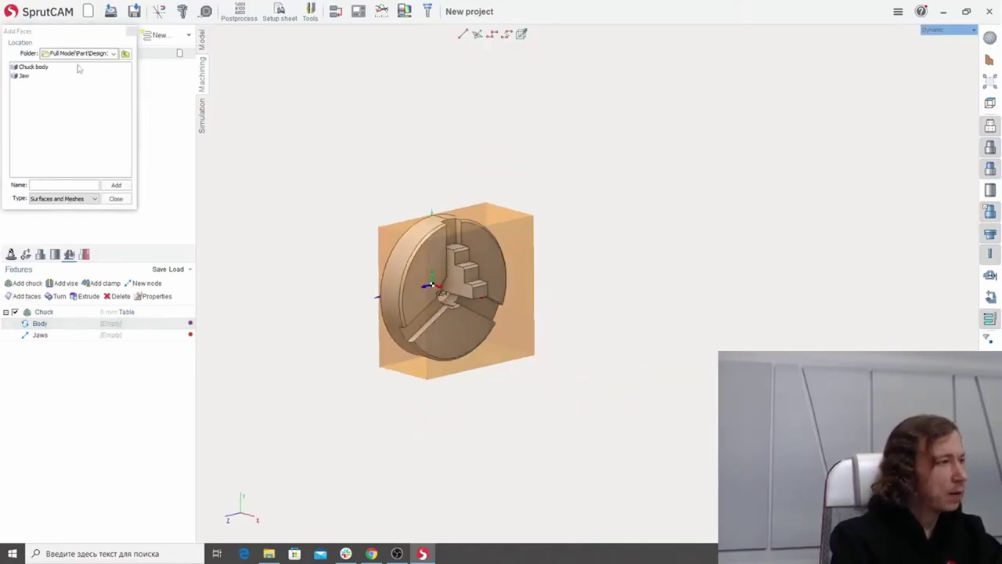
left_click(33, 66)
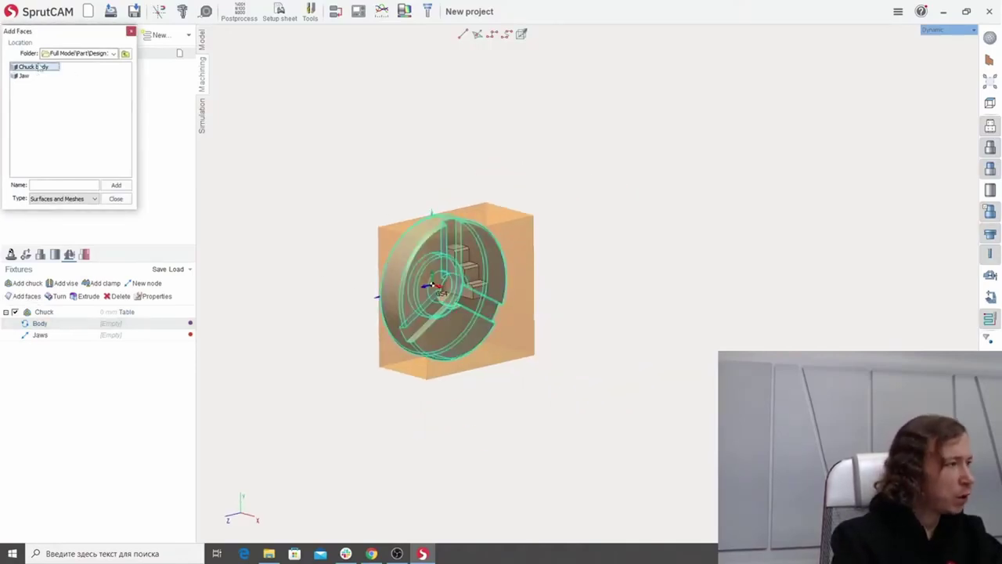
left_click(117, 185)
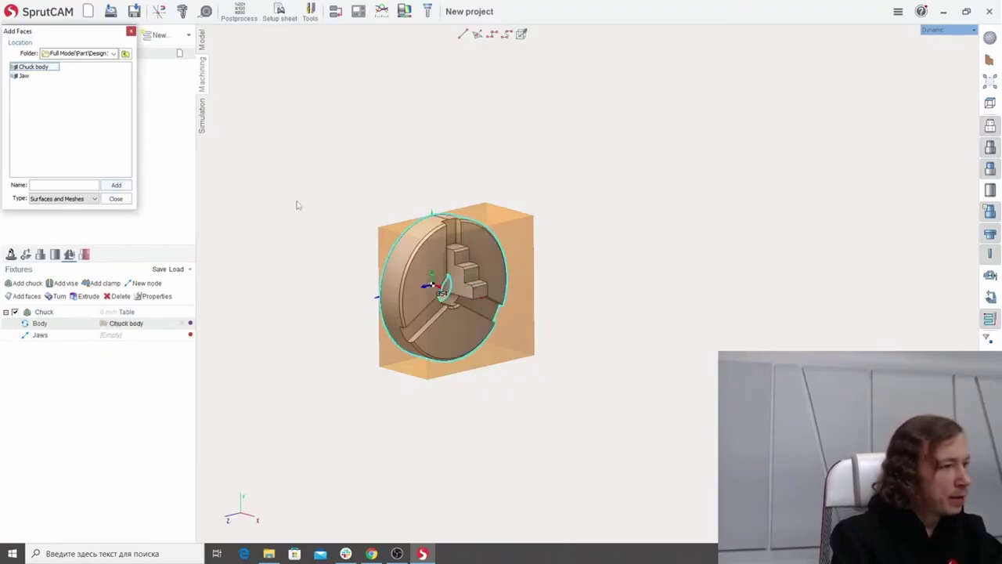
left_click(126, 197)
middle_click_drag(305, 212, 311, 189)
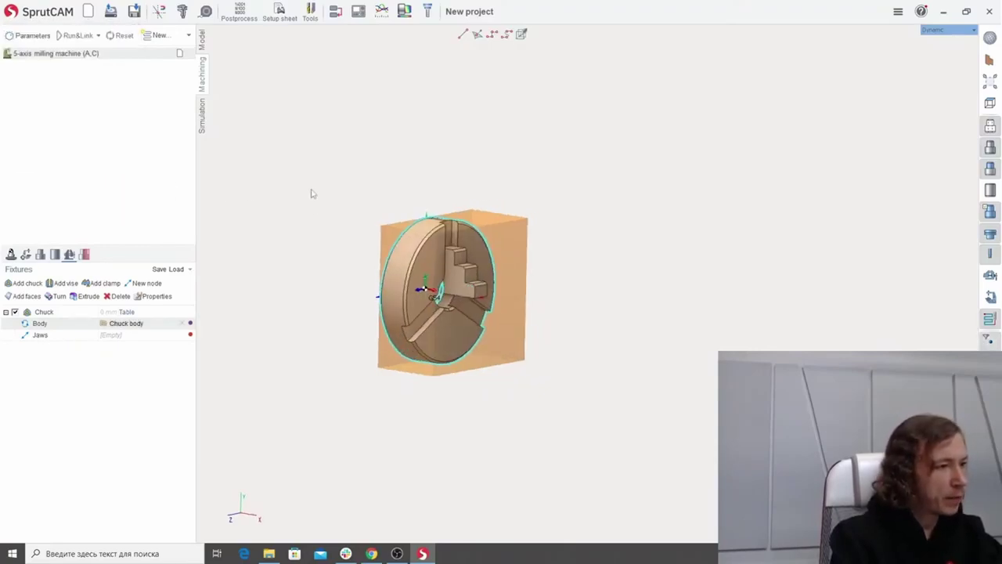
left_click(311, 189)
Assign the Jaw faces from the design to the chuck fixture's Jaws node.
scroll(332, 251, "up", 3)
left_click(69, 339)
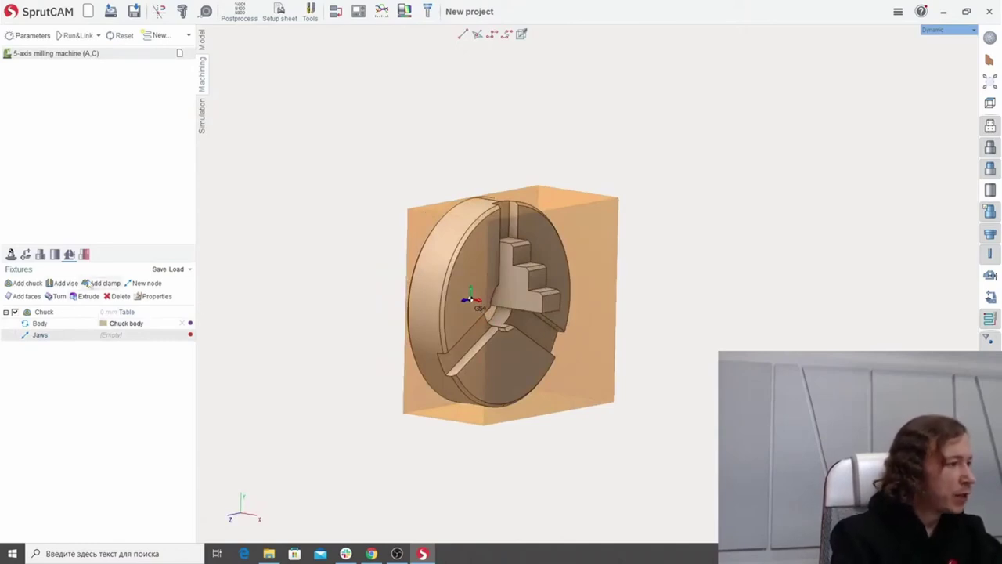
left_click(23, 296)
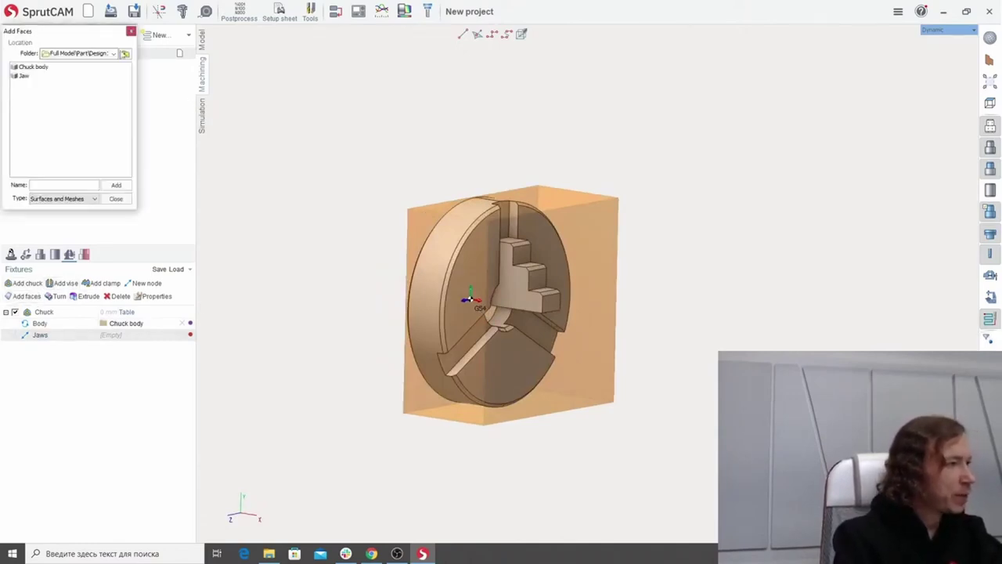
left_click(25, 76)
left_click(116, 185)
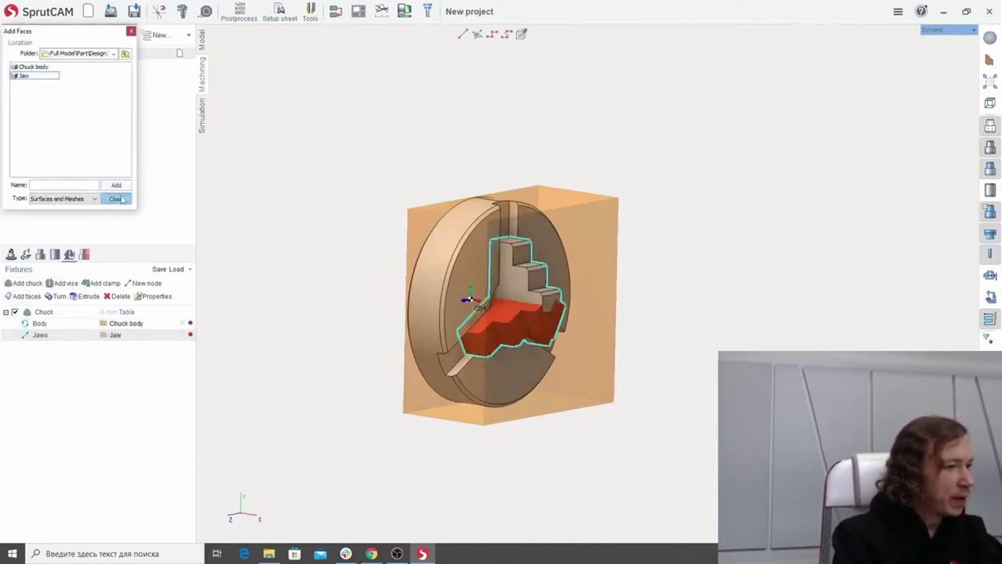
left_click(116, 198)
Hide the source design model and the part in the machining view.
middle_click_drag(600, 190, 575, 193)
scroll(977, 136, "down", 3)
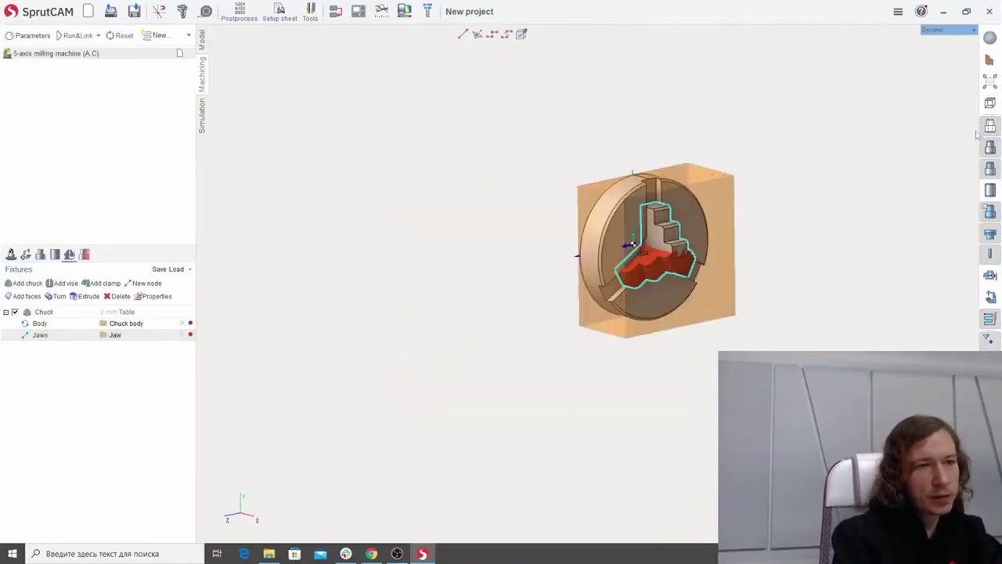
scroll(901, 190, "up", 3)
middle_click_drag(900, 184, 893, 149)
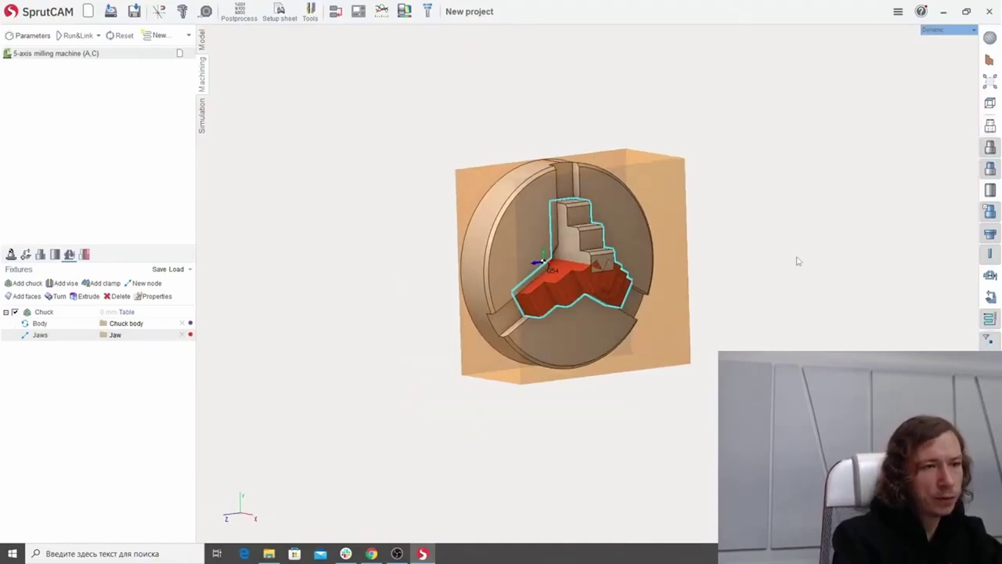
middle_click_drag(595, 266, 583, 289)
middle_click_drag(767, 234, 745, 219)
scroll(746, 219, "up", 3)
left_click(990, 149)
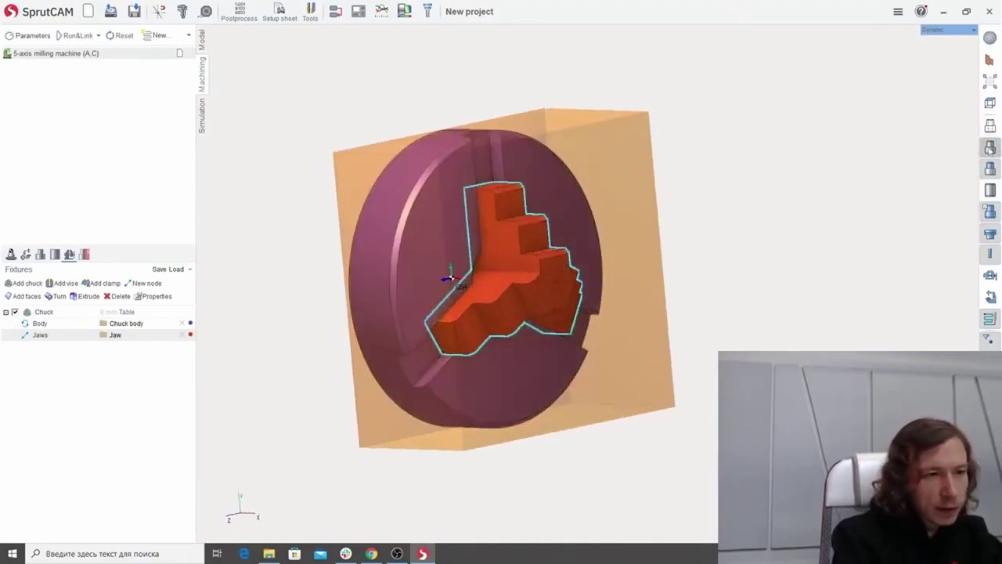
middle_click_drag(865, 194, 825, 238)
left_click(823, 238)
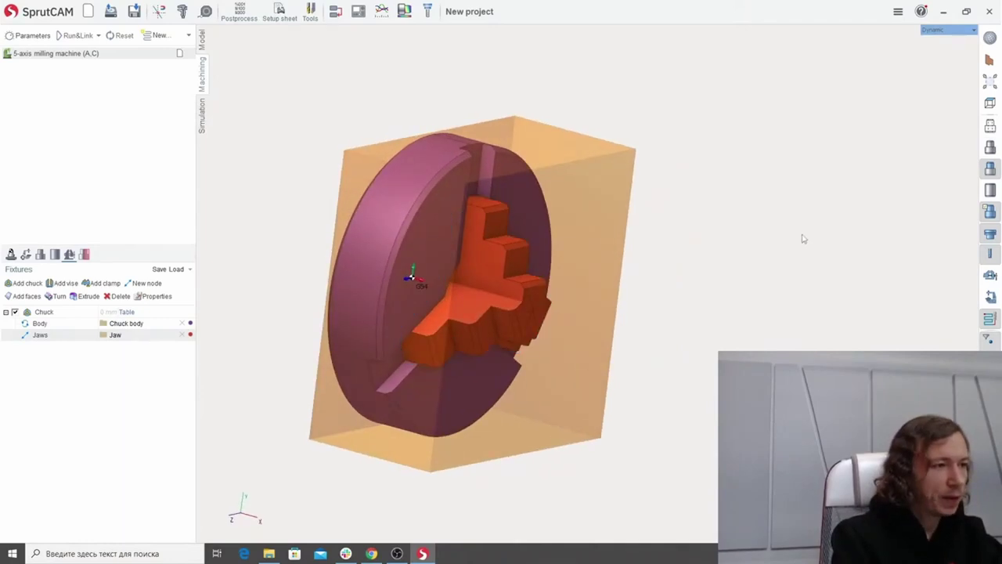
Hide the transparent orange workpiece box surrounding the chuck.
key("space")
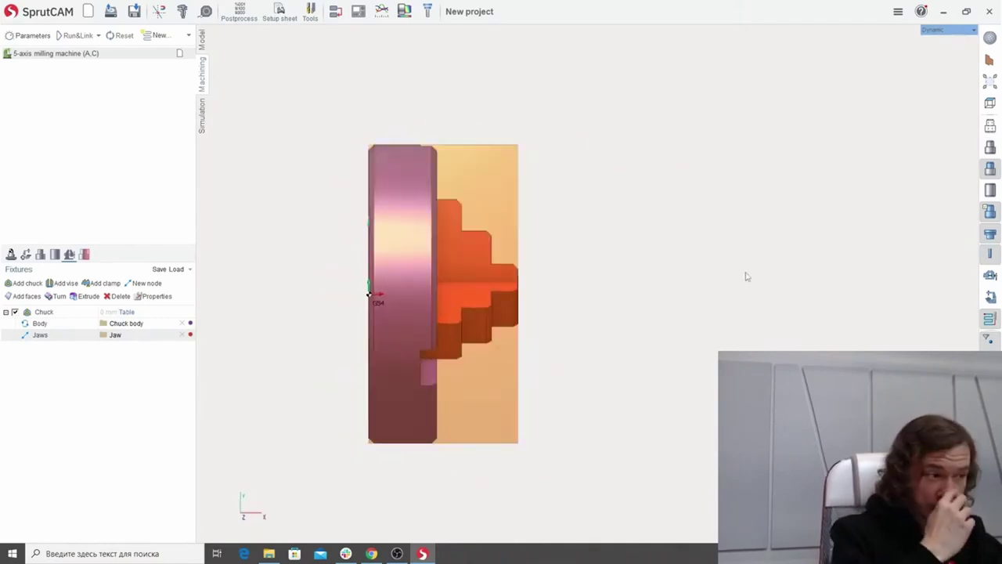
middle_click_drag(716, 226, 572, 191)
mouse_move(763, 242)
middle_mouse_down()
mouse_move(606, 243)
mouse_move(678, 249)
middle_mouse_up()
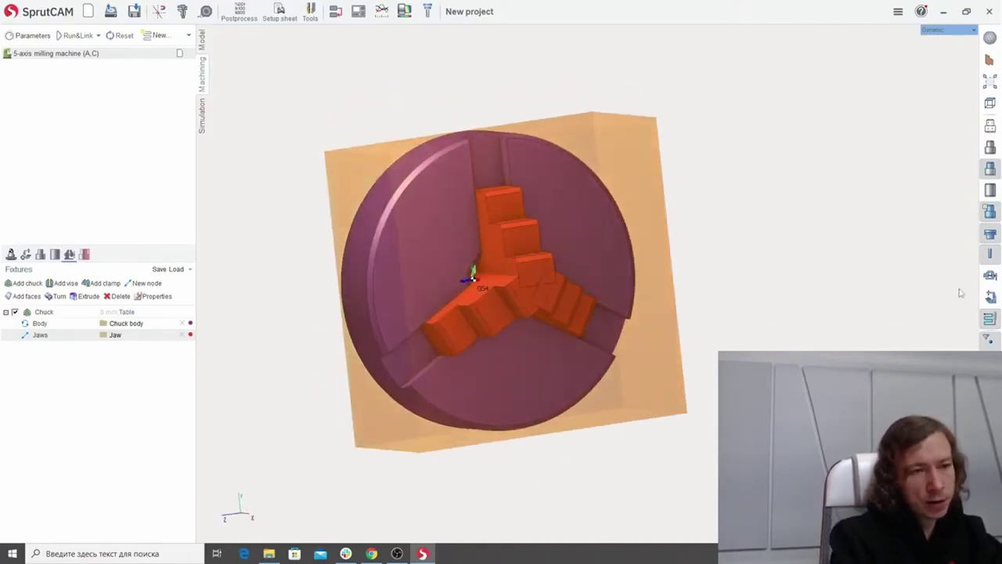
left_click(990, 212)
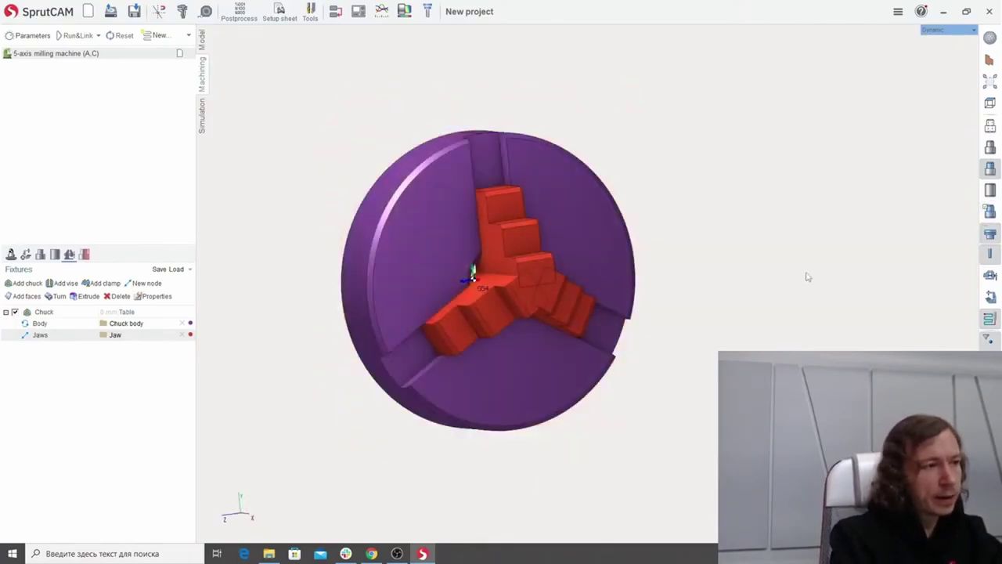
Slide the chuck's three jaws outward along their slots, then bring them slightly back toward the centre.
middle_click_drag(808, 276, 745, 313)
scroll(346, 225, "up", 3)
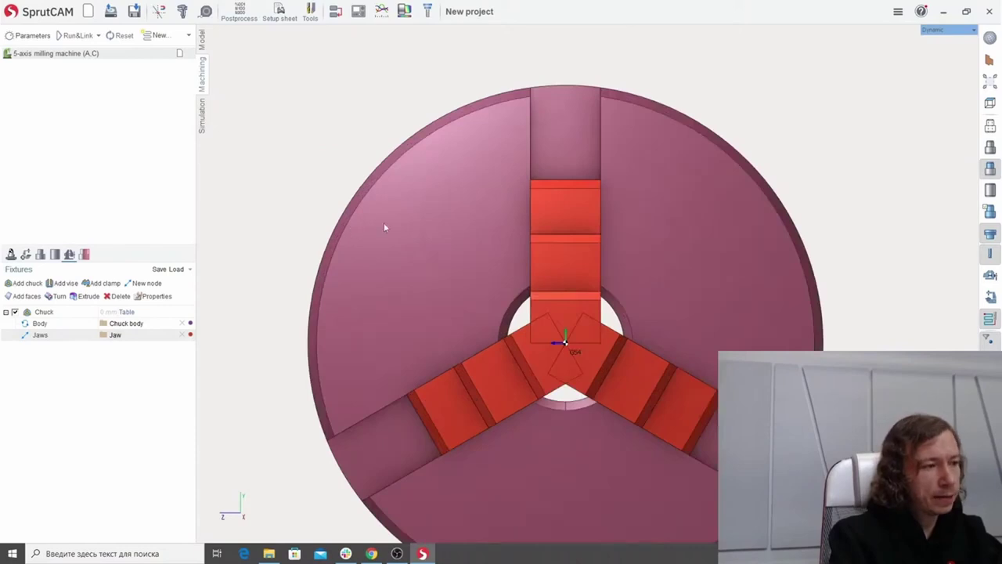
scroll(407, 215, "down", 3)
scroll(439, 212, "up", 2)
middle_click_drag(474, 212, 479, 223)
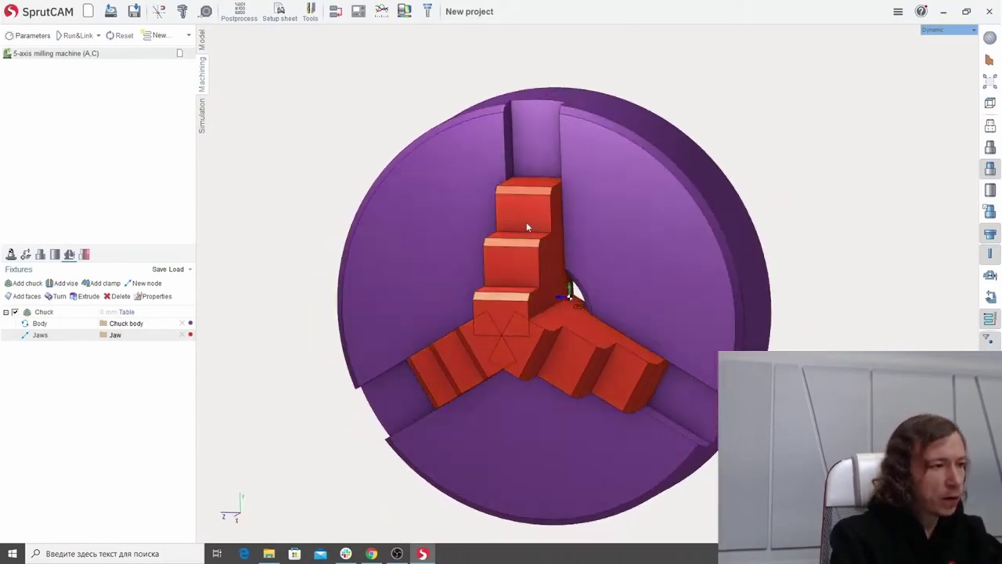
right_click_drag(527, 226, 538, 158)
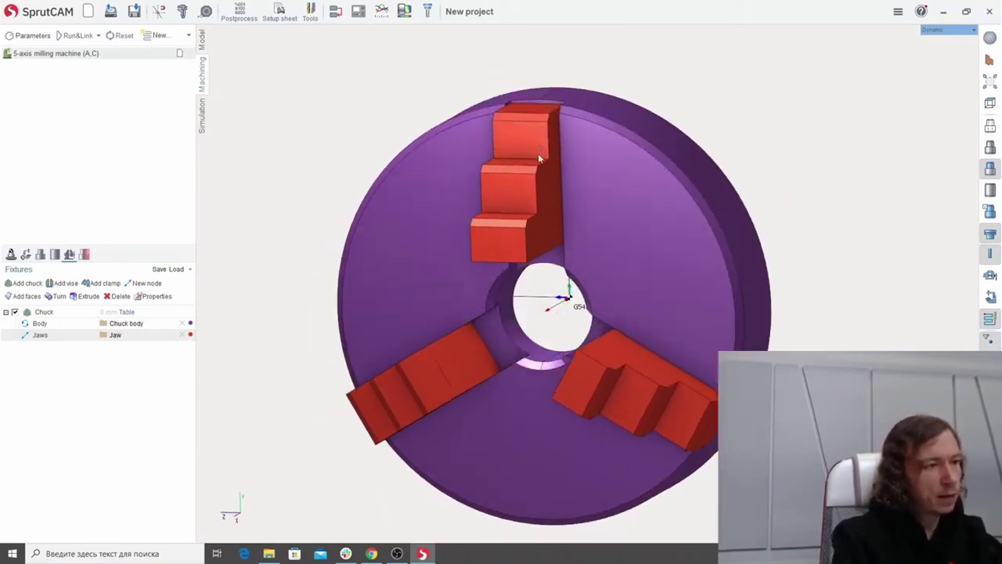
mouse_move(538, 154)
left_mouse_down()
mouse_move(544, 205)
mouse_move(537, 148)
mouse_move(534, 165)
left_mouse_up()
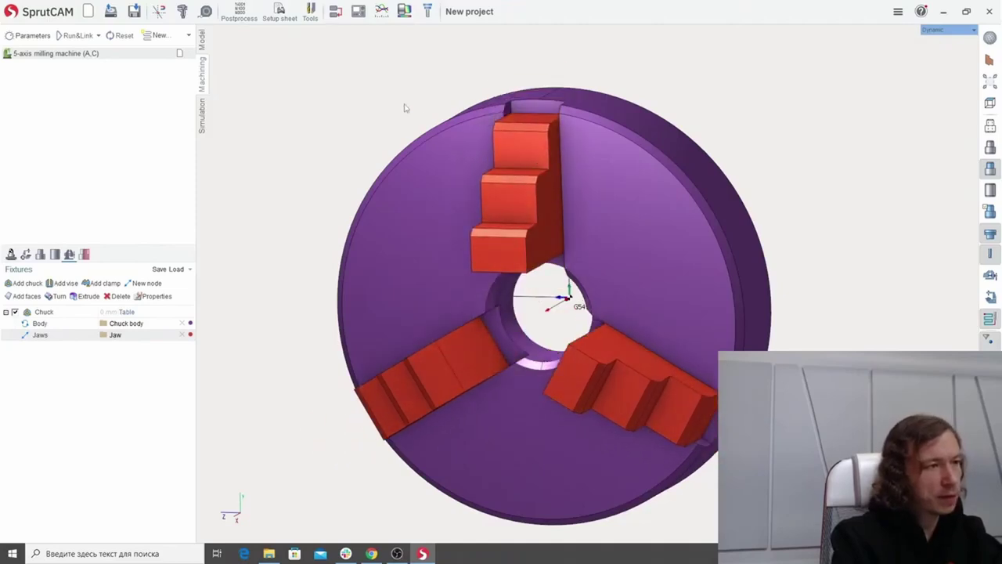
Save the Chuck fixture as a reusable component named Chuck 360.
middle_click_drag(406, 109, 633, 171)
scroll(633, 172, "down", 3)
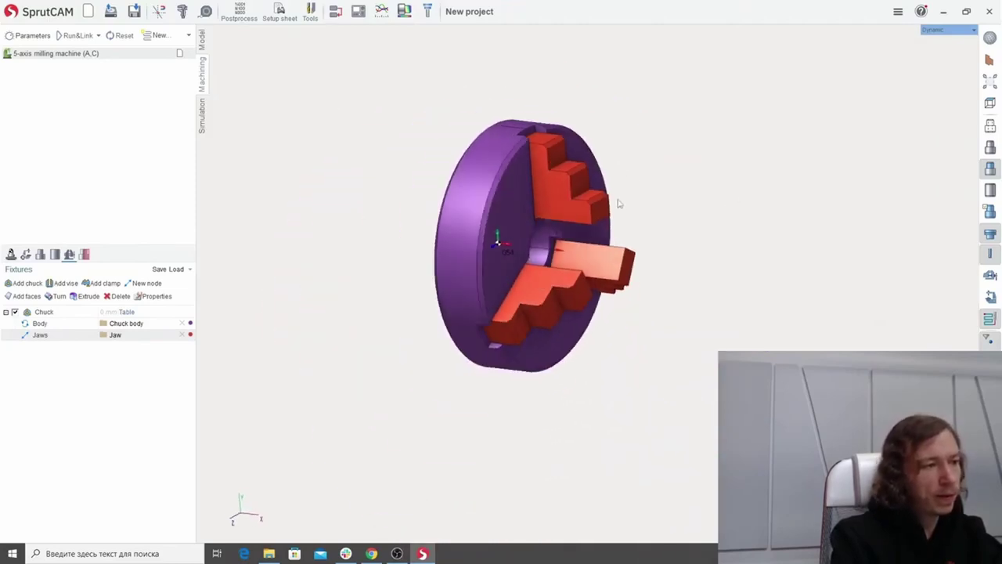
middle_click_drag(778, 284, 788, 273)
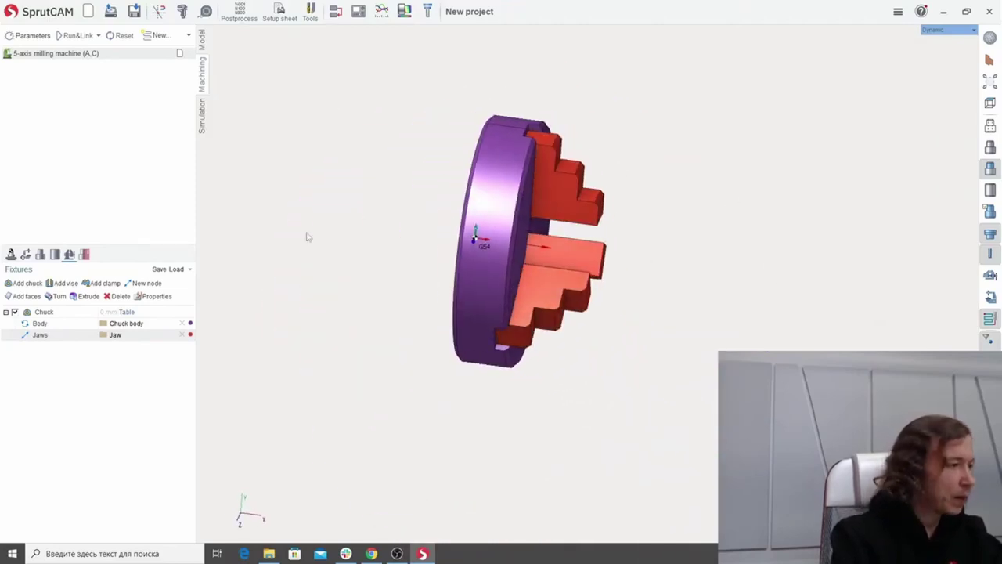
left_click(77, 309)
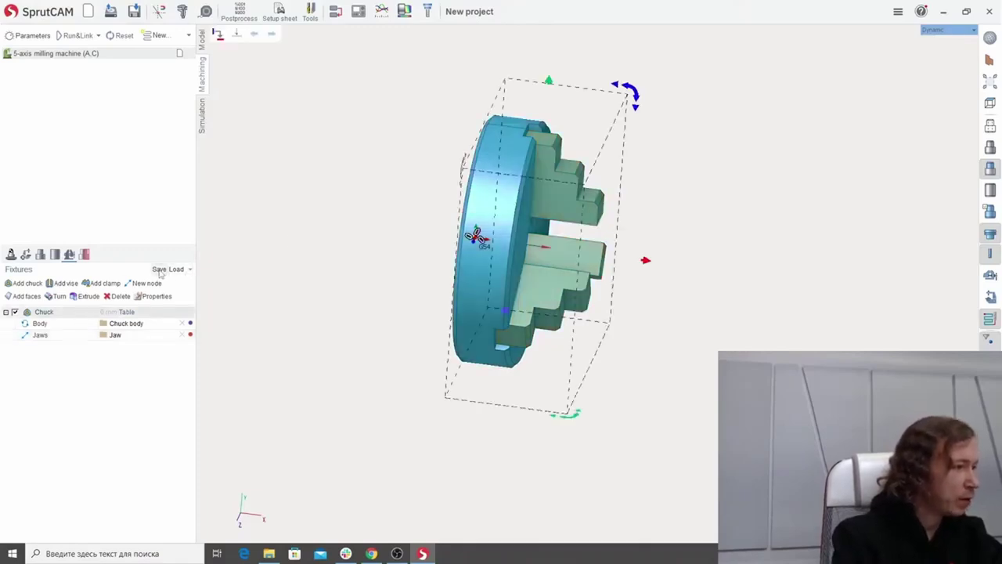
left_click(159, 269)
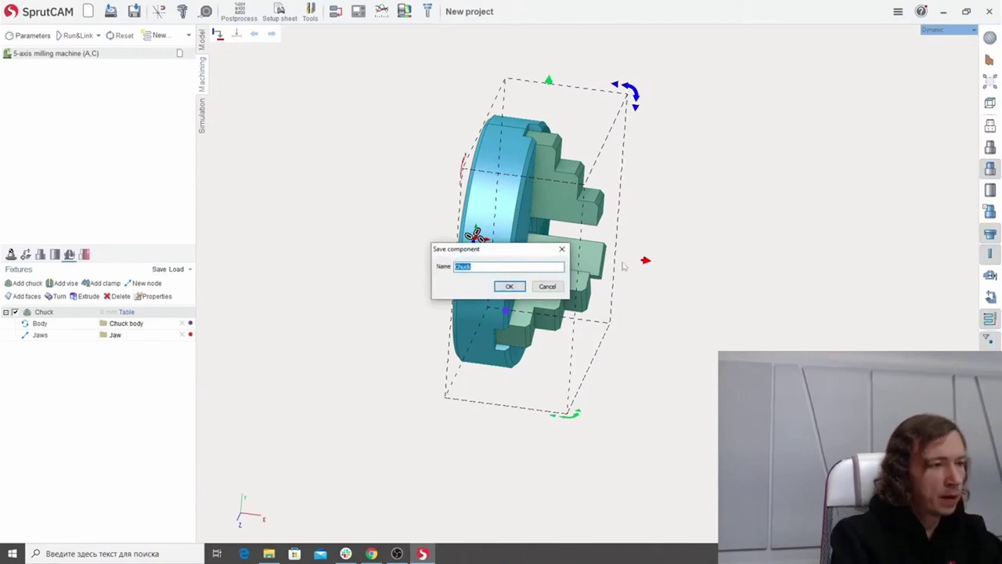
left_click(496, 267)
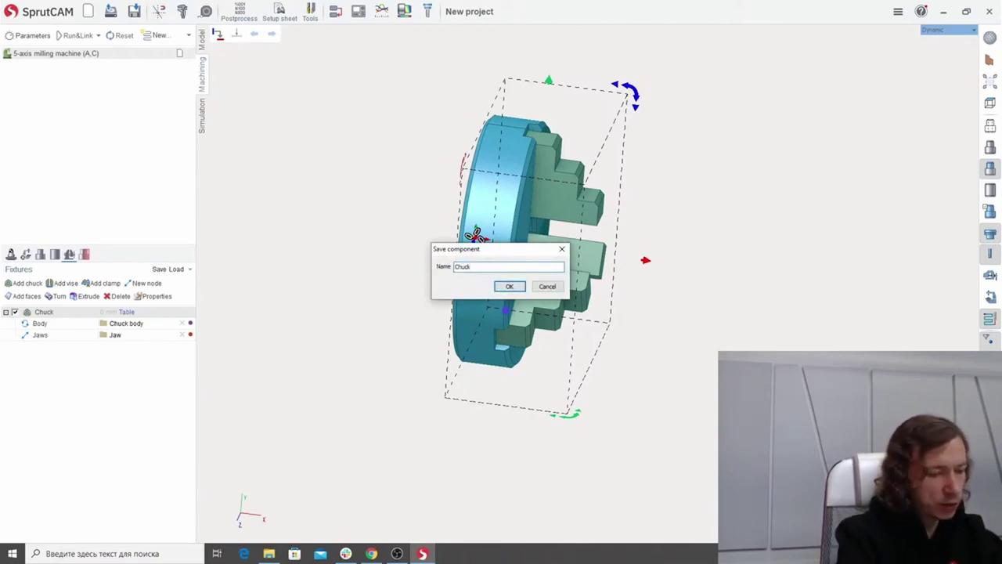
left_click(509, 286)
Start a new empty project in place of the current one.
left_click(788, 297)
middle_click_drag(788, 296, 682, 371)
scroll(681, 369, "down", 4)
middle_click_drag(726, 335, 727, 301)
scroll(721, 320, "up", 3)
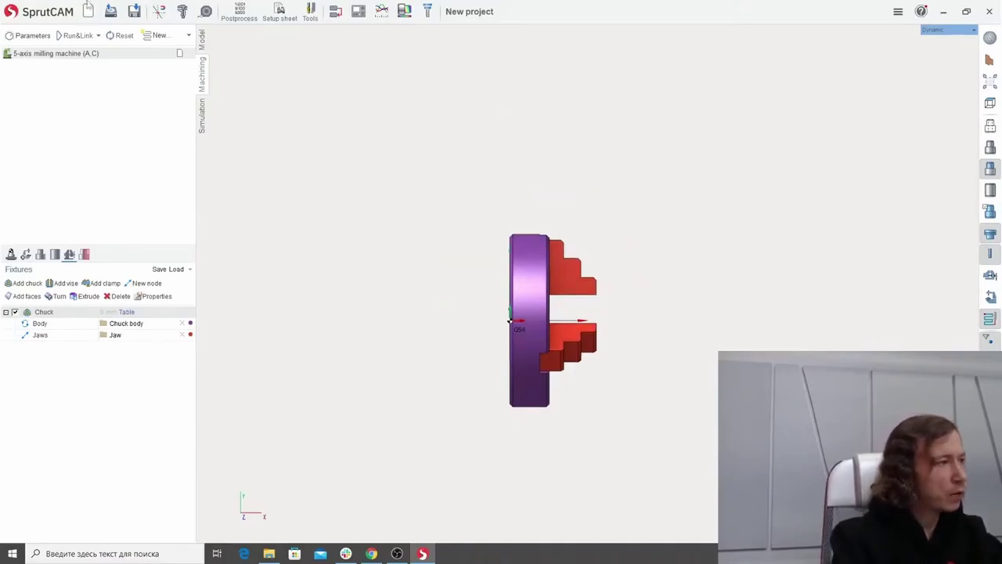
left_click(88, 11)
left_click(529, 292)
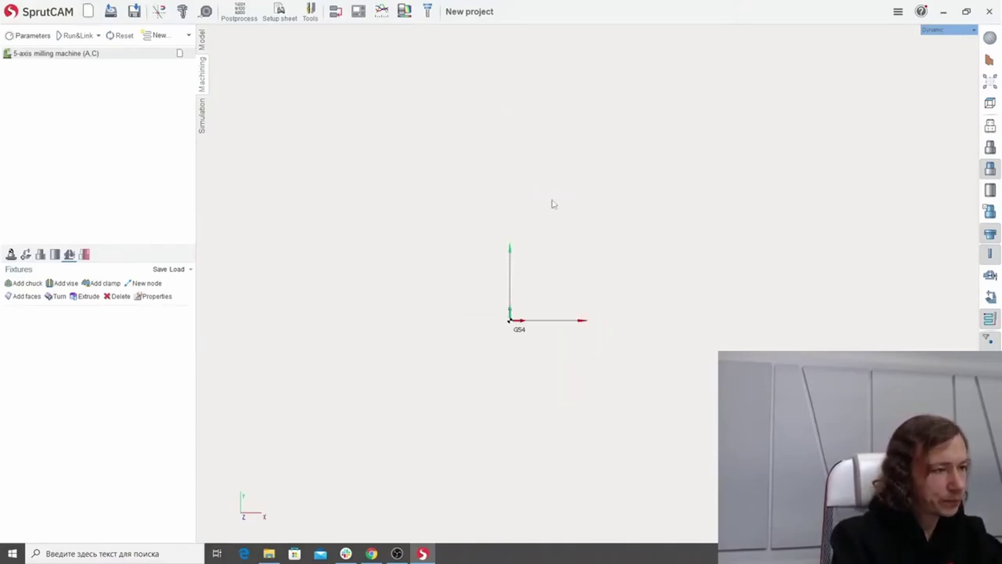
Load the saved Chuck 360.mcp component into the new project's fixtures.
left_click(9, 254)
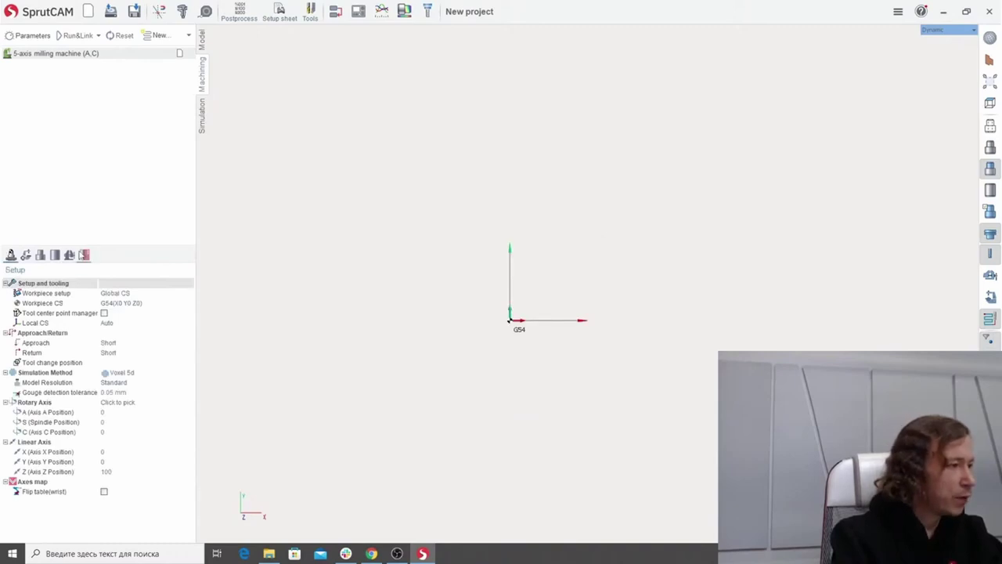
left_click(70, 256)
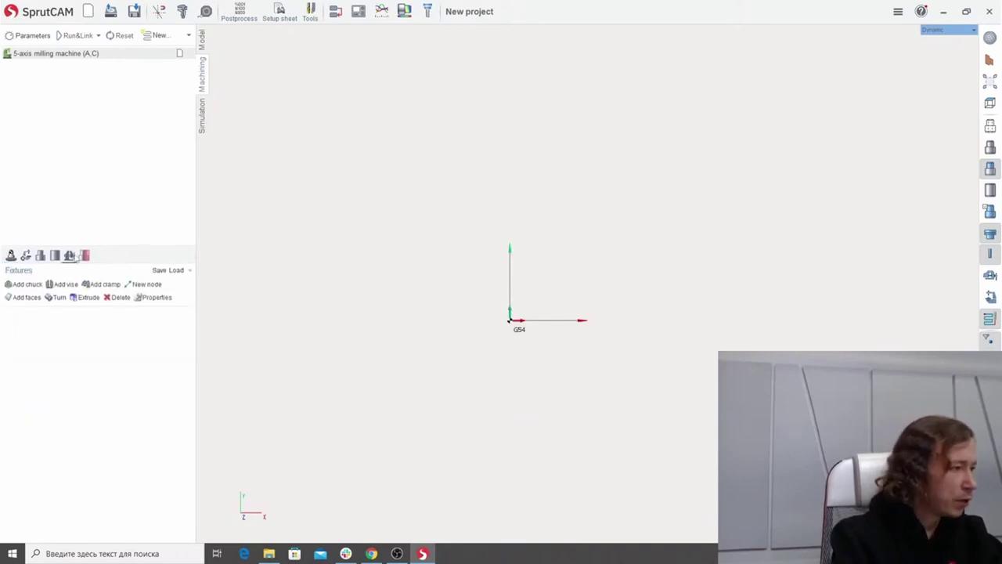
left_click(186, 271)
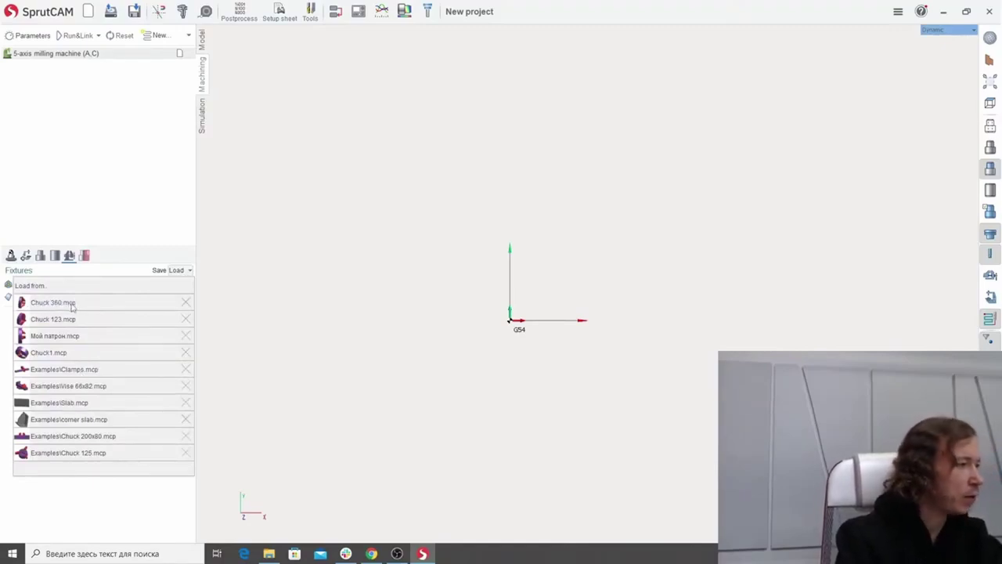
left_click(84, 308)
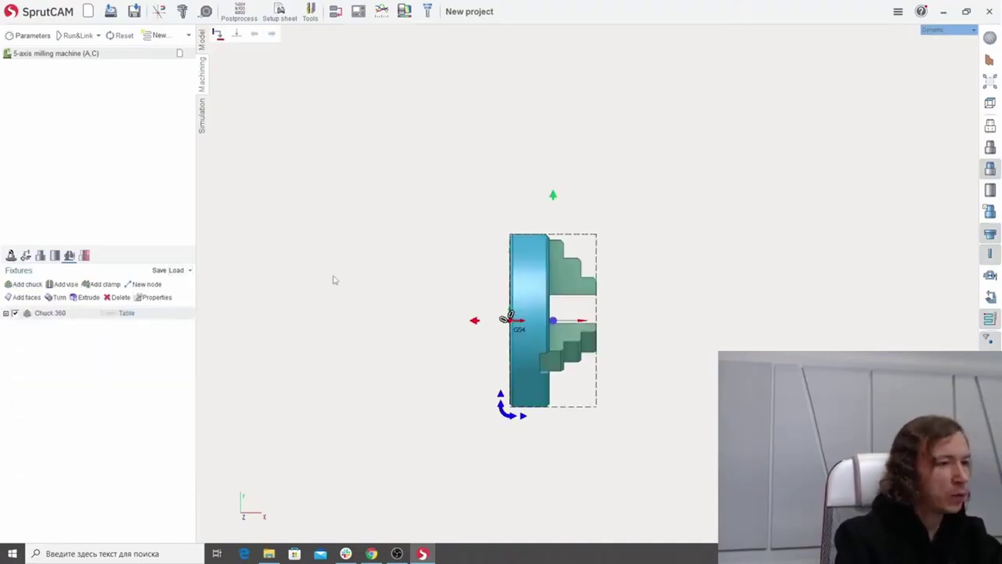
Inspect the loaded chuck from several angles and move its jaws along their slots.
left_click(750, 319)
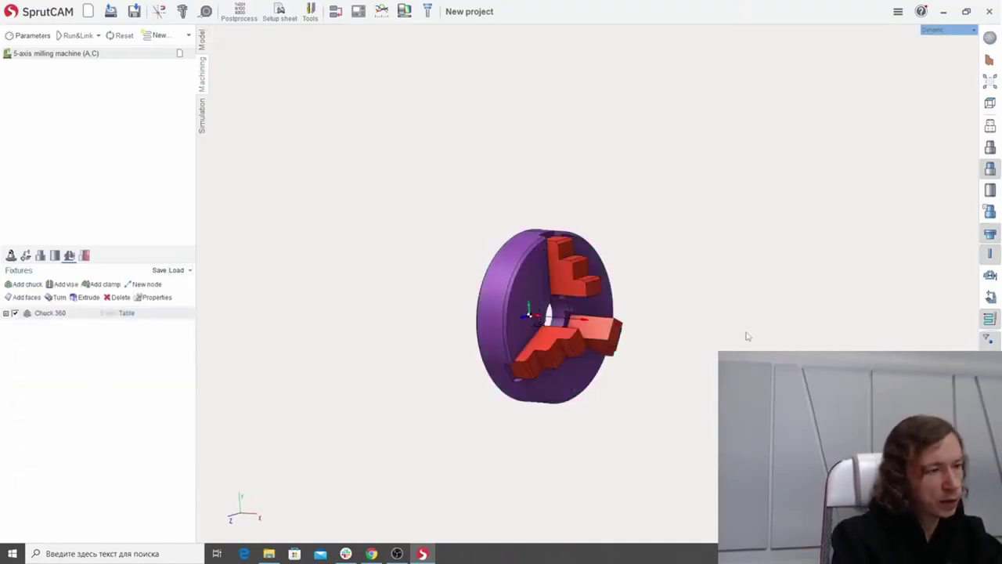
middle_click_drag(666, 344, 700, 385)
scroll(700, 384, "up", 1)
middle_click_drag(580, 337, 646, 367)
scroll(646, 367, "down", 3)
scroll(644, 363, "up", 3)
middle_click_drag(613, 318, 595, 347)
left_click_drag(546, 288, 552, 294)
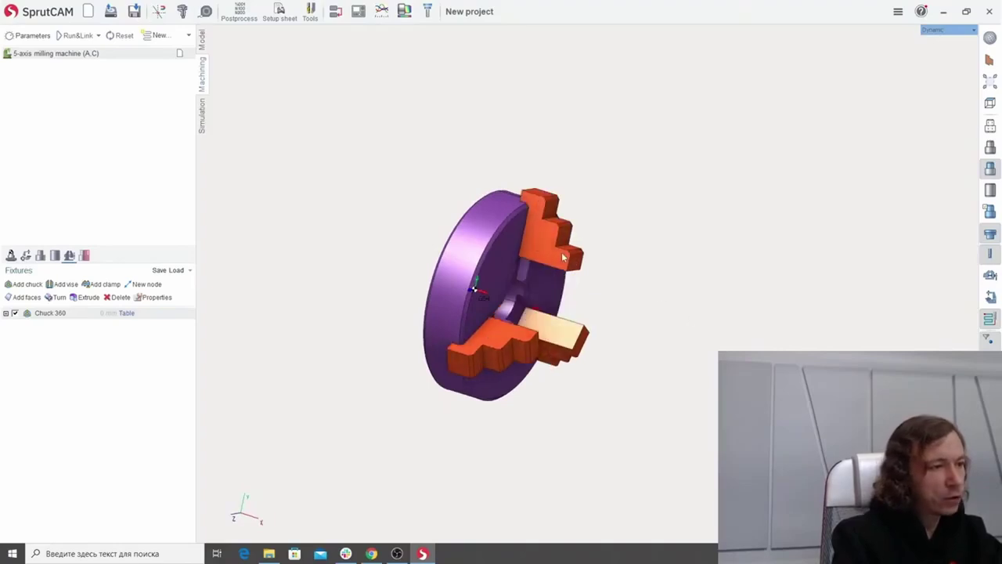
Create a new design under the Part group and start a sketch on its XY plane.
left_click(202, 39)
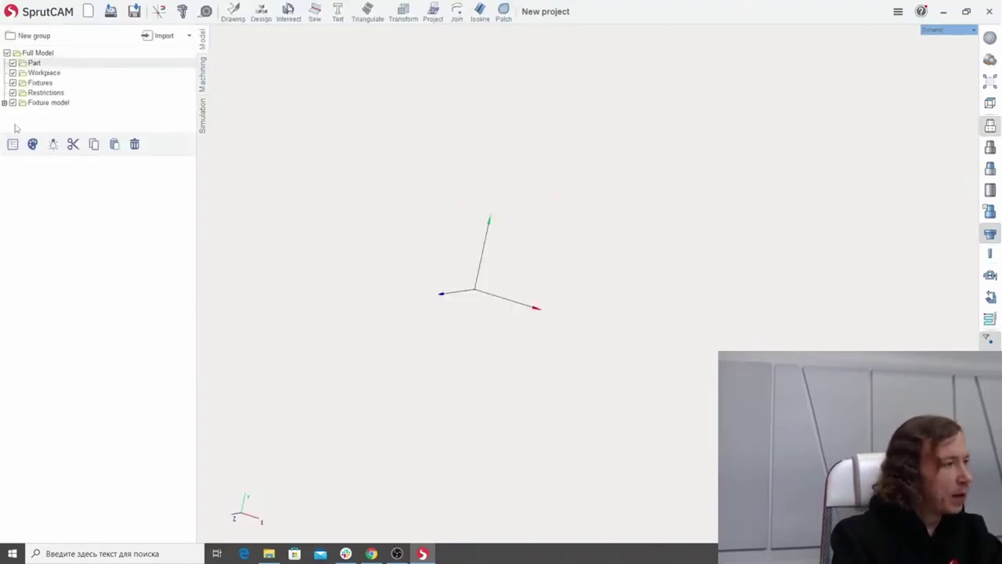
key("space")
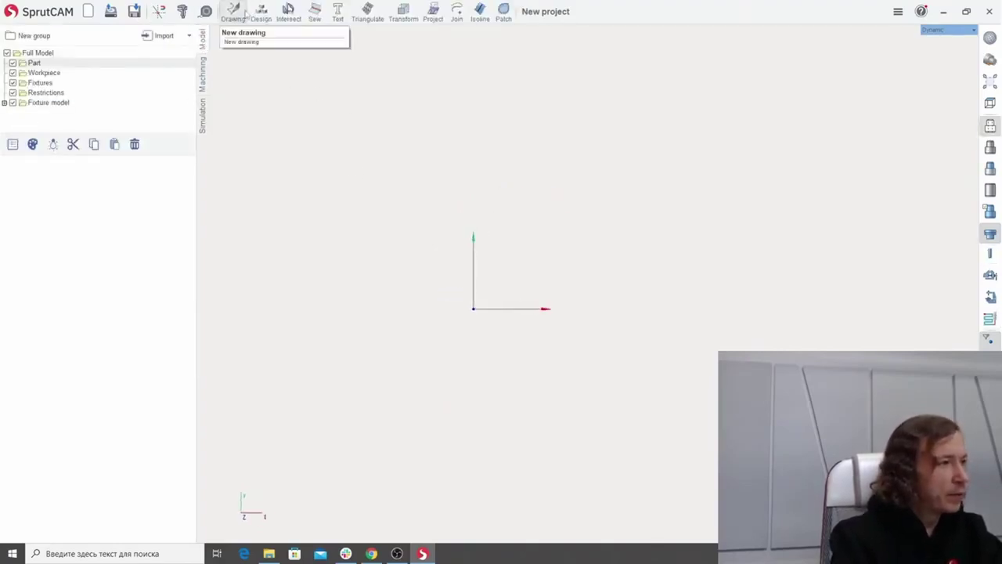
left_click(261, 11)
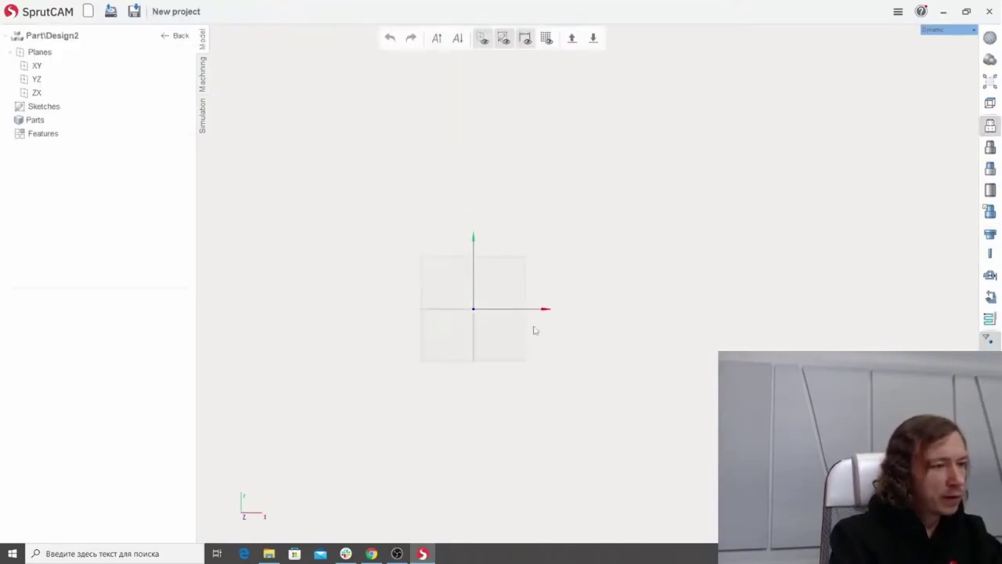
left_click(515, 266)
left_click(522, 286)
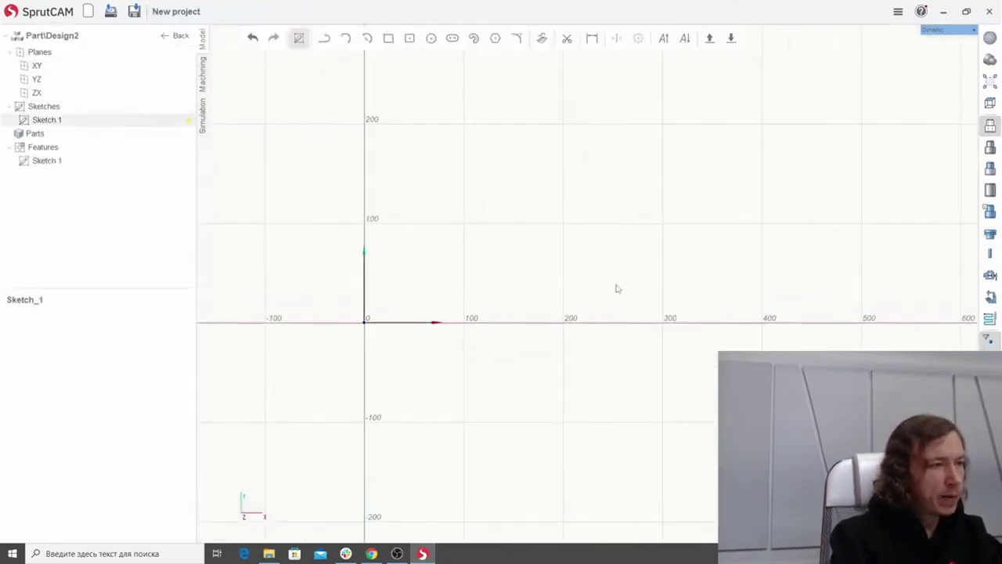
Sketch a closed stepped profile resting on the X axis, about 118 mm long with a 50 mm long lower shoulder, and finish the sketch.
left_click(324, 38)
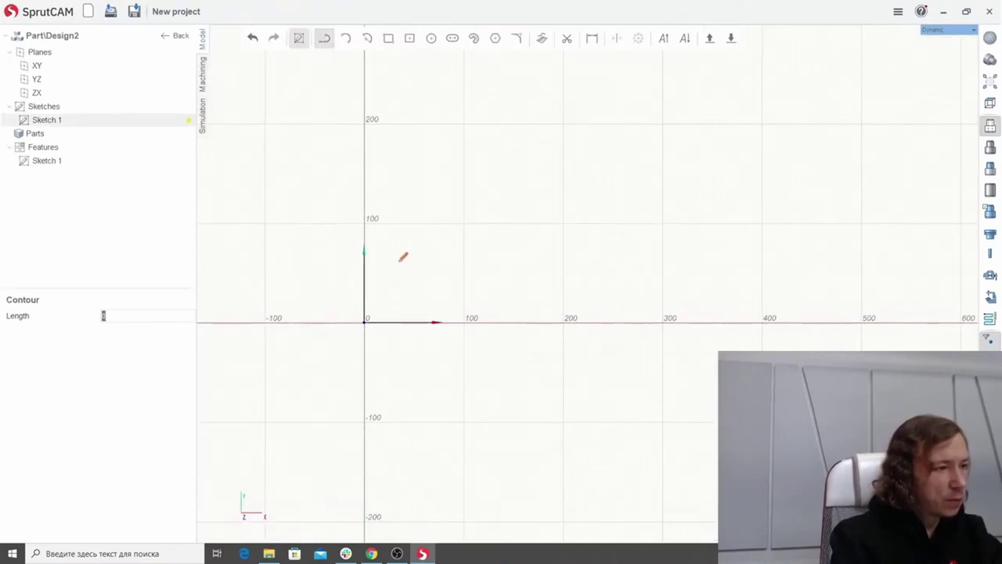
left_click(399, 261)
left_click(466, 260)
left_click(466, 291)
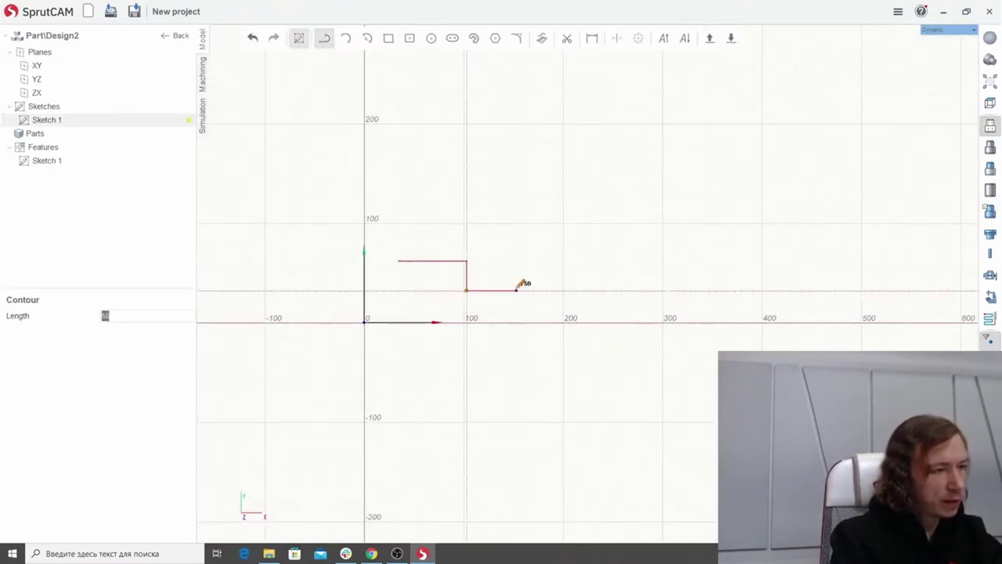
left_click(516, 290)
left_click(516, 321)
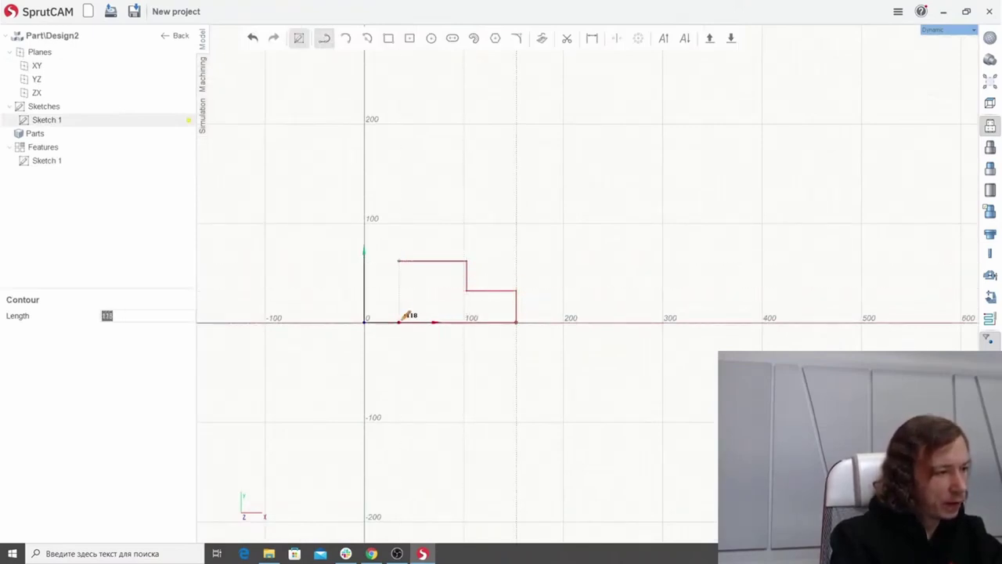
left_click(398, 321)
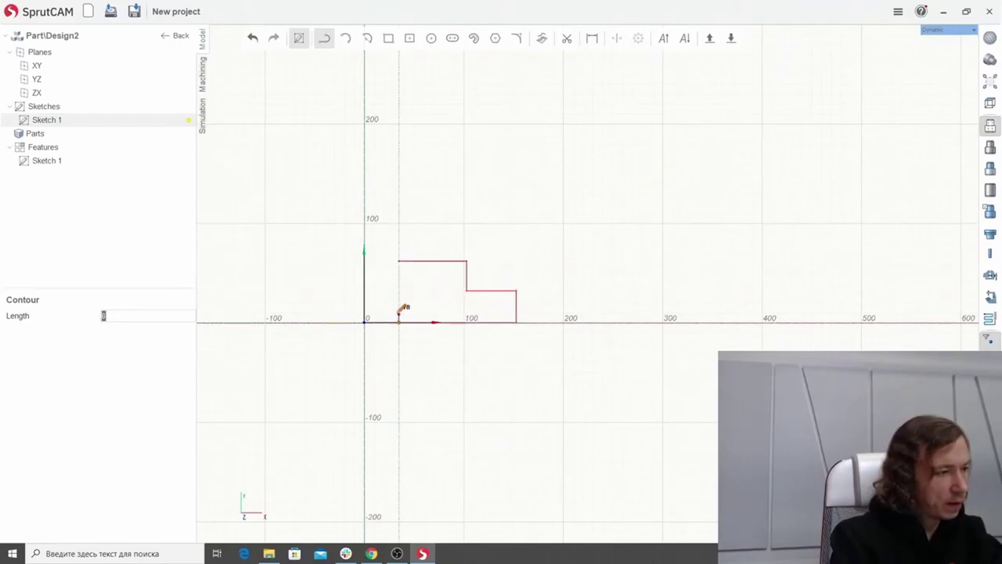
left_click(399, 261)
left_click(301, 38)
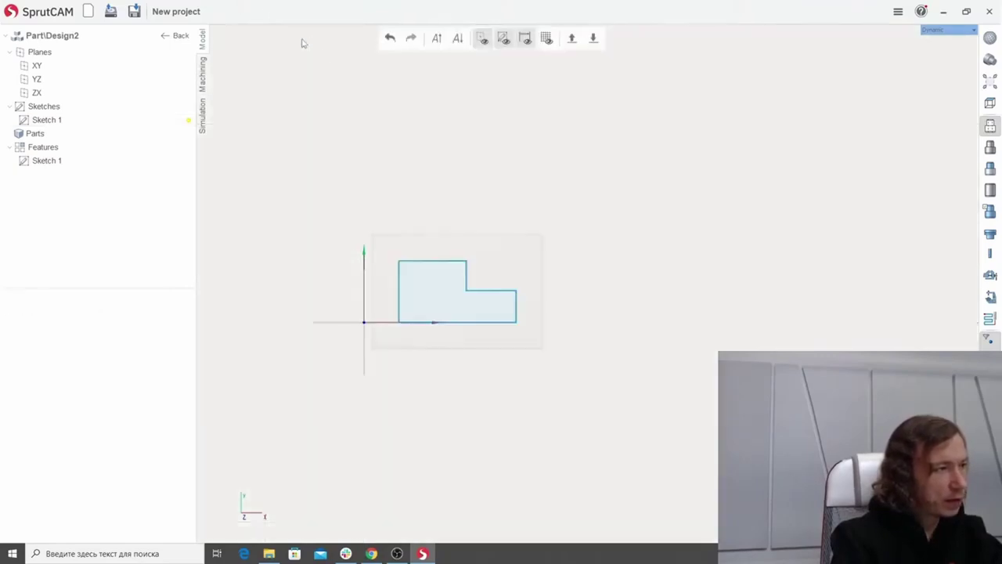
Revolve the stepped profile about its edge on the X axis into a solid shaft and leave the design.
left_click(415, 293)
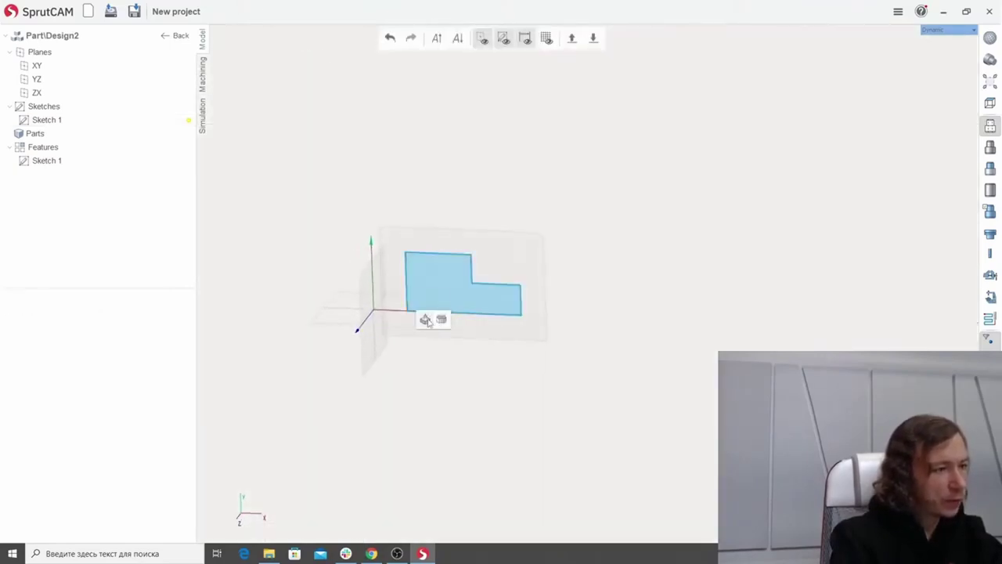
left_click(441, 320)
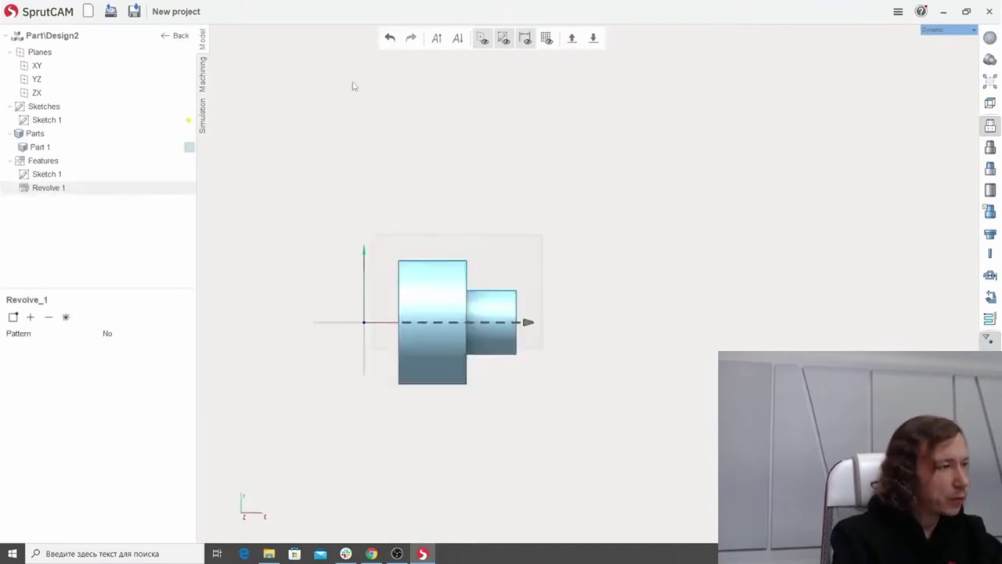
left_click(172, 35)
Go to the machining stage and display the revolved part together with the chuck.
left_click(202, 75)
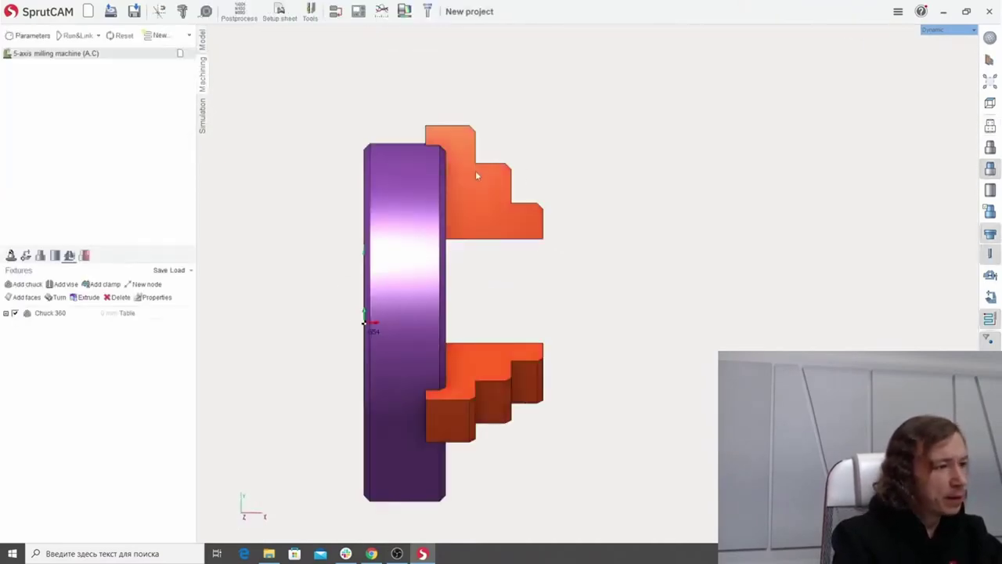
left_click(991, 148)
scroll(646, 215, "down", 3)
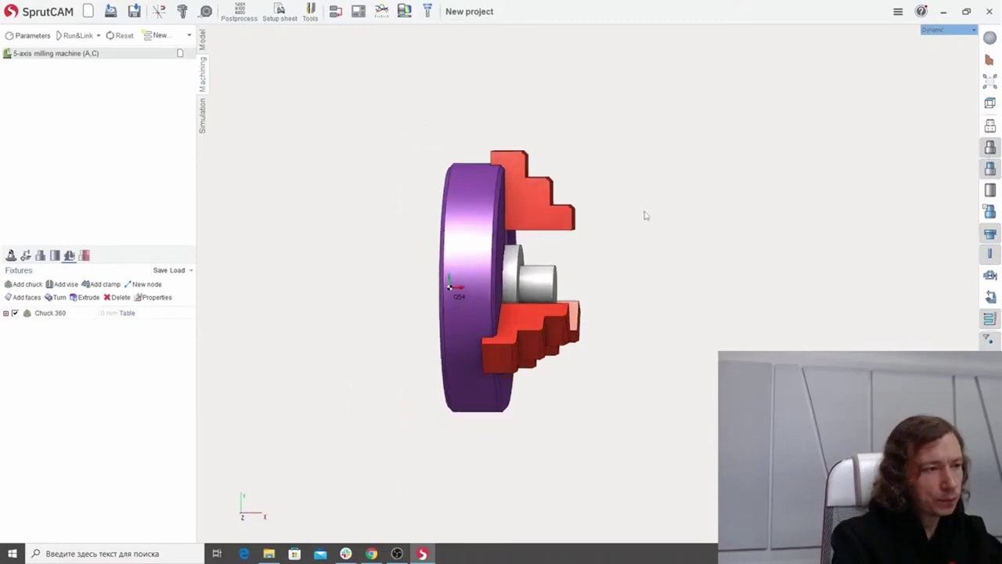
middle_click_drag(647, 214, 583, 243)
Open the 5-axis milling machine's setup parameters and make the chuck visible around the part.
left_click(11, 256)
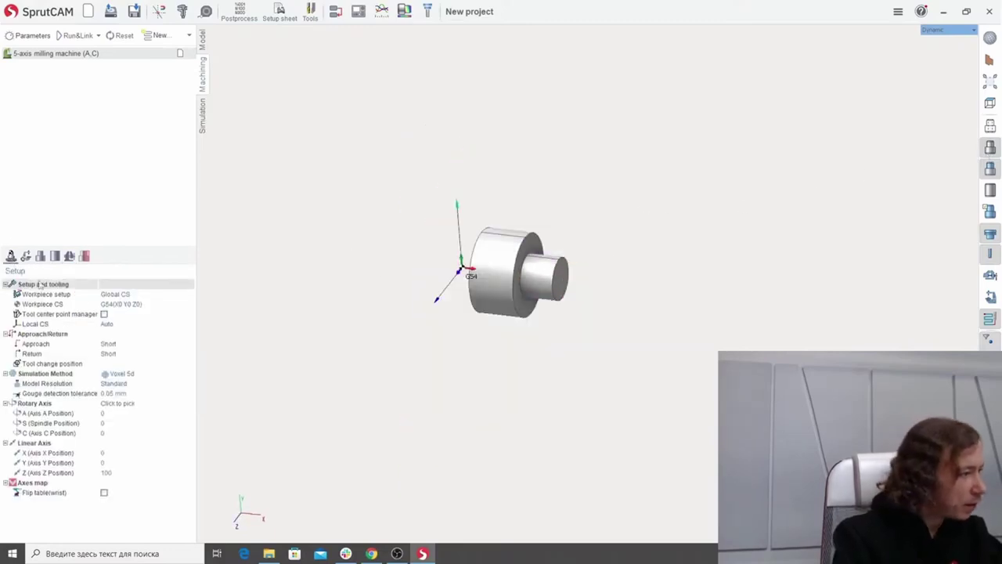
double_click(55, 53)
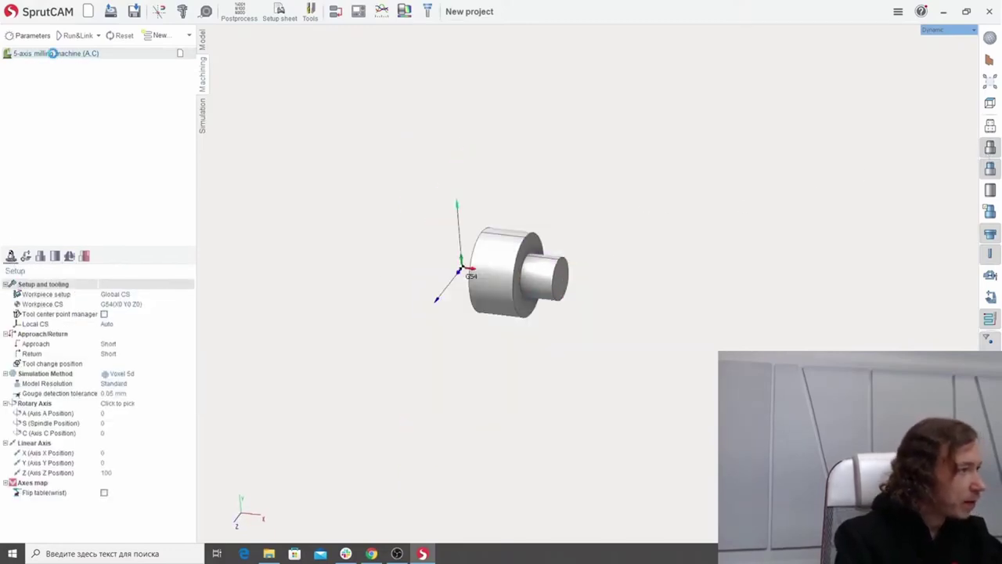
left_click(647, 439)
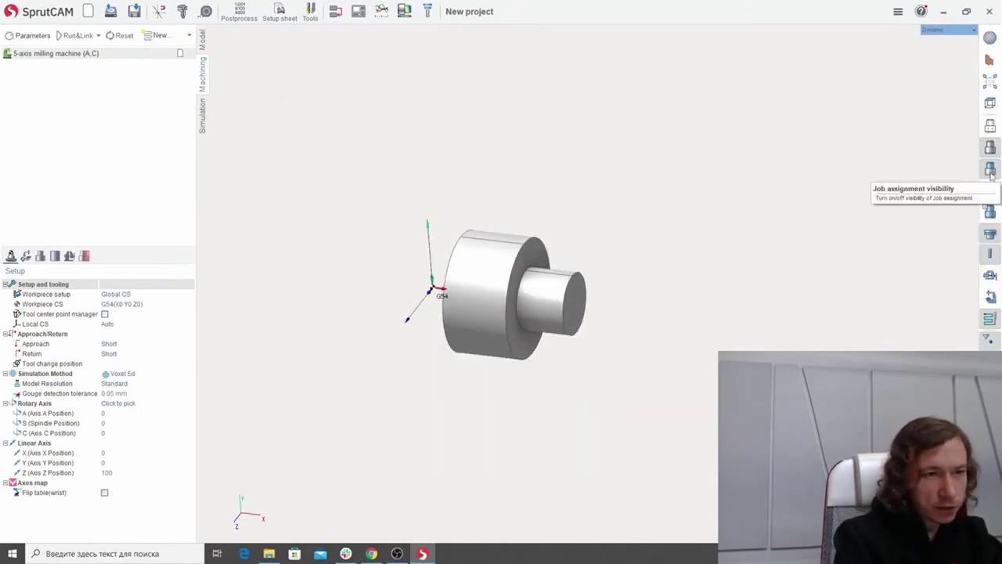
left_click(990, 275)
middle_click_drag(575, 235, 526, 258)
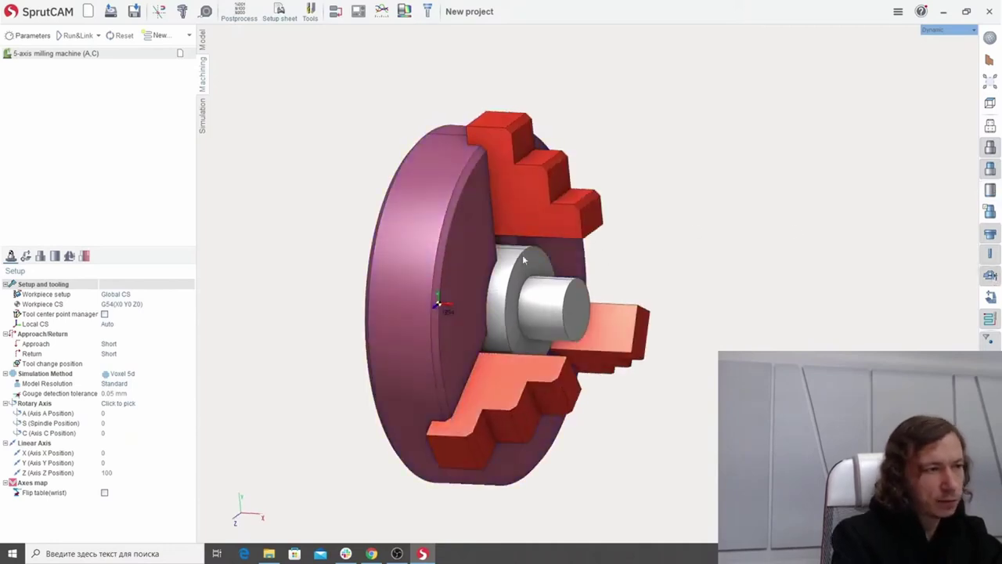
scroll(501, 243, "down", 1)
scroll(477, 232, "up", 2)
middle_click_drag(477, 232, 429, 221)
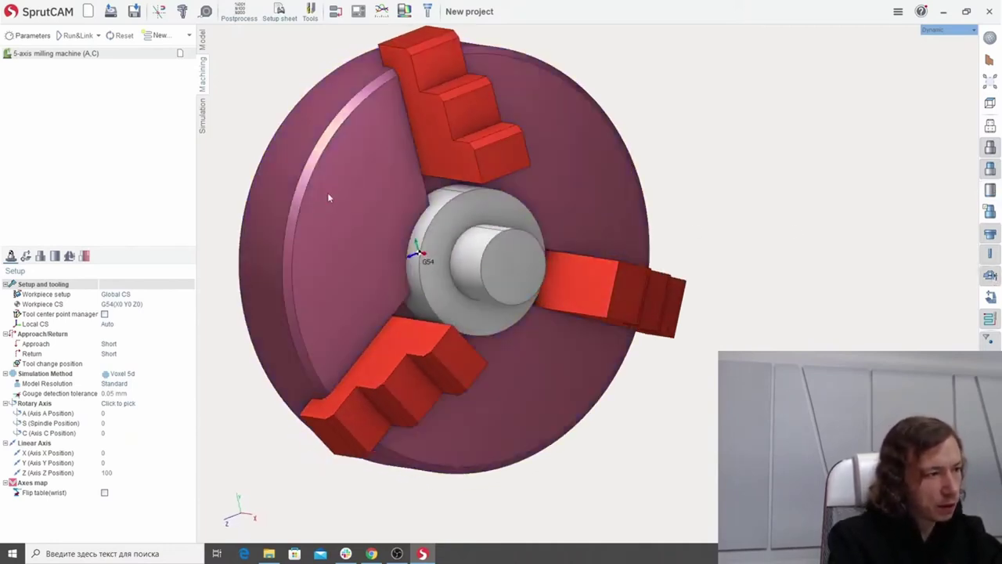
Shift the workpiece 129 mm along X in the workpiece setup so it sits out at the jaws, and accept the setup.
right_click_drag(329, 198, 193, 255)
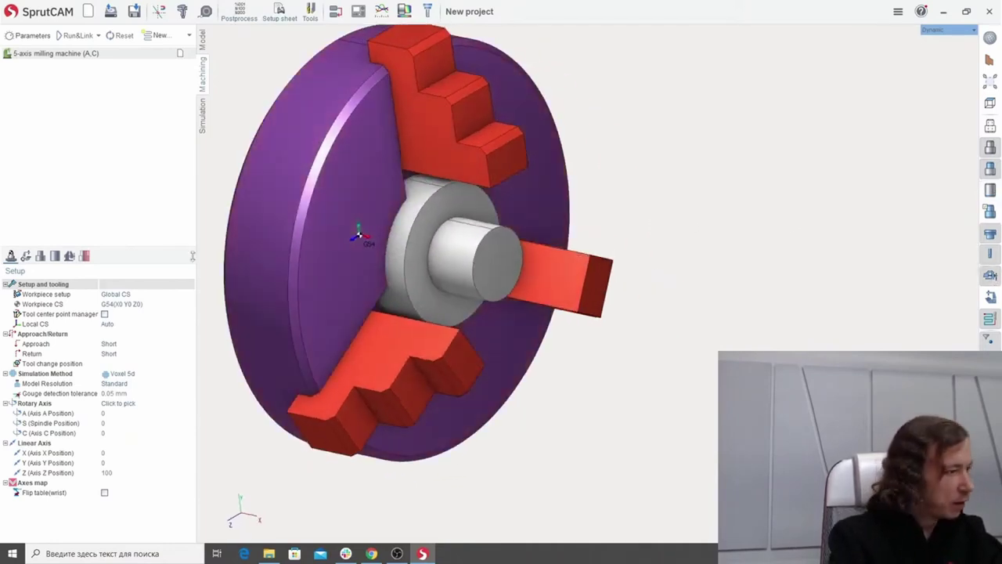
left_click(164, 293)
left_click(189, 294)
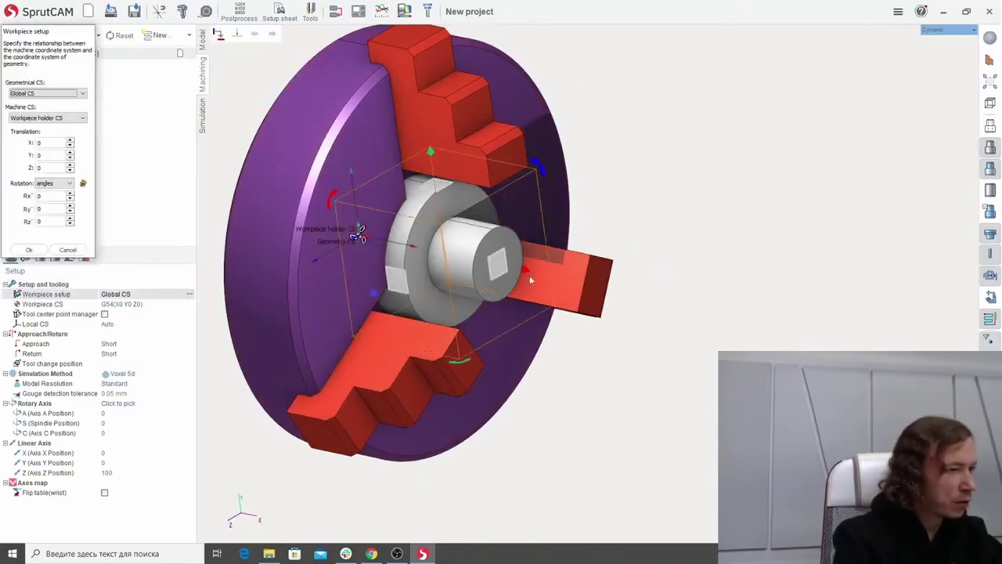
left_click_drag(525, 271, 627, 298)
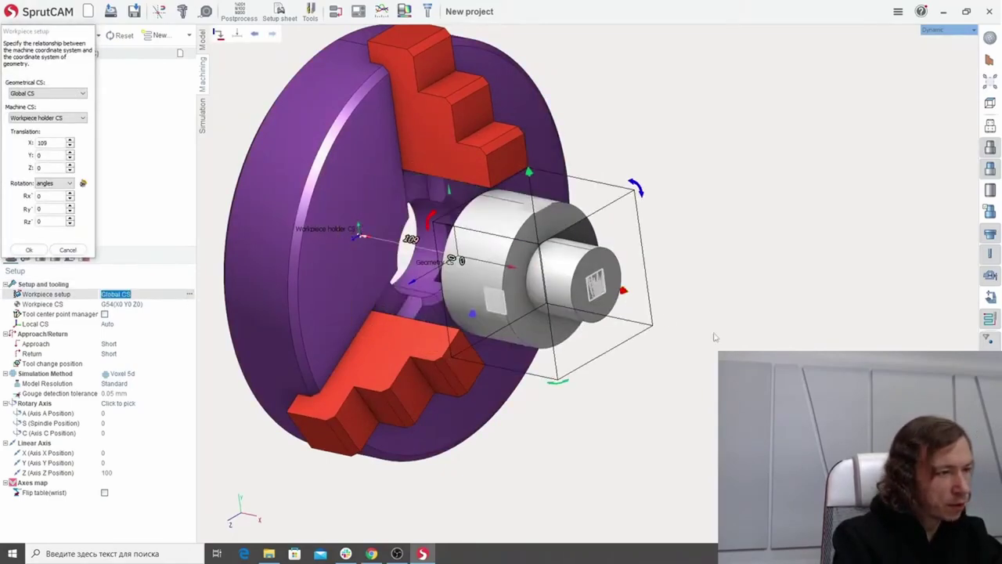
middle_click_drag(714, 337, 669, 288)
scroll(670, 288, "down", 3)
scroll(670, 288, "up", 2)
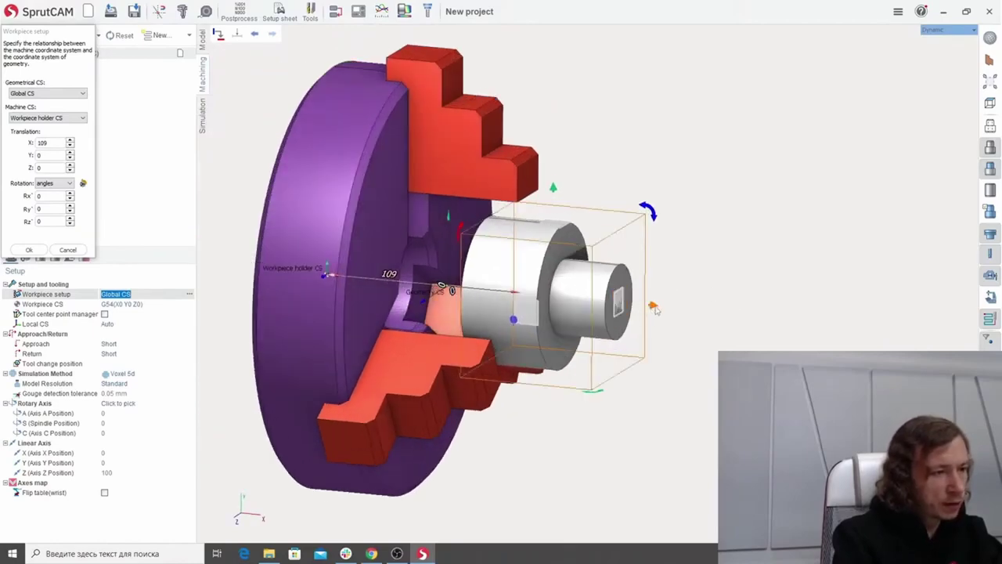
left_click_drag(656, 308, 680, 318)
left_click(30, 248)
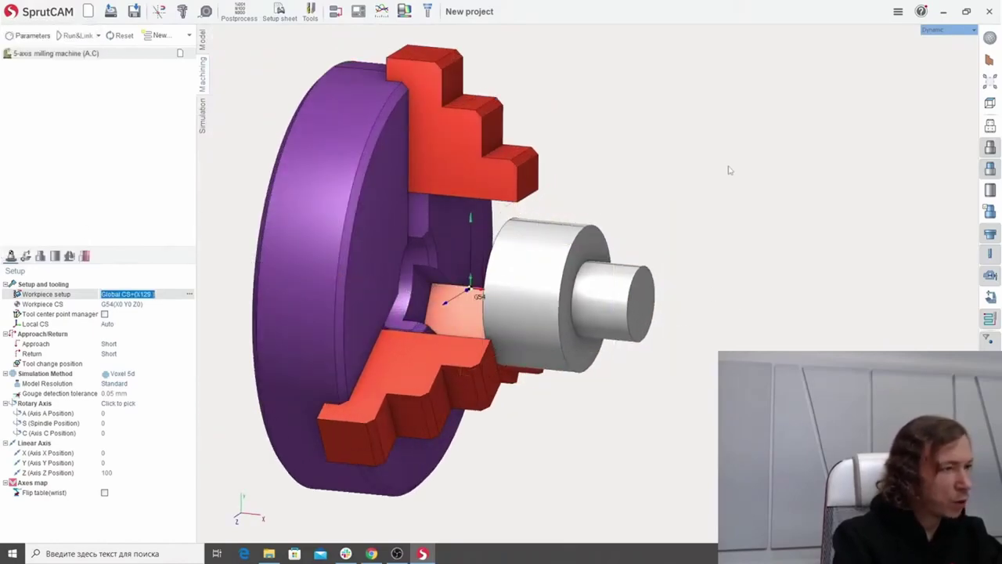
Slide the chuck jaws inward until they touch the workpiece's larger diameter.
left_click_drag(488, 151, 493, 173)
middle_click_drag(595, 196, 602, 174)
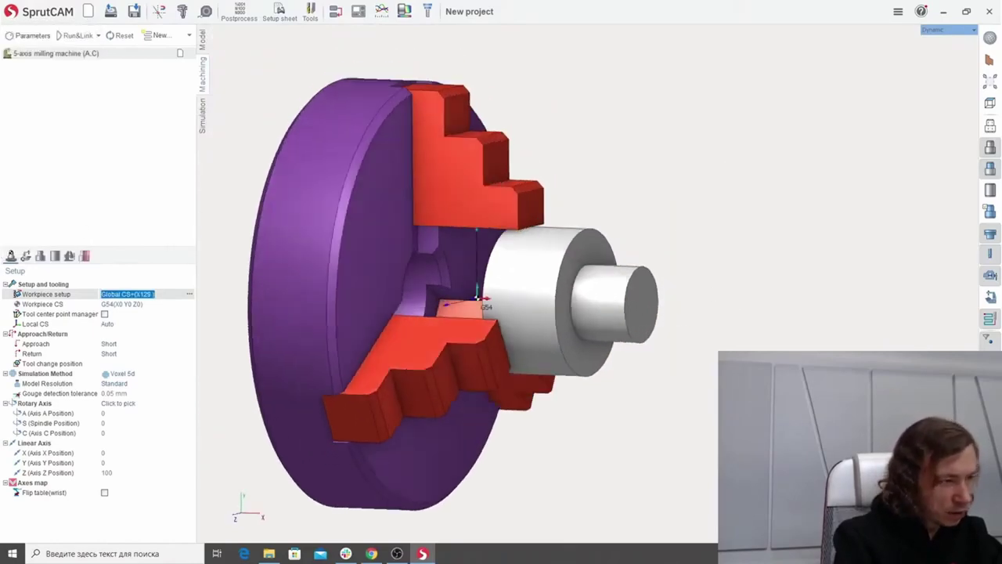
middle_click_drag(540, 164, 527, 183)
scroll(526, 184, "down", 3)
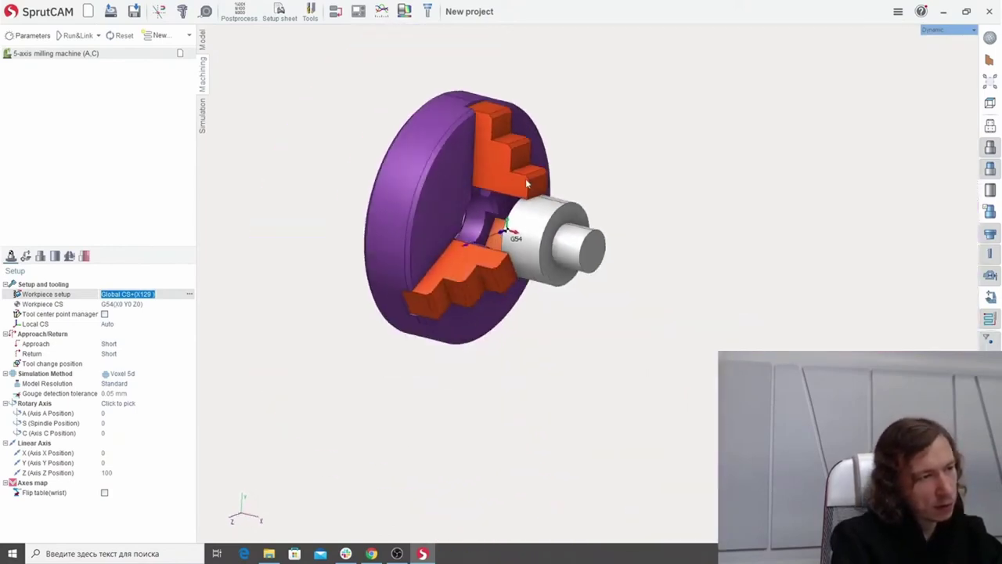
right_click_drag(526, 184, 689, 197)
scroll(555, 177, "up", 5)
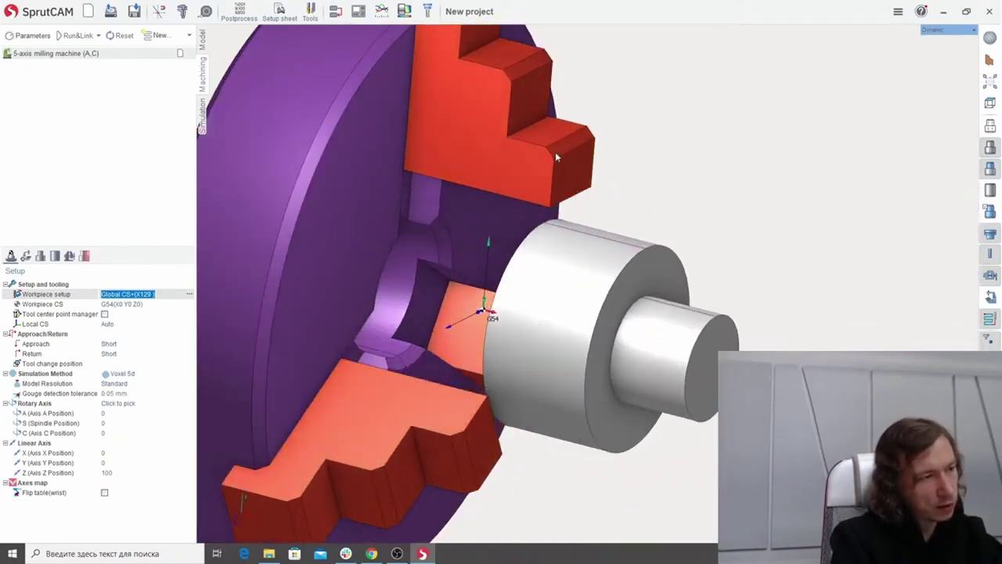
left_click_drag(556, 155, 572, 198)
scroll(698, 205, "down", 4)
key("KP_5")
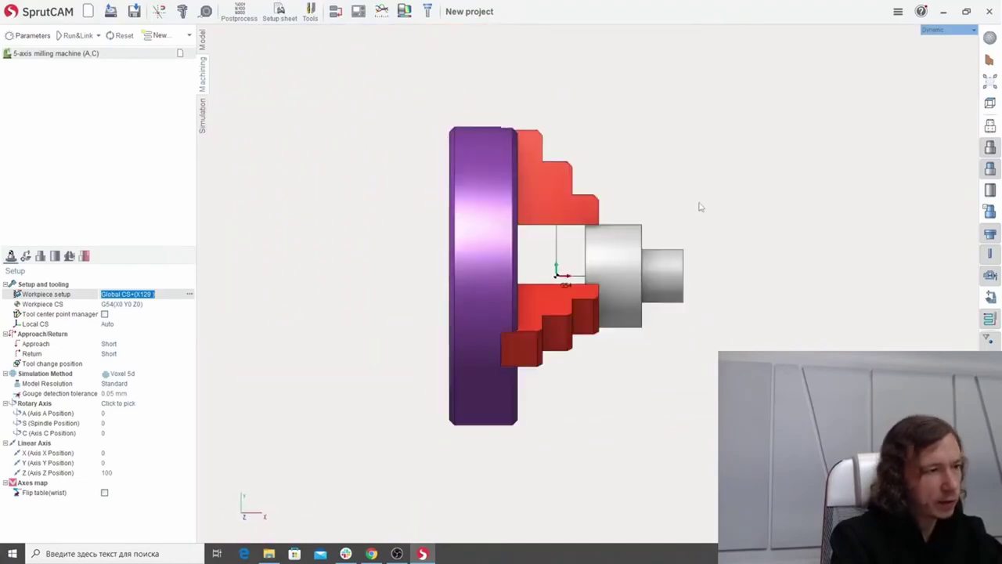
Add a 3D Roughing waterline operation and display its workpiece block.
left_click(189, 35)
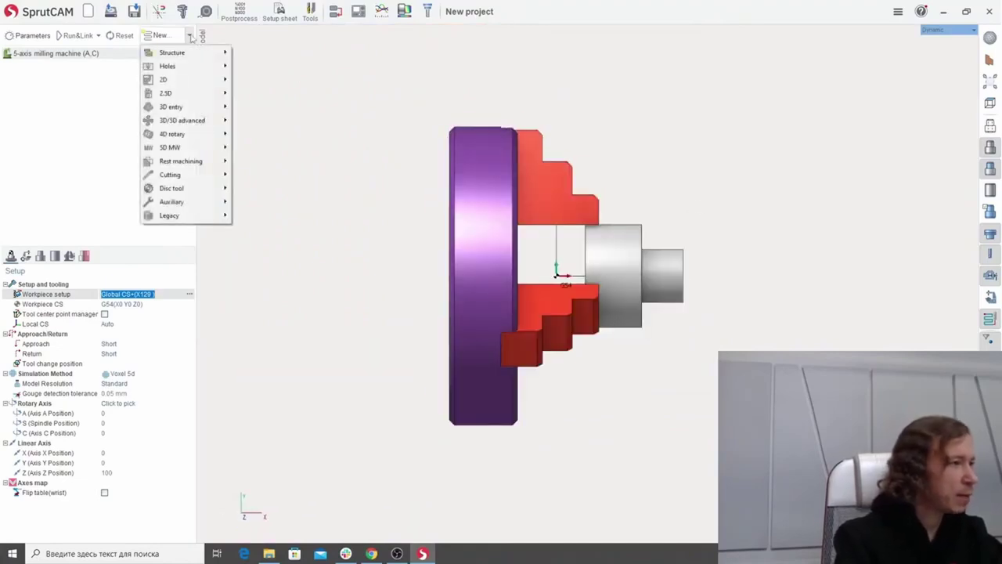
mouse_move(198, 112)
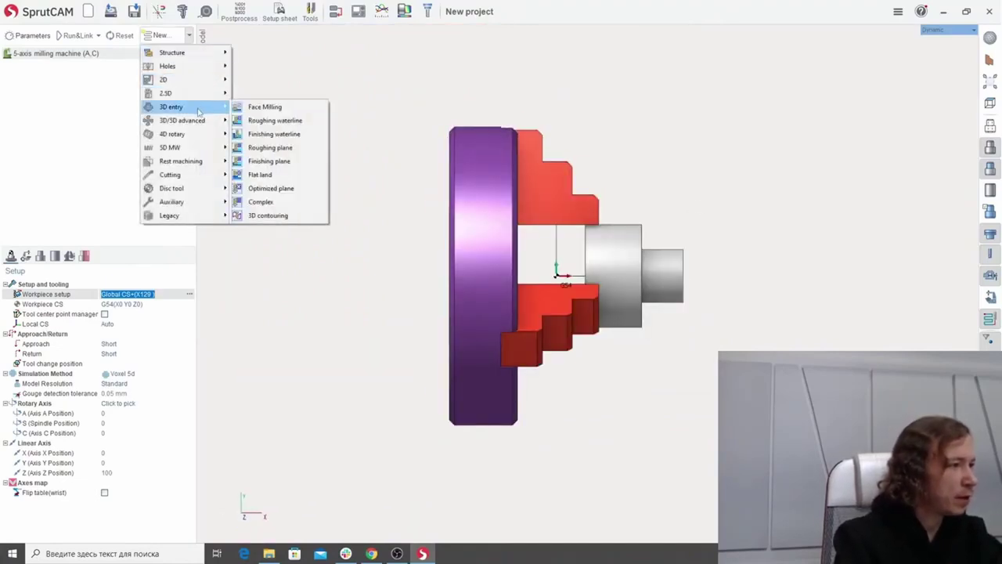
left_click(306, 123)
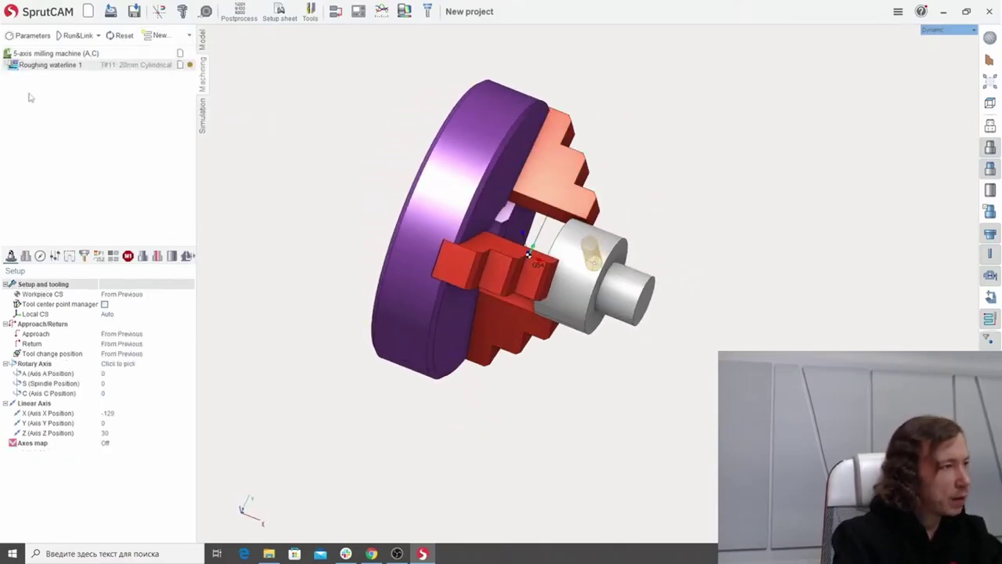
left_click(991, 190)
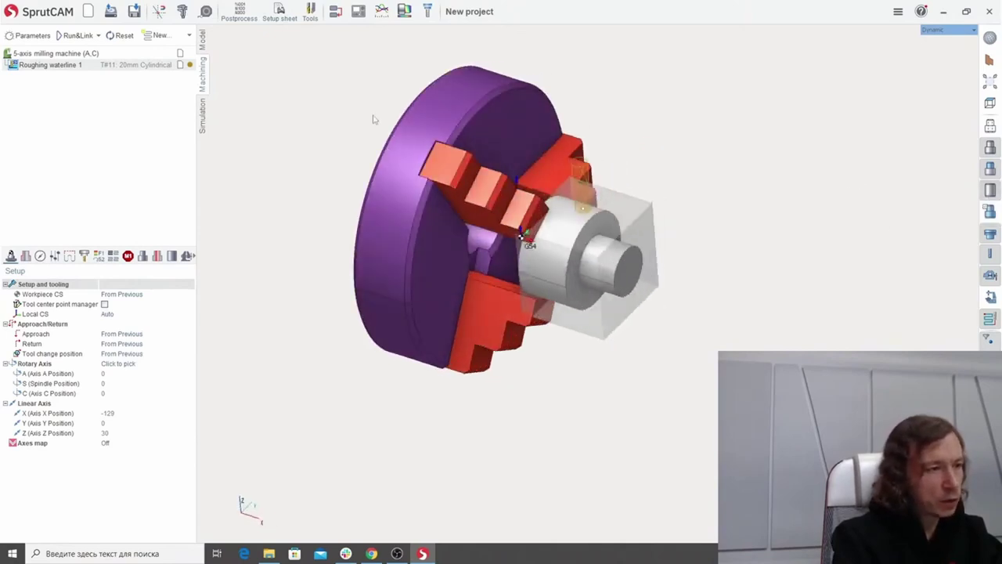
Calculate the roughing waterline toolpath and examine it around the part and jaws from several angles.
left_click(72, 36)
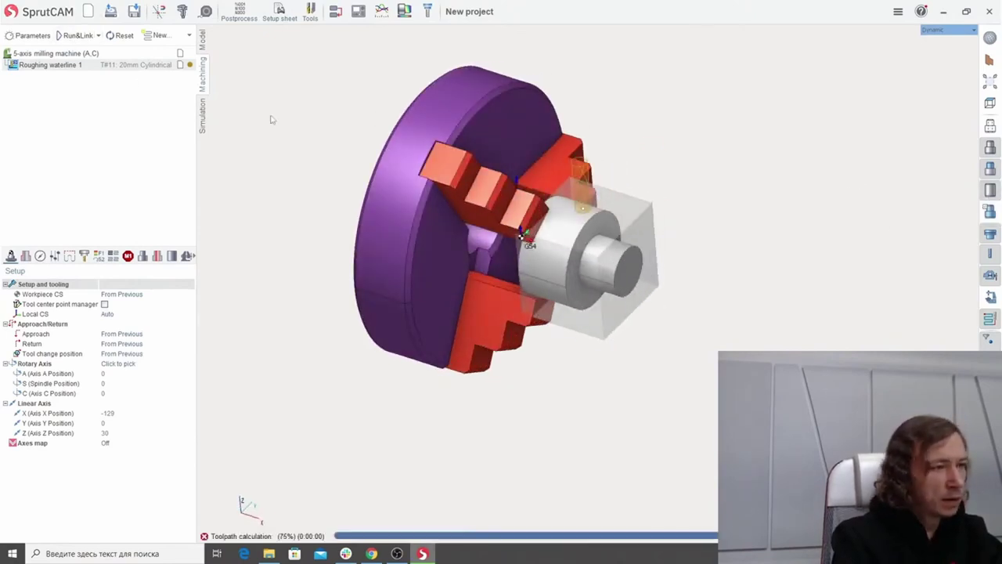
key("space")
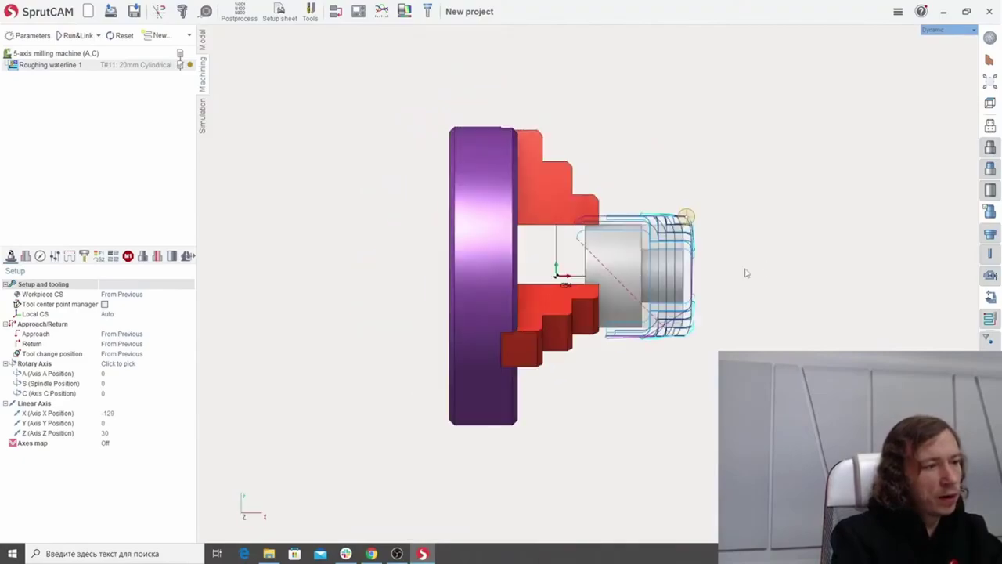
scroll(703, 264, "up", 3)
middle_click_drag(745, 295, 517, 272)
scroll(502, 268, "down", 3)
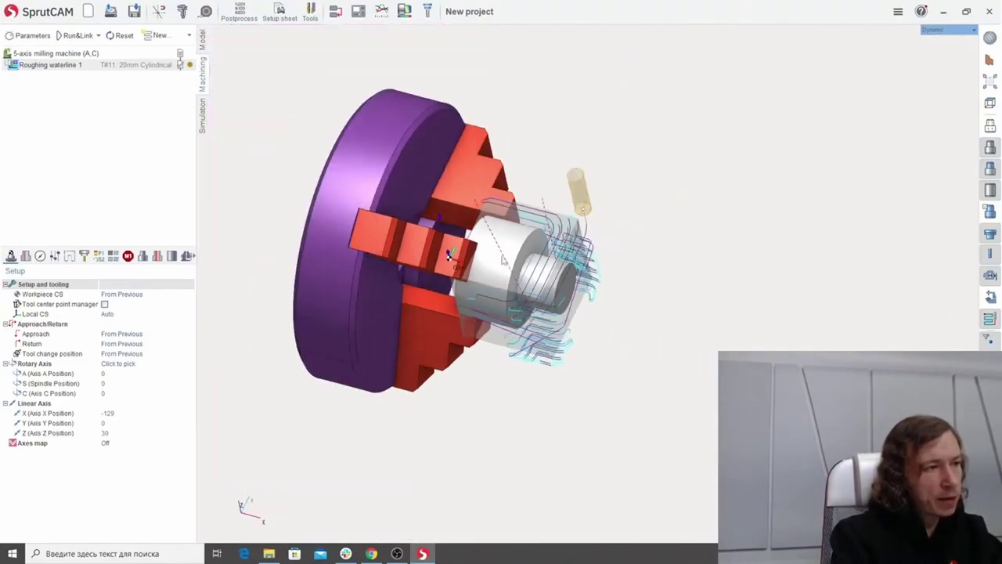
scroll(448, 253, "up", 5)
middle_click_drag(430, 295, 476, 297)
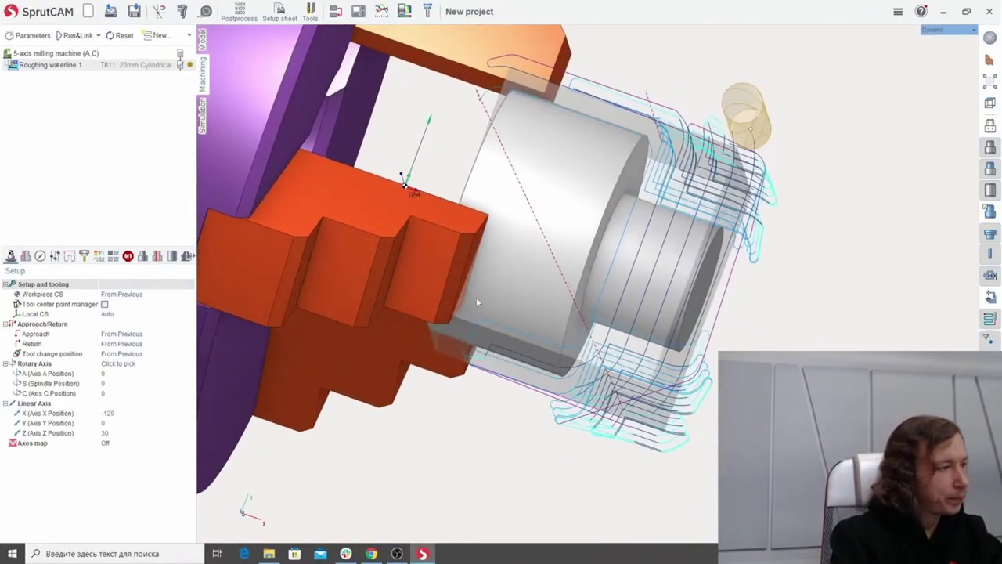
scroll(476, 297, "down", 4)
key("space")
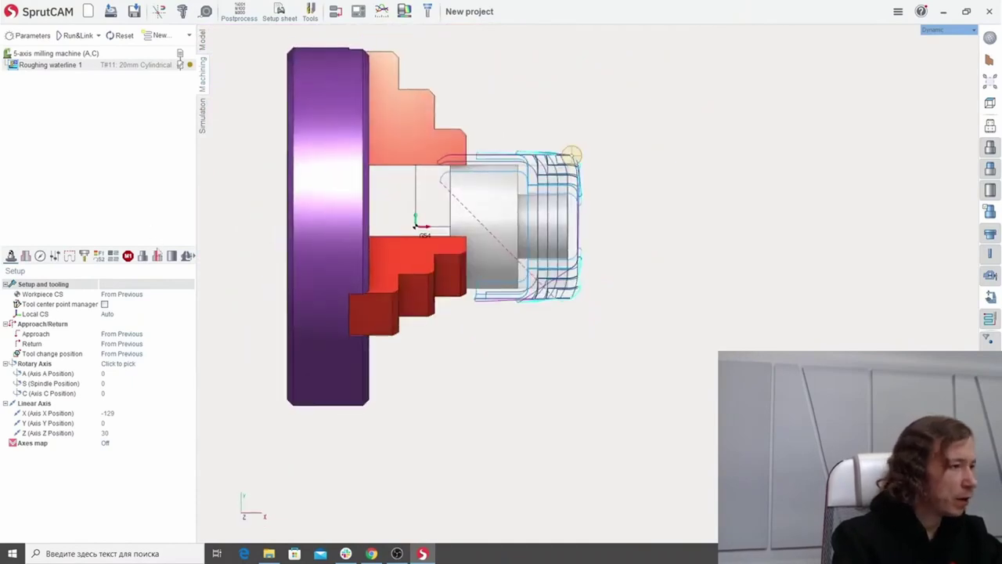
Examine the roughing operation's fixtures, expanding Chuck 360 into its body and jaws, and check the operation's restrictions.
left_click(160, 257)
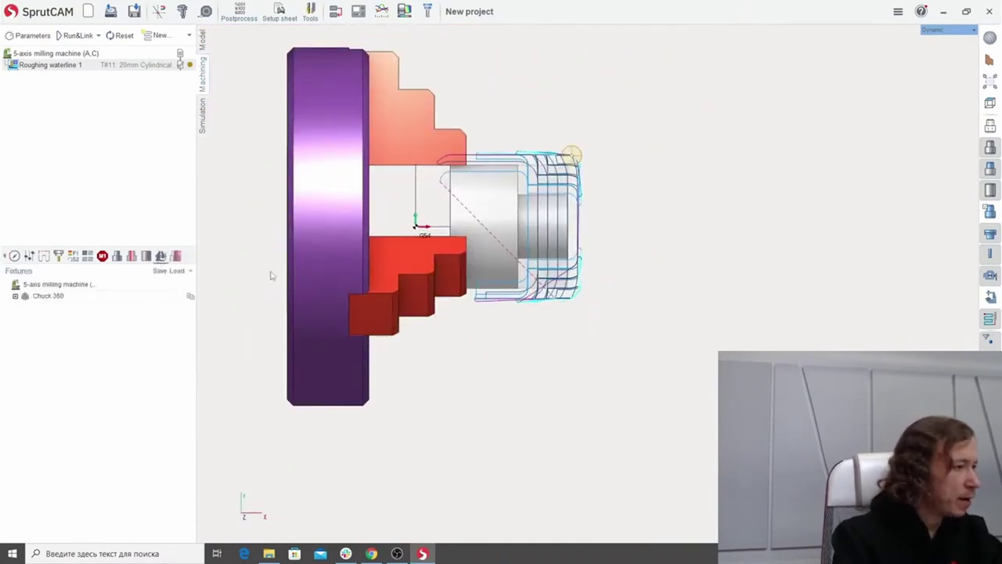
left_click(15, 297)
scroll(519, 336, "down", 5)
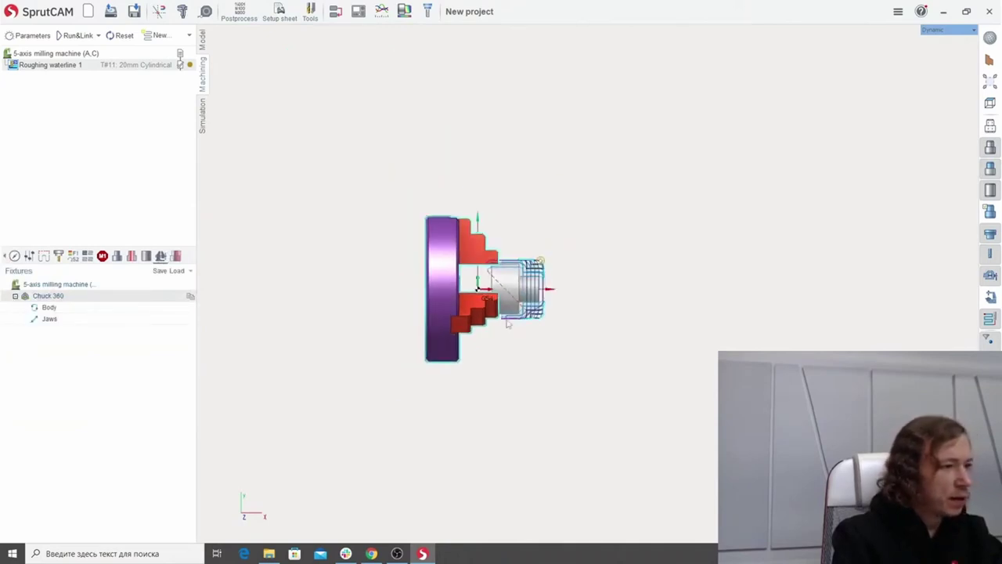
scroll(470, 295, "up", 2)
middle_click_drag(384, 257, 345, 266)
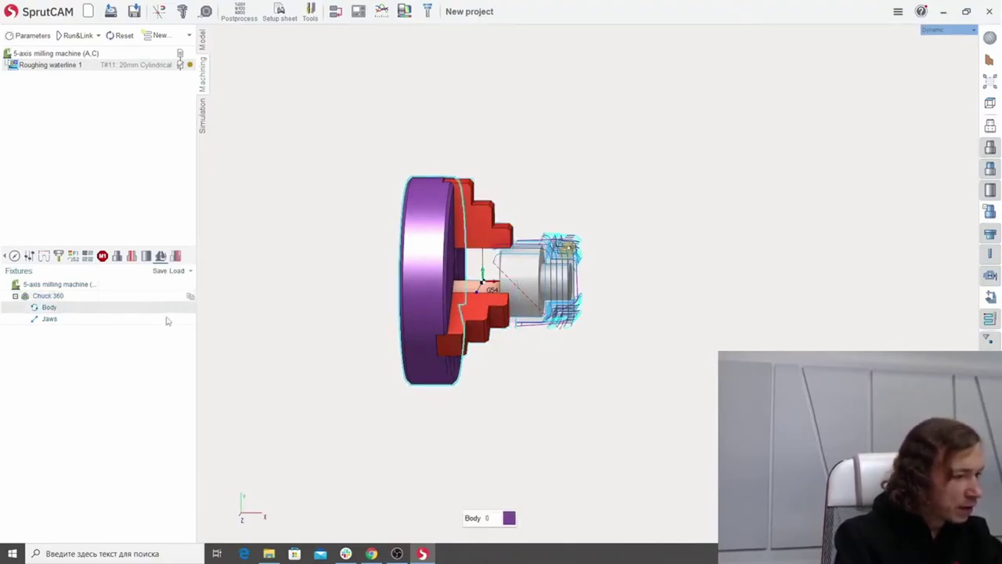
right_click(51, 298)
left_click(75, 286)
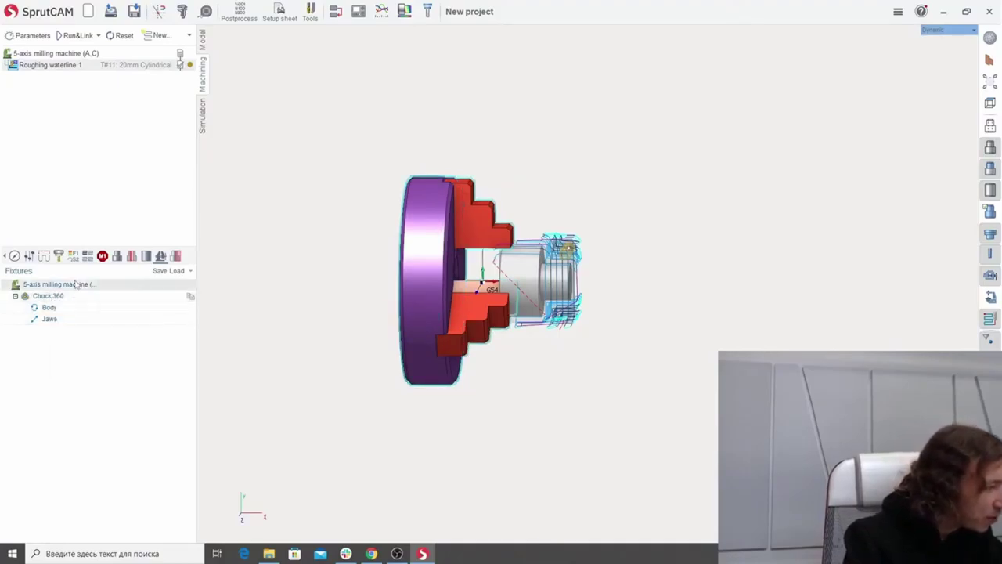
left_click(175, 256)
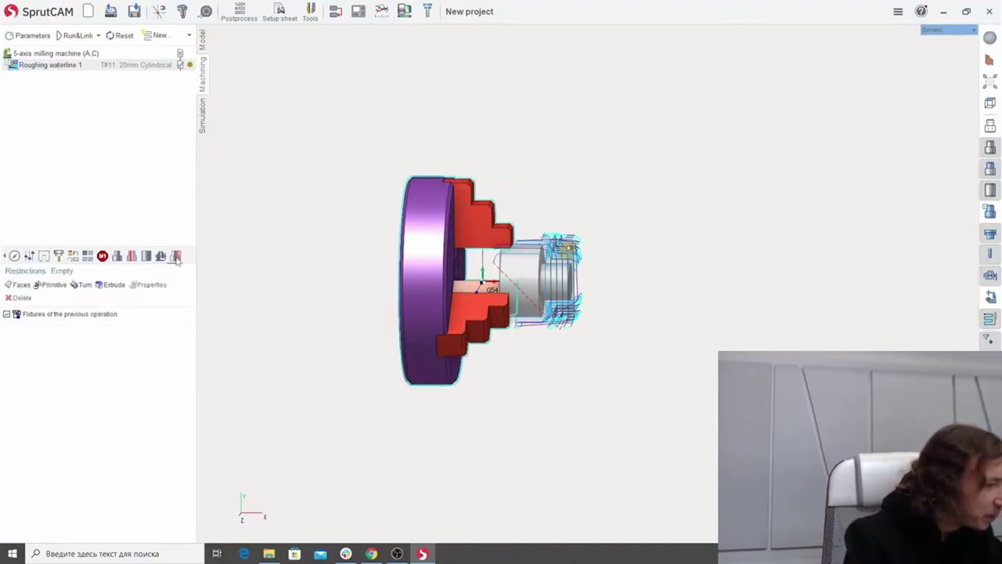
left_click(160, 256)
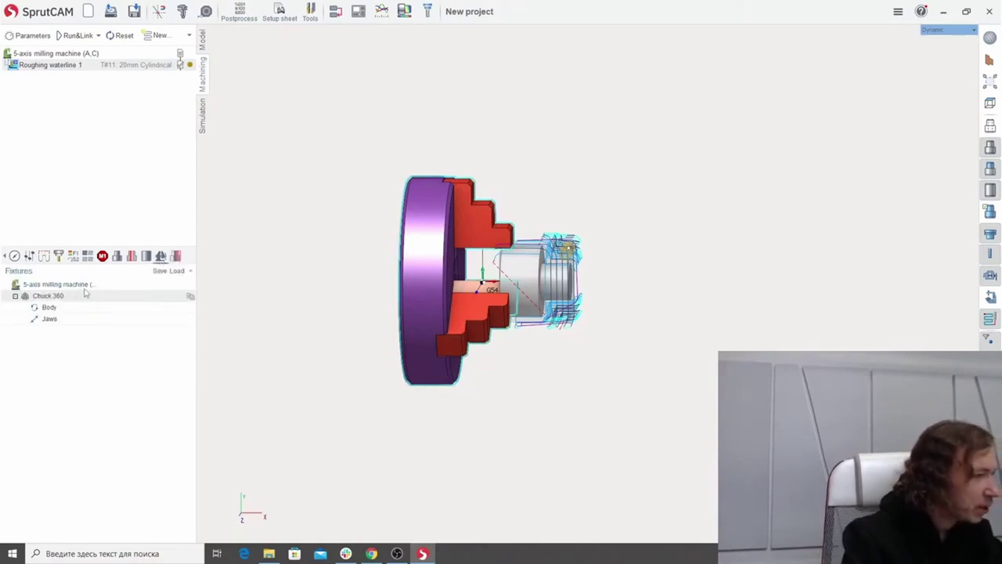
left_click_drag(198, 76, 278, 307)
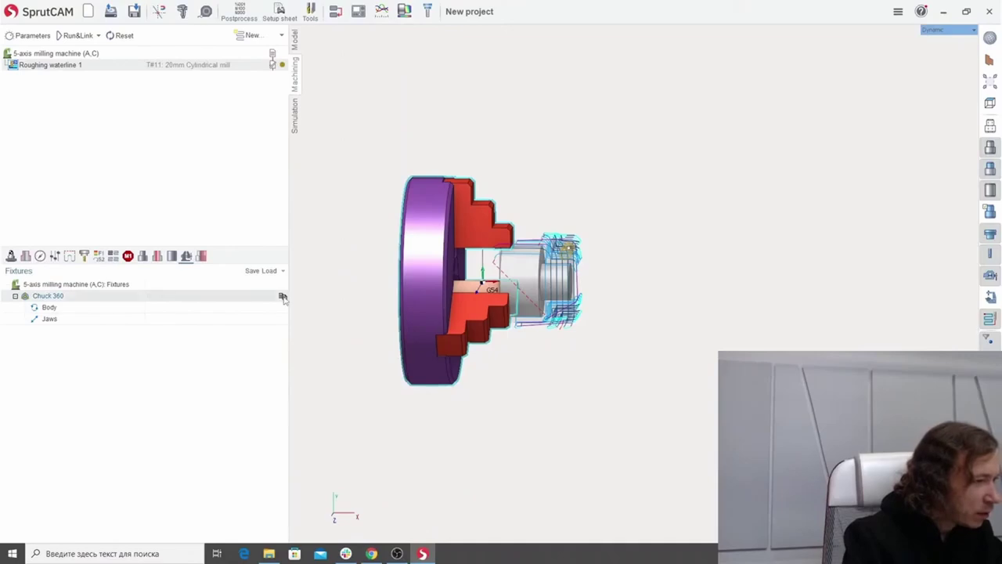
left_click(283, 296)
left_click(282, 297)
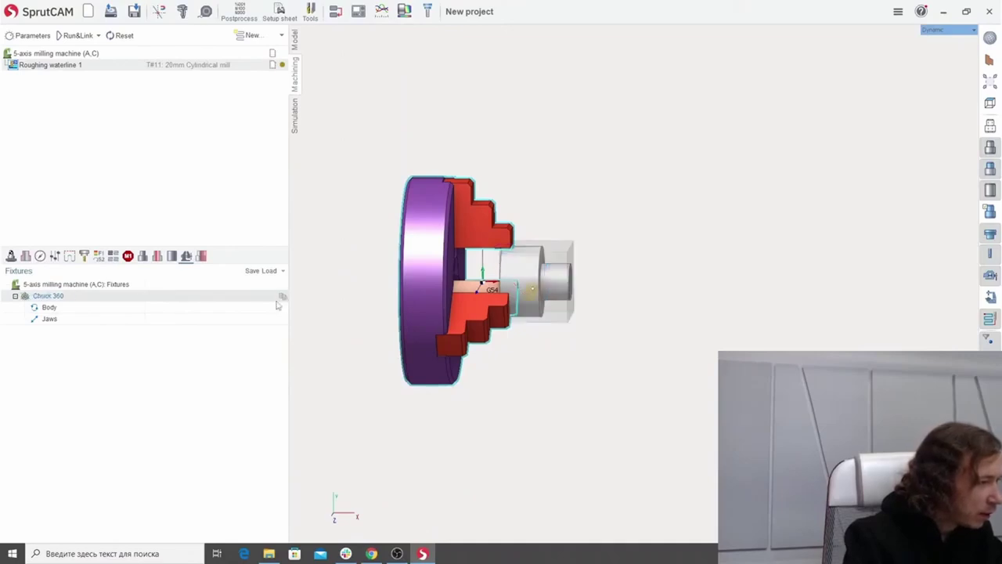
left_click(91, 311)
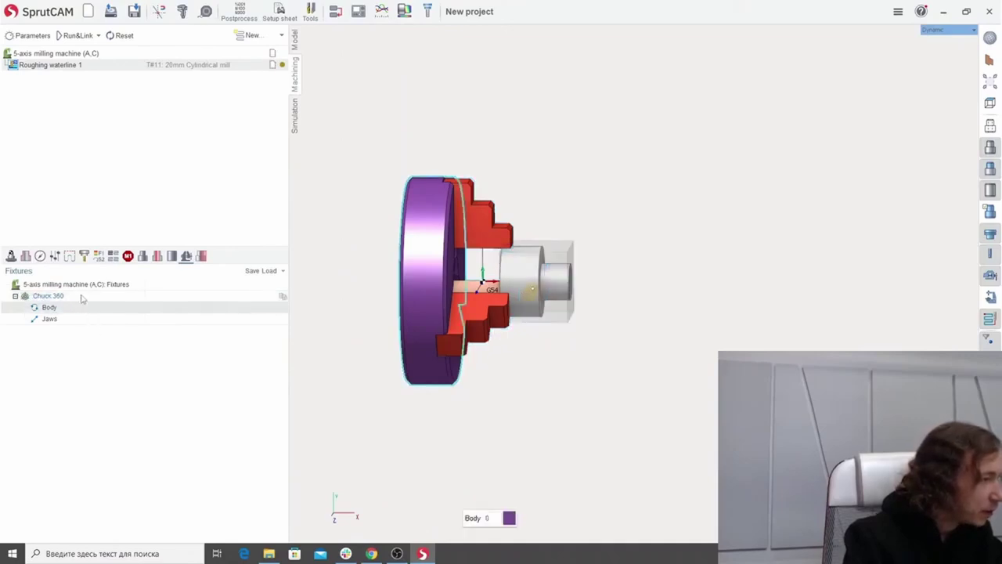
left_click(83, 298)
left_click(84, 288)
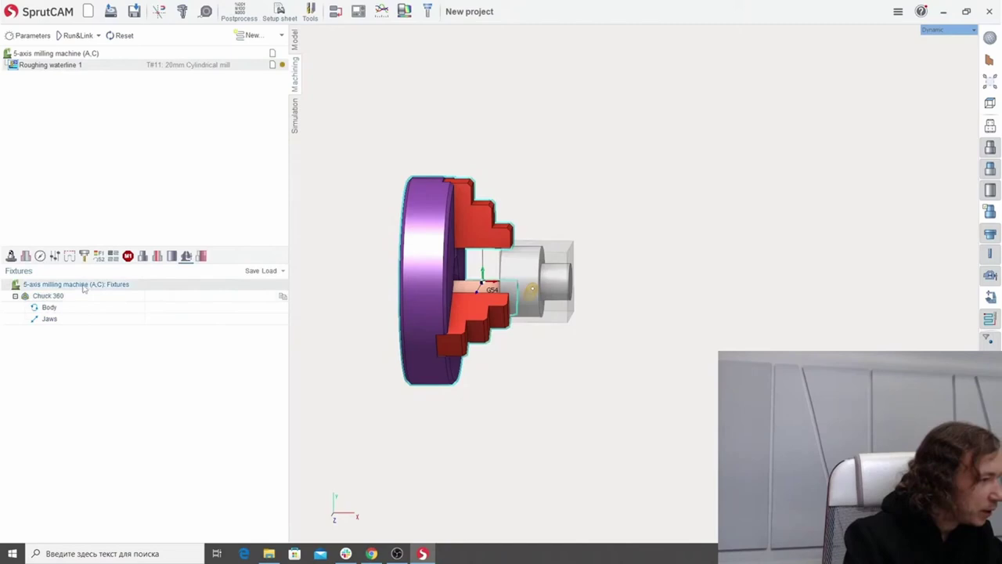
left_click(15, 296)
left_click(15, 296)
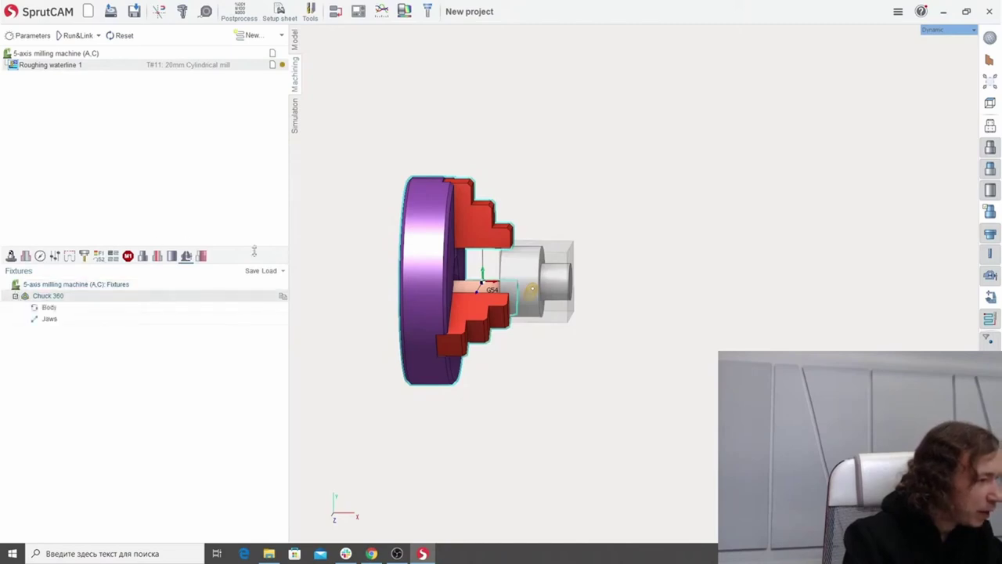
Recalculate the roughing waterline toolpath and examine it around the workpiece and chuck jaws from several angles.
middle_click_drag(423, 242, 355, 267)
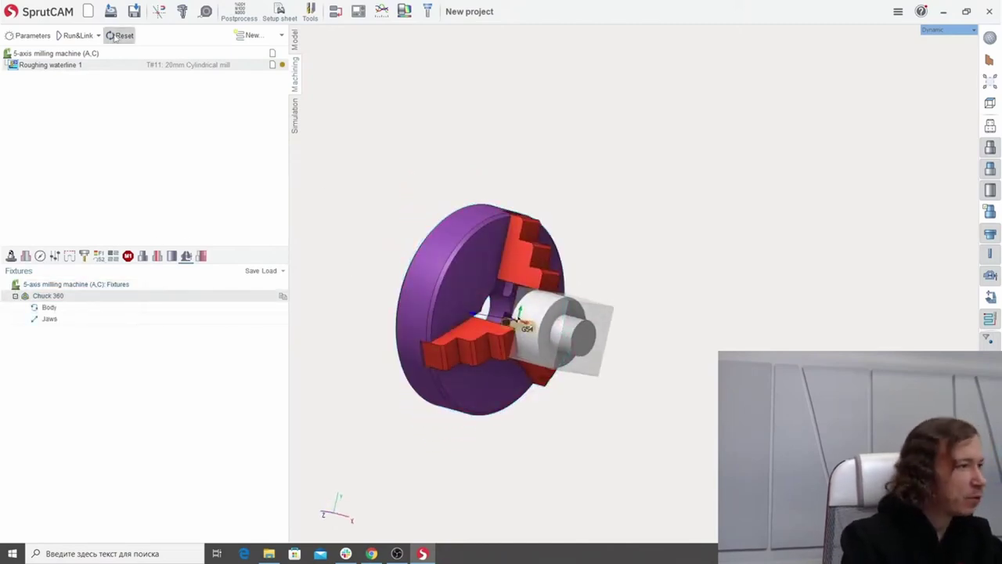
left_click(78, 41)
middle_click_drag(431, 154, 398, 196)
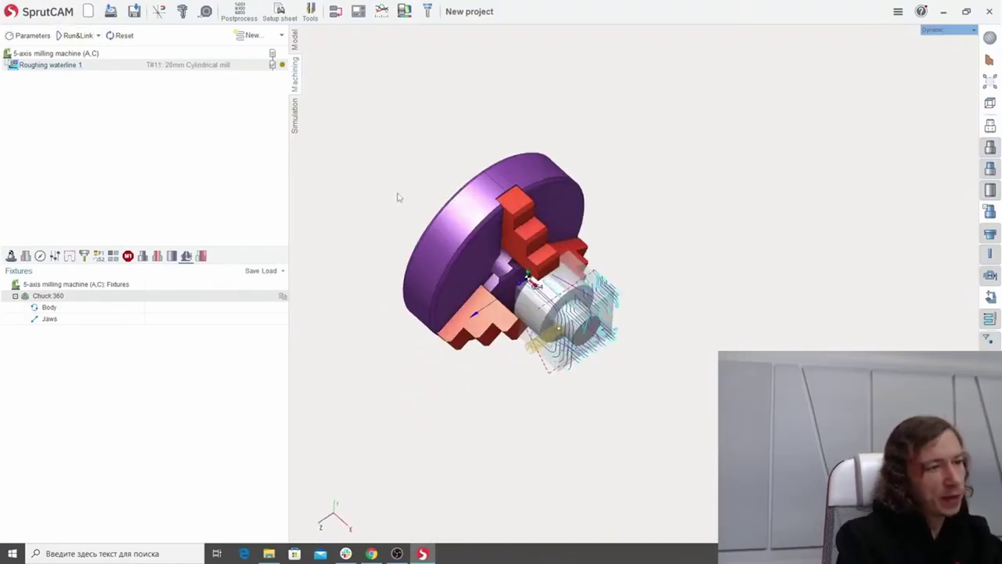
middle_click(397, 195)
middle_click_drag(393, 332, 420, 271)
scroll(510, 217, "down", 3)
scroll(406, 256, "up", 3)
middle_click(406, 251)
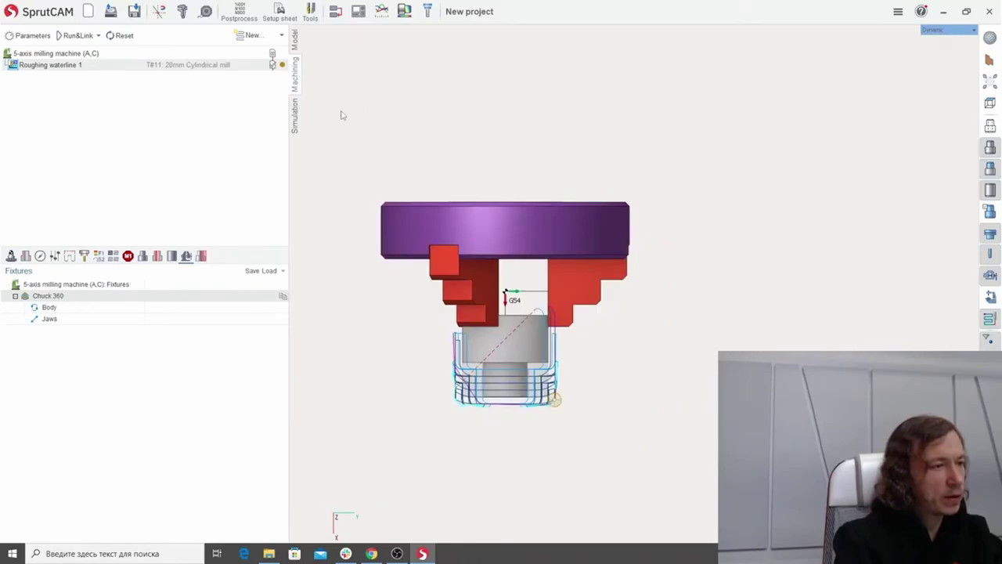
Display the chuck's Design1 in the Fixture model group and open that design for editing.
left_click(295, 41)
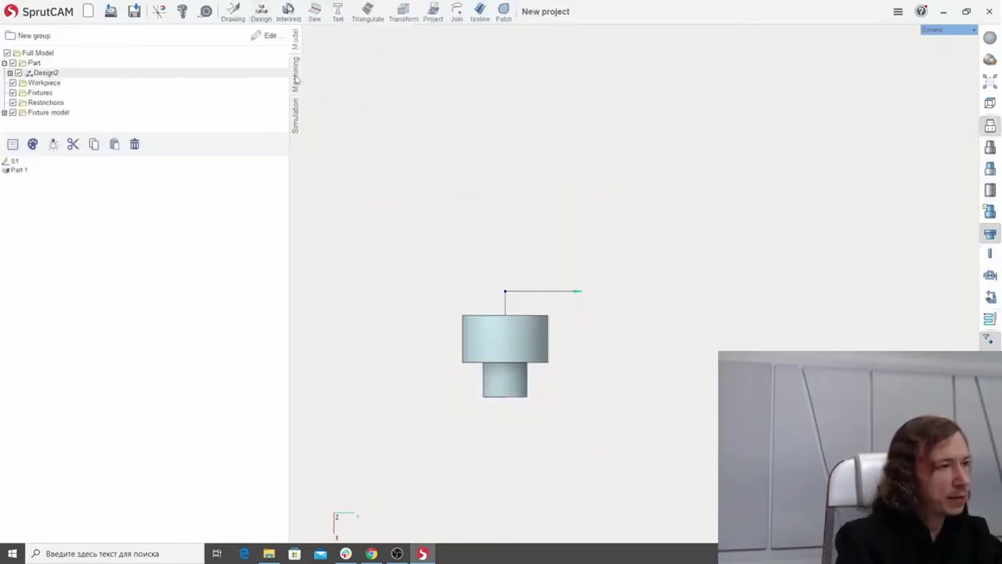
left_click(295, 76)
right_click_drag(458, 235, 539, 147)
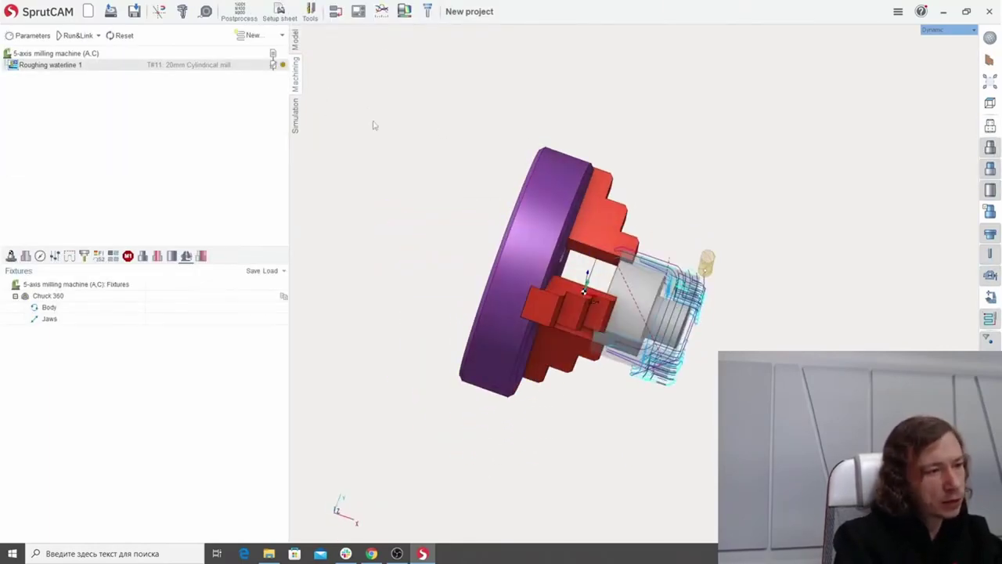
left_click(295, 41)
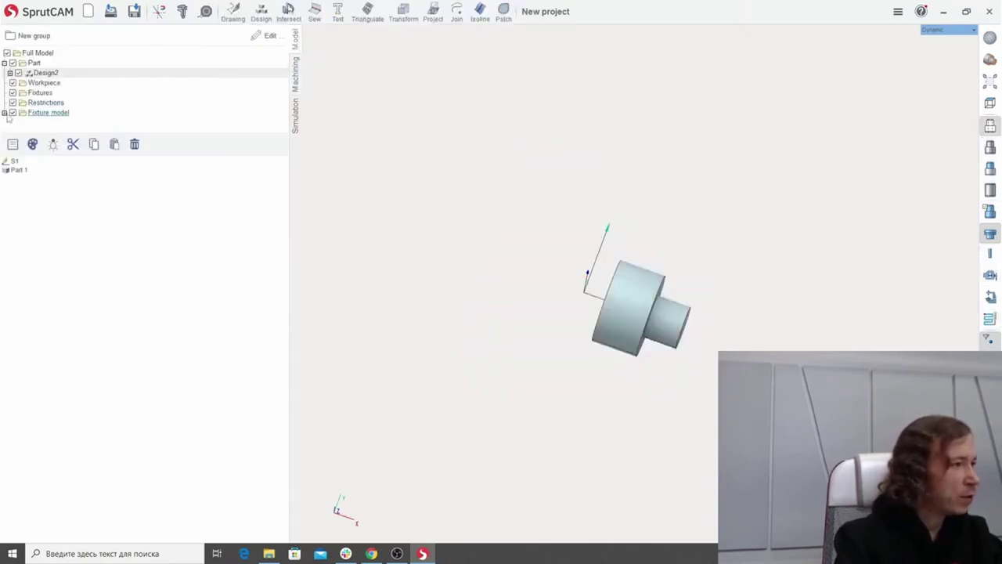
left_click_drag(203, 138, 190, 201)
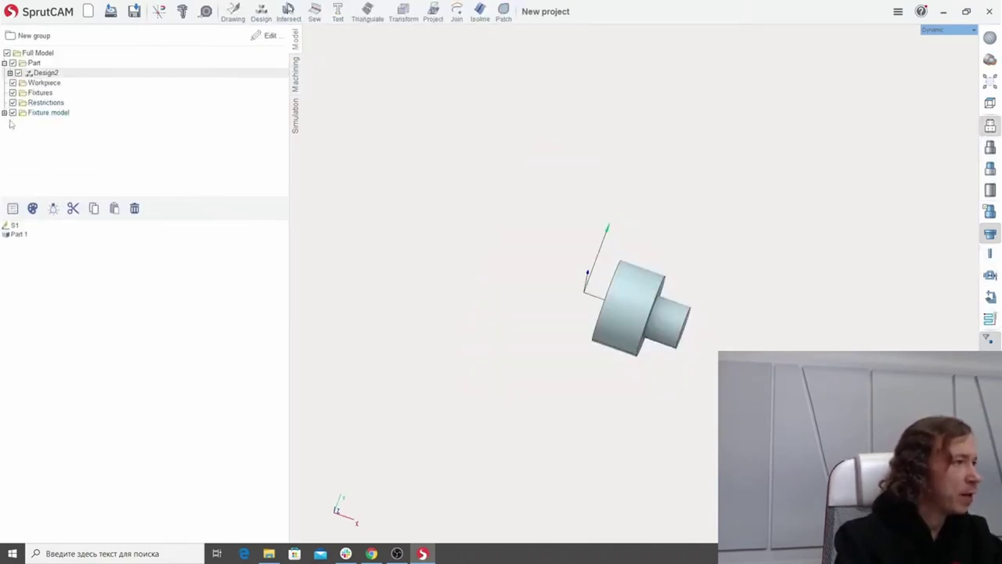
left_click(4, 112)
left_click(45, 123)
left_click(18, 123)
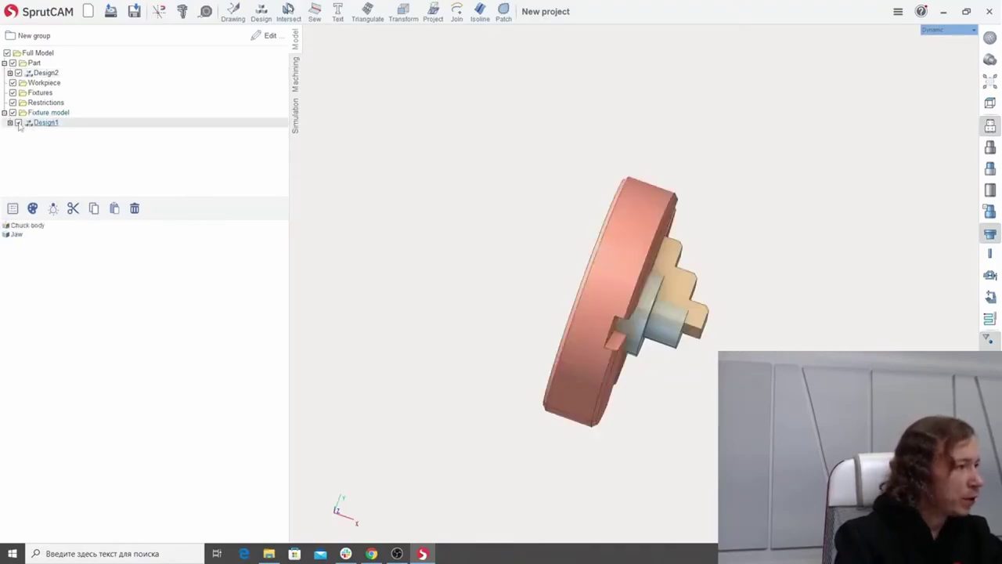
left_click(270, 36)
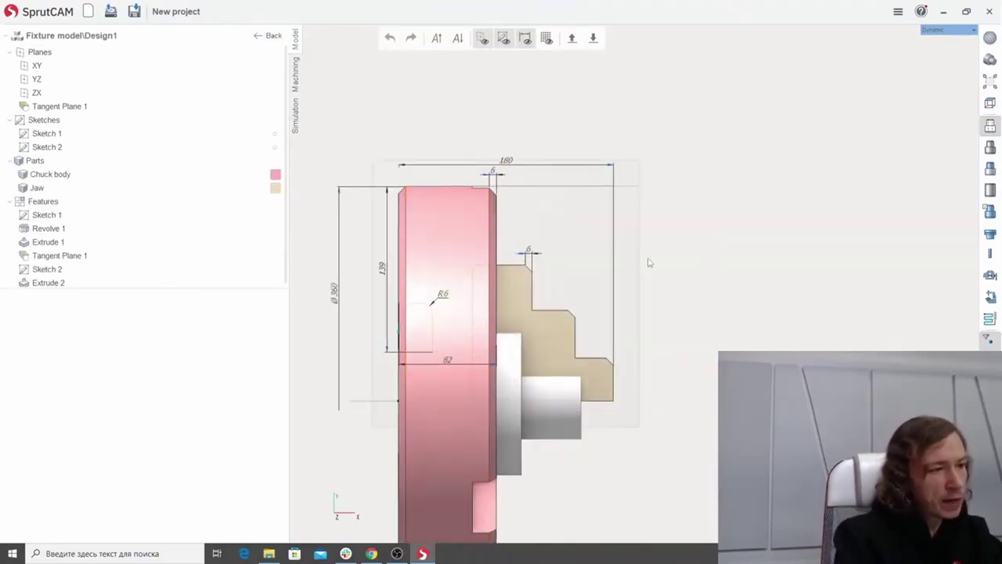
Reshape the chuck body freehand, pulling its rim inward to an outer diameter of about 276 mm.
middle_click_drag(627, 385, 575, 403)
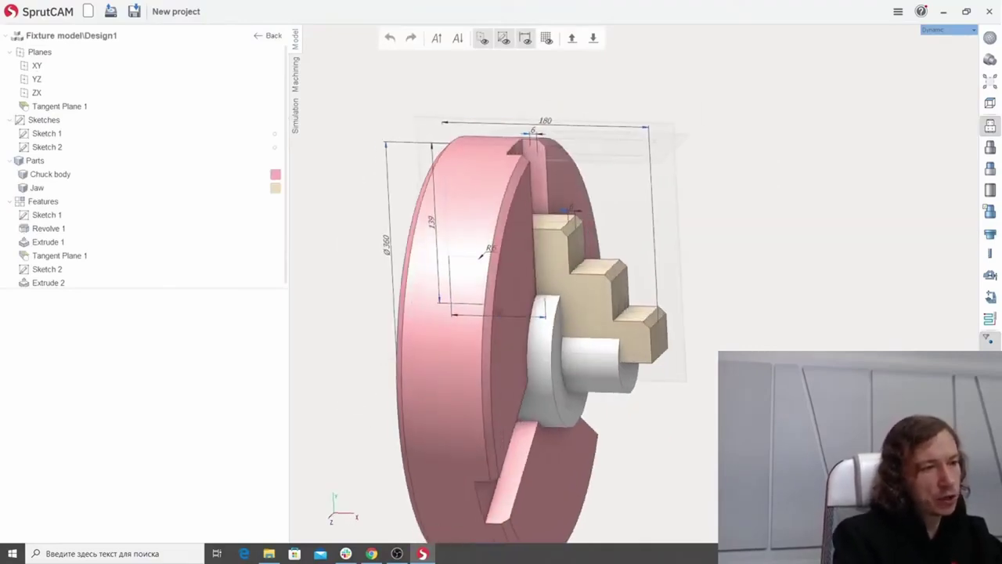
right_click_drag(711, 332, 747, 319)
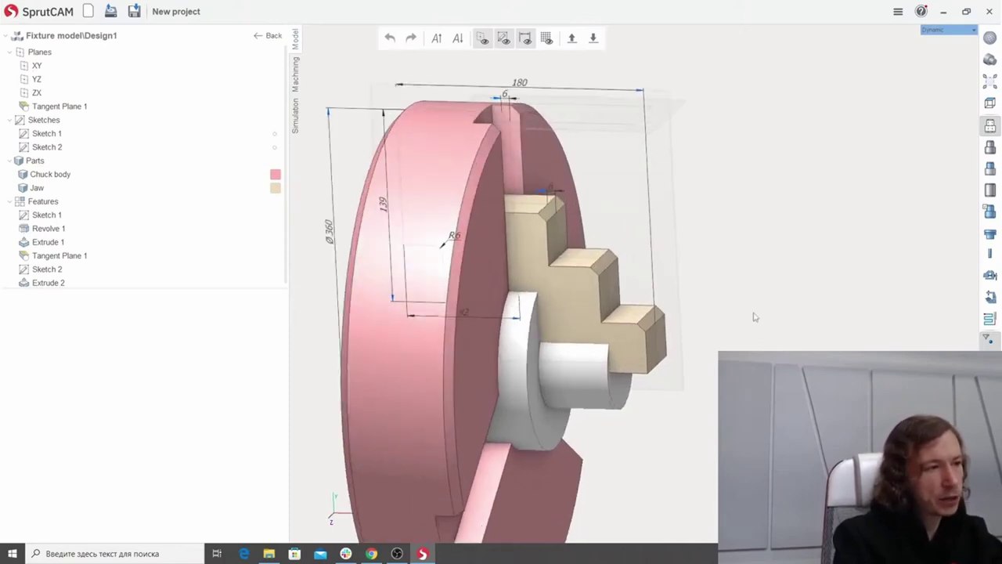
scroll(682, 298, "down", 3)
scroll(521, 169, "up", 2)
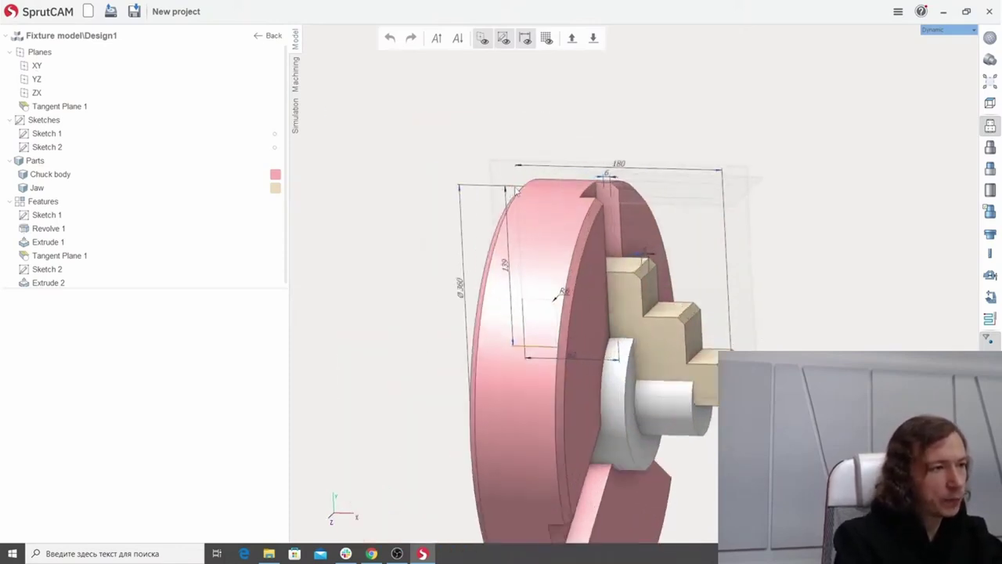
left_click(552, 207)
left_click_drag(552, 208, 555, 244)
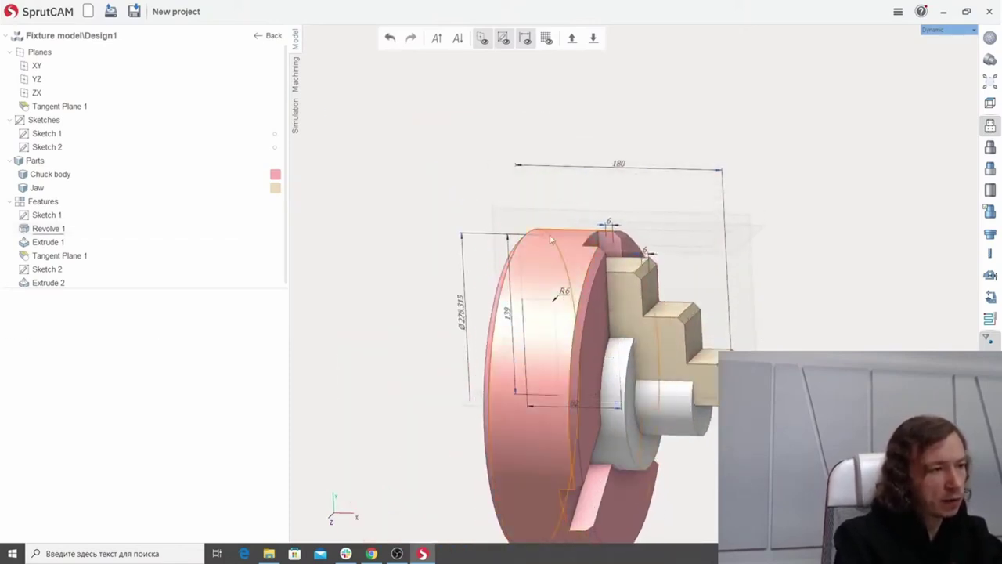
middle_click_drag(555, 244, 596, 235)
scroll(385, 277, "down", 3)
middle_click_drag(365, 286, 394, 314)
scroll(393, 314, "up", 2)
scroll(387, 253, "up", 3)
scroll(387, 329, "down", 4)
scroll(357, 302, "up", 1)
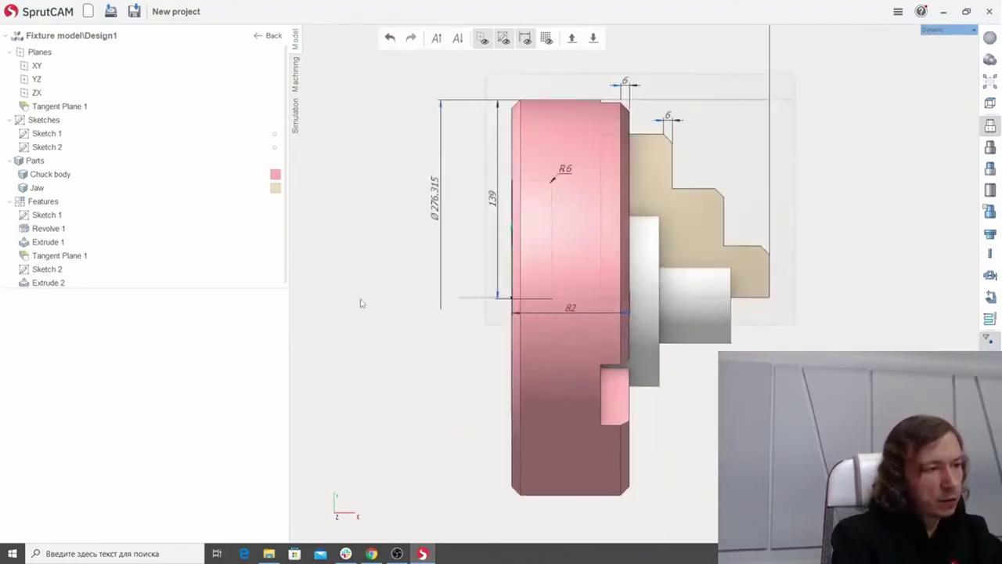
Pull the jaw's front step outward freehand to an overall chuck length of about 222 mm.
scroll(362, 303, "down", 1)
right_click_drag(692, 272, 661, 270)
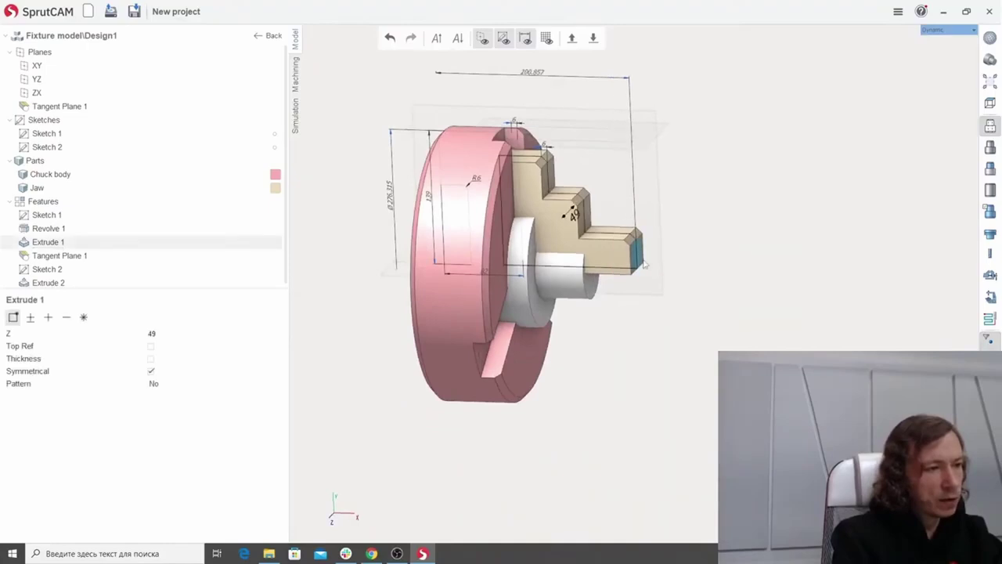
scroll(773, 268, "down", 4)
right_click_drag(781, 271, 741, 261)
scroll(741, 262, "up", 4)
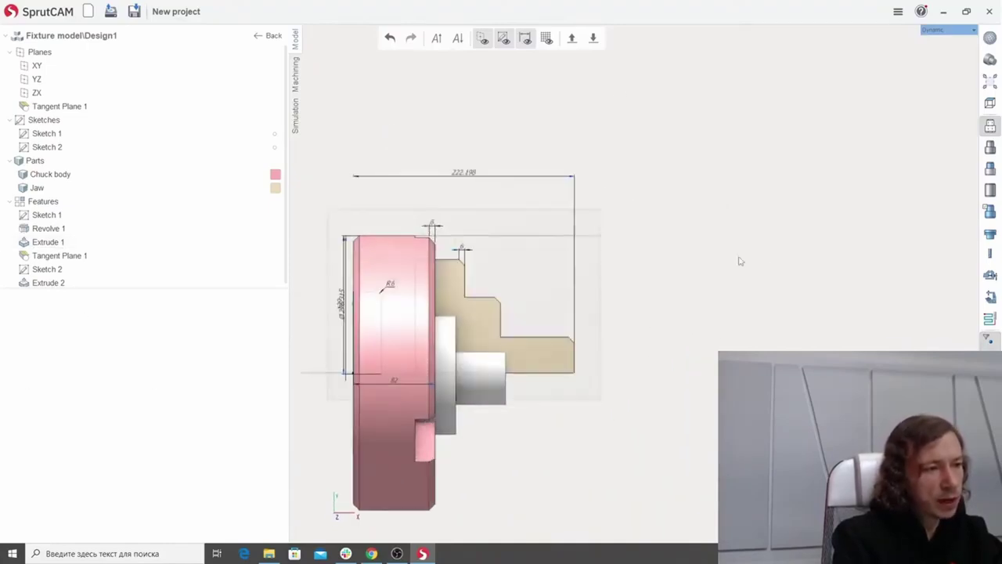
Set the overall length dimension from the chuck's back to the jaw's front to 240 mm and leave the design.
double_click(462, 178)
scroll(435, 172, "up", 2)
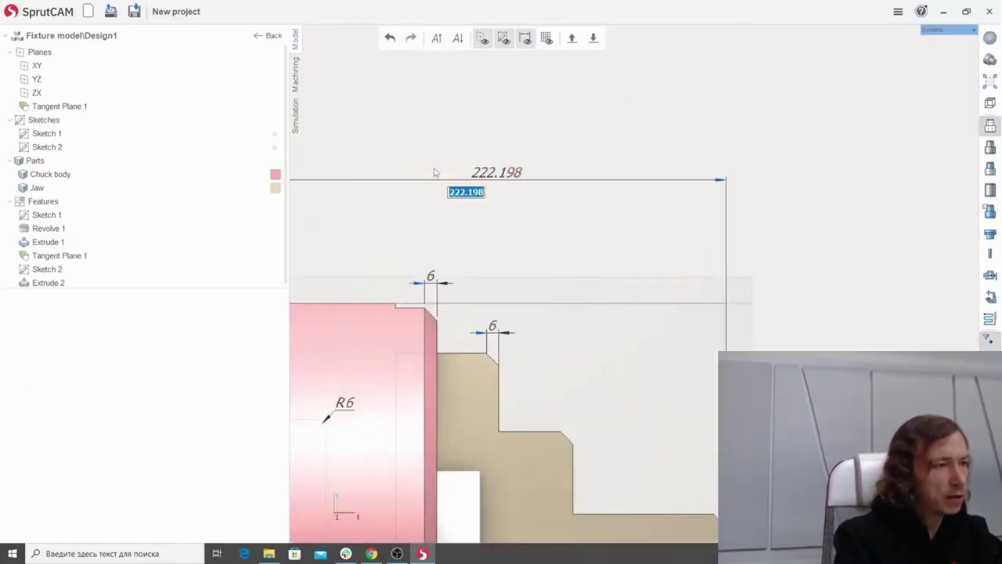
type("240")
key("Return")
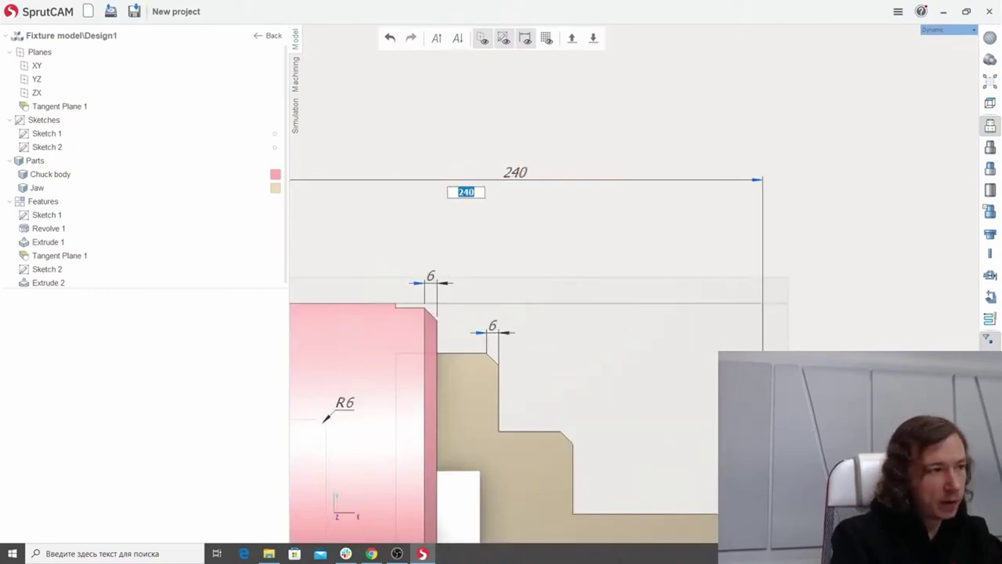
scroll(559, 143, "down", 3)
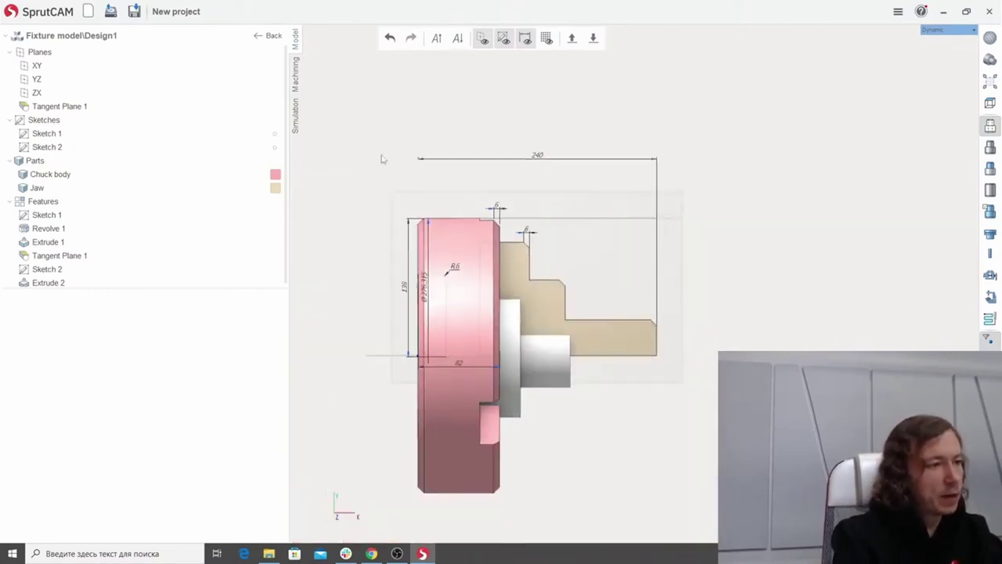
left_click(271, 36)
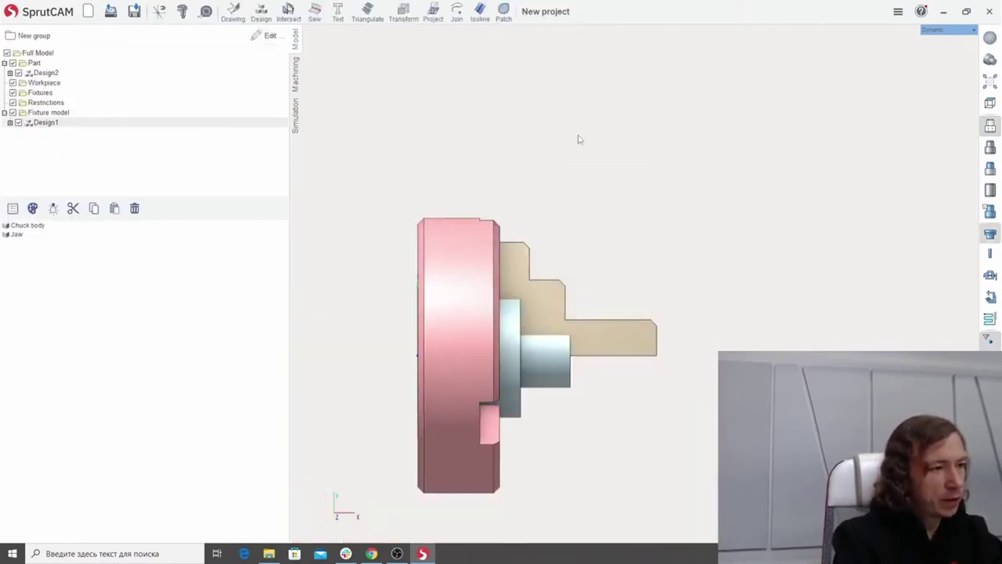
Reset and recalculate the roughing waterline operation for the modified chuck, and examine the toolpath around the longer jaws.
left_click(298, 80)
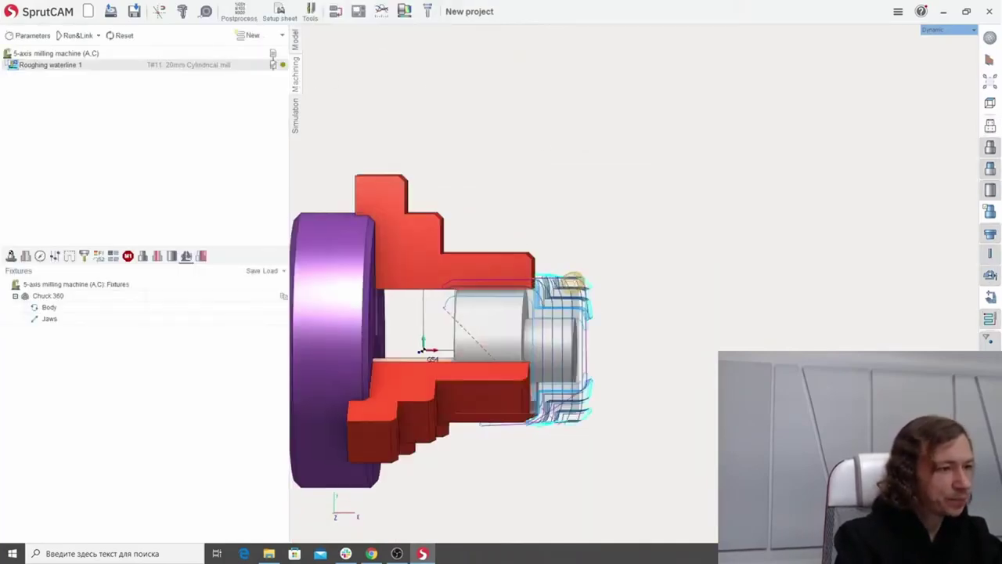
middle_click_drag(589, 153, 628, 143)
scroll(601, 138, "up", 3)
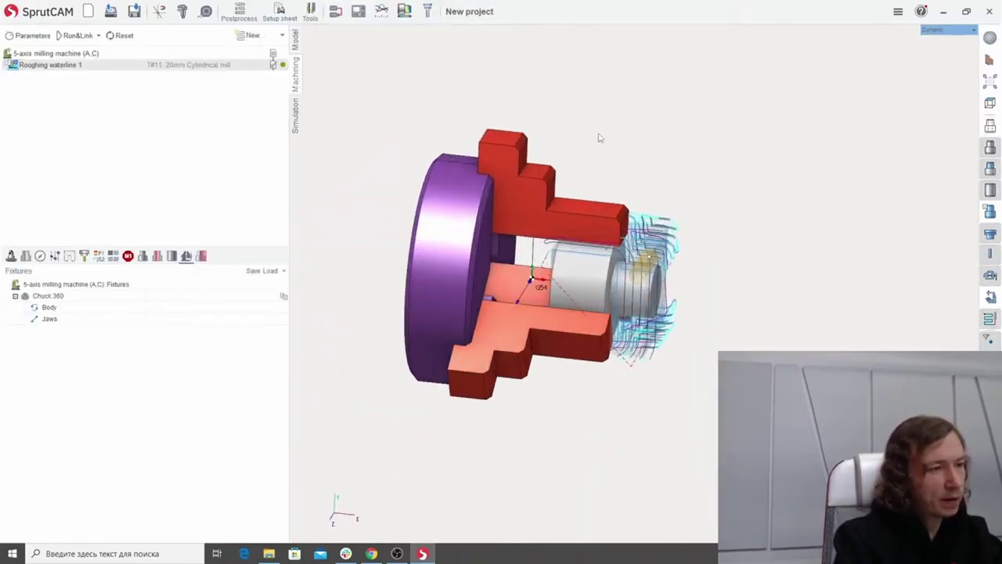
left_click(120, 35)
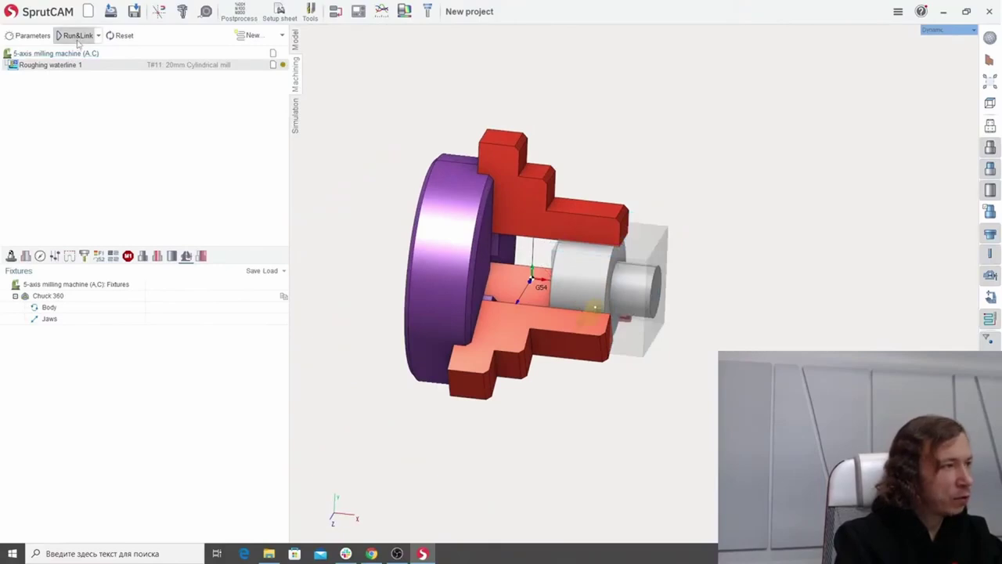
left_click(78, 35)
middle_click_drag(787, 347, 796, 271)
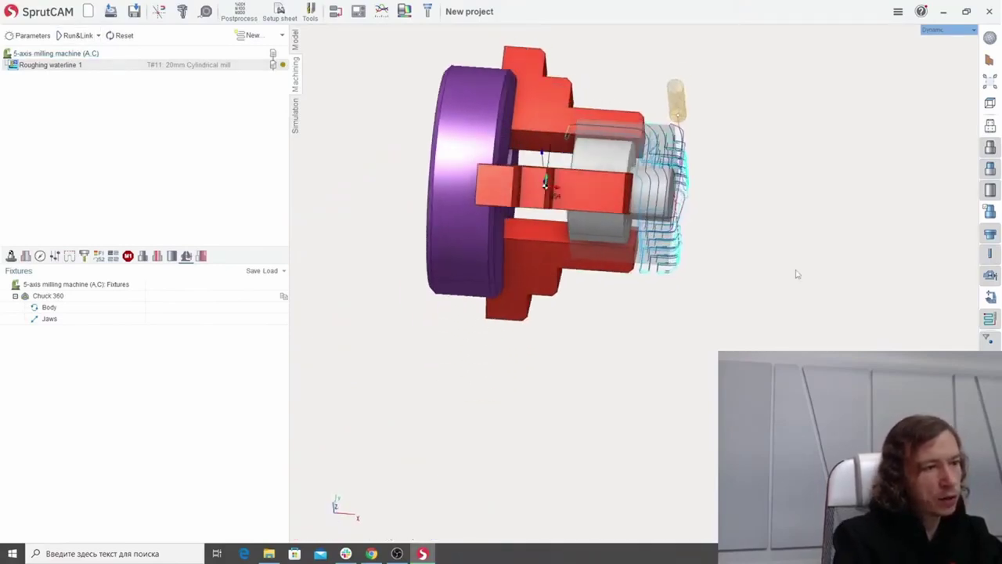
Run the machining simulation of the roughing waterline operation with the chuck displayed and the playback speed raised.
middle_click_drag(657, 391, 614, 427)
scroll(615, 427, "down", 5)
scroll(631, 376, "up", 5)
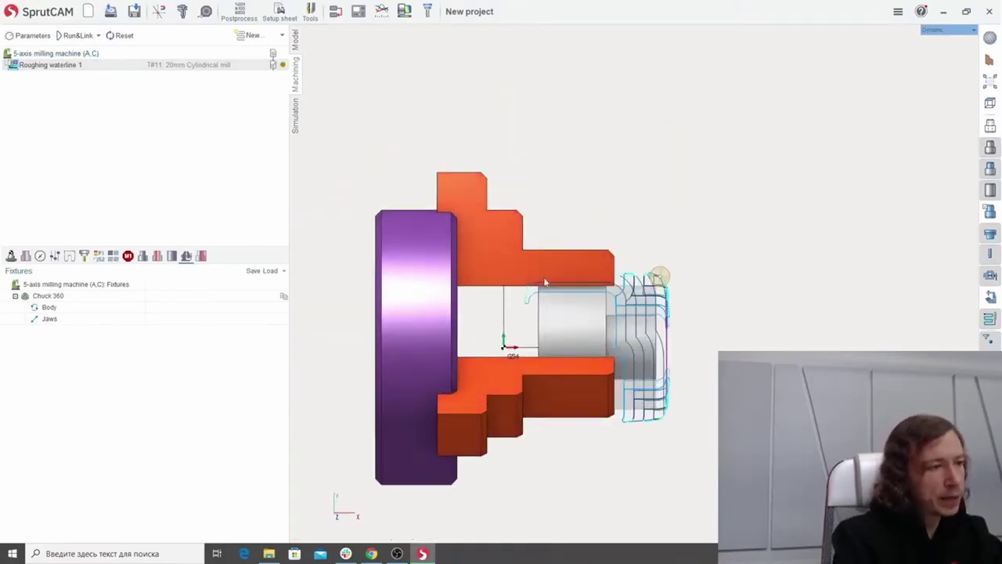
scroll(579, 297, "up", 3)
scroll(579, 298, "down", 2)
scroll(580, 297, "down", 2)
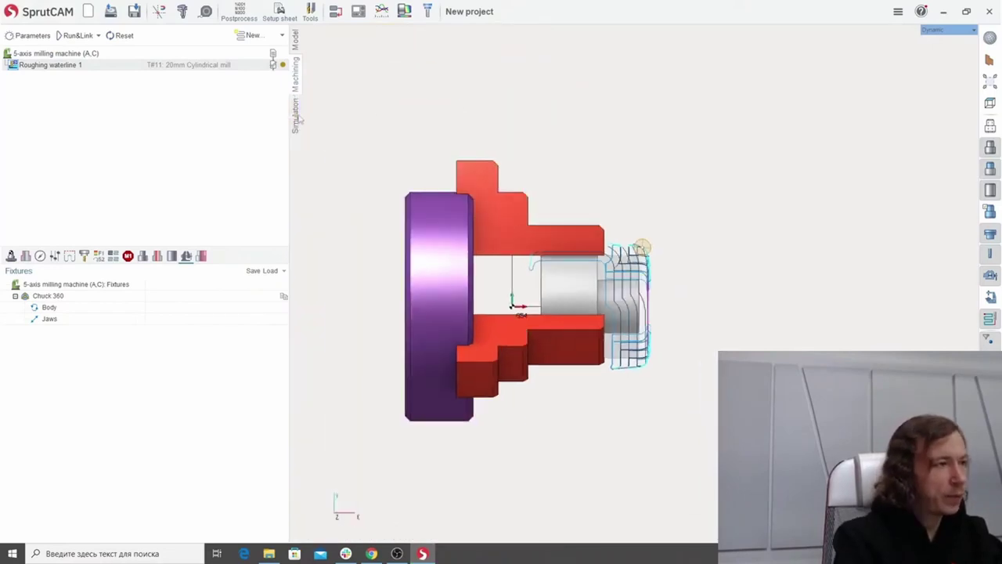
left_click(296, 116)
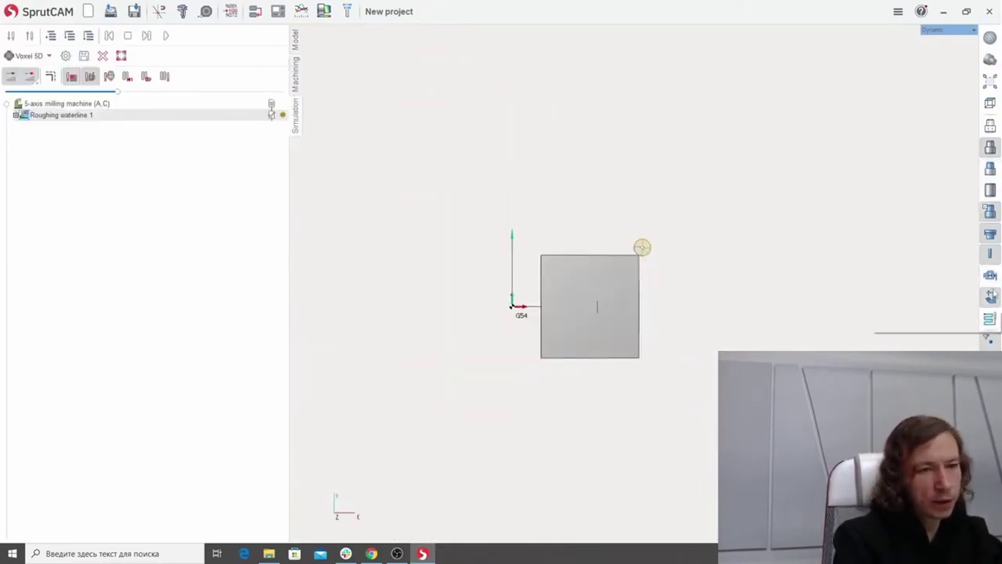
left_click(990, 276)
left_click(165, 36)
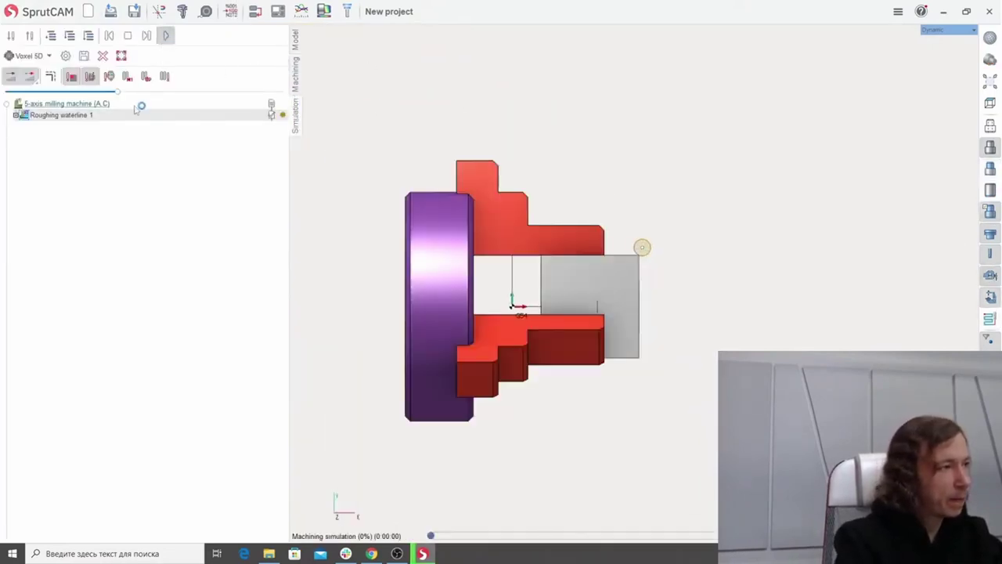
left_click_drag(117, 91, 245, 88)
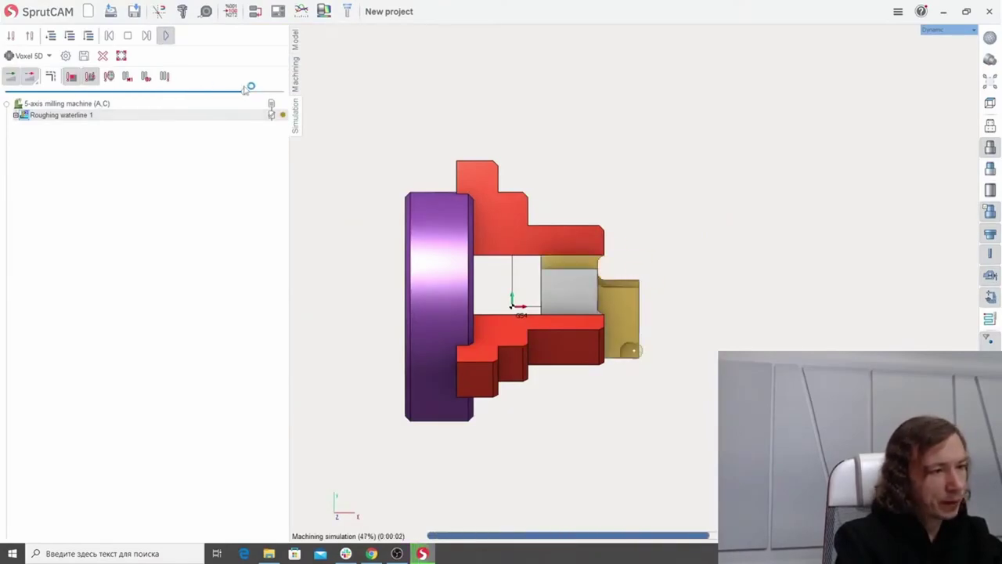
Try to start a new project without saving the current one.
left_click(295, 39)
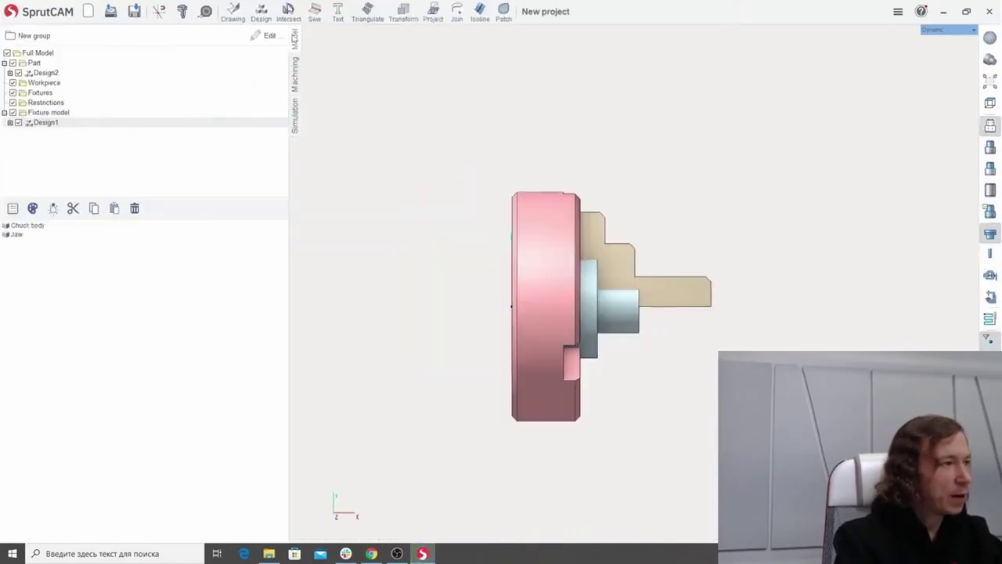
left_click(88, 11)
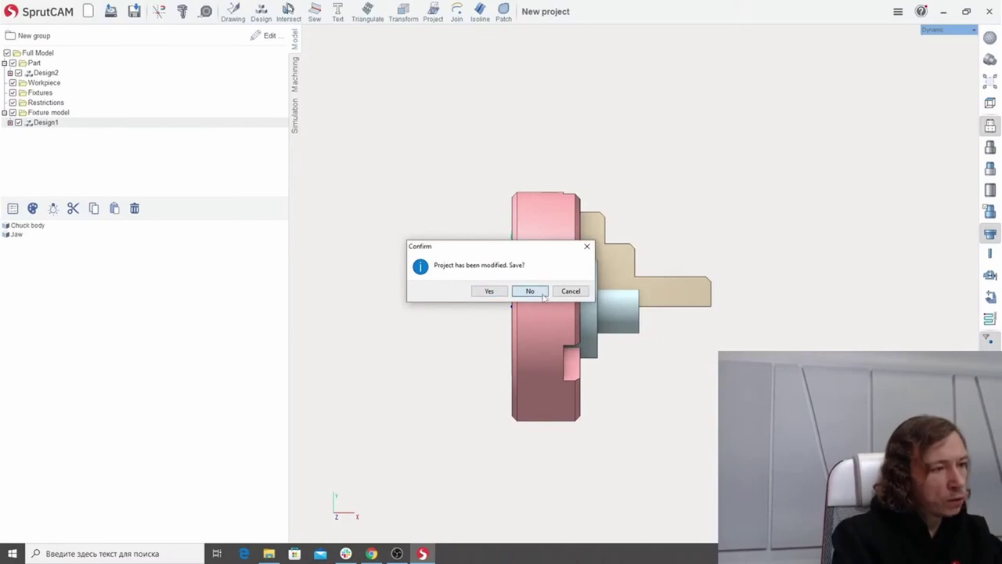
left_click(531, 294)
left_click(591, 318)
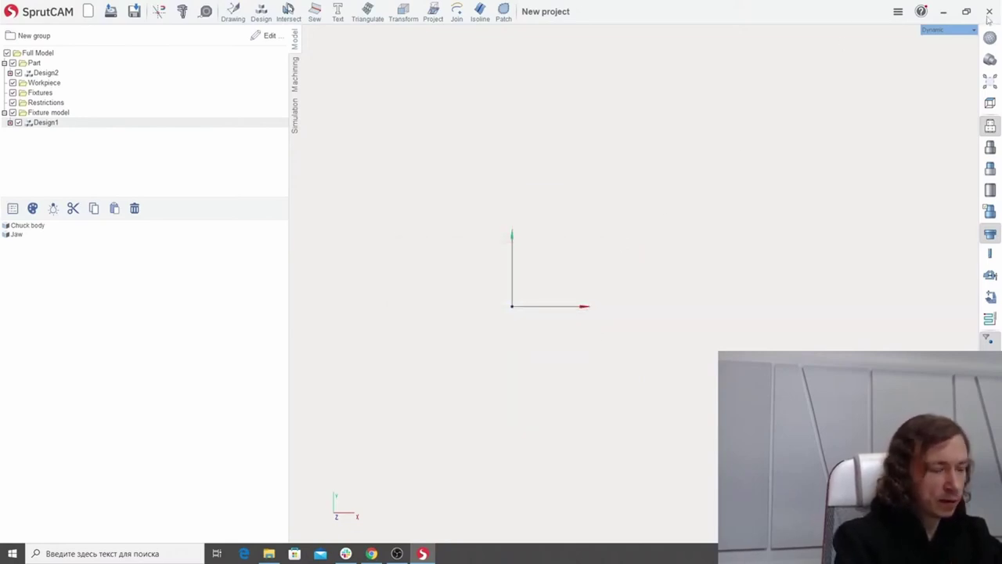
Open Task Manager and end the SprutCAM 15 process.
key("ctrl+shift+Escape")
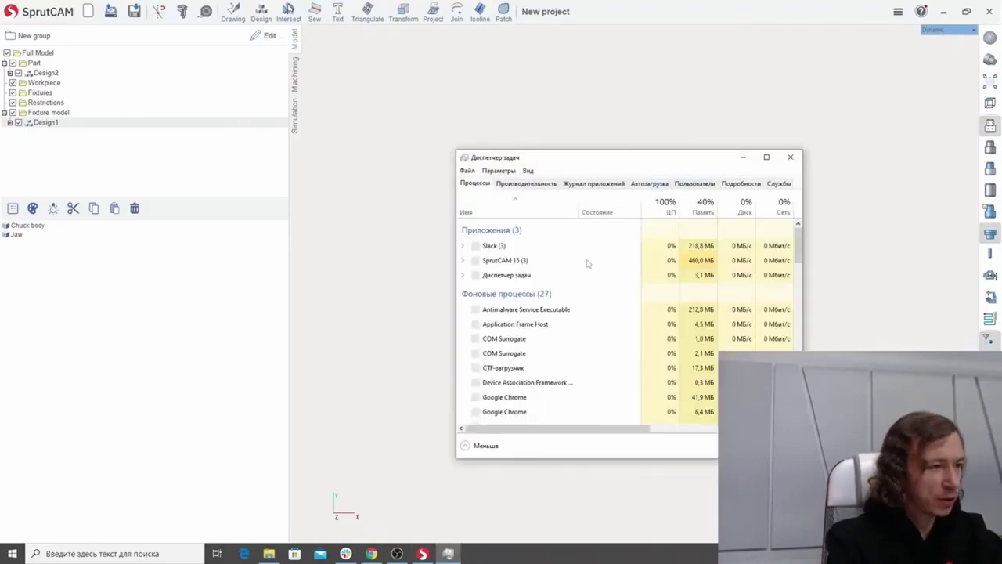
left_click(522, 292)
left_click(761, 445)
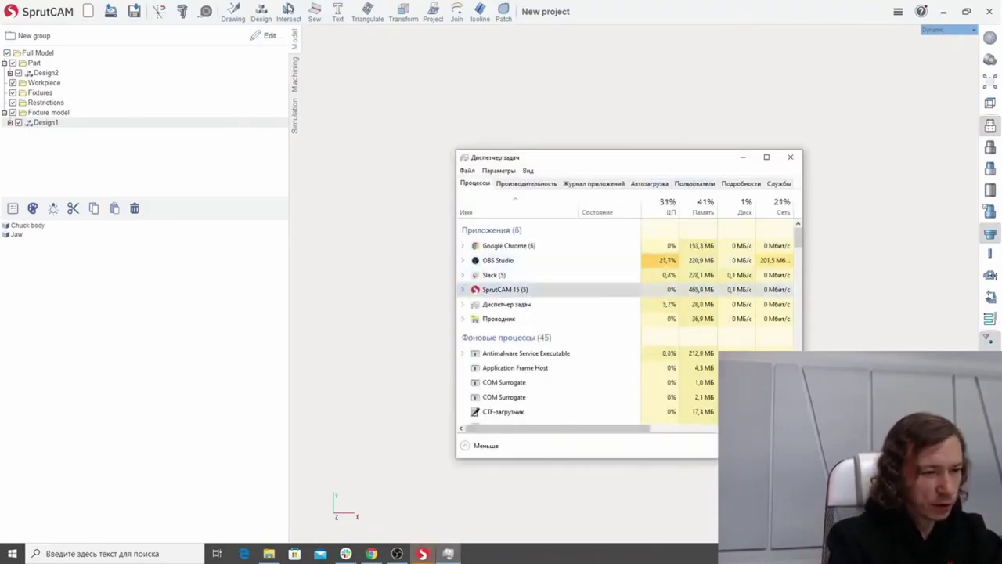
key("Delete")
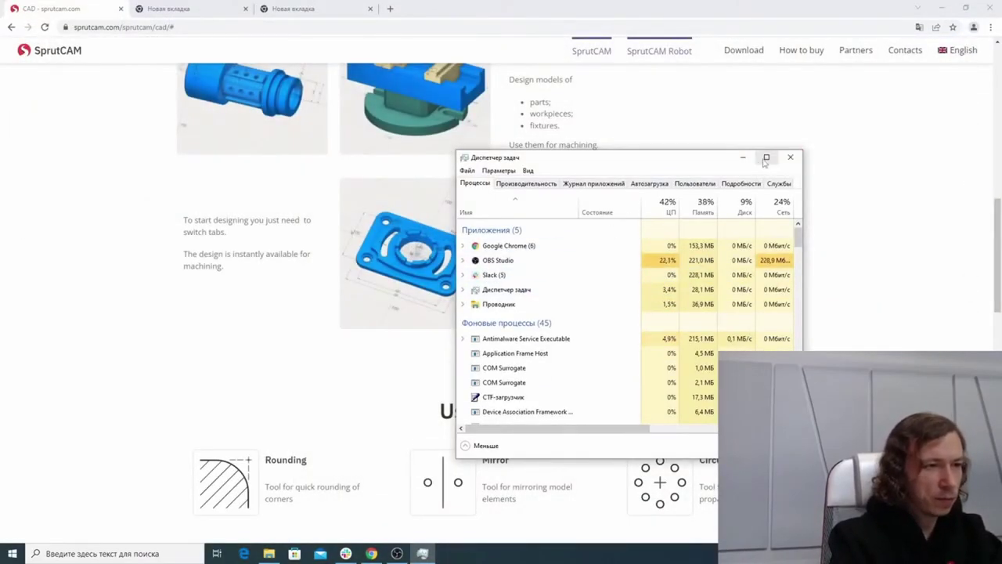
Minimize Task Manager and the browser, and launch SprutCAM NB 15.
left_click(743, 158)
left_click(942, 8)
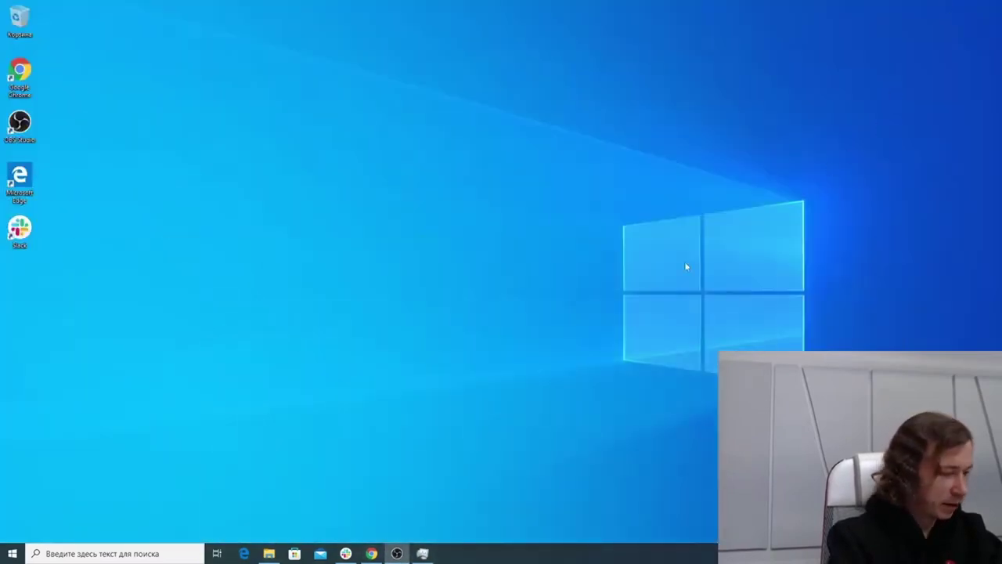
key("super")
type("sprut")
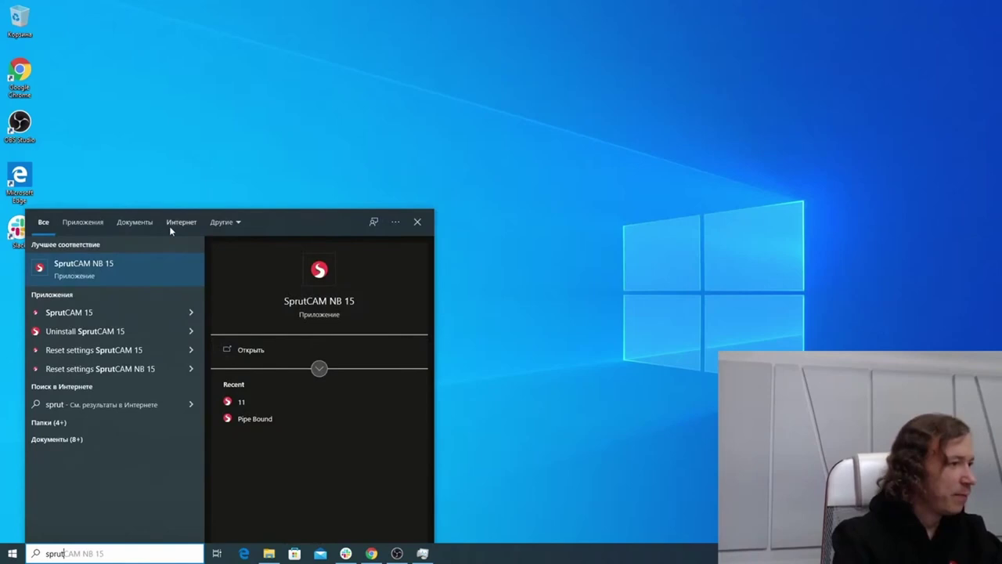
left_click(137, 266)
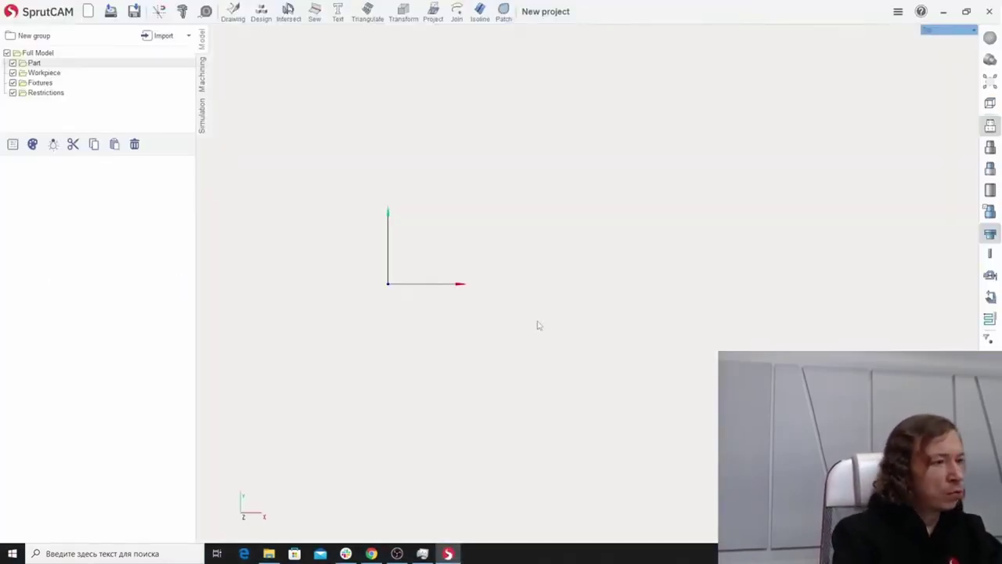
Import the model EDM.3dm from the WireEDM folder in Models (Common) into the part.
middle_click_drag(541, 296, 537, 308)
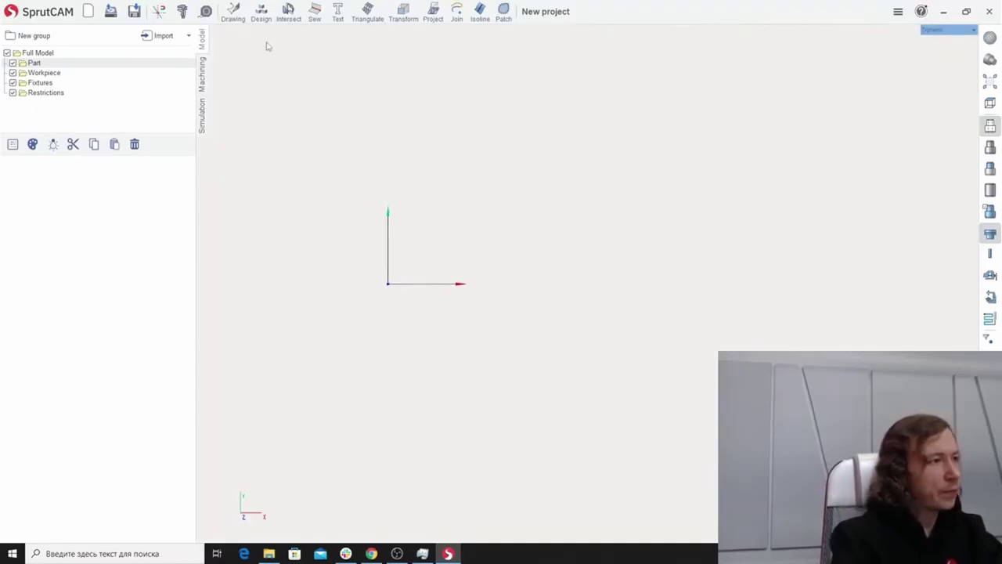
left_click(165, 36)
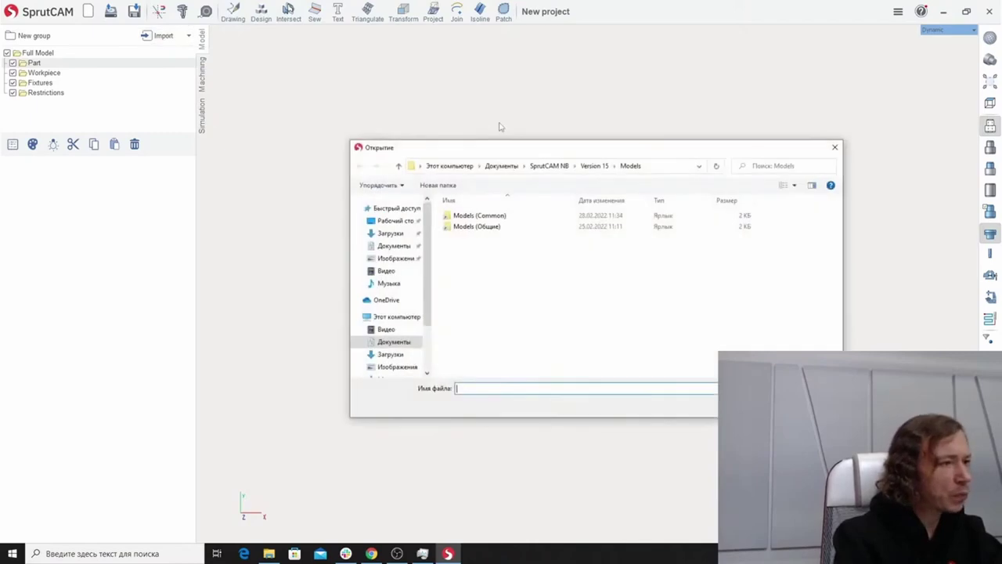
double_click(479, 216)
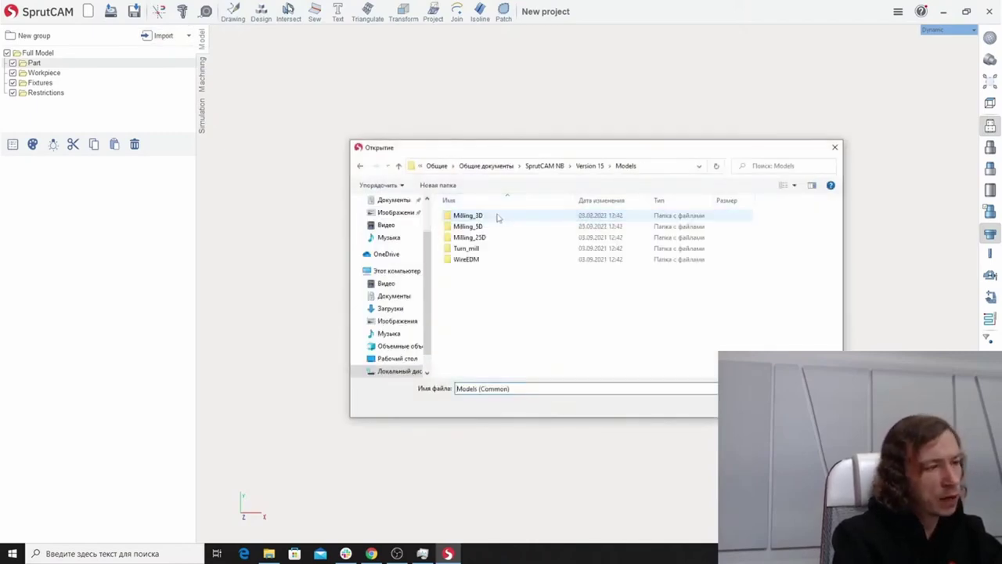
double_click(480, 261)
left_click(496, 220)
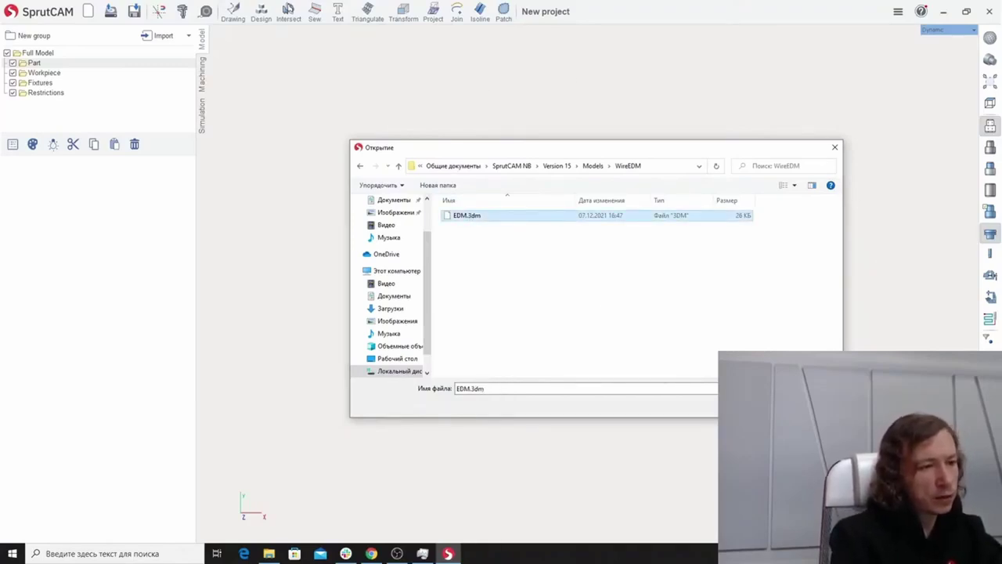
left_click(758, 405)
scroll(458, 305, "down", 5)
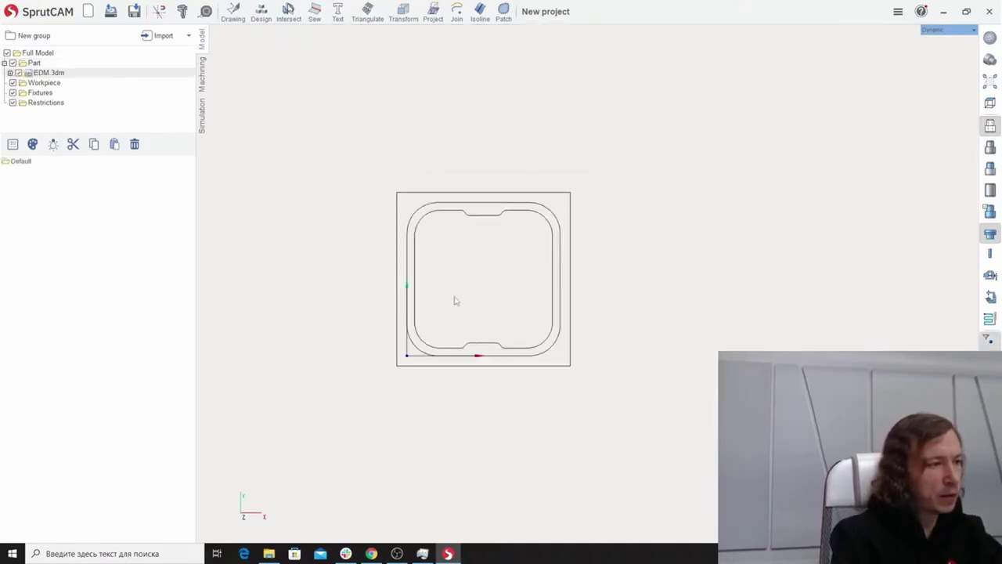
Convert the imported flat EDM.3dm contours to a design.
middle_click_drag(456, 302, 432, 235)
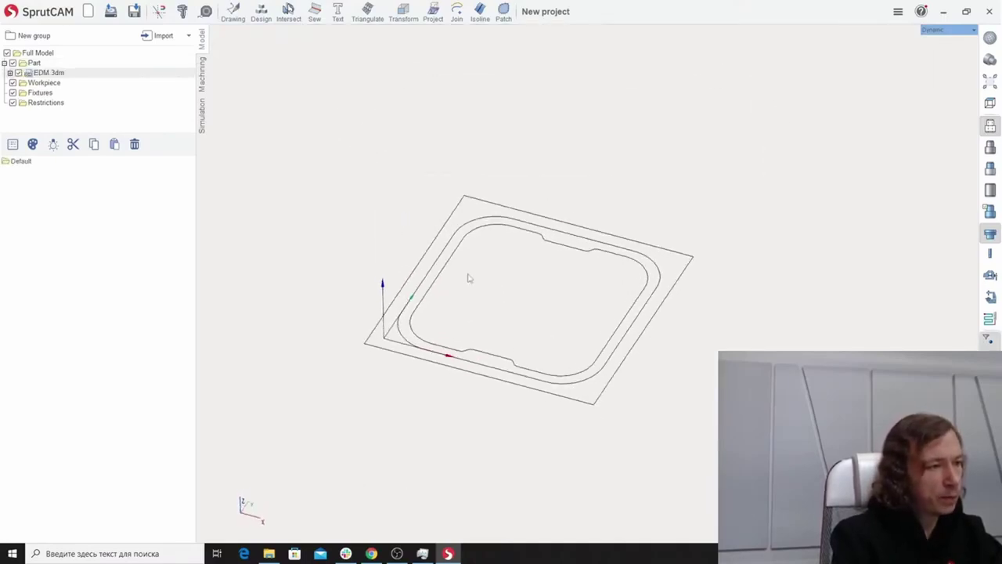
scroll(470, 274, "up", 1)
middle_click(485, 292)
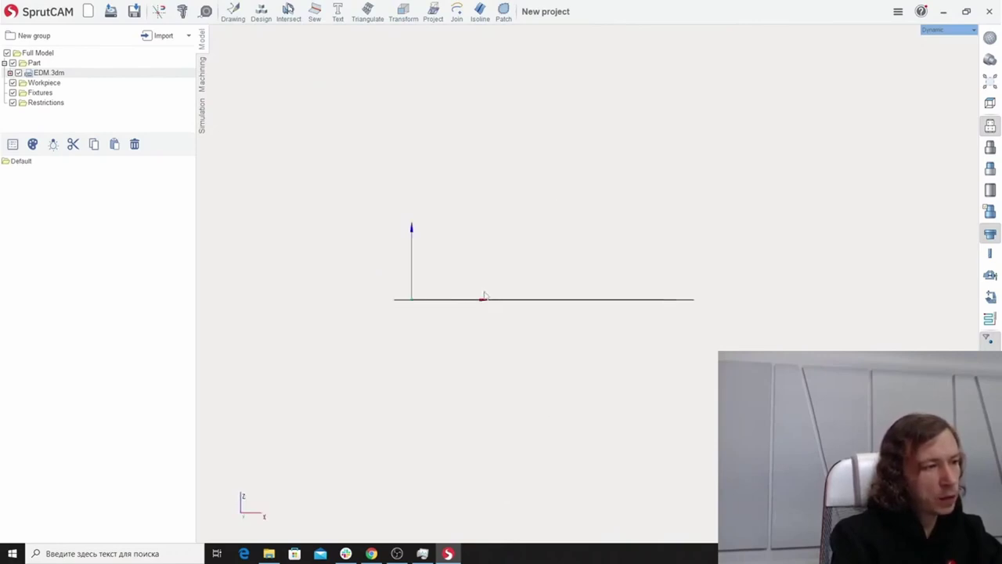
middle_click_drag(485, 292, 467, 357)
middle_click(483, 282)
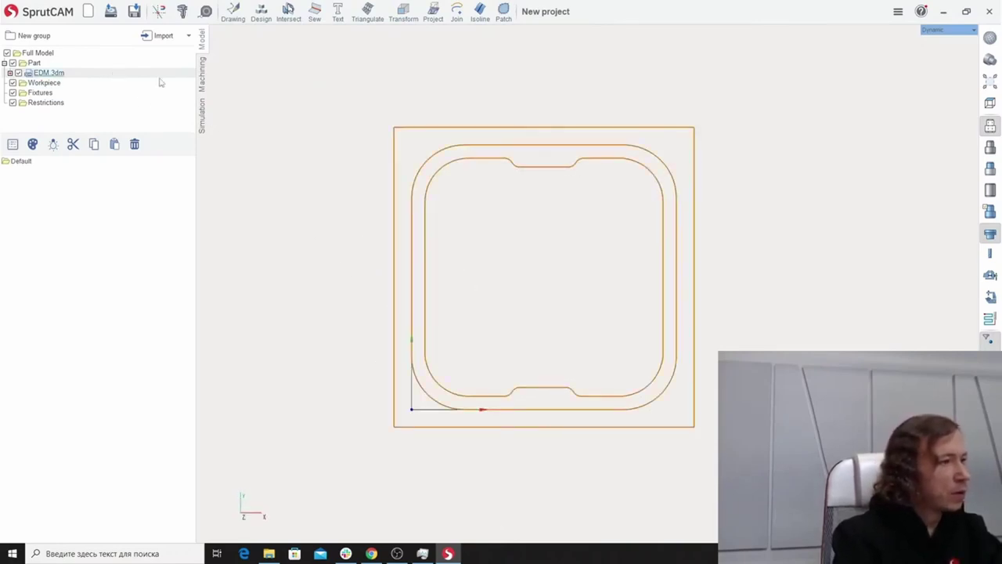
middle_click_drag(355, 200, 347, 164)
right_click(94, 76)
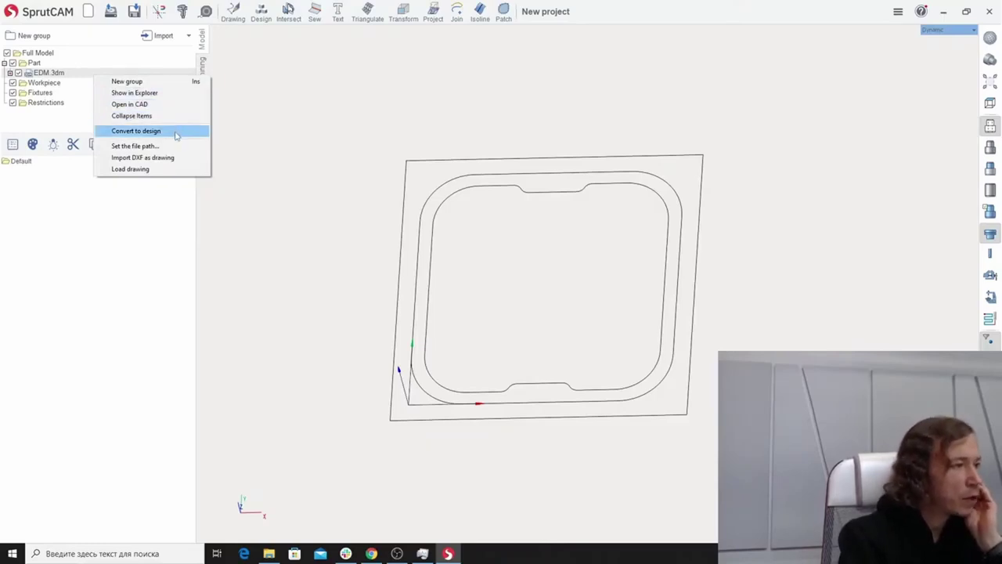
left_click(178, 133)
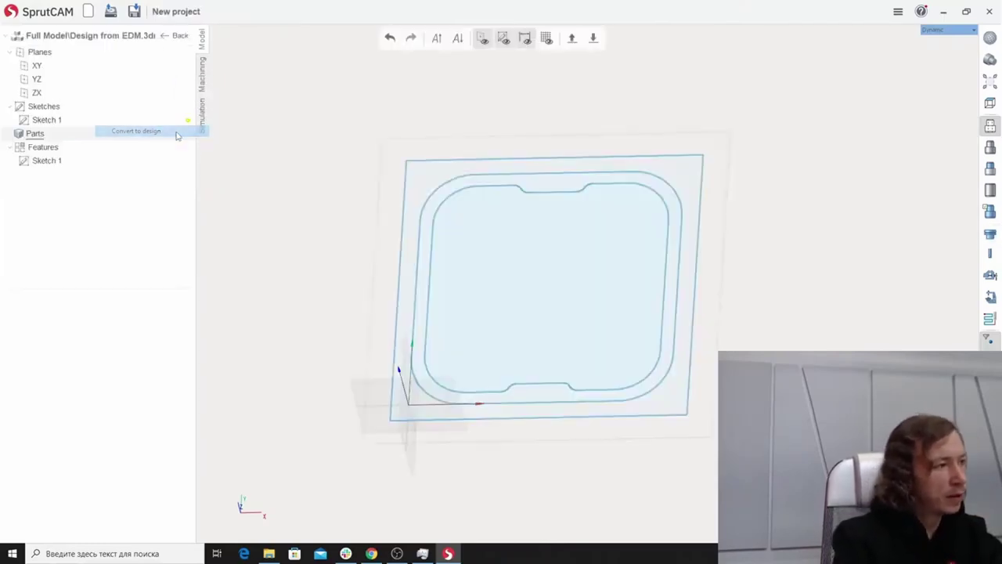
Extrude the three nested sketch contours freehand into a square base, a taller rounded boss and an inner pocket with its floor at about 22 mm.
middle_click_drag(318, 210, 359, 184)
scroll(336, 139, "down", 3)
scroll(333, 141, "up", 3)
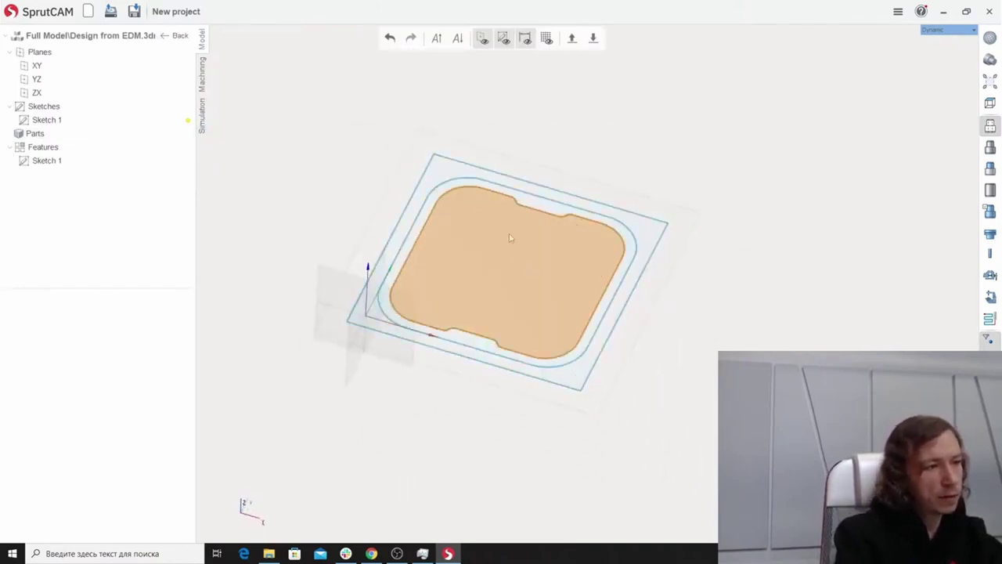
left_click(574, 190)
middle_click_drag(589, 192, 591, 170)
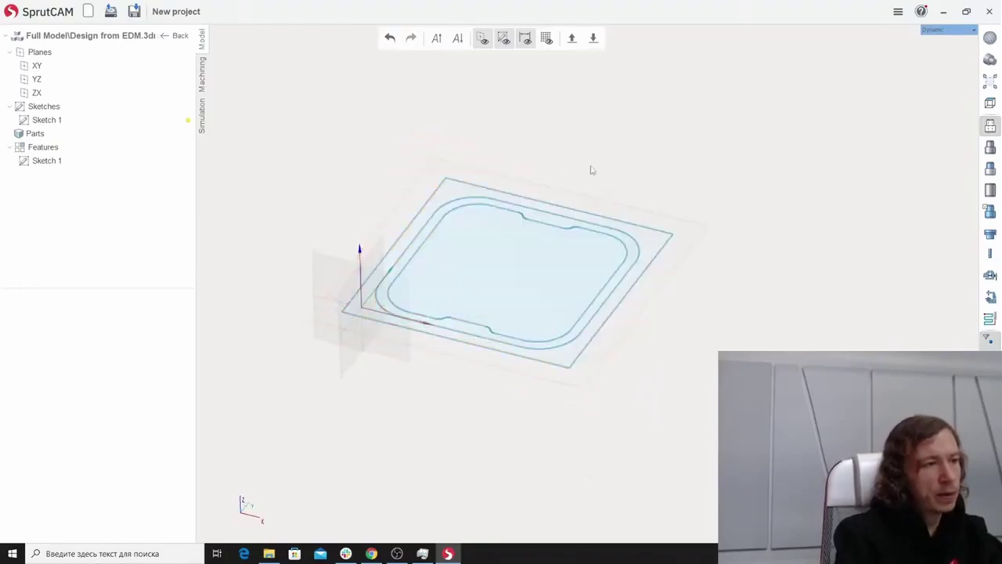
scroll(713, 235, "up", 1)
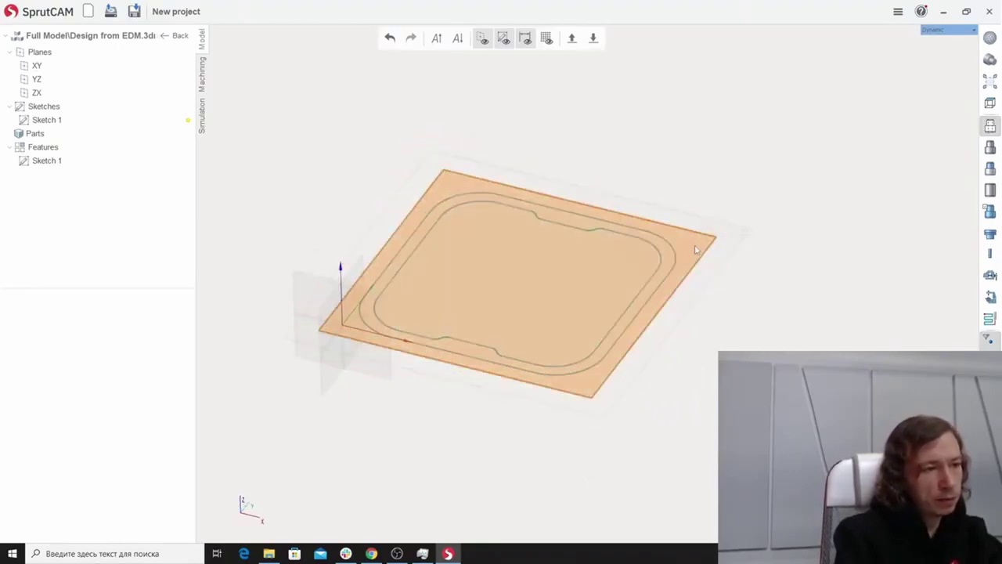
mouse_move(694, 256)
left_mouse_down()
mouse_move(688, 186)
mouse_move(652, 125)
left_mouse_up()
left_click_drag(570, 127, 581, 176)
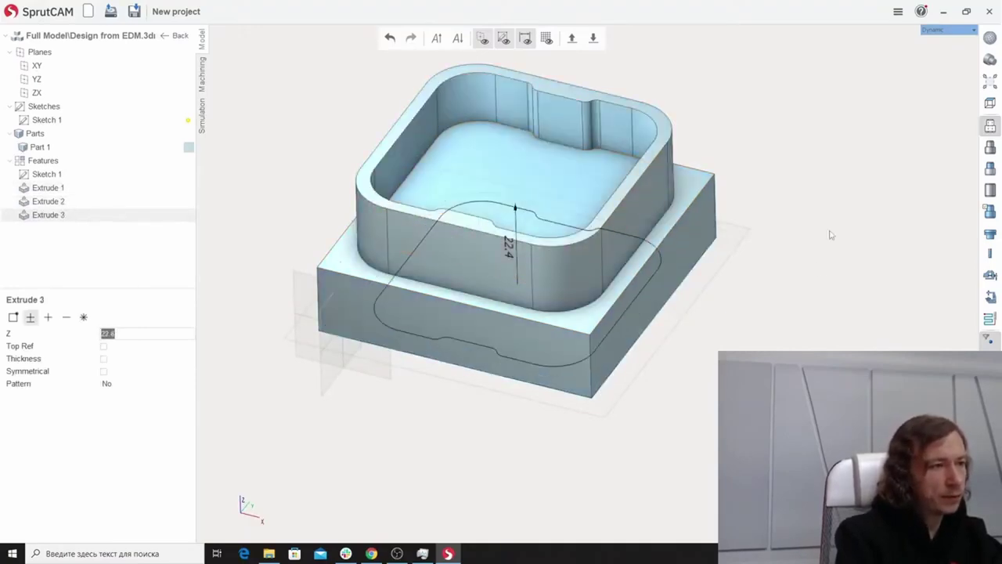
left_click(817, 223)
mouse_move(818, 223)
middle_mouse_down()
mouse_move(815, 313)
mouse_move(816, 237)
middle_mouse_up()
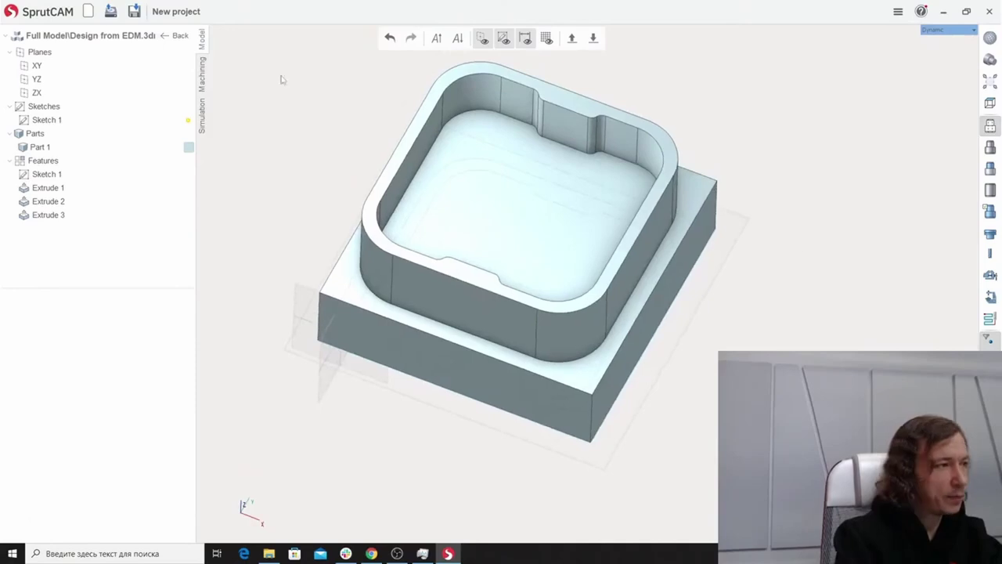
Leave the design and add a 3D roughing waterline operation for machining the new part.
left_click(172, 38)
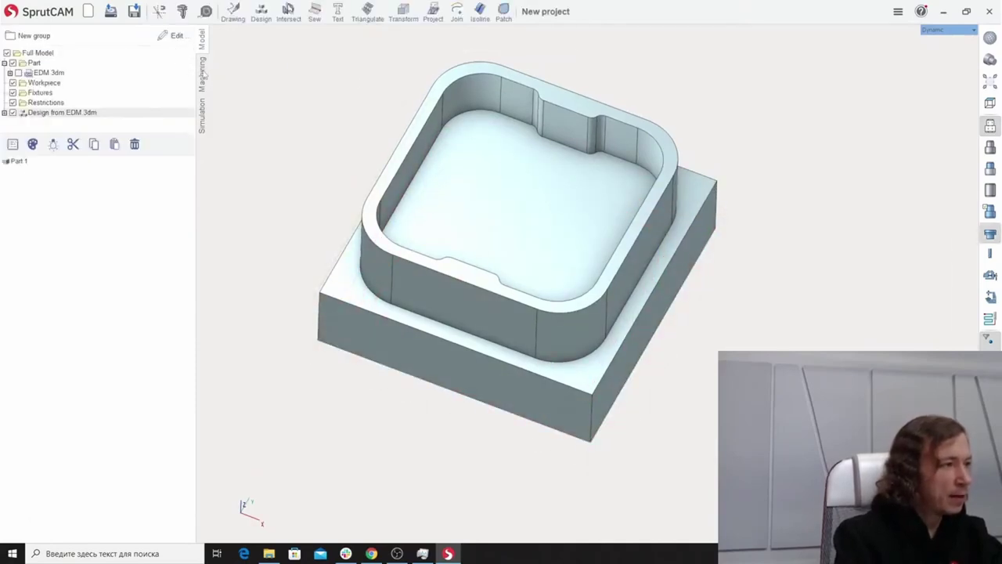
left_click(202, 73)
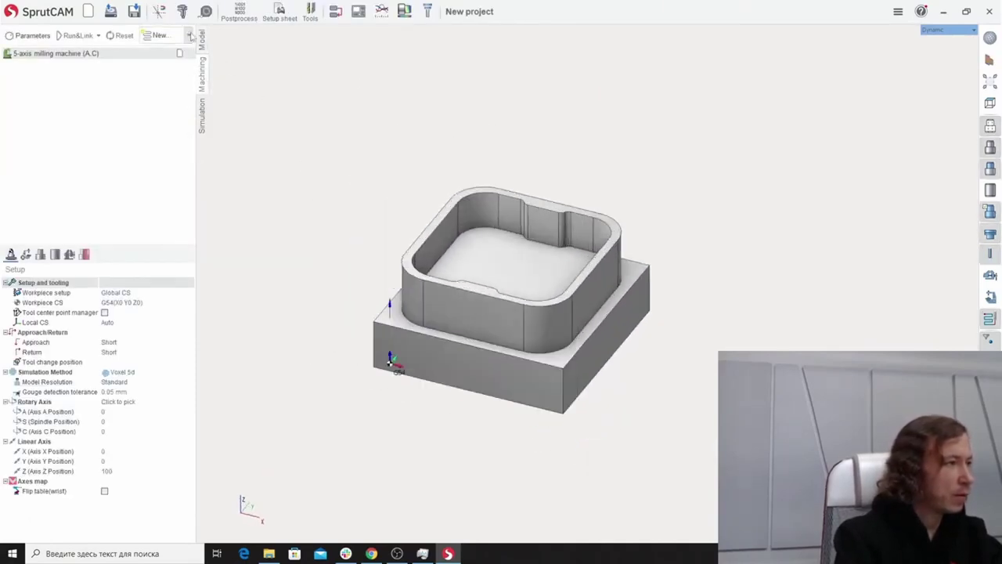
left_click(190, 36)
mouse_move(188, 106)
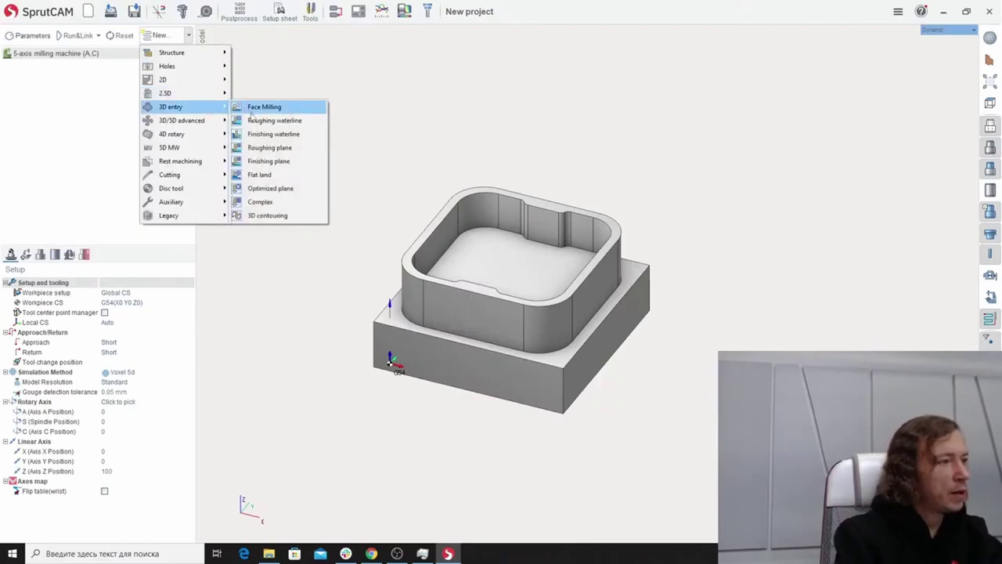
left_click(252, 119)
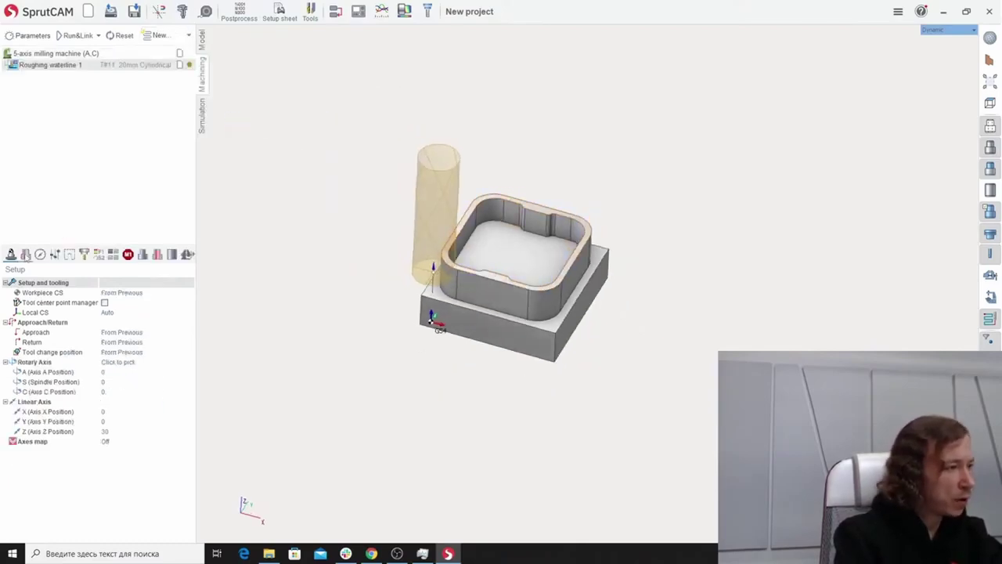
Set the diameter of the roughing operation's cylindrical mill to 15 mm.
left_click(83, 255)
left_click(149, 322)
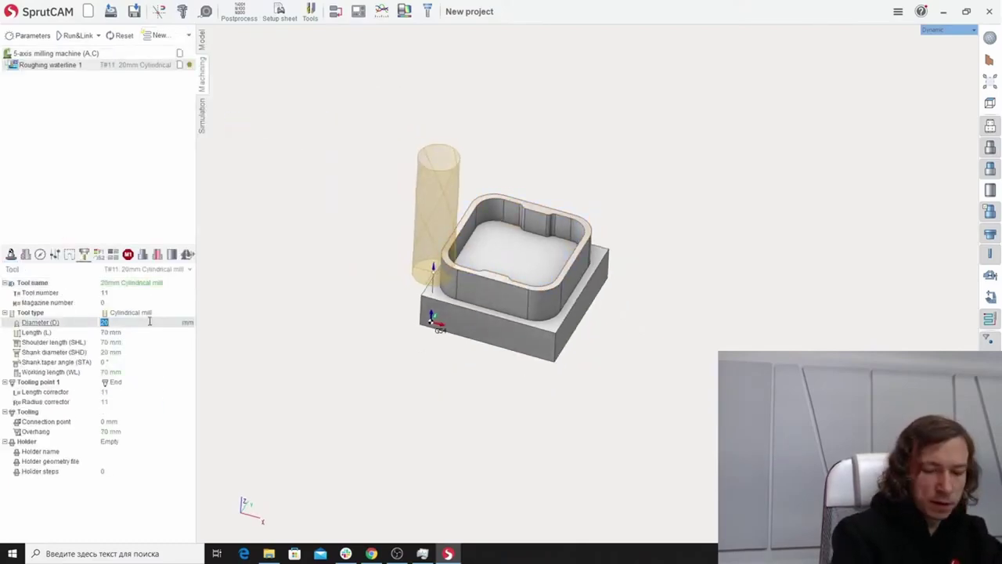
type("15")
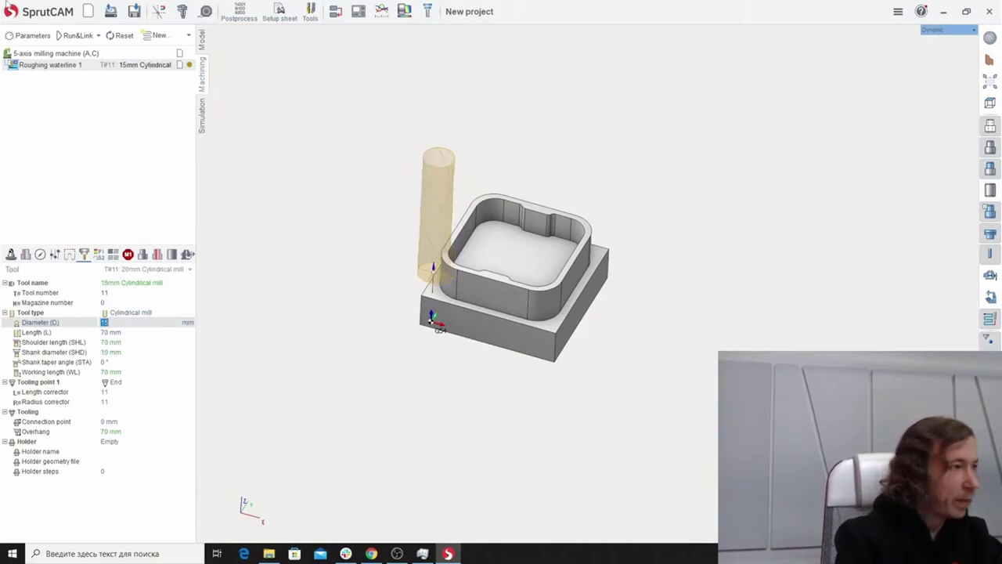
Hide the full model in the machining view and move the design made from EDM.3dm into the Part folder.
key("Return")
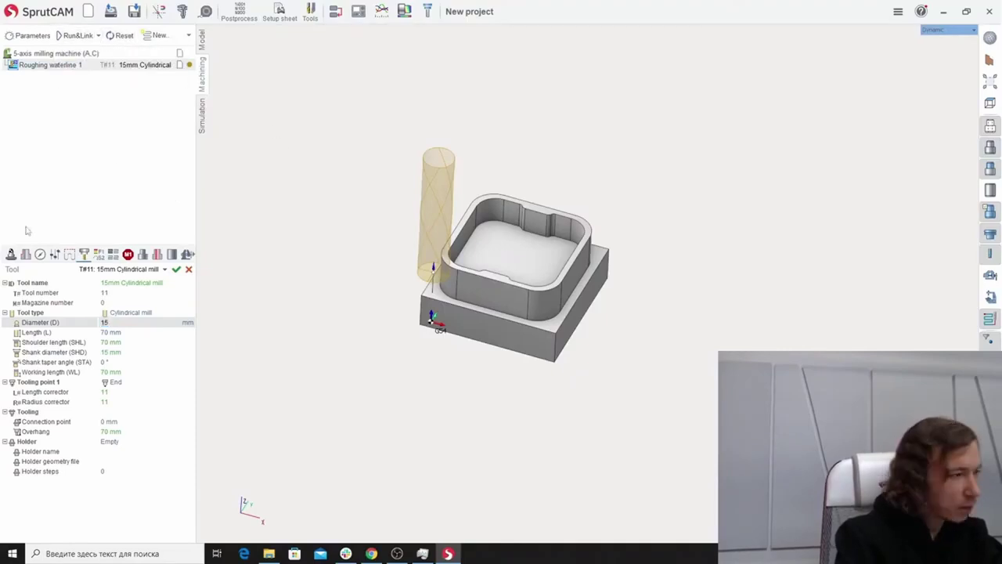
left_click(39, 255)
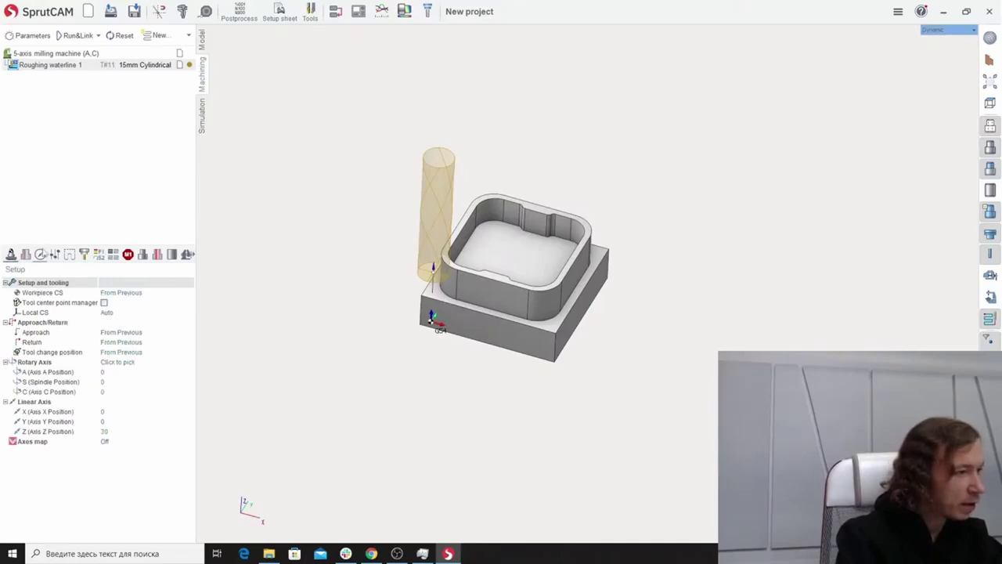
left_click(989, 125)
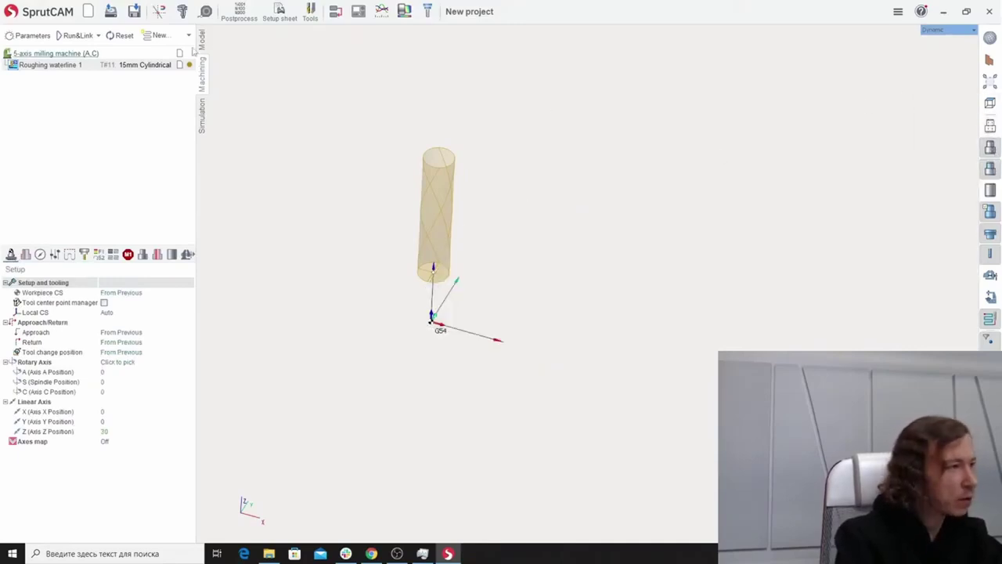
left_click(201, 40)
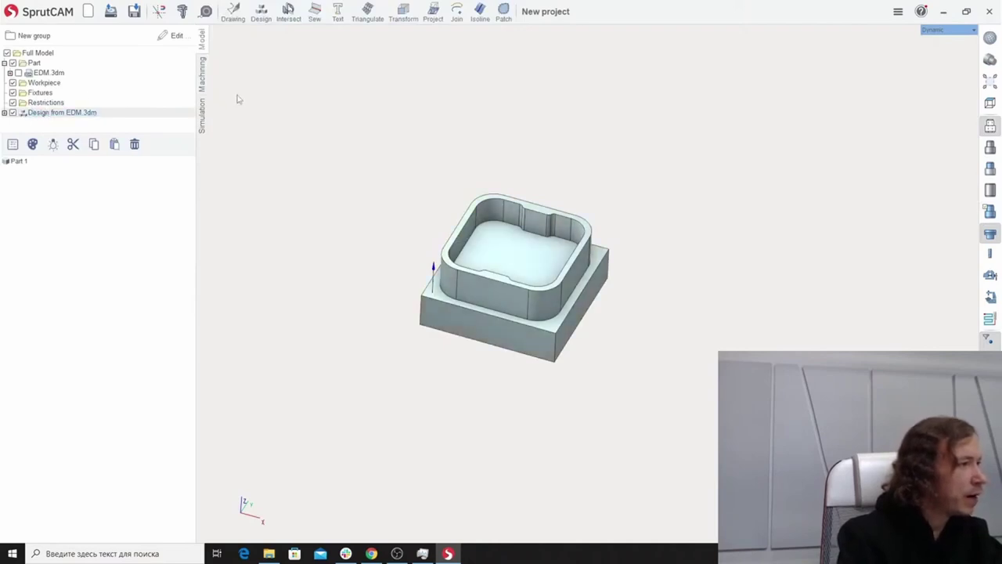
left_click_drag(52, 118, 56, 73)
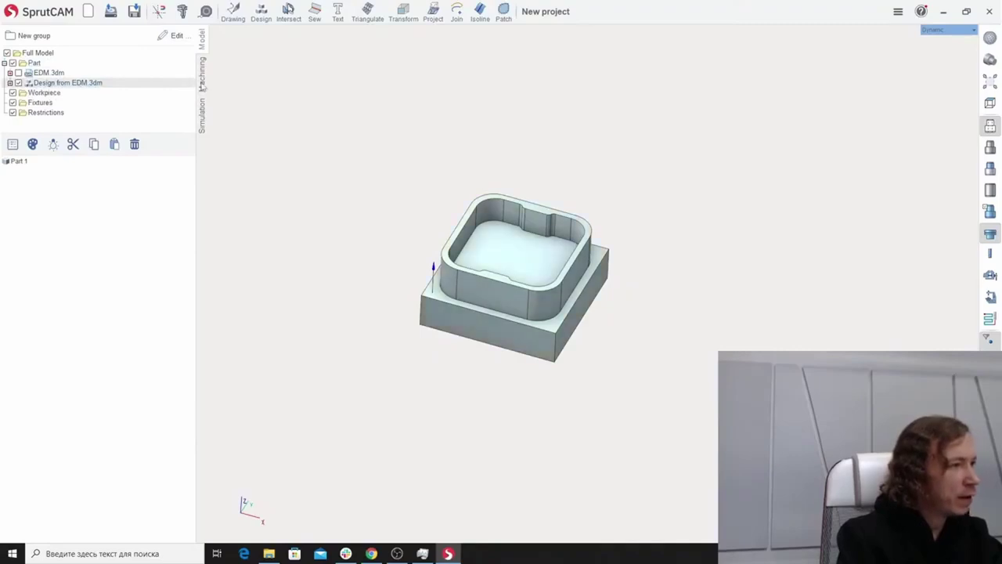
Calculate the roughing waterline toolpath on the part and bring the operation up in simulation.
left_click(201, 74)
scroll(460, 205, "up", 3)
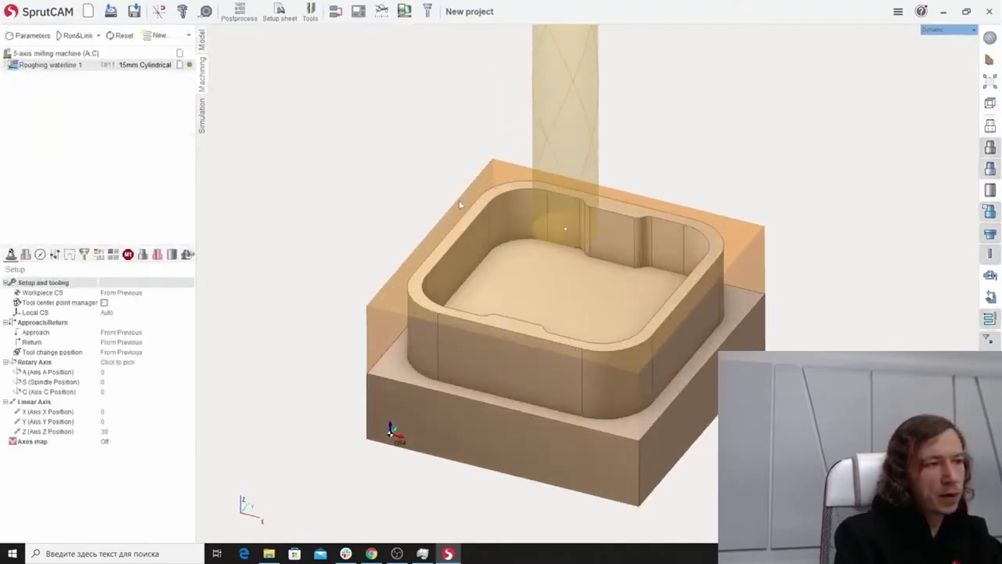
left_click(77, 36)
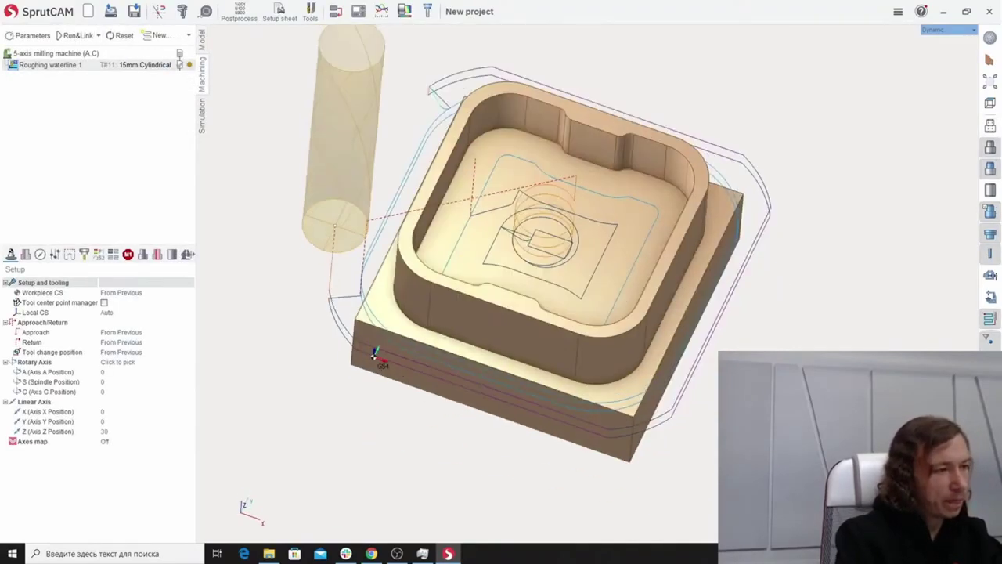
scroll(358, 210, "down", 2)
left_click(201, 116)
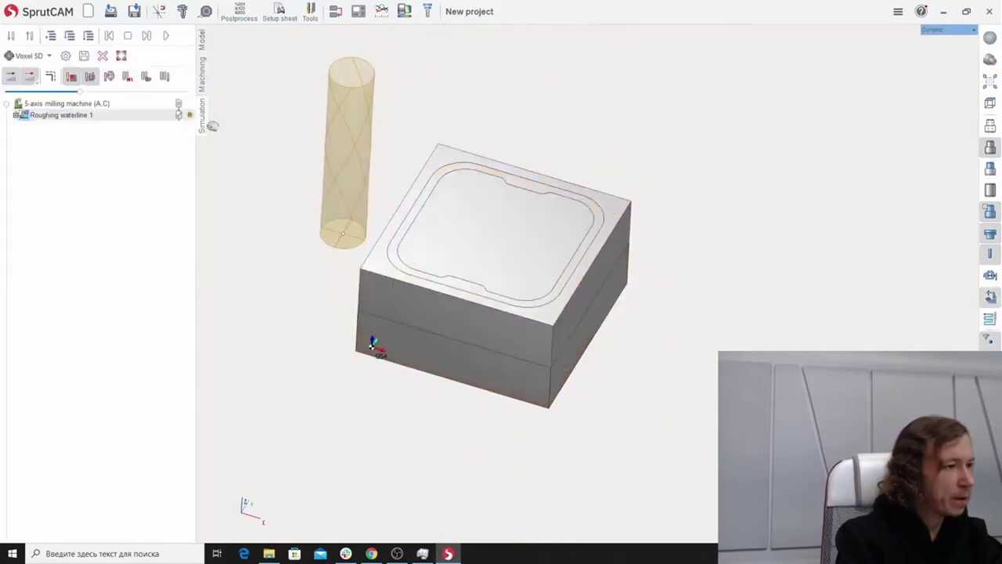
Reopen the design from EDM.3dm for editing and open its Sketch 1 in plan view.
left_click(206, 47)
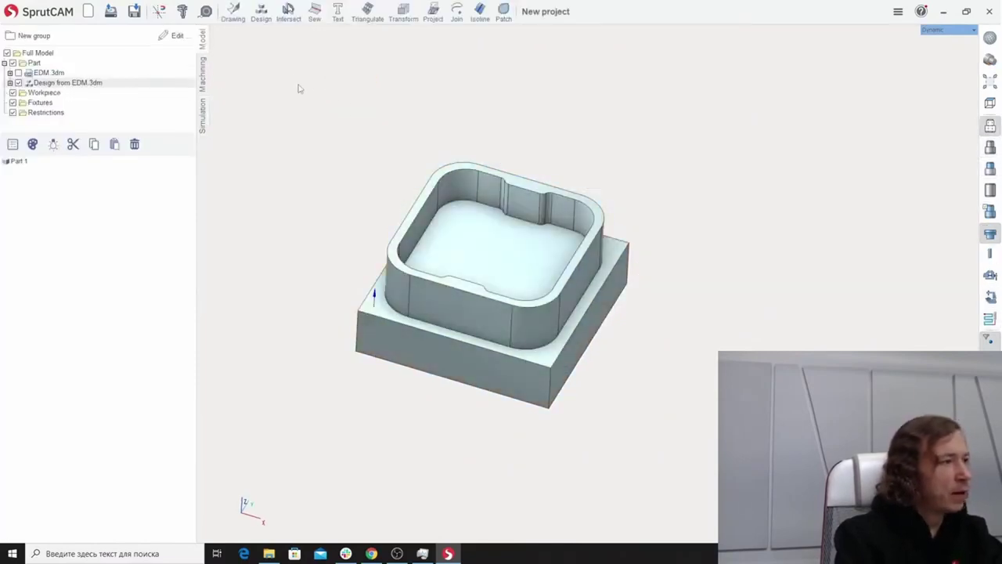
left_click(174, 35)
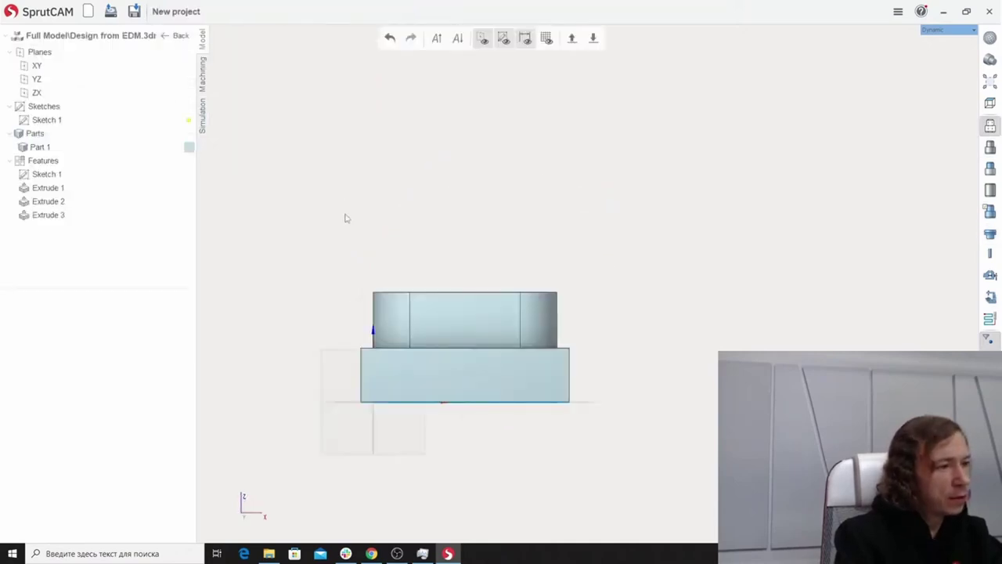
middle_click_drag(408, 173, 509, 354)
middle_click_drag(569, 377, 524, 419)
scroll(524, 419, "down", 6)
scroll(553, 249, "up", 2)
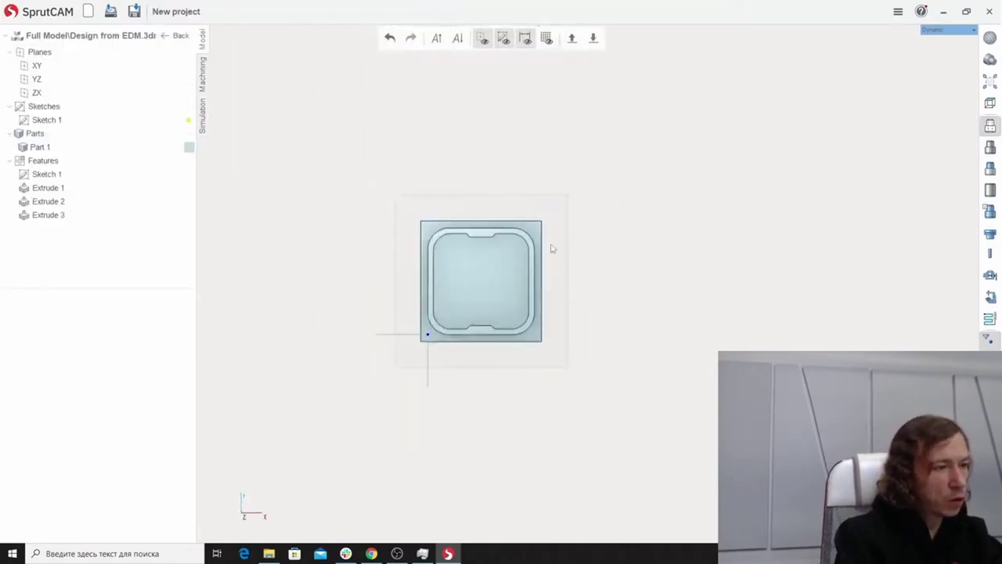
double_click(551, 198)
scroll(580, 250, "up", 4)
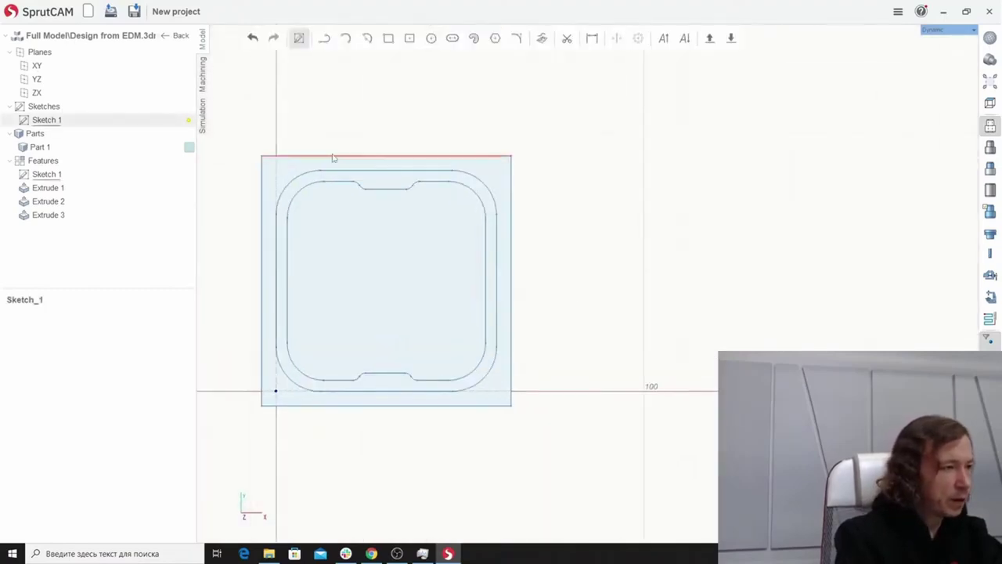
Offset the four sides of the sketch's outer square outward by about 5.5 mm and leave the sketch.
left_click(333, 157)
left_click(261, 278)
left_click(383, 406)
left_click(510, 241)
scroll(625, 242, "down", 3)
scroll(588, 211, "up", 2)
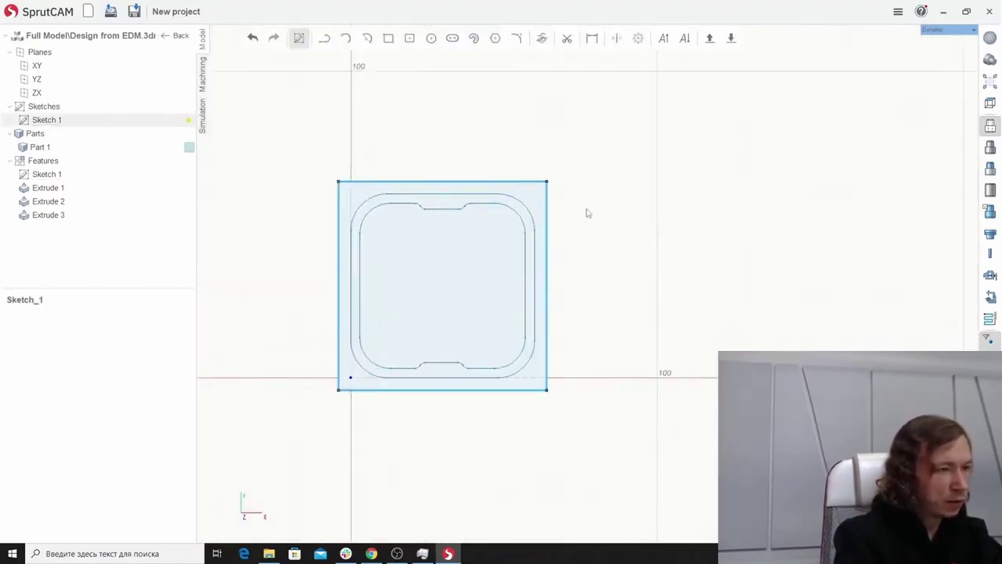
left_click_drag(548, 215, 567, 226)
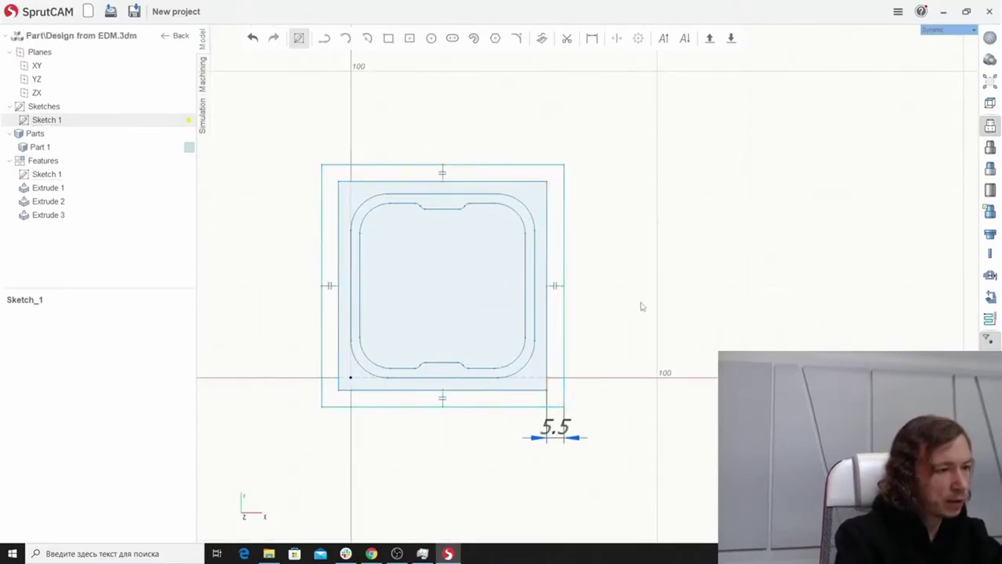
mouse_move(642, 306)
middle_mouse_down()
mouse_move(630, 232)
mouse_move(616, 241)
mouse_move(620, 305)
mouse_move(621, 244)
middle_mouse_up()
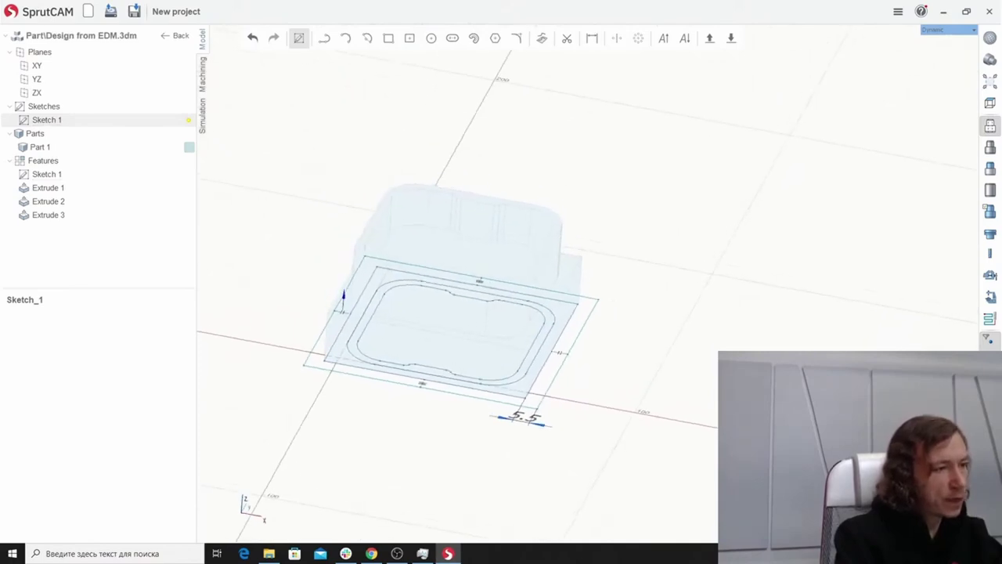
left_click(298, 39)
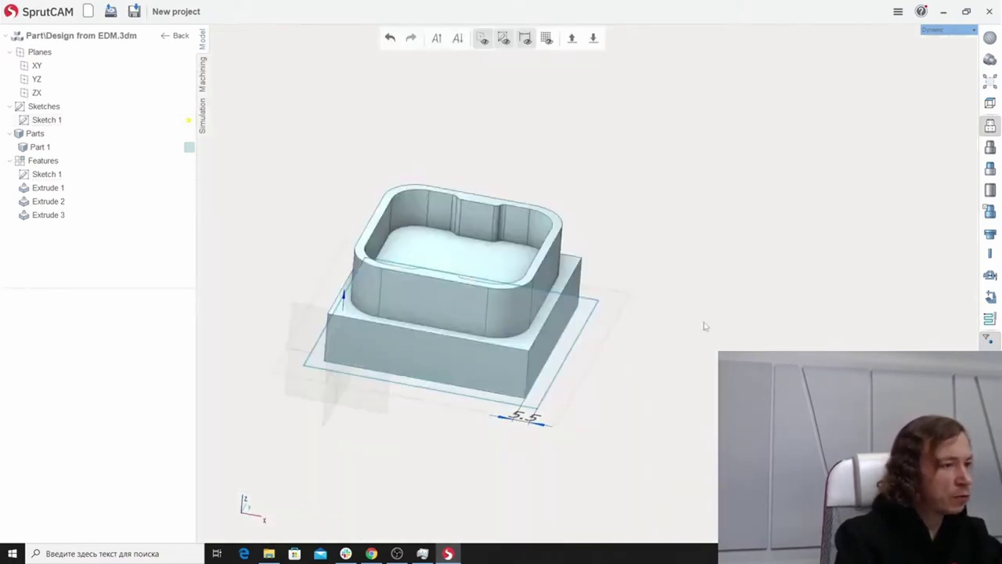
Extrude the offset square as a separate part, referenced to the boss's top edge with a 3 mm allowance above it.
left_click(573, 334)
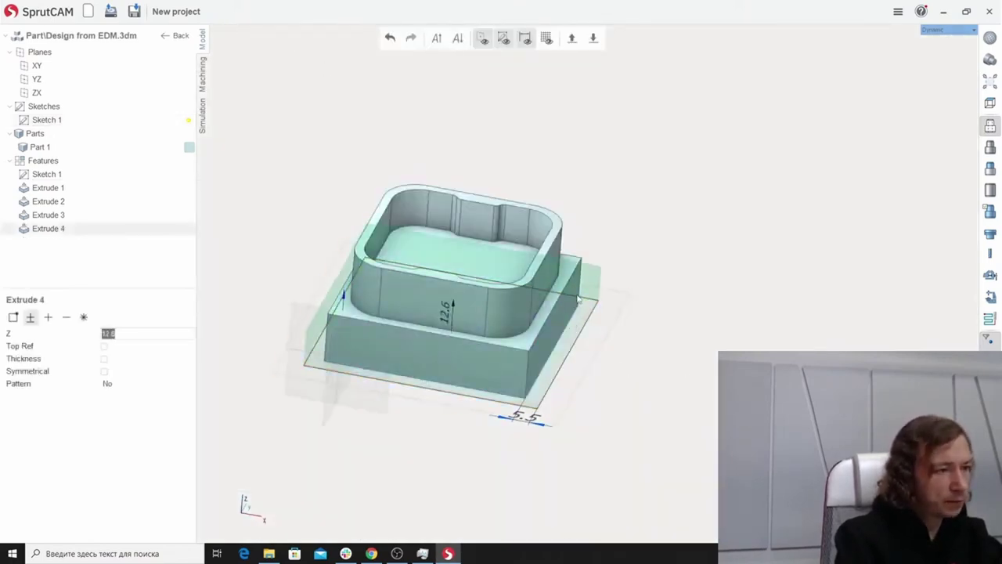
left_click(558, 227)
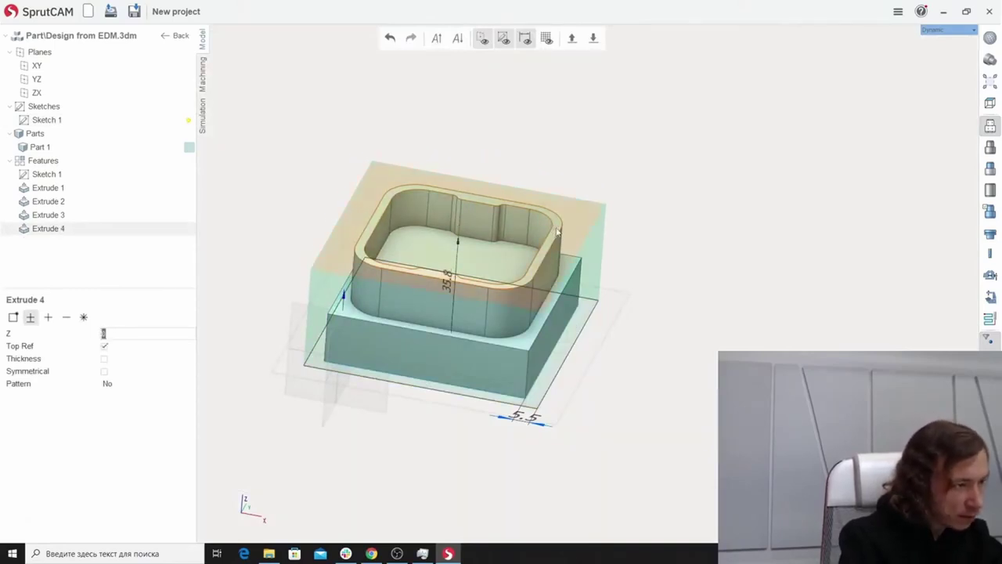
left_click(558, 231)
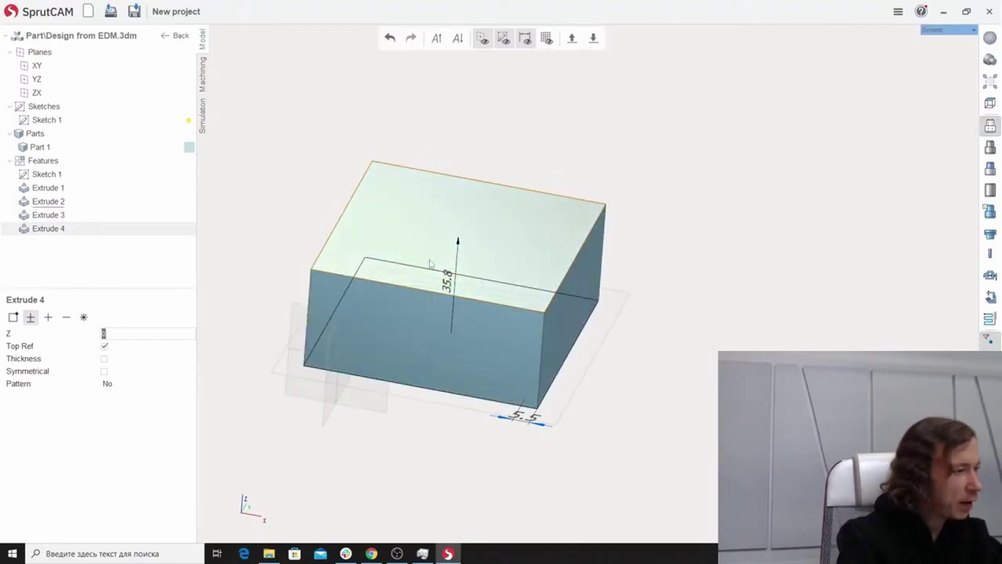
left_click(141, 329)
type("3")
key("Return")
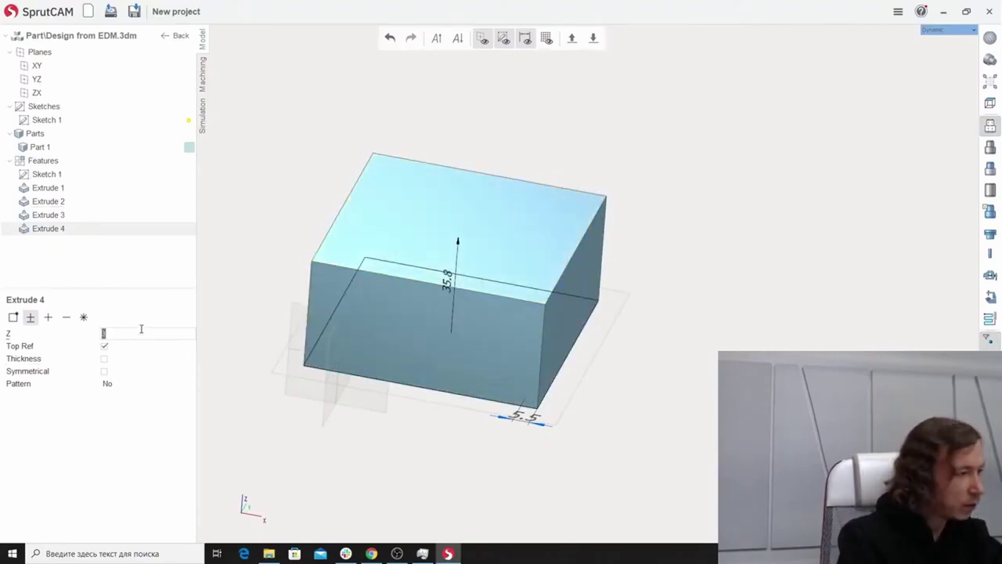
left_click(13, 318)
Rename the newly extruded block, Part 2, as Workpiece.
left_click(128, 160)
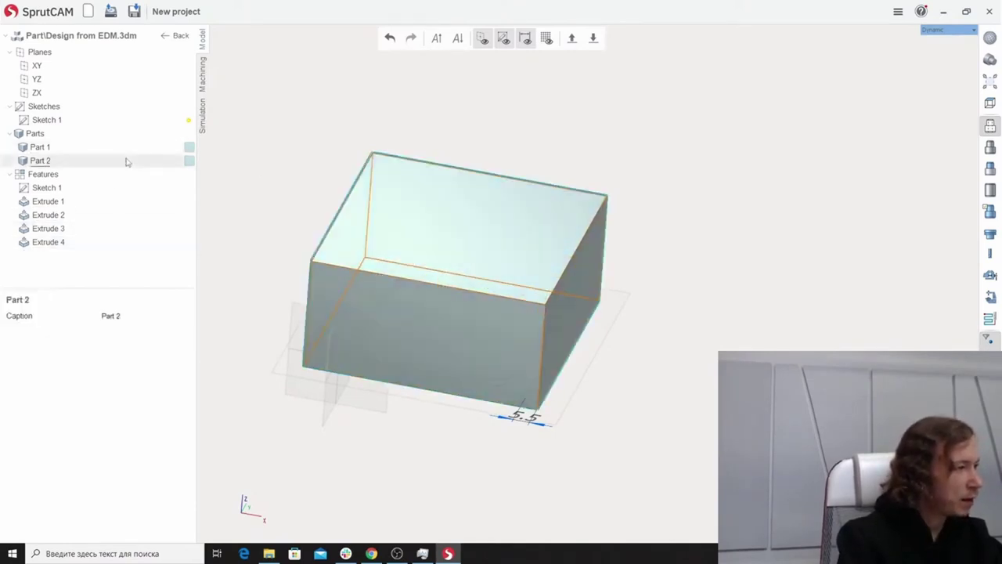
left_click(139, 318)
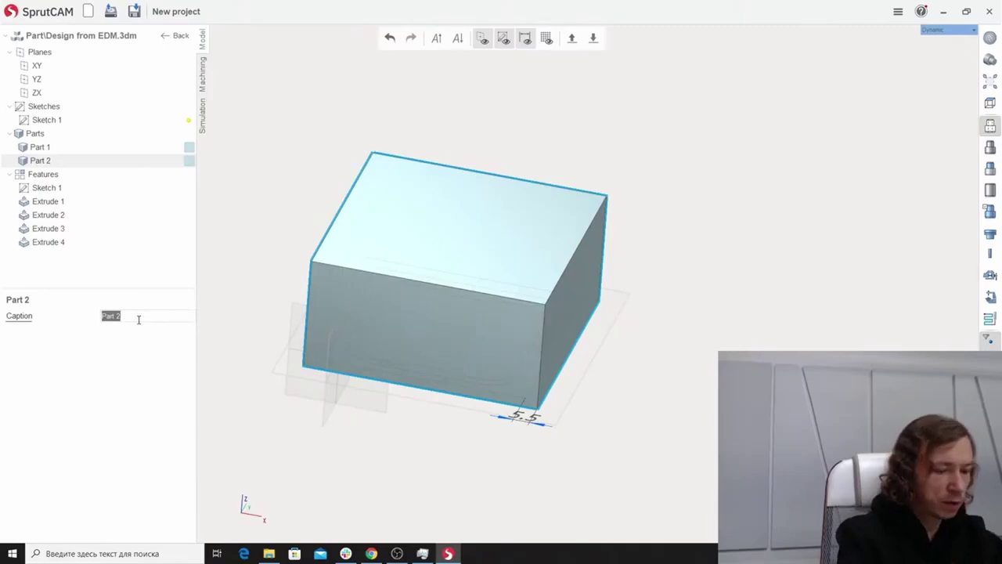
type("Workpiece")
key("Return")
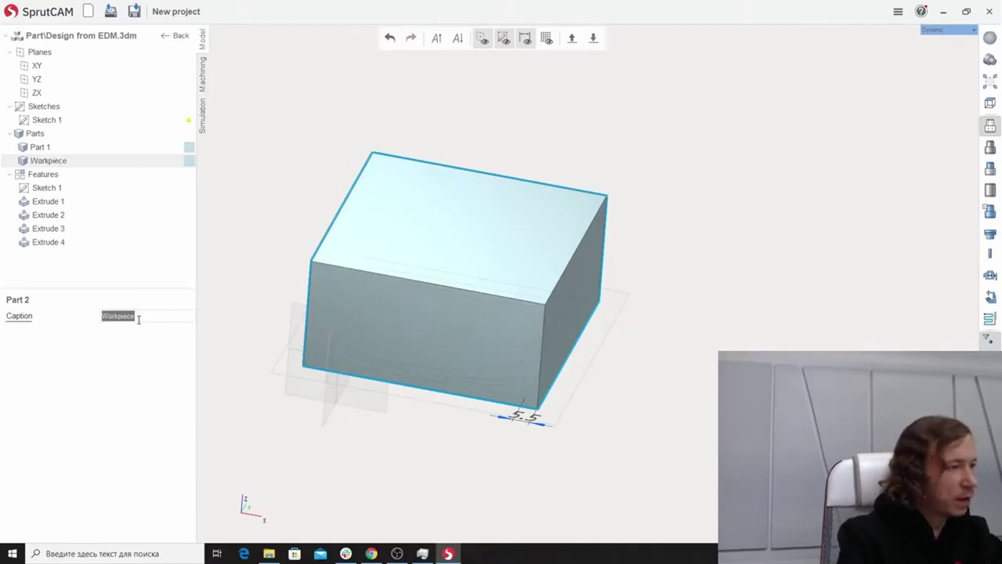
left_click(246, 194)
Round all four corners of the sketch's offset square with a radius of about 3.4 mm and leave the sketch.
middle_click_drag(640, 252, 645, 287)
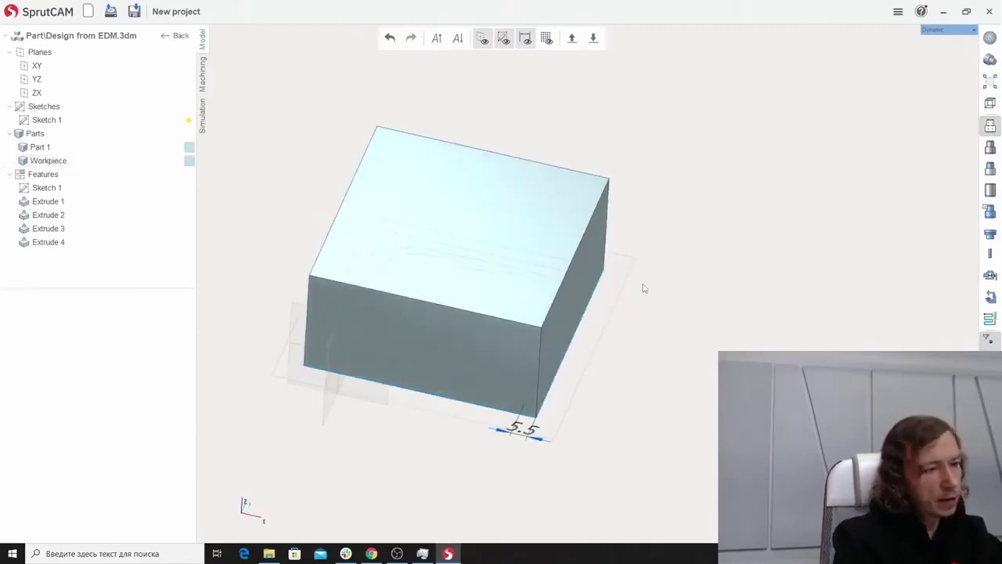
double_click(646, 290)
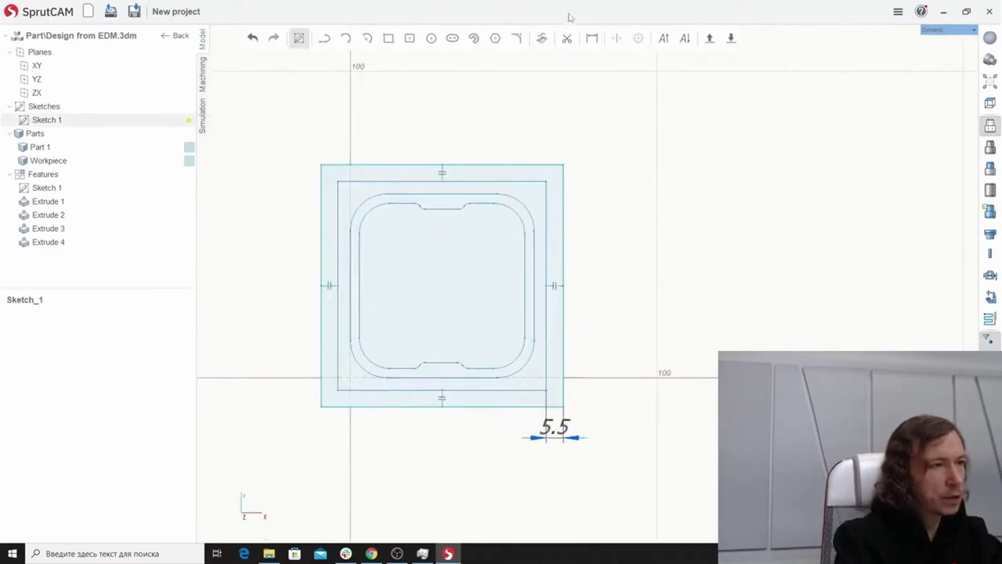
left_click(517, 38)
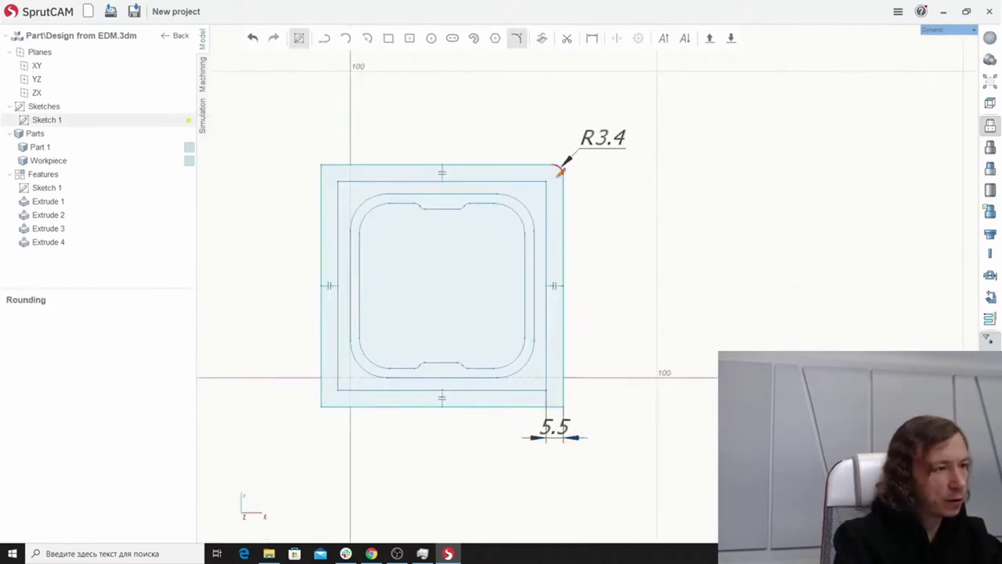
left_click(561, 171)
left_click(325, 168)
left_click(324, 402)
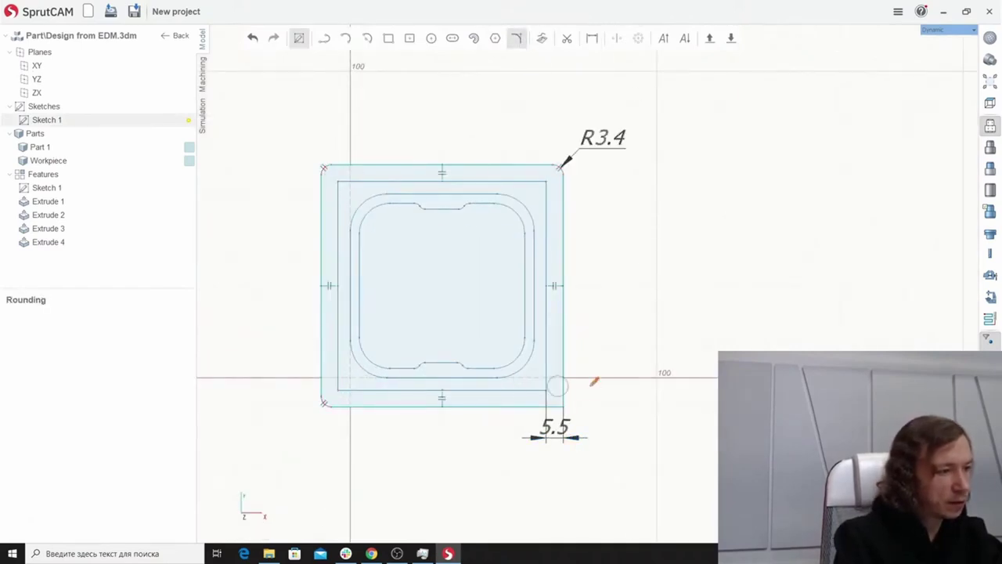
left_click(558, 400)
key("Escape")
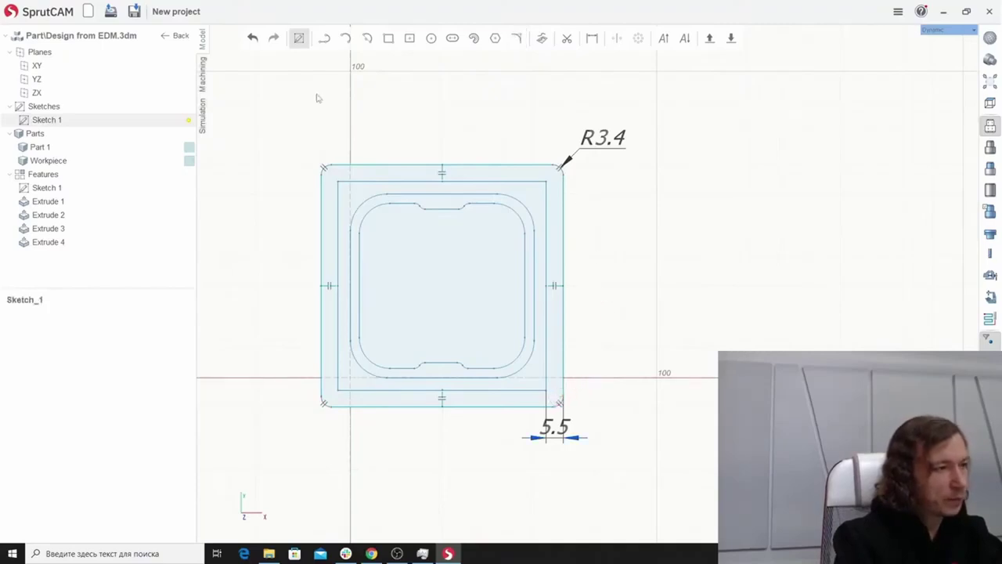
left_click(300, 39)
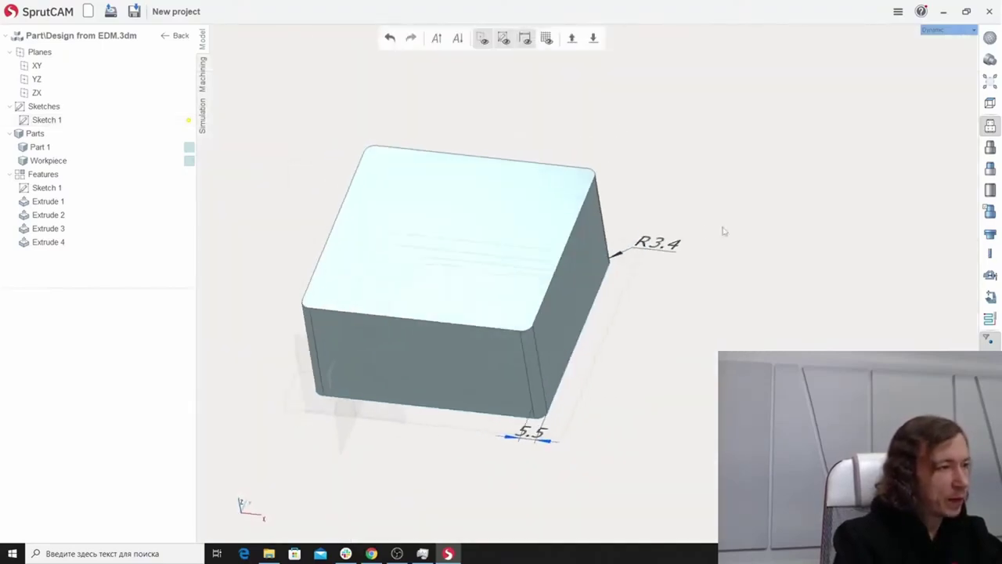
Assign the design's Workpiece solid as the 5-axis milling machine's workpiece and reselect the roughing waterline operation.
left_click(204, 76)
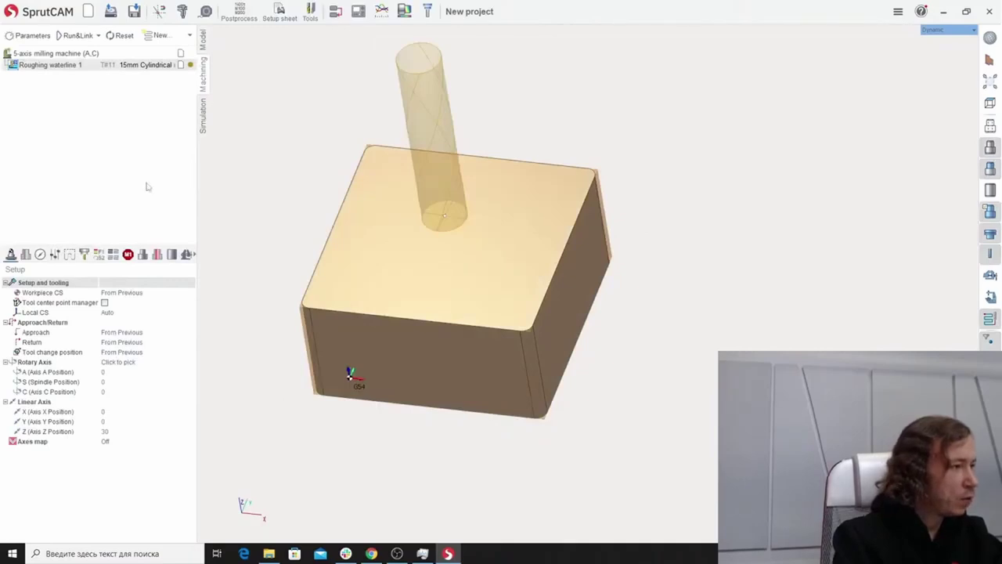
left_click(78, 54)
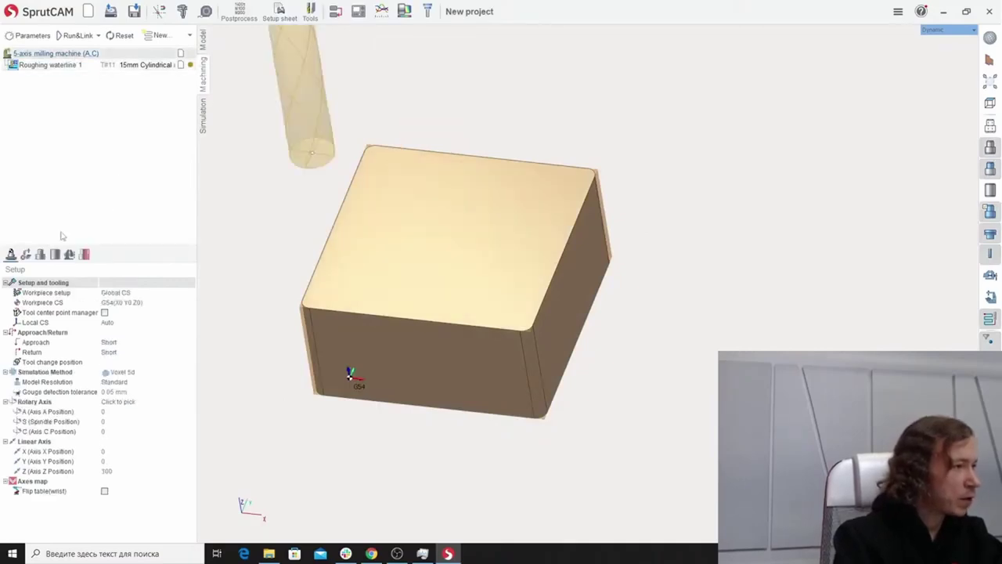
left_click(54, 256)
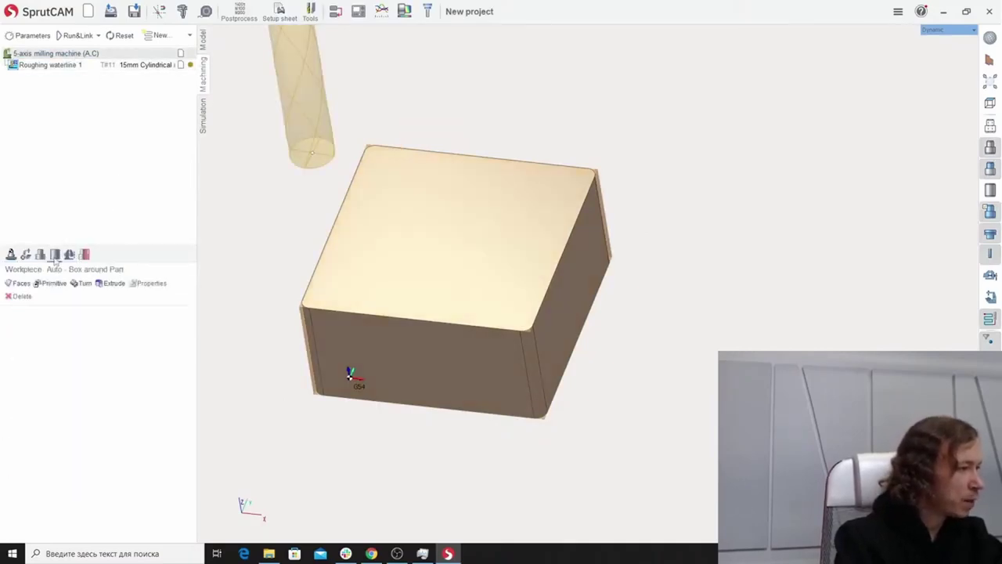
left_click(23, 287)
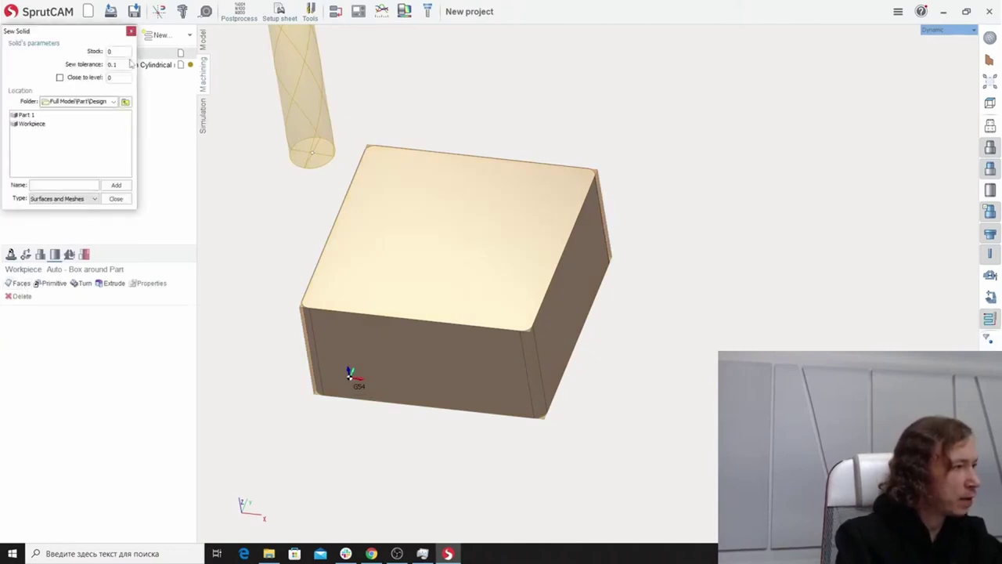
left_click(34, 125)
left_click(114, 185)
left_click(115, 199)
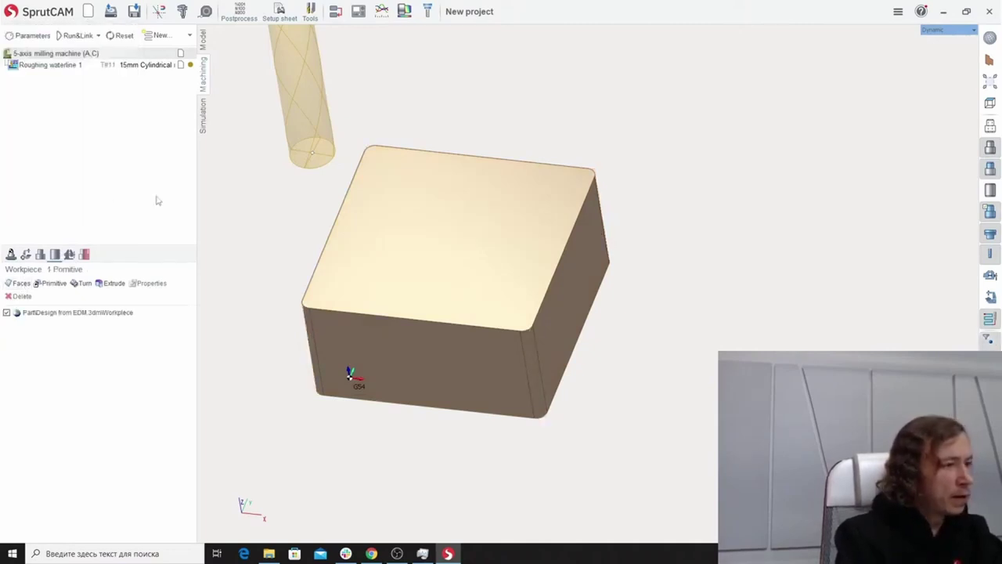
left_click(50, 65)
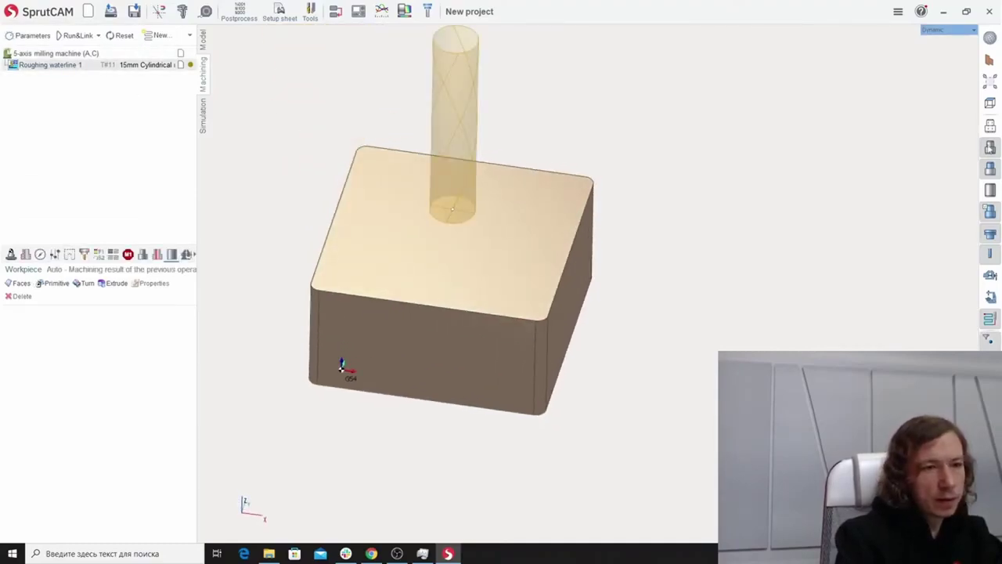
Remove the whole Part folder from the 5-axis milling machine's part definition.
left_click(203, 47)
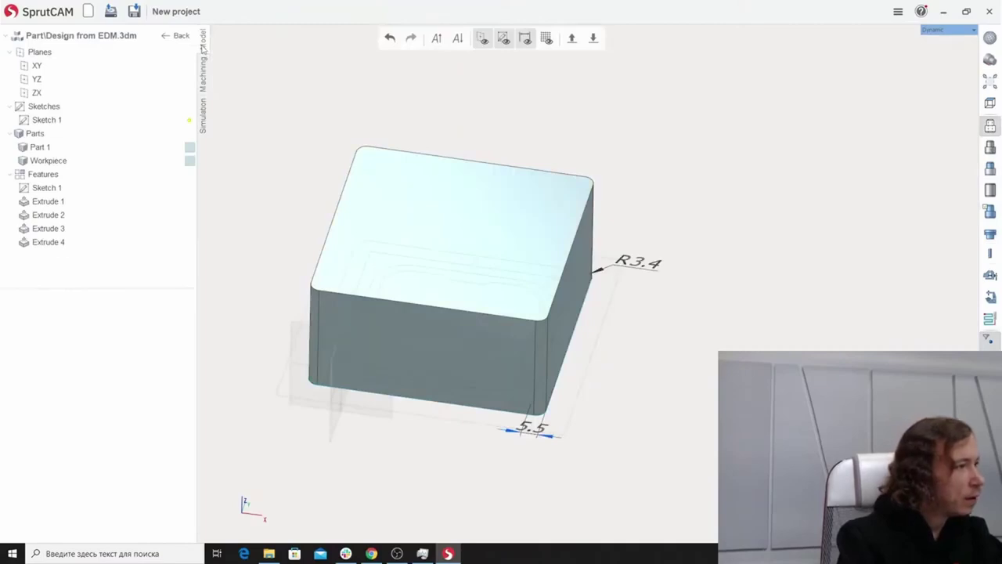
left_click(203, 72)
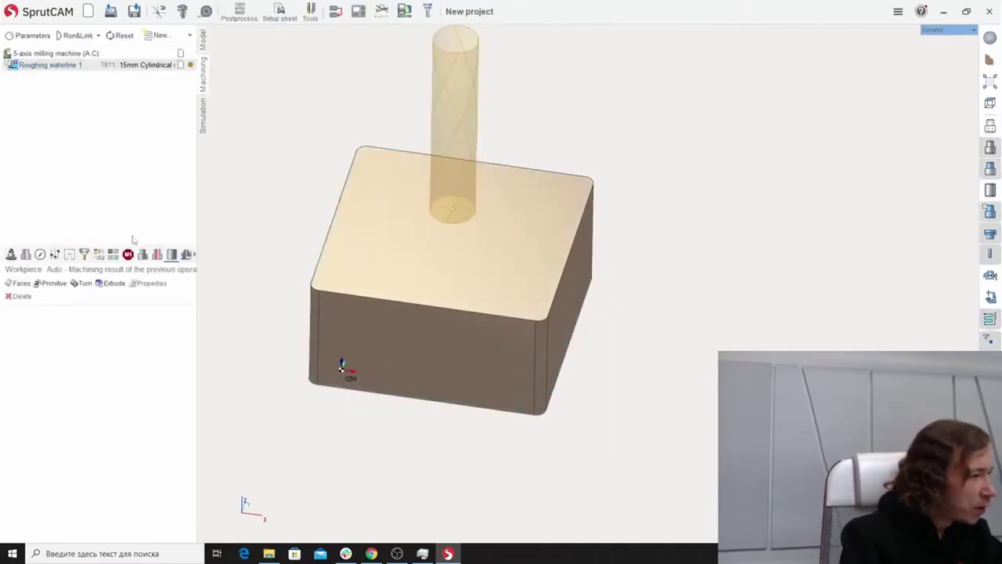
left_click(142, 256)
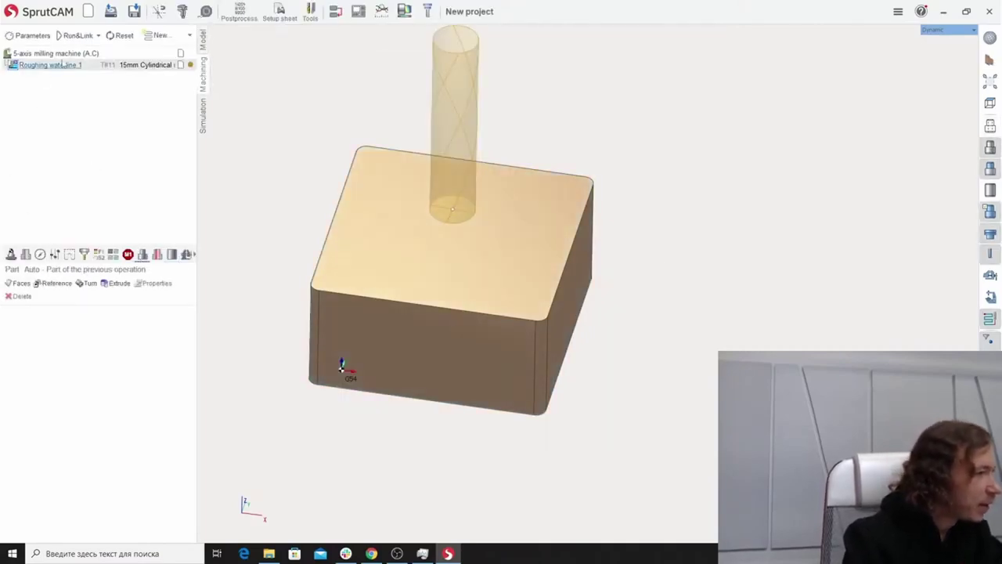
left_click(47, 53)
left_click(27, 313)
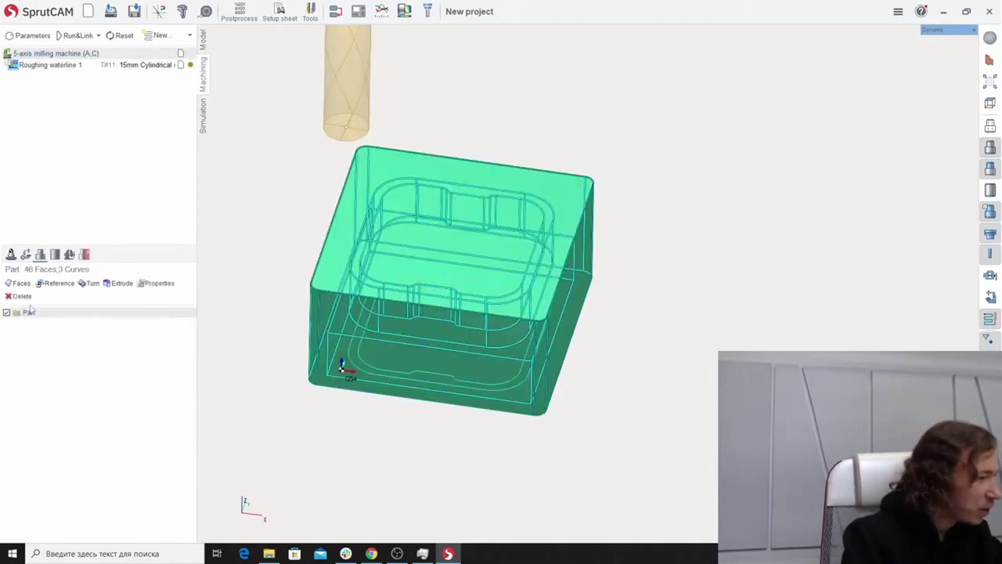
middle_click_drag(308, 255, 314, 185)
scroll(273, 286, "up", 2)
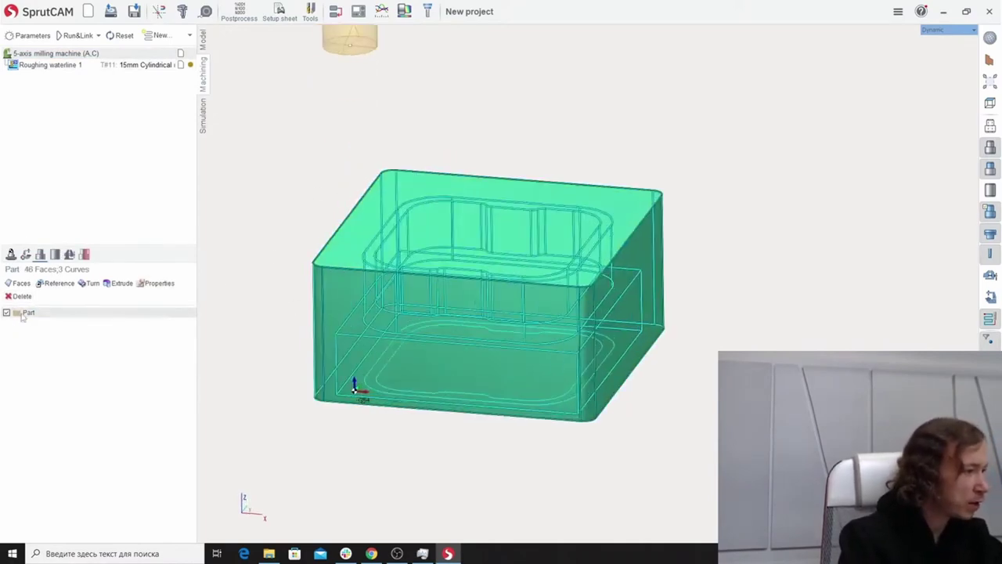
left_click(20, 296)
Assign the design's Part 1 solid as the machine's part and calculate the roughing waterline toolpath.
left_click(20, 283)
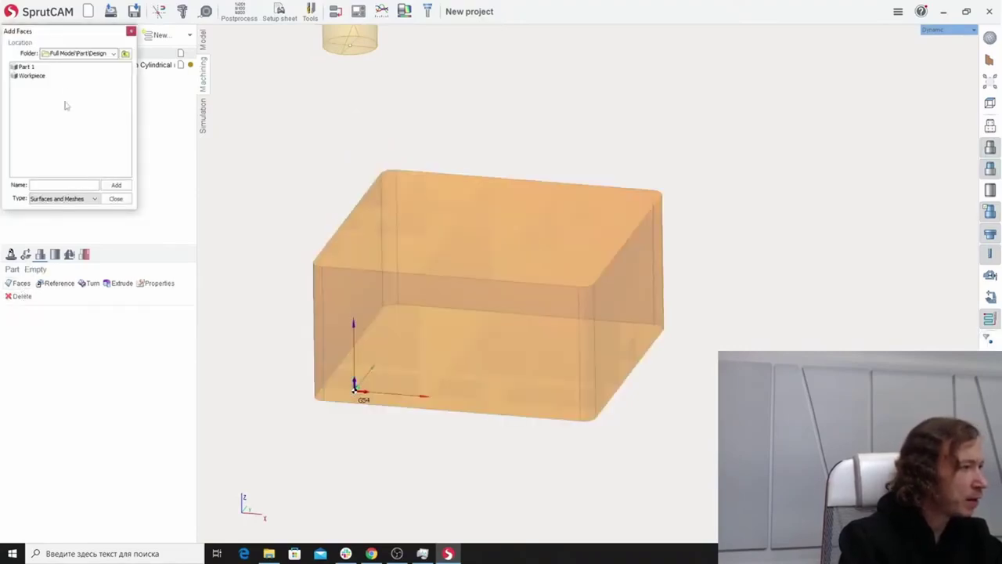
left_click(27, 67)
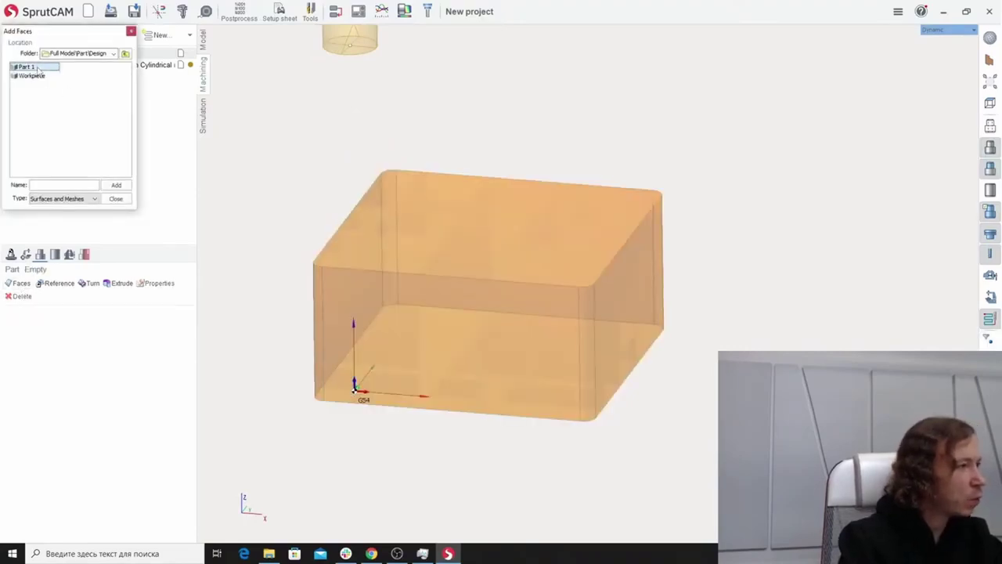
left_click(116, 185)
left_click(116, 199)
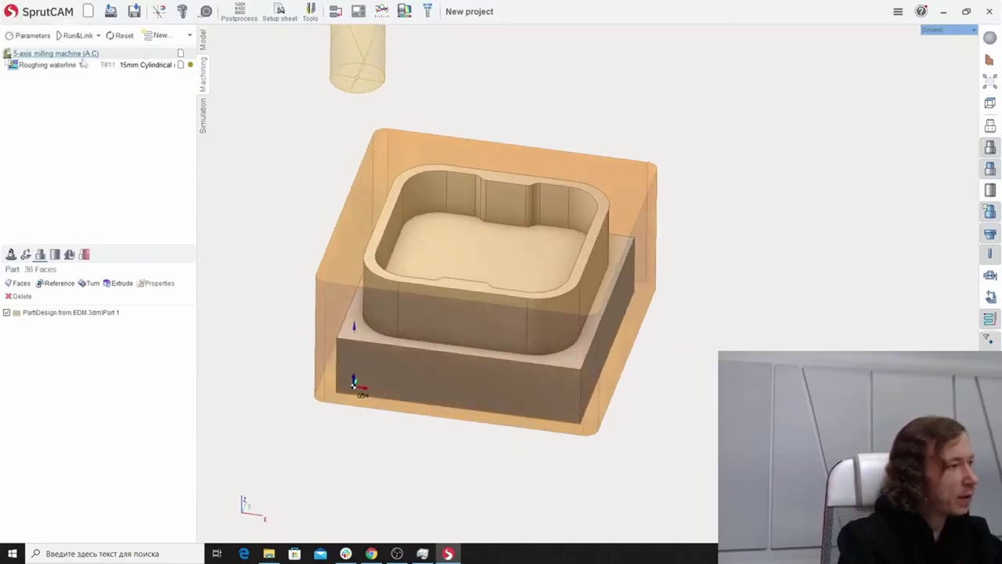
left_click(75, 35)
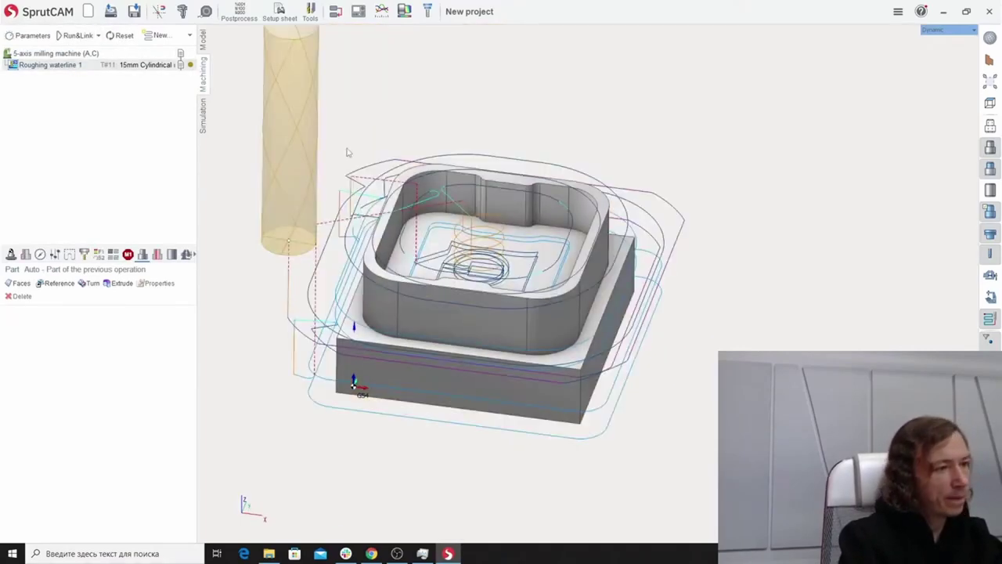